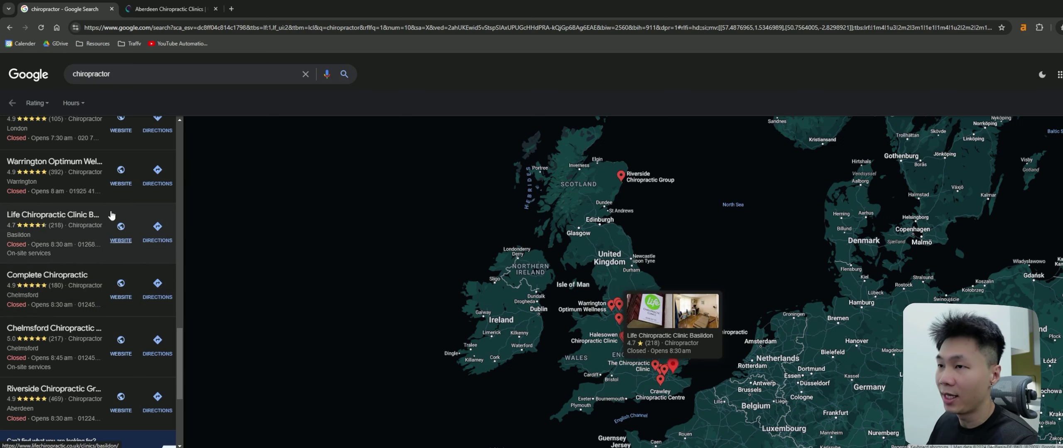
# Browse the UK chiropractor listings and copy the website address of the Riverside Chiropractic clinic from its open page
pyautogui.scroll(-5, 125, 232)
pyautogui.scroll(1, 139, 287)
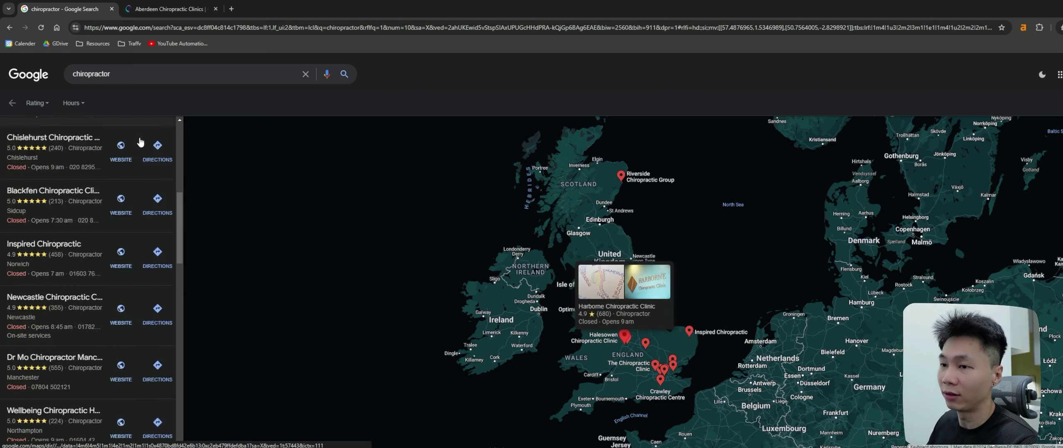
pyautogui.scroll(-8, 129, 249)
pyautogui.scroll(-2, 122, 224)
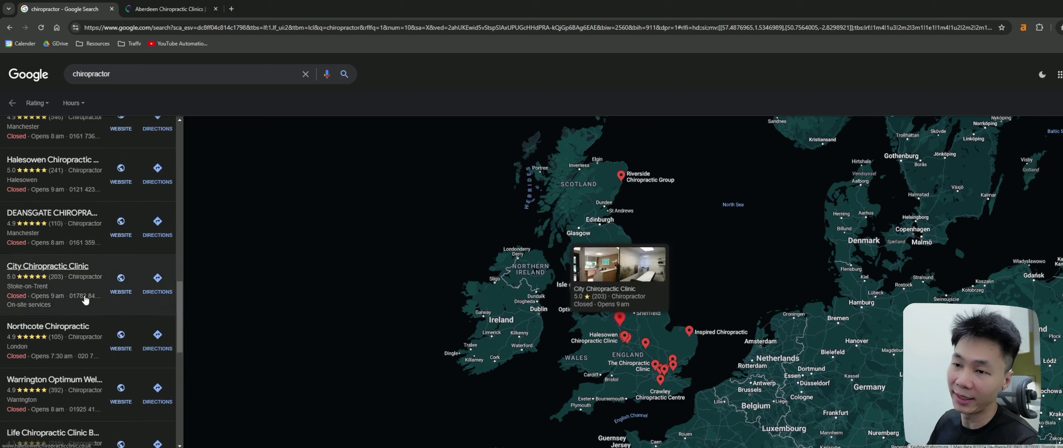
pyautogui.scroll(-1, 93, 345)
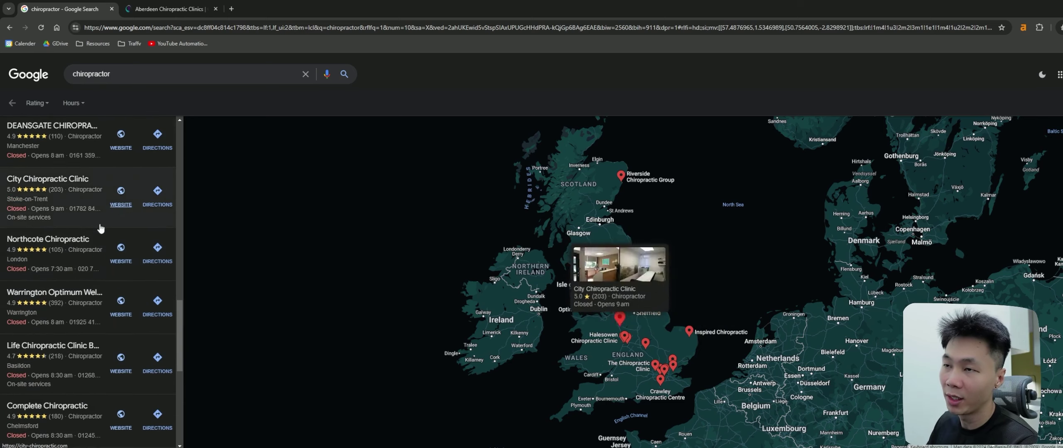
pyautogui.click(170, 9)
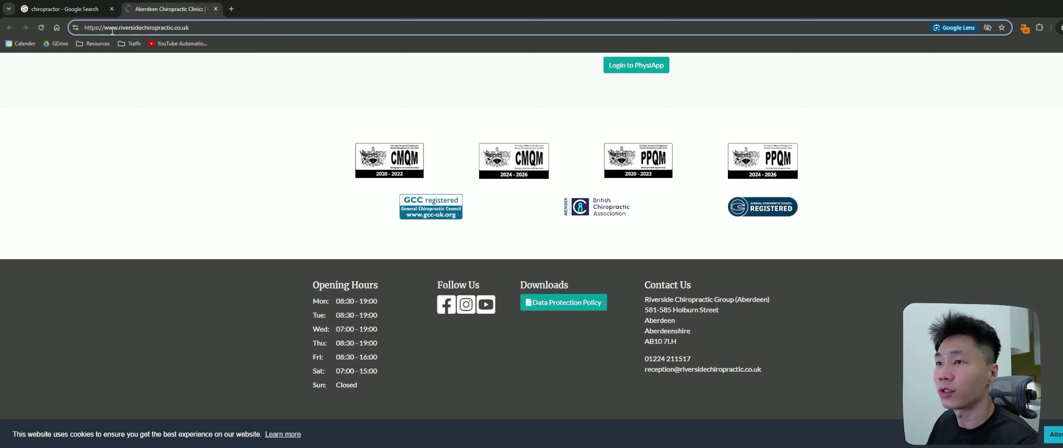
pyautogui.hotkey('ctrl', 'a')
pyautogui.hotkey('ctrl', 'c')
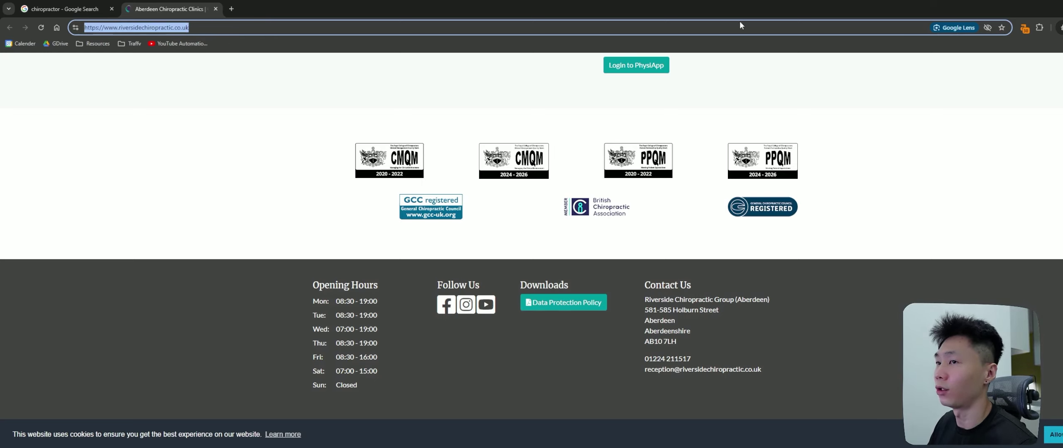
# Switch to the Competitor Gap Analysis Template spreadsheet in the other browser window and close the ChatGPT page
pyautogui.hotkey('alt', 'Tab')
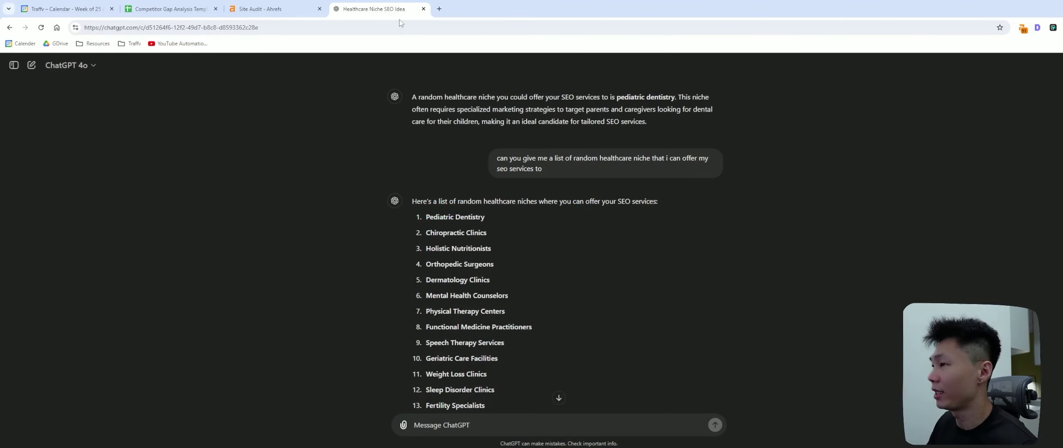
pyautogui.click(174, 8)
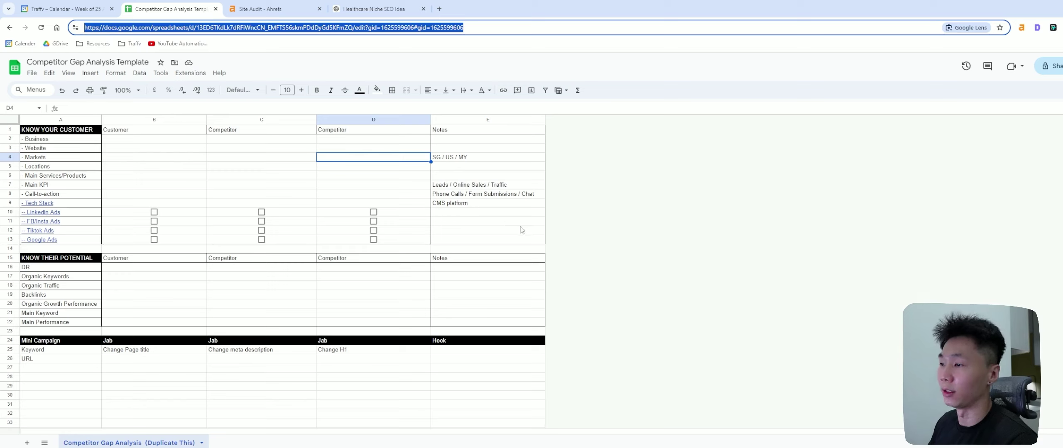
pyautogui.click(153, 157)
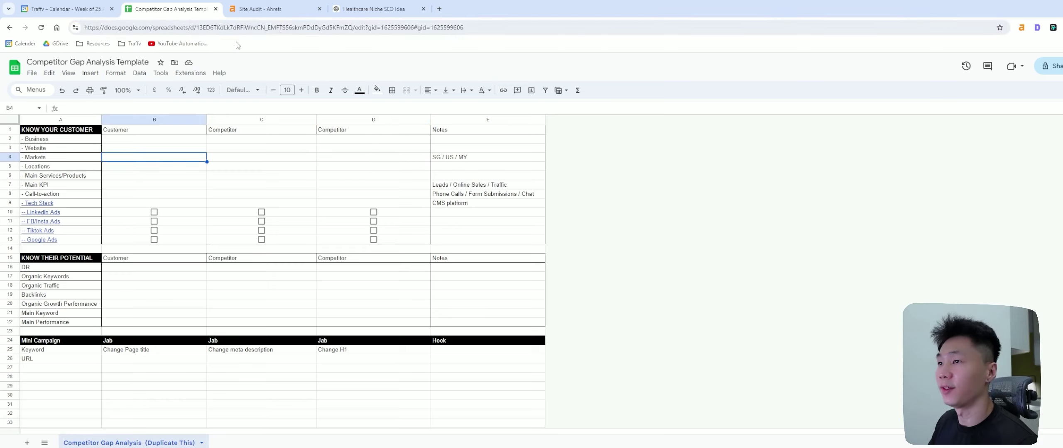
pyautogui.click(423, 9)
# Duplicate the "Competitor Gap Analysis (Duplicate This)" sheet
pyautogui.click(83, 149)
pyautogui.click(141, 148)
pyautogui.rightClick(166, 442)
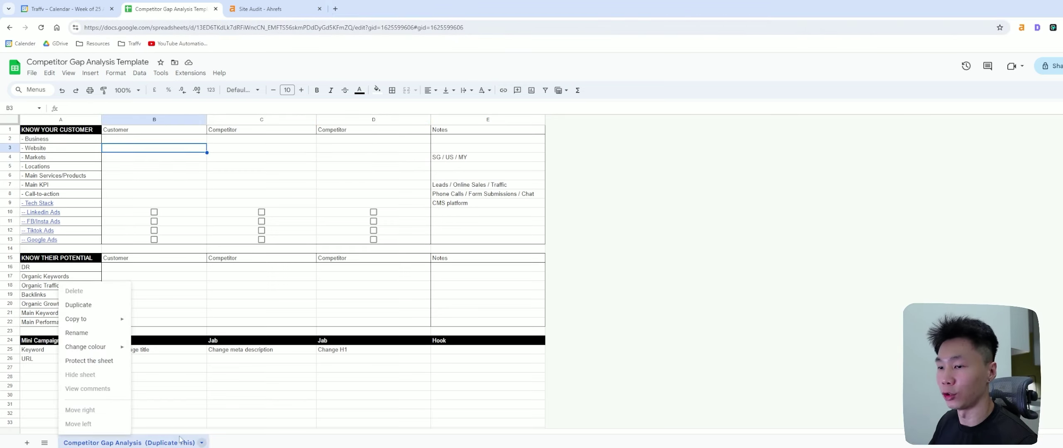
pyautogui.click(83, 302)
pyautogui.rightClick(257, 443)
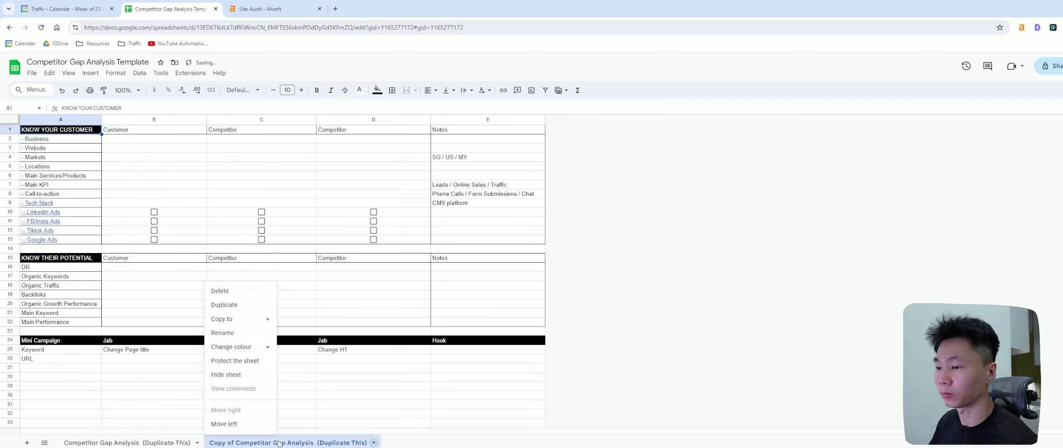
pyautogui.click(447, 285)
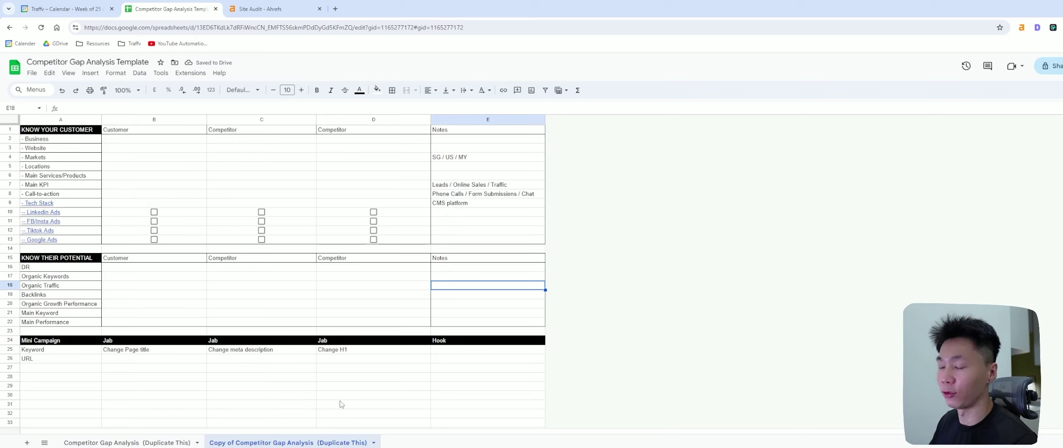
pyautogui.rightClick(325, 446)
pyautogui.click(233, 337)
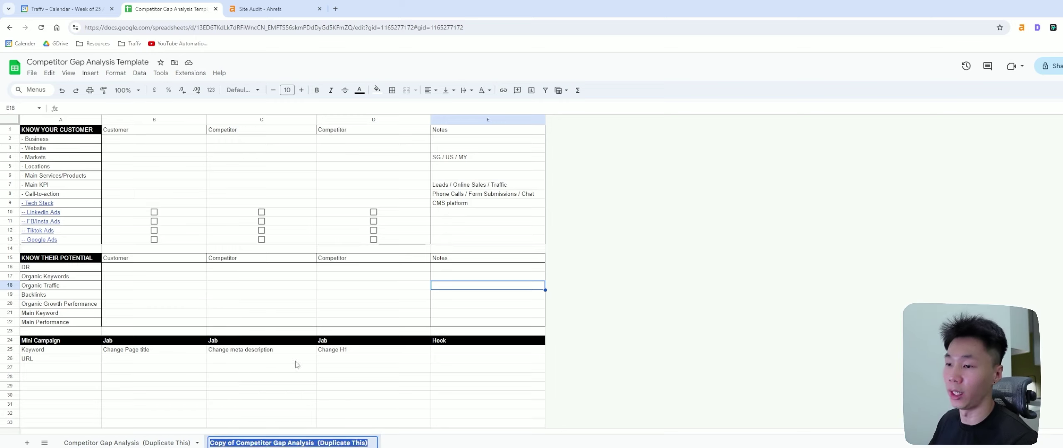
pyautogui.click(273, 443)
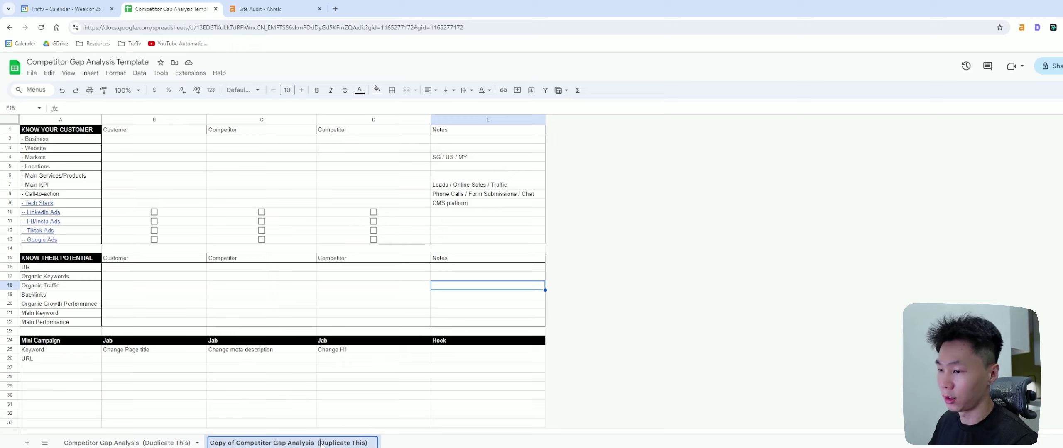
pyautogui.moveTo(321, 443); pyautogui.dragTo(362, 443)
pyautogui.click(291, 368)
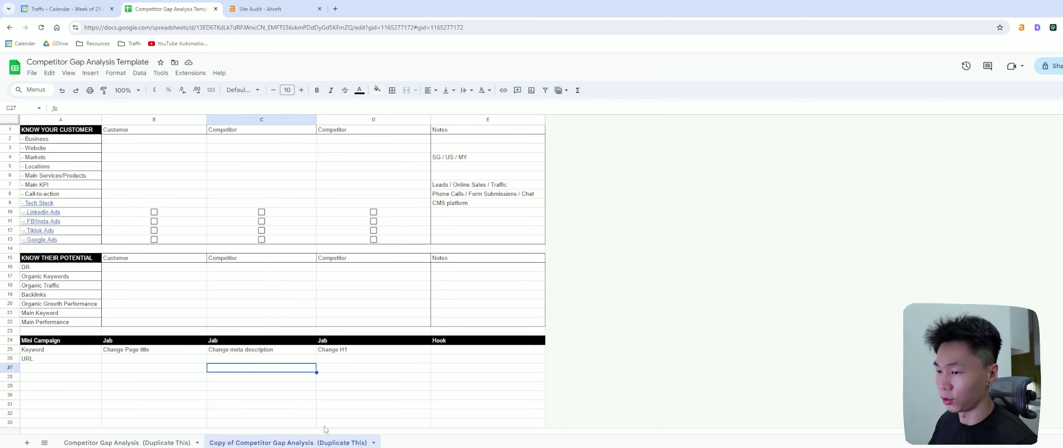
pyautogui.rightClick(282, 444)
pyautogui.click(209, 337)
pyautogui.moveTo(318, 443); pyautogui.dragTo(365, 444)
pyautogui.hotkey('ctrl', 'v')
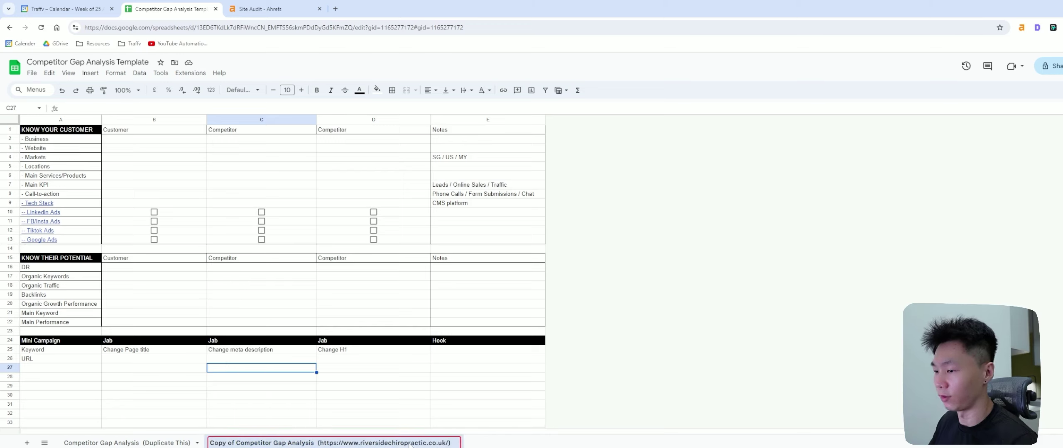
pyautogui.press('BackSpace')
pyautogui.moveTo(240, 443); pyautogui.dragTo(210, 444)
pyautogui.press('BackSpace')
pyautogui.click(339, 390)
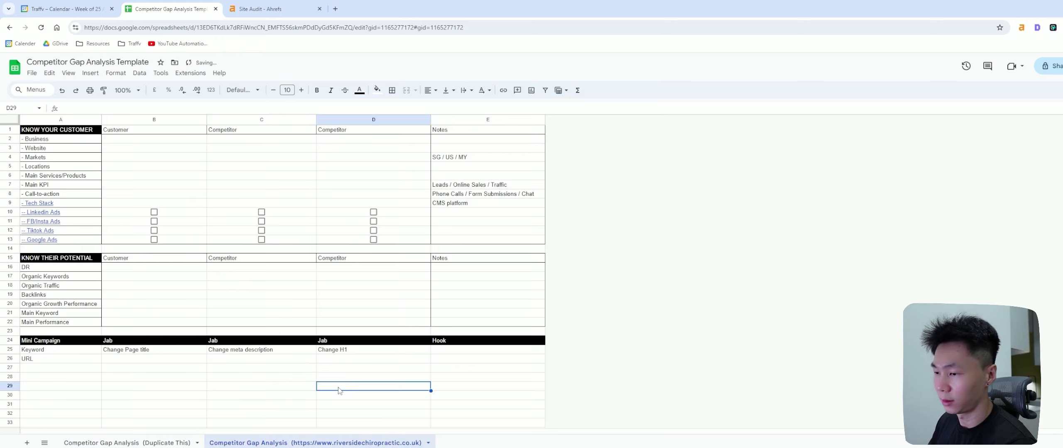
pyautogui.moveTo(353, 442); pyautogui.dragTo(137, 442)
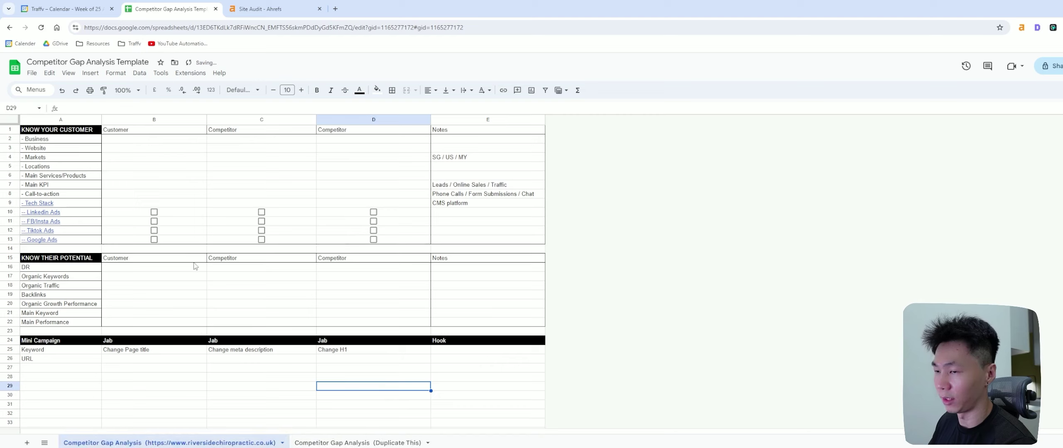
pyautogui.click(152, 148)
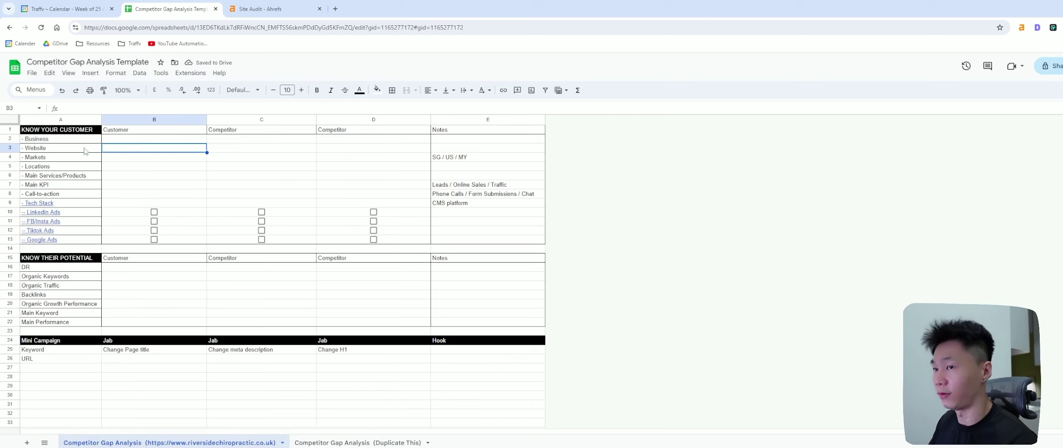
pyautogui.write('https://www.riversidechiropractic.co.uk')
pyautogui.click(262, 15)
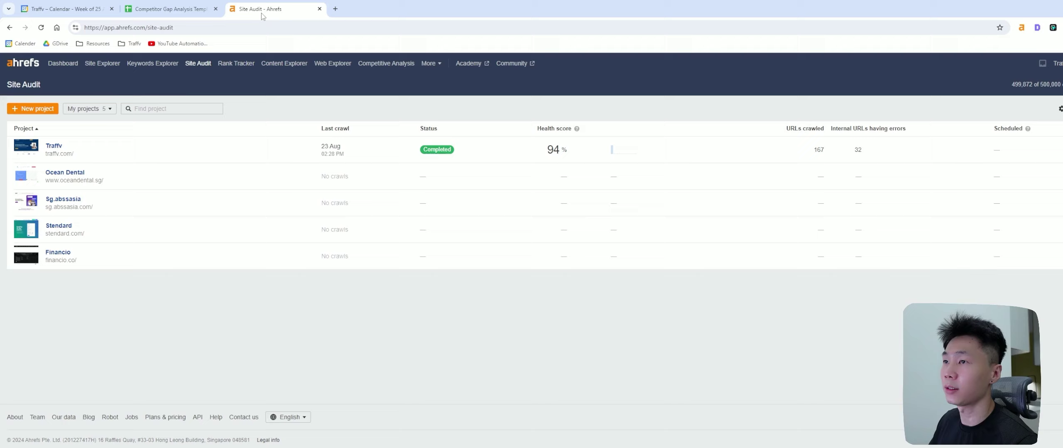
pyautogui.click(171, 9)
pyautogui.click(335, 8)
pyautogui.write('https://www.riversidechiropractic.co.uk')
pyautogui.press('Return')
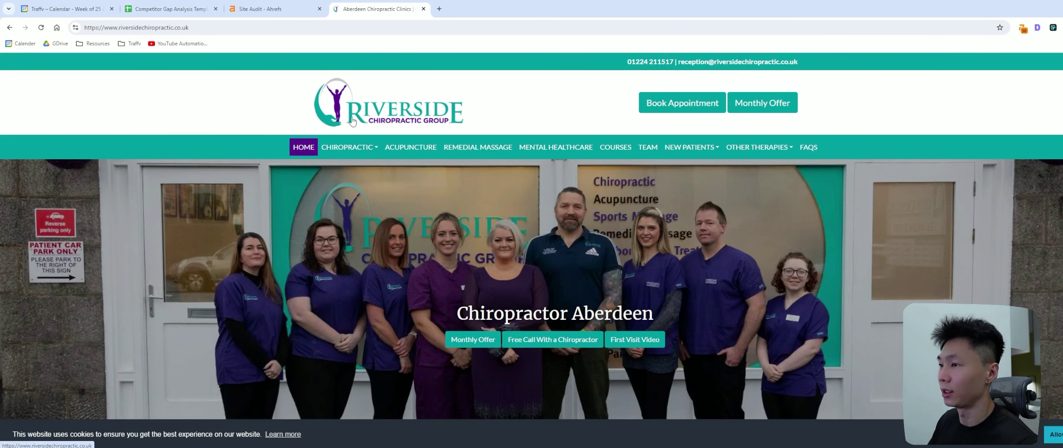
# Copy the company name "Riverside Chiropractic Group Ltd" from the website footer into the Customer column's Business row
pyautogui.scroll(-10, 447, 132)
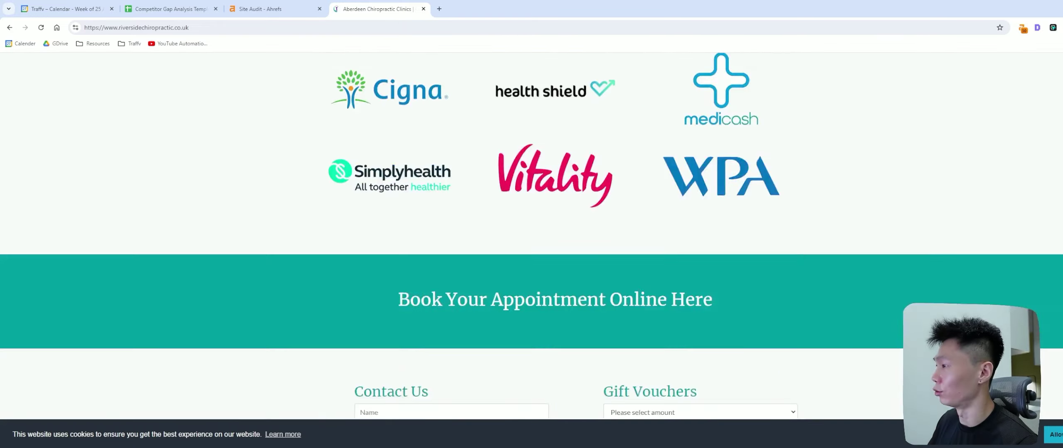
pyautogui.scroll(-10, 863, 370)
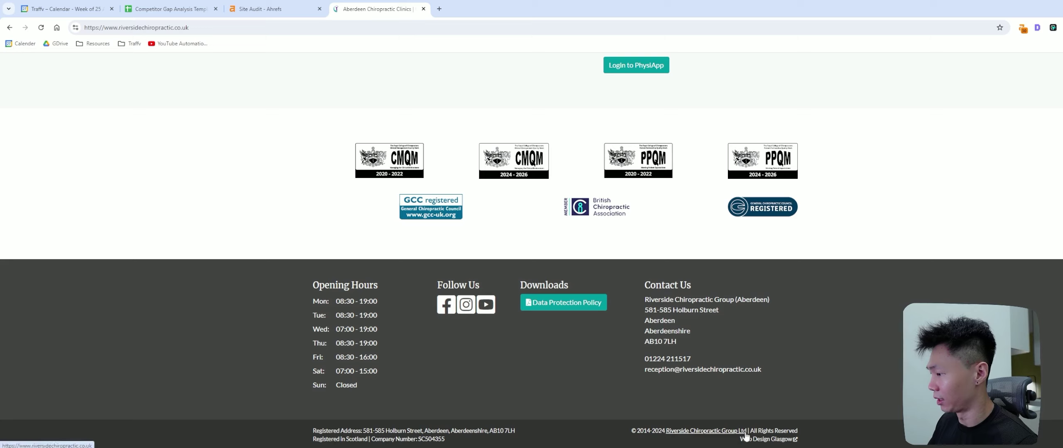
pyautogui.moveTo(666, 431); pyautogui.dragTo(746, 430)
pyautogui.hotkey('ctrl', 'c')
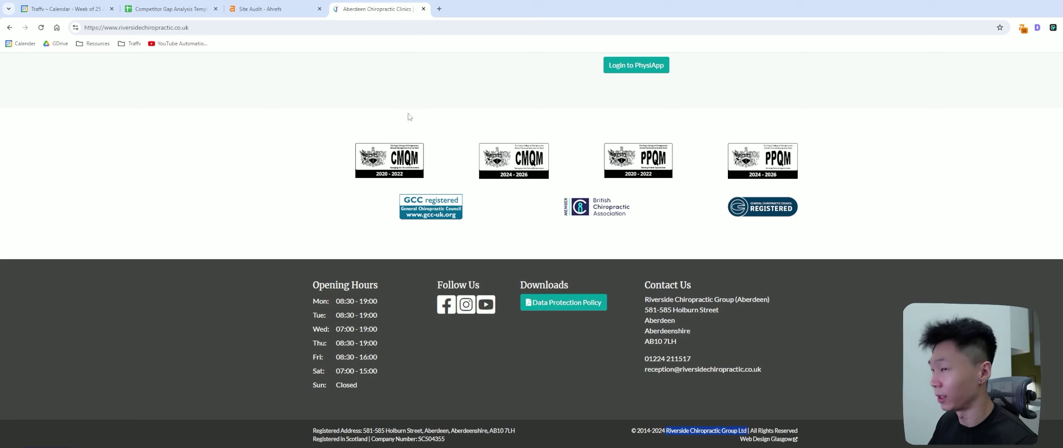
pyautogui.click(171, 9)
pyautogui.doubleClick(183, 139)
pyautogui.hotkey('ctrl', 'v')
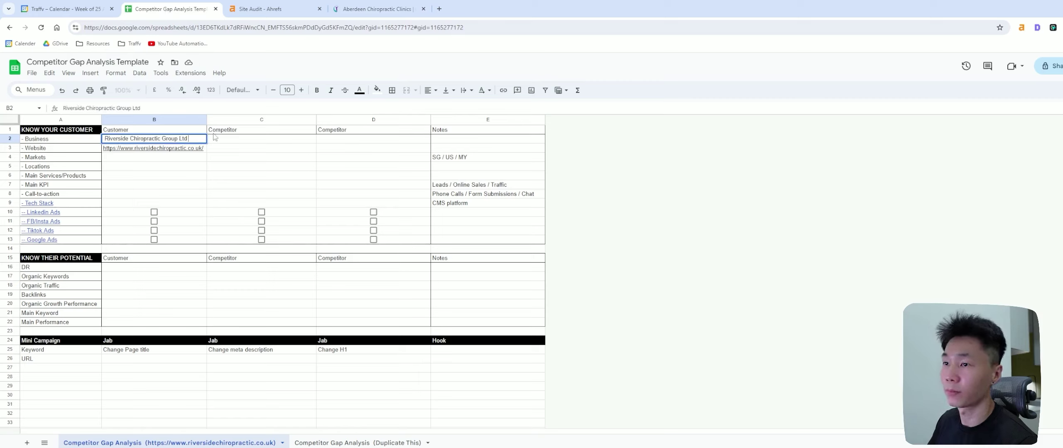
pyautogui.press('Return')
# Place the clinic website's tab beside the spreadsheet's and enter UK in the Customer column's Markets row
pyautogui.click(145, 158)
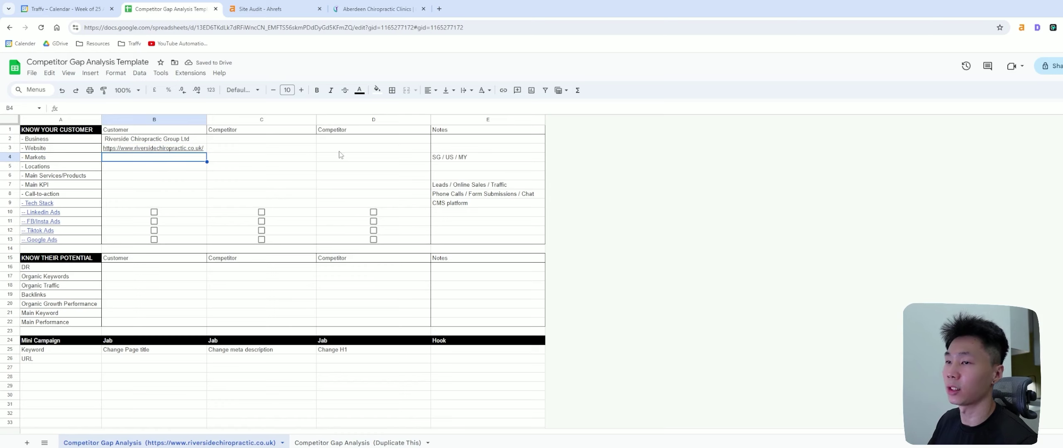
pyautogui.moveTo(344, 9); pyautogui.dragTo(274, 8)
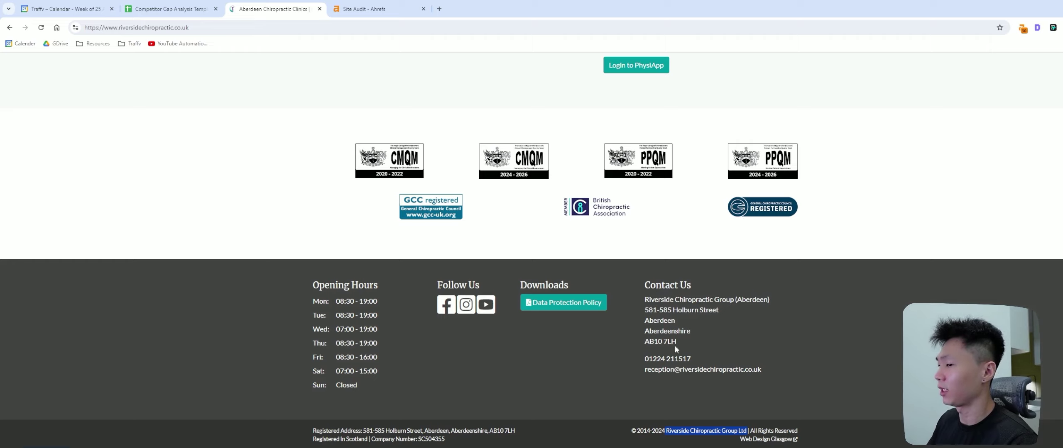
pyautogui.click(112, 9)
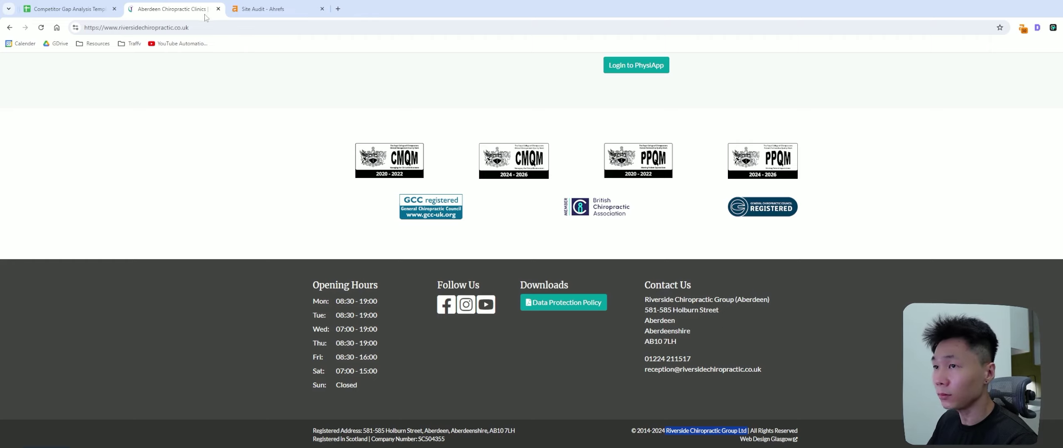
pyautogui.hotkey('ctrl', 'shift', 't')
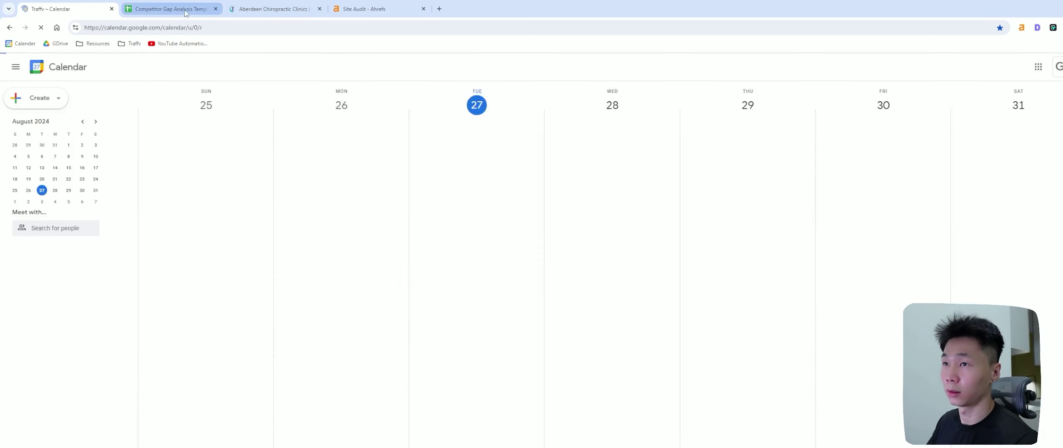
pyautogui.click(174, 10)
pyautogui.write('UK')
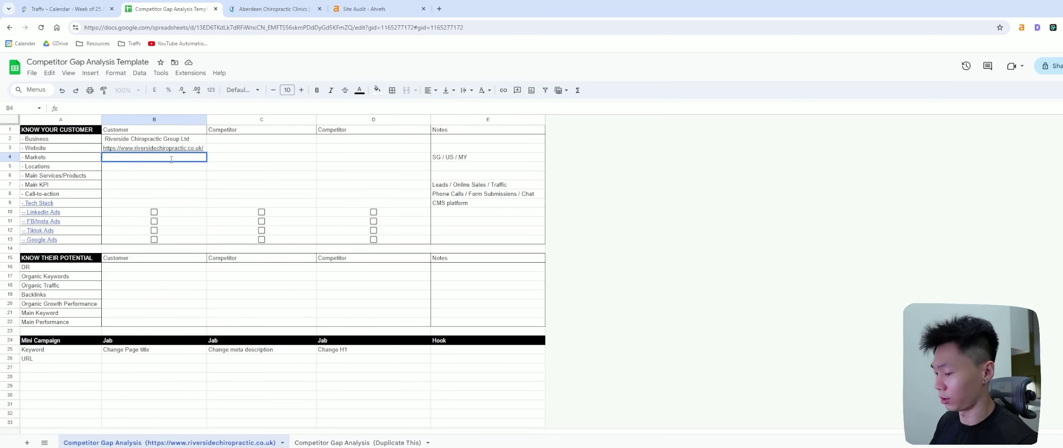
pyautogui.press('Return')
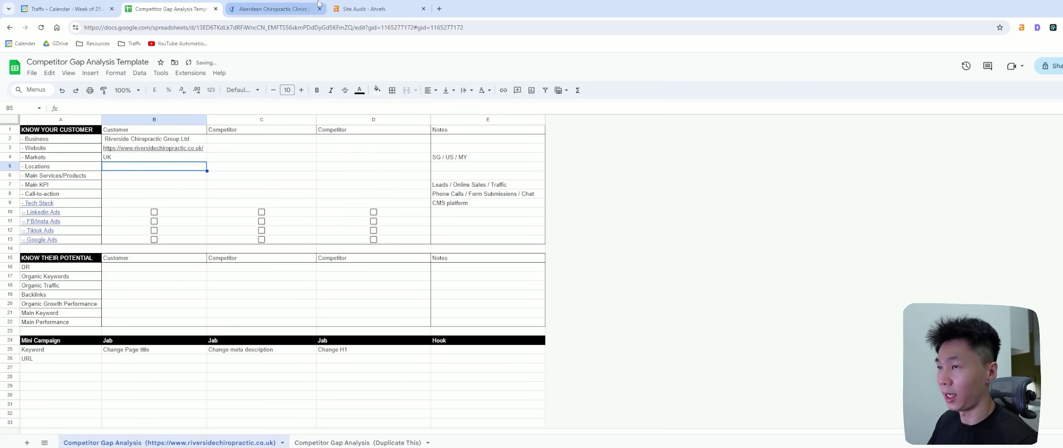
# Copy "Aberdeen" from the clinic homepage heading into the Customer column's Locations row
pyautogui.click(274, 9)
pyautogui.scroll(20, 792, 165)
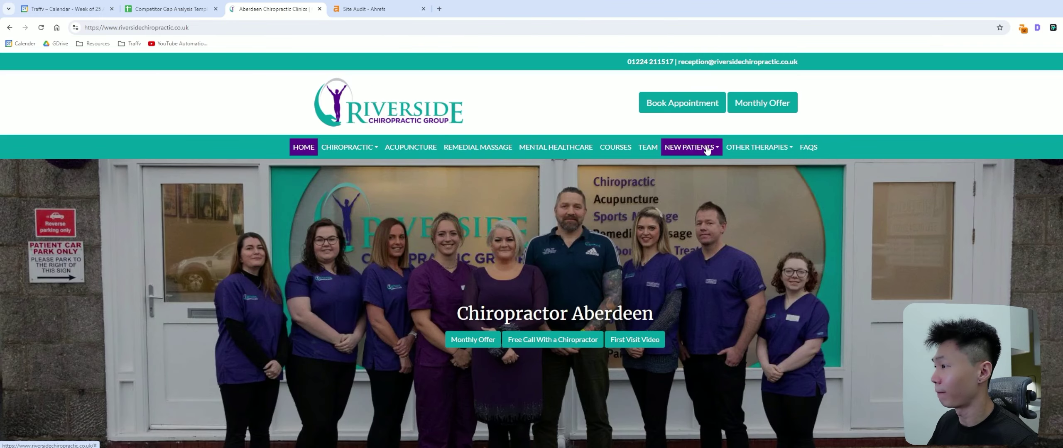
pyautogui.click(376, 155)
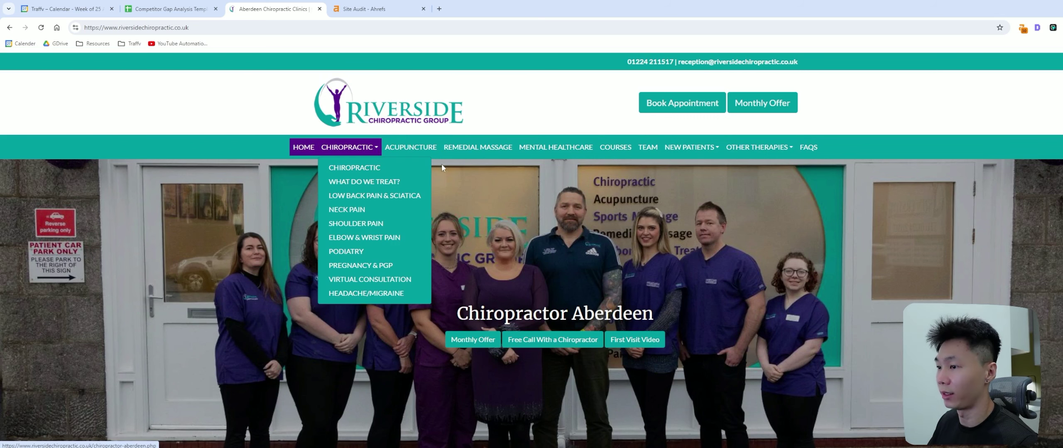
pyautogui.scroll(-5, 635, 102)
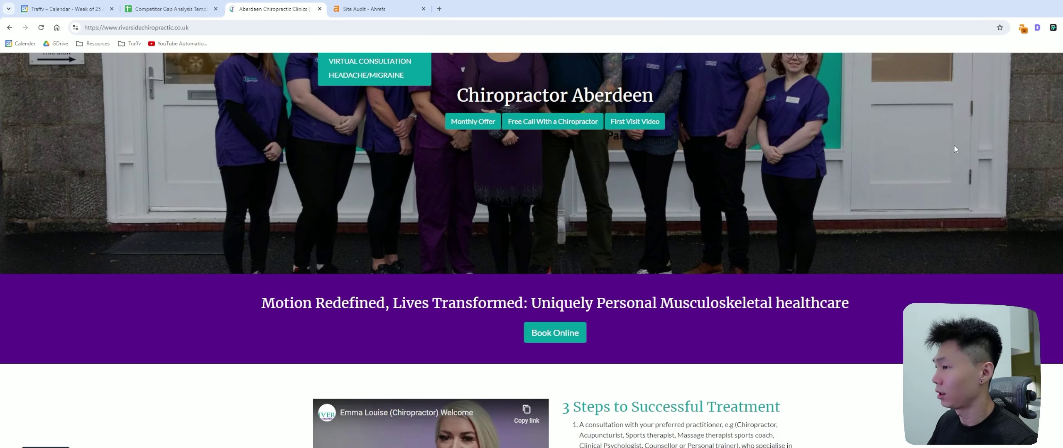
pyautogui.doubleClick(621, 100)
pyautogui.hotkey('ctrl', 'c')
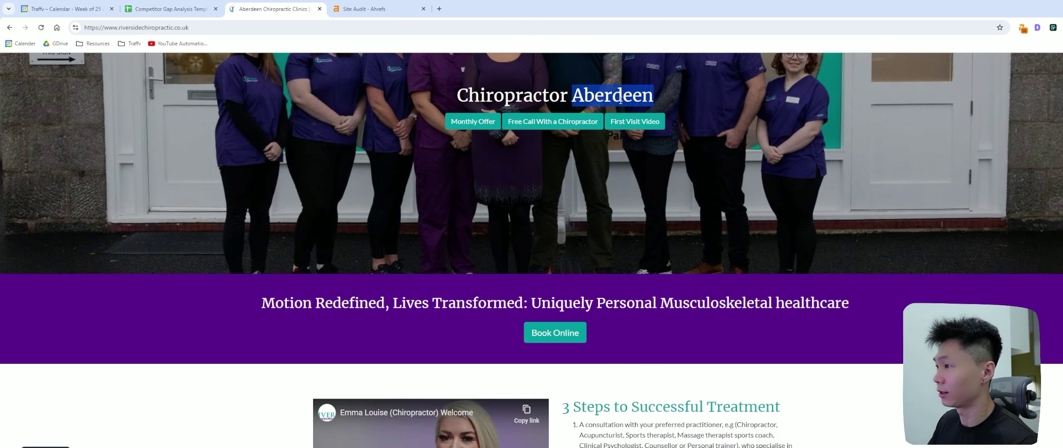
pyautogui.click(171, 9)
pyautogui.hotkey('ctrl', 'v')
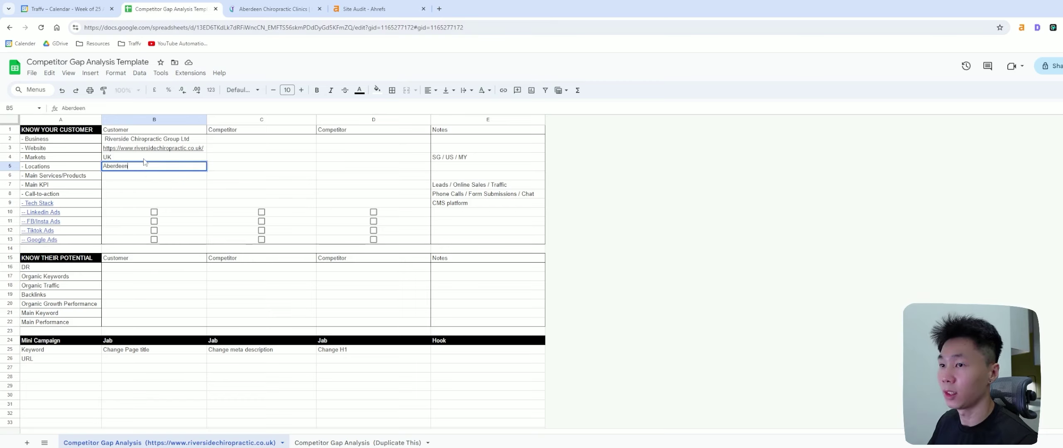
# Open the clinic website's Courses page and view the details of the Developing Brains course
pyautogui.click(151, 179)
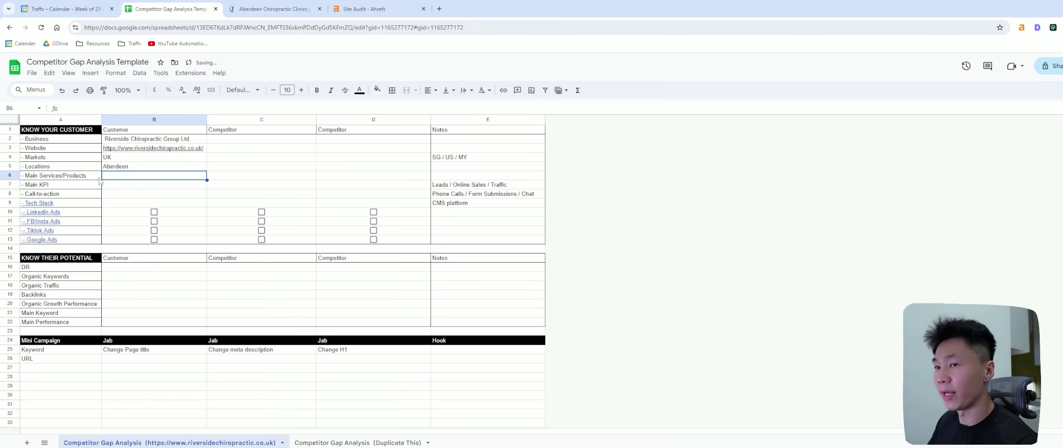
pyautogui.click(92, 177)
pyautogui.click(132, 179)
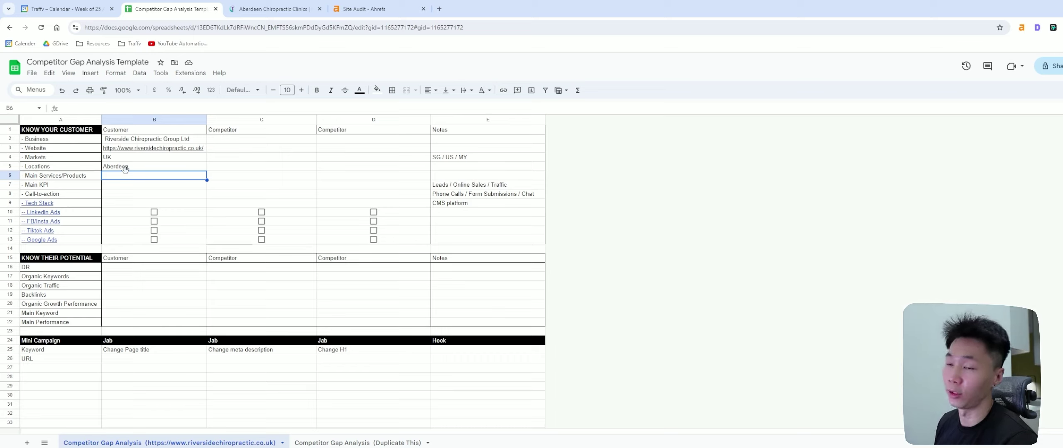
pyautogui.click(254, 10)
pyautogui.scroll(5, 753, 283)
pyautogui.click(655, 306)
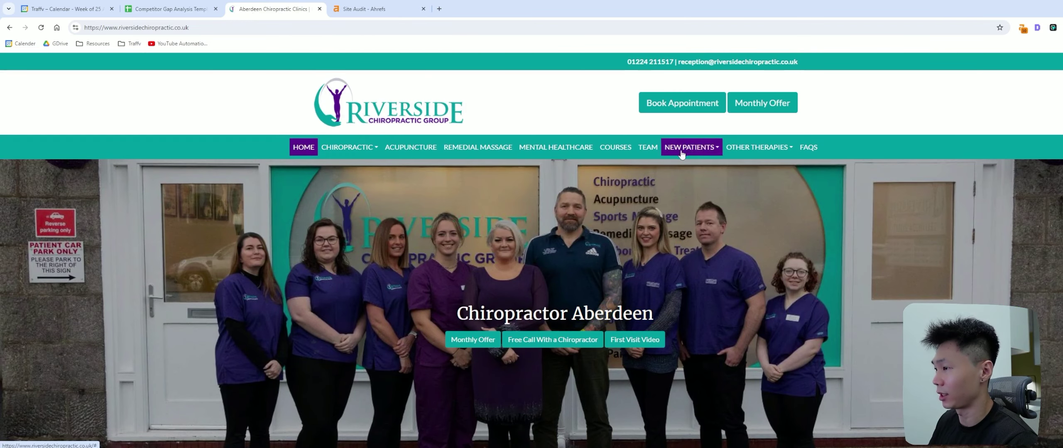
pyautogui.click(621, 150)
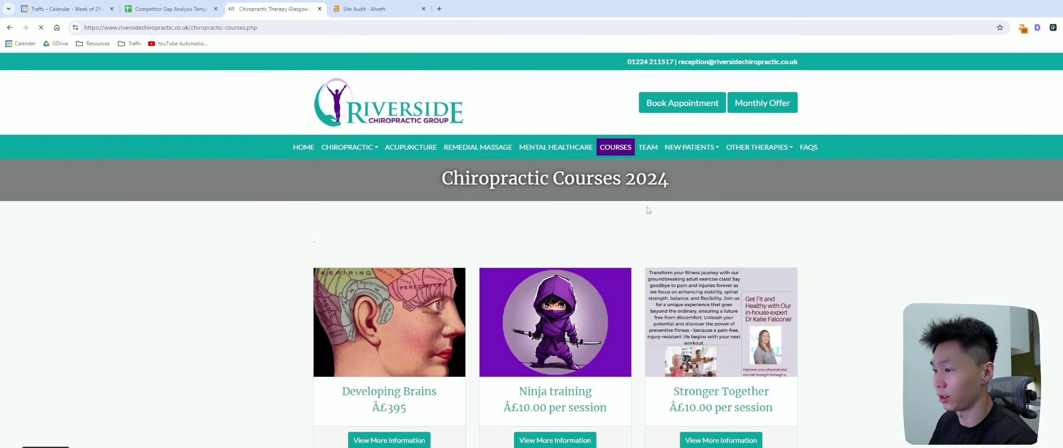
pyautogui.scroll(-4, 445, 306)
pyautogui.rightClick(401, 268)
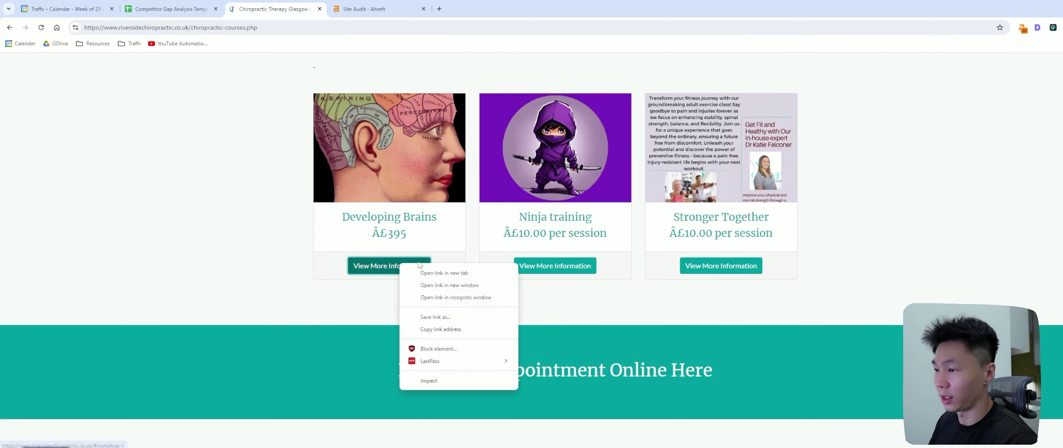
pyautogui.click(401, 268)
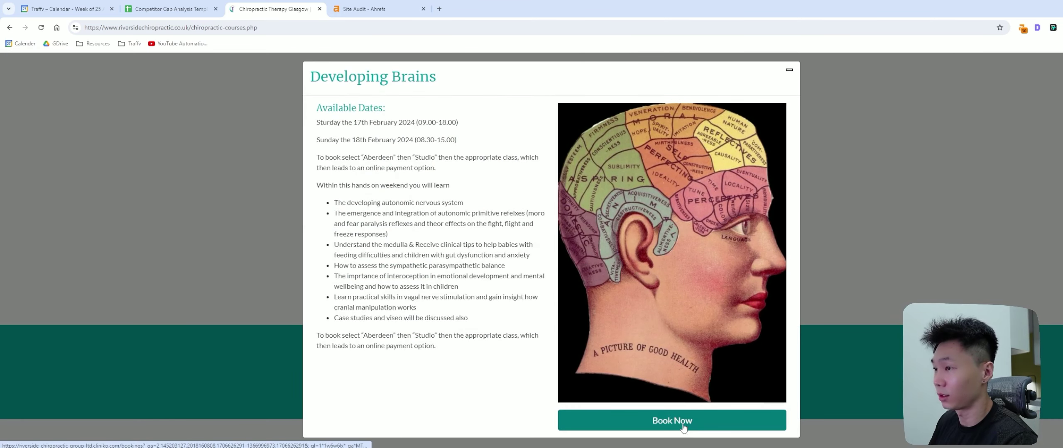
# Check the online booking page for the Developing Brains course, then close it and the course details
pyautogui.click(693, 421)
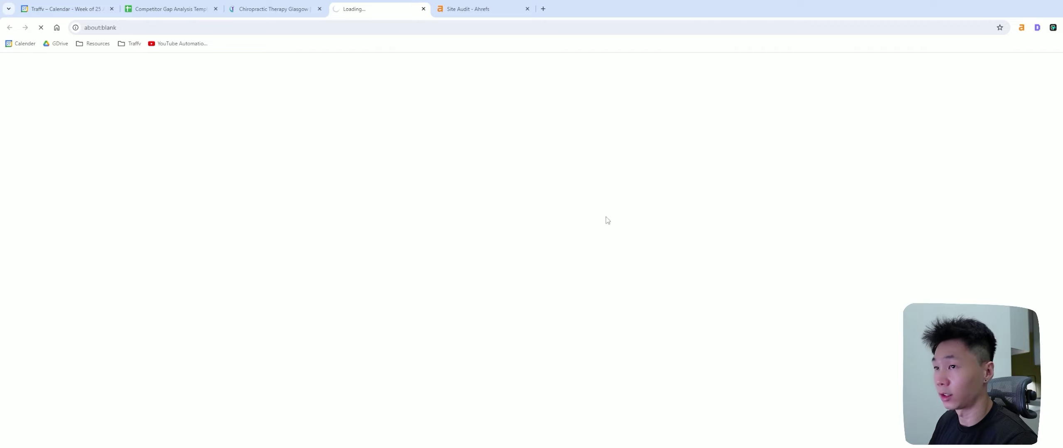
pyautogui.scroll(-5, 579, 253)
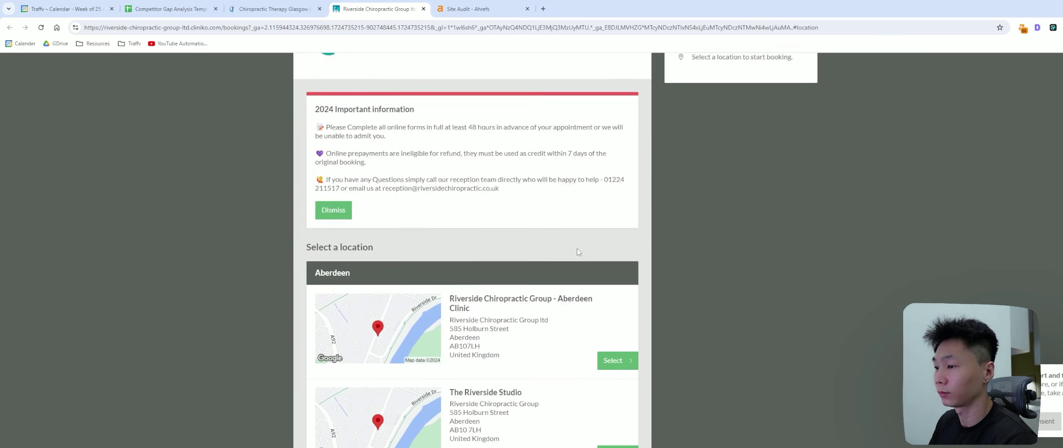
pyautogui.scroll(5, 691, 260)
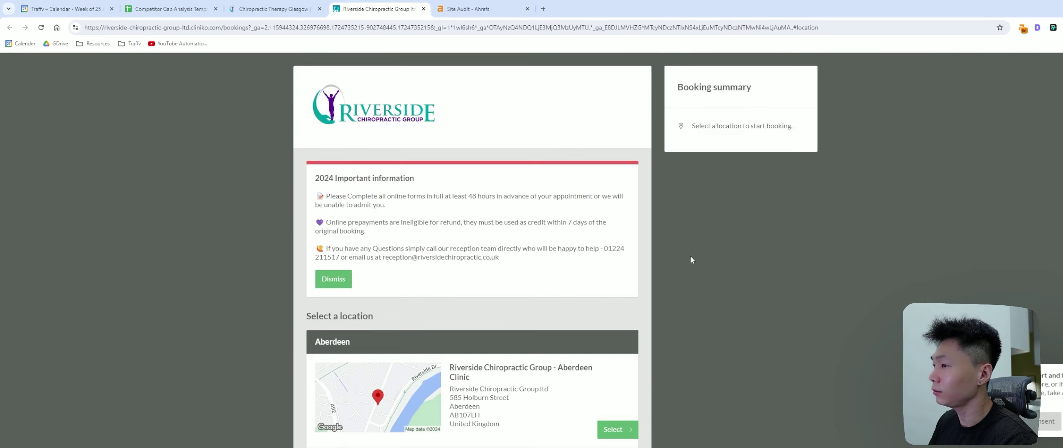
pyautogui.click(423, 8)
pyautogui.press('Escape')
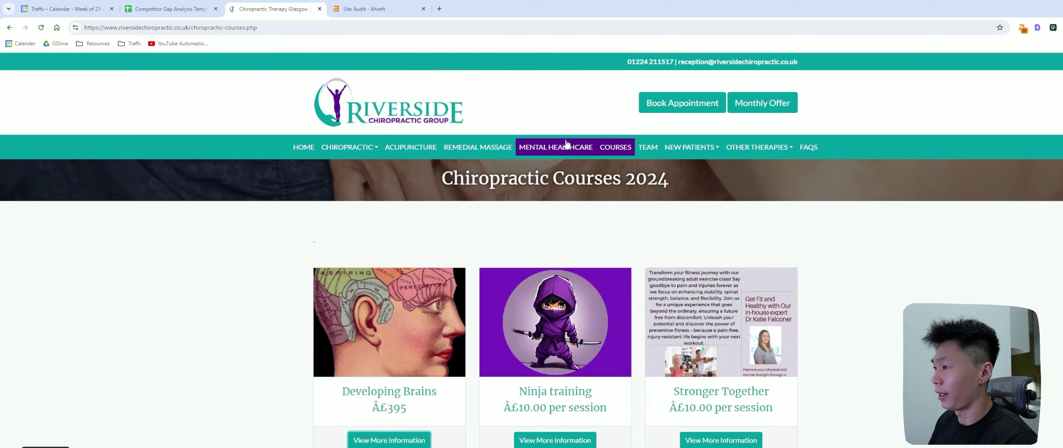
# Review the clinic's Mental Healthcare page from its therapy descriptions down to the contact form
pyautogui.click(558, 148)
pyautogui.scroll(-15, 615, 175)
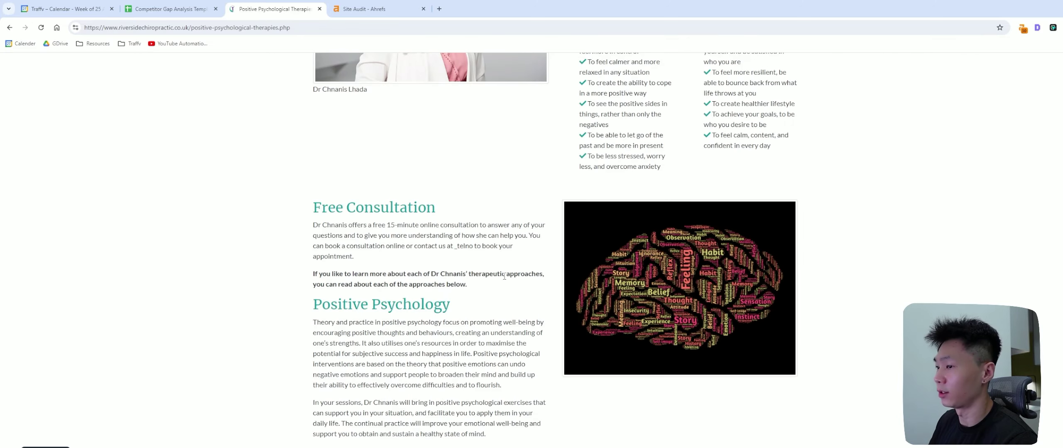
pyautogui.scroll(-6, 730, 287)
pyautogui.scroll(-20, 554, 249)
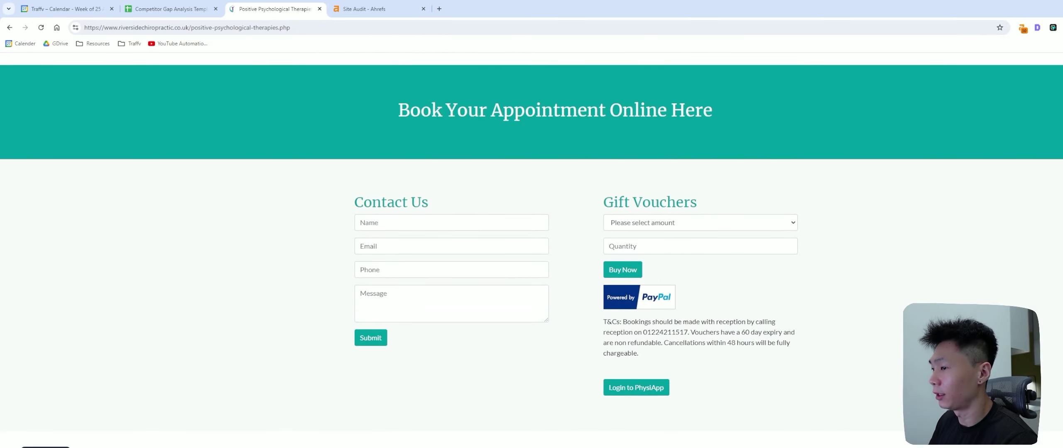
pyautogui.press('Home')
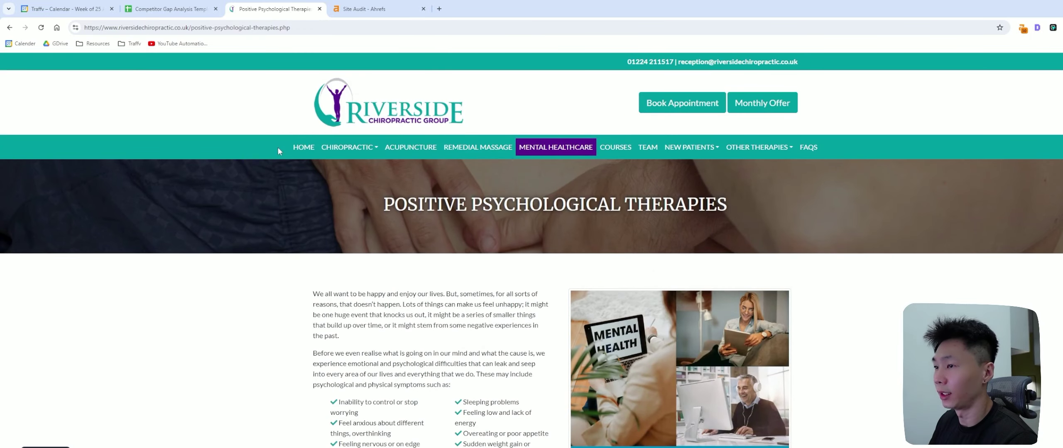
# Return to the clinic's homepage and examine its offers, treatment steps, service descriptions and customer reviews
pyautogui.click(303, 146)
pyautogui.scroll(-2, 497, 230)
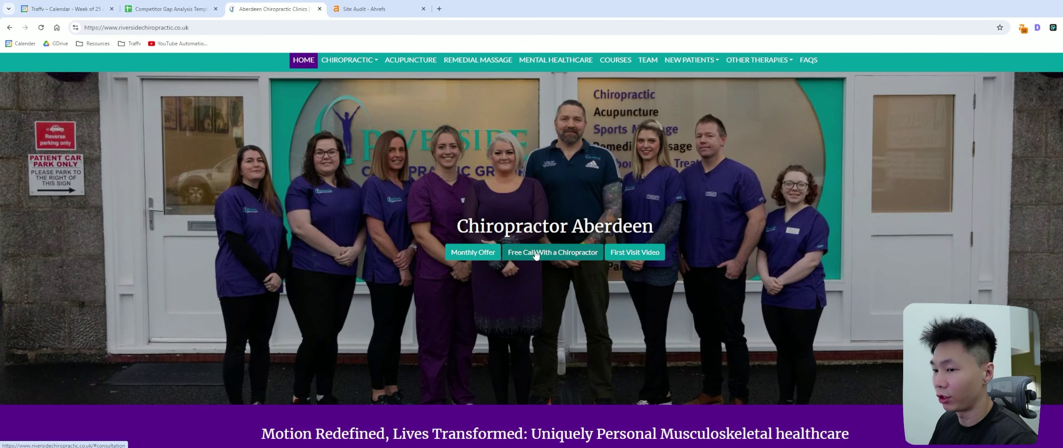
pyautogui.scroll(-6, 598, 269)
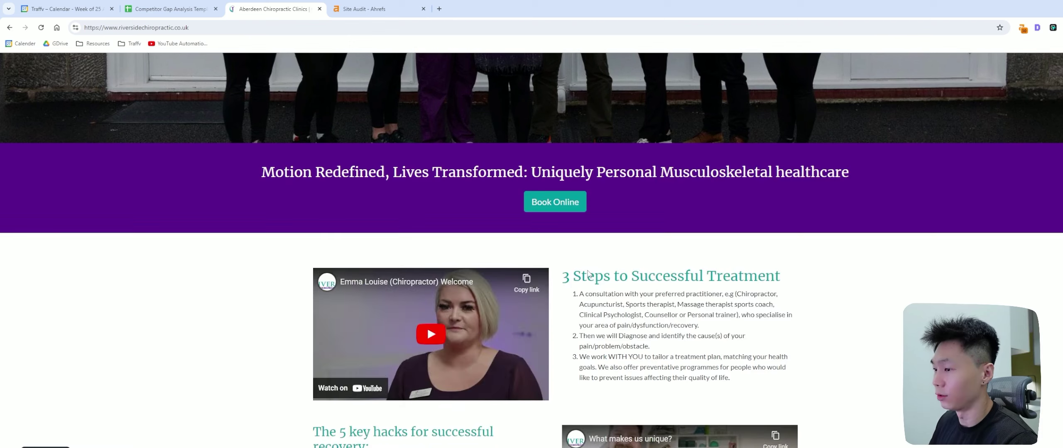
pyautogui.scroll(-6, 1016, 274)
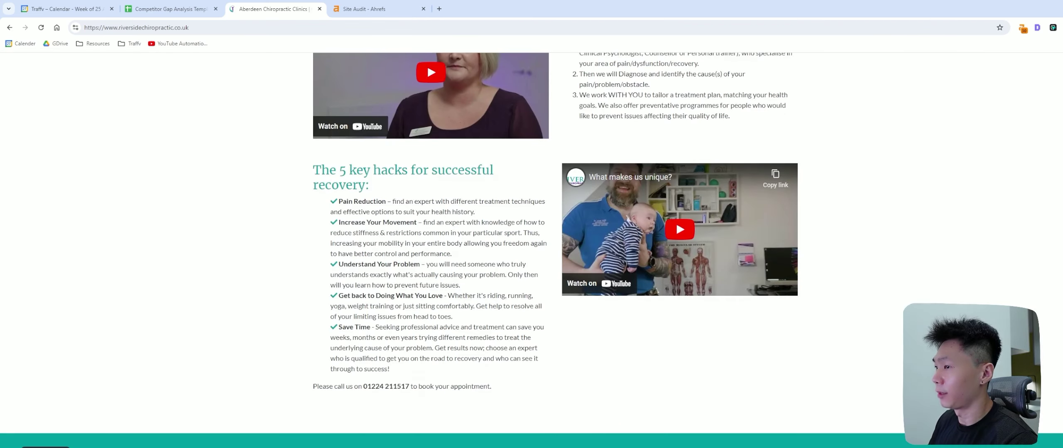
pyautogui.scroll(-15, 1015, 274)
pyautogui.scroll(-11, 555, 249)
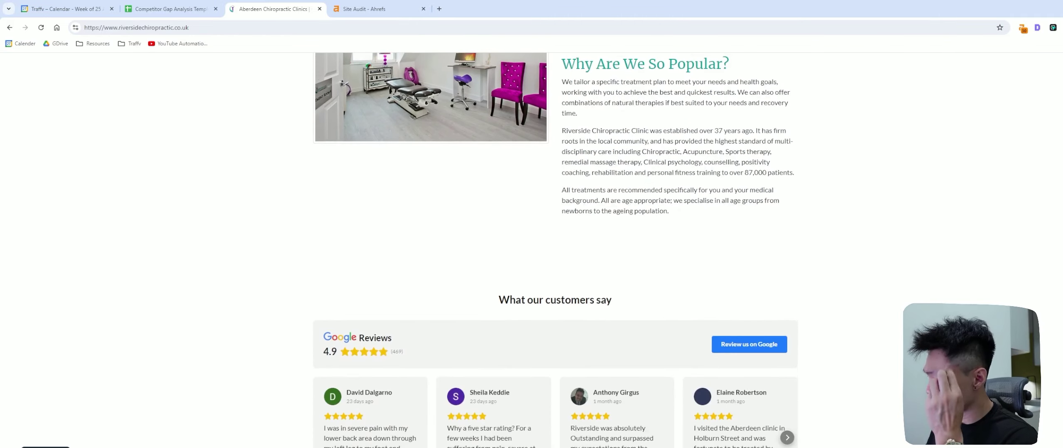
pyautogui.scroll(-10, 555, 249)
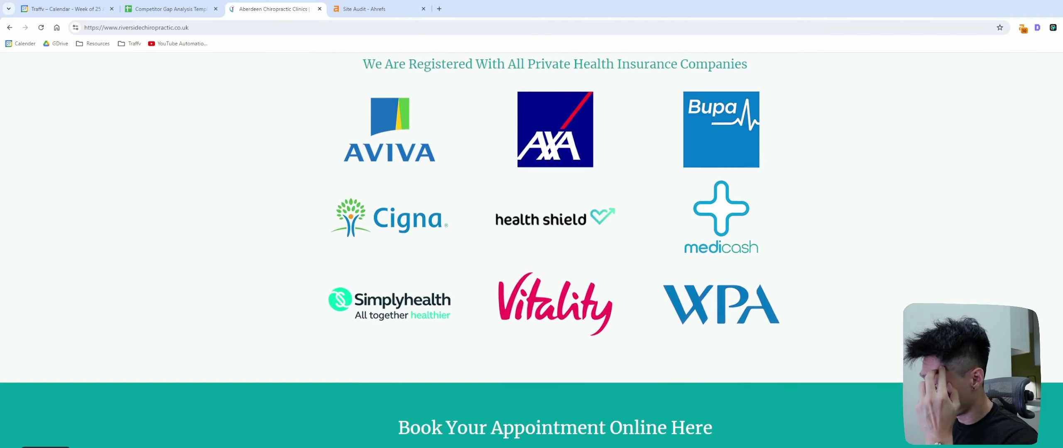
pyautogui.press('Home')
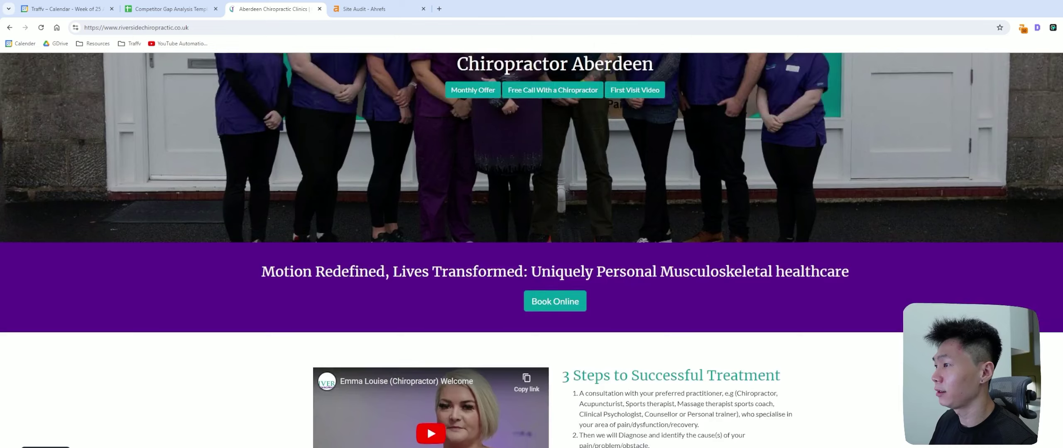
# Open the clinic's appointment booking page and compare its listed locations with the homepage heading
pyautogui.click(705, 105)
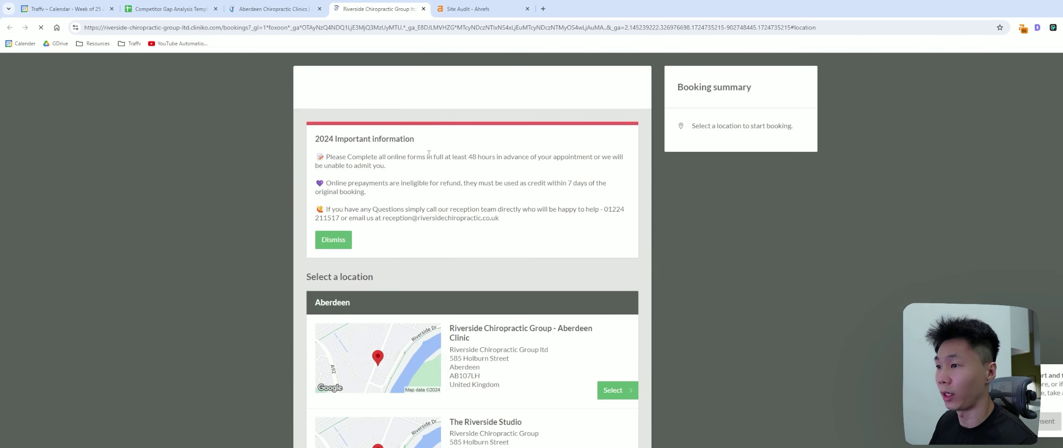
pyautogui.scroll(-10, 607, 265)
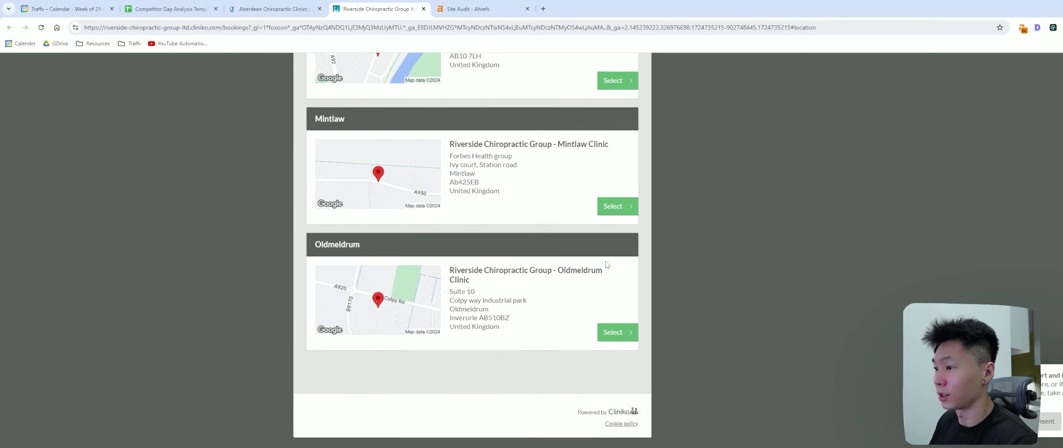
pyautogui.scroll(7, 614, 290)
pyautogui.scroll(5, 640, 326)
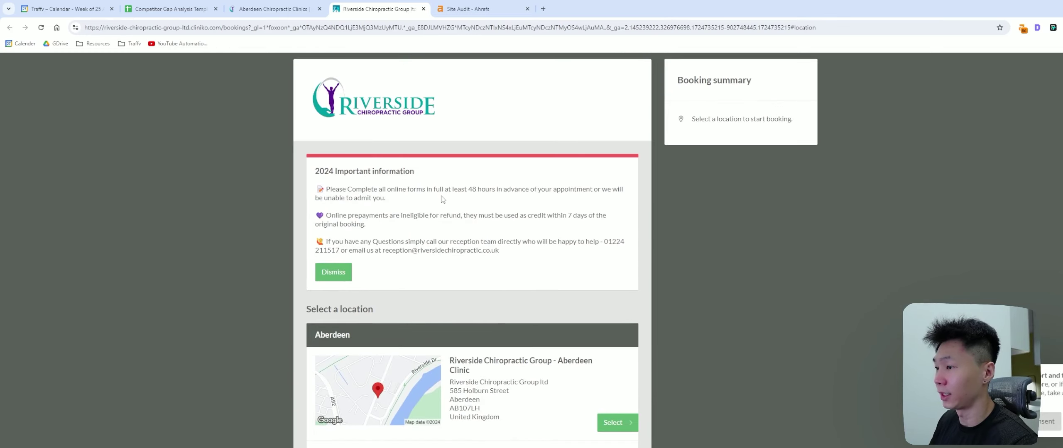
pyautogui.hotkey('ctrl', 'shift', 'Tab')
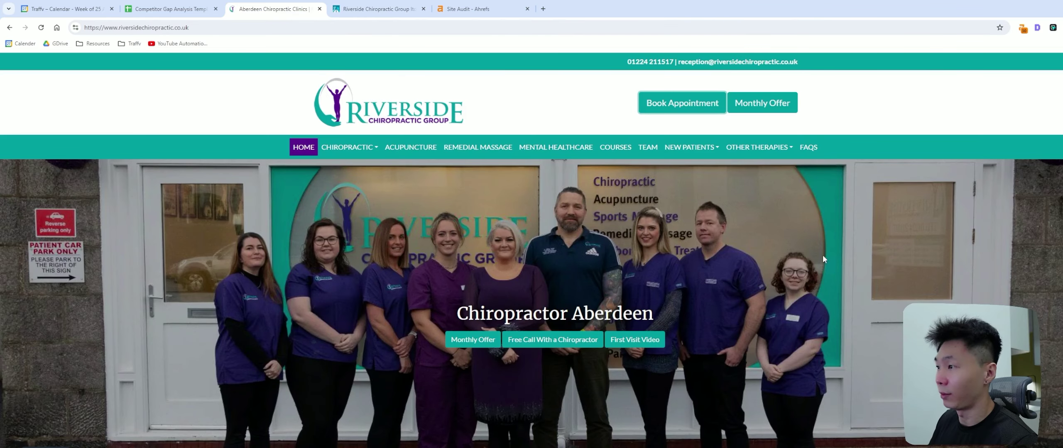
pyautogui.tripleClick(633, 319)
pyautogui.doubleClick(614, 312)
pyautogui.click(614, 312)
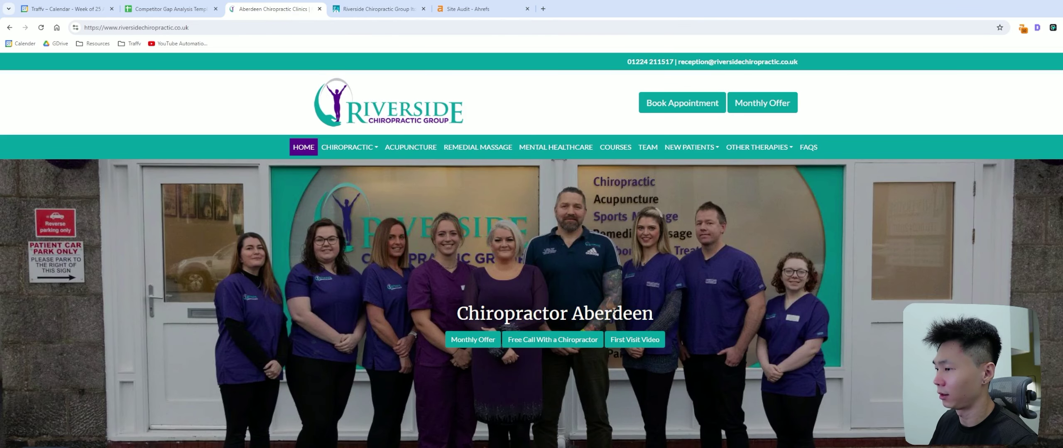
pyautogui.doubleClick(608, 313)
pyautogui.hotkey('ctrl', 'Tab')
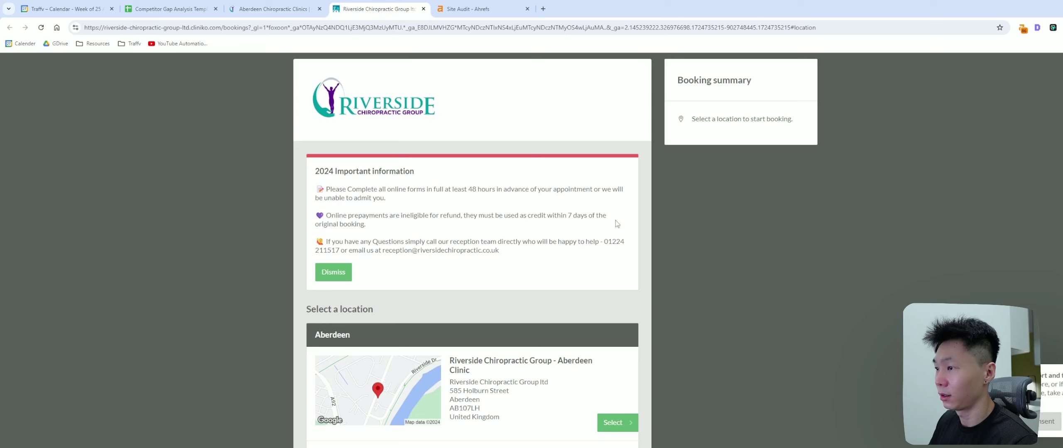
# Copy "Mintlaw" from the booking page and append it after Aberdeen in the Customer column's Locations row, separated by a slash
pyautogui.scroll(-4, 540, 259)
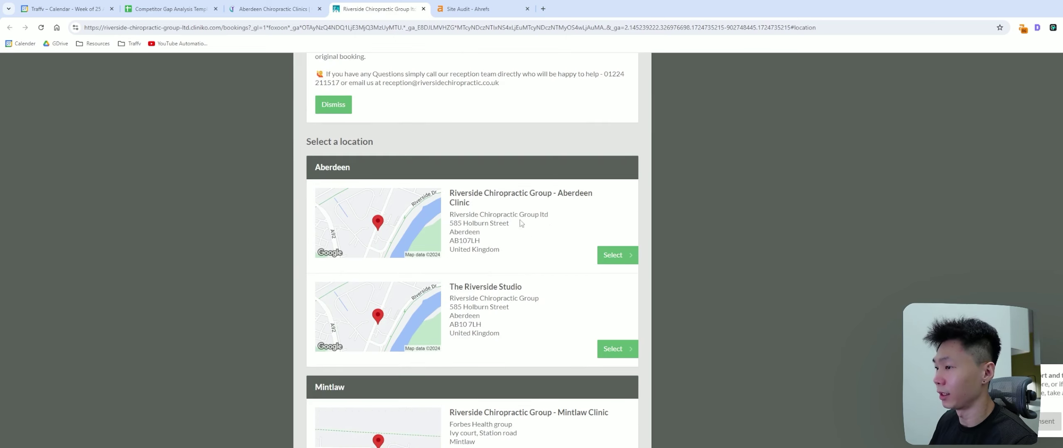
pyautogui.scroll(-3, 471, 295)
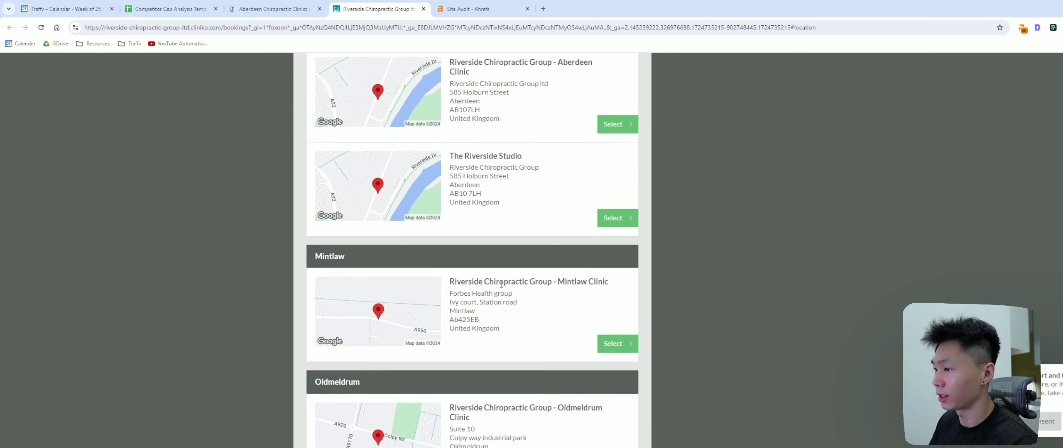
pyautogui.doubleClick(325, 256)
pyautogui.hotkey('ctrl', 'c')
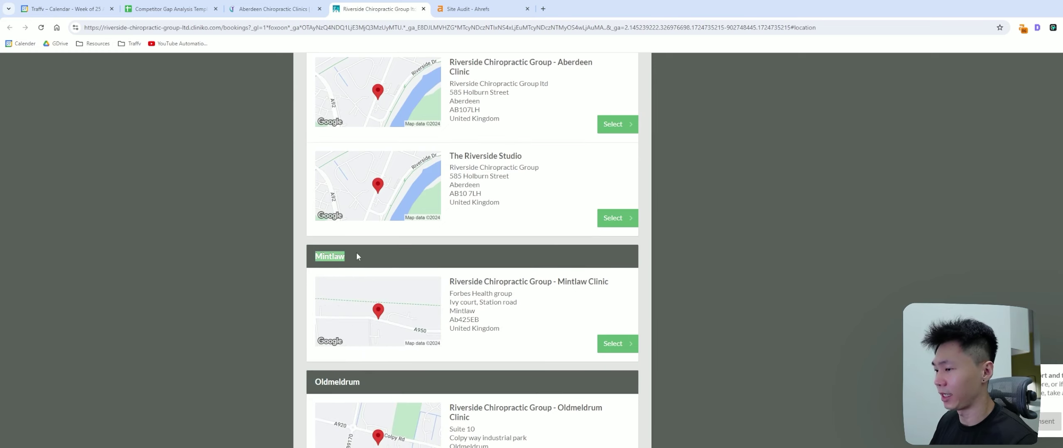
pyautogui.click(166, 9)
pyautogui.doubleClick(171, 165)
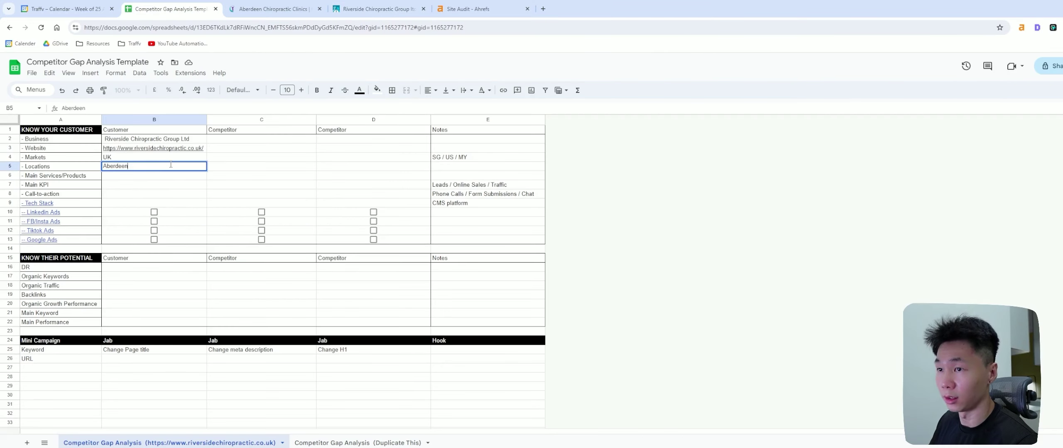
pyautogui.write('/')
pyautogui.hotkey('ctrl', 'v')
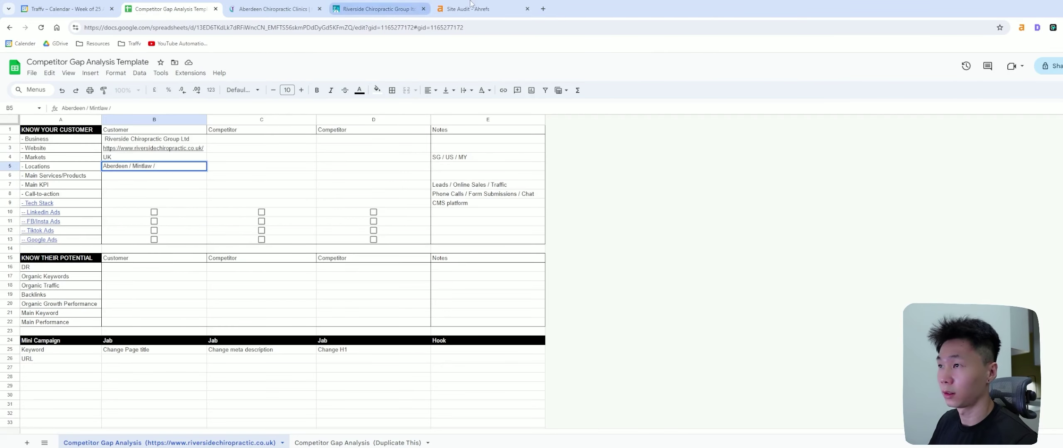
# Append "Oldmeldrum" from the booking page to the Customer column's Locations row, giving "Aberdeen / Mintlaw / Oldmeldrum"
pyautogui.click(483, 6)
pyautogui.click(369, 9)
pyautogui.scroll(-3, 490, 270)
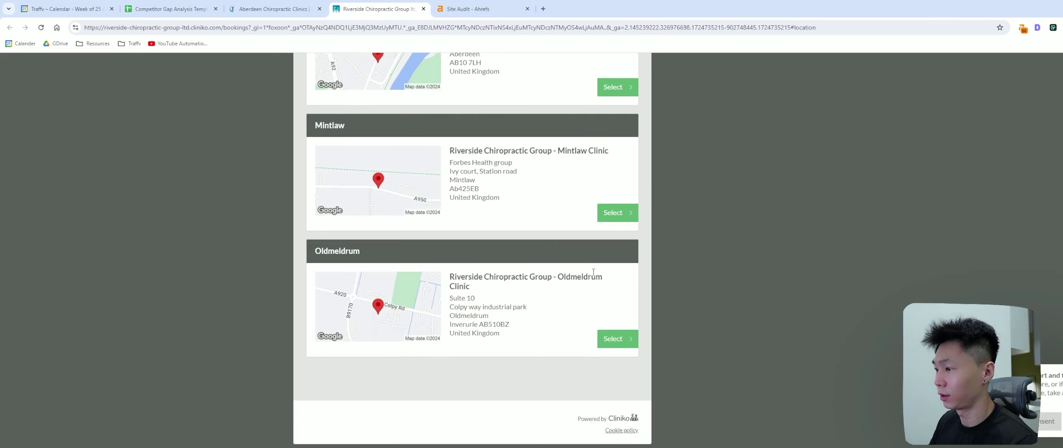
pyautogui.doubleClick(591, 281)
pyautogui.doubleClick(480, 316)
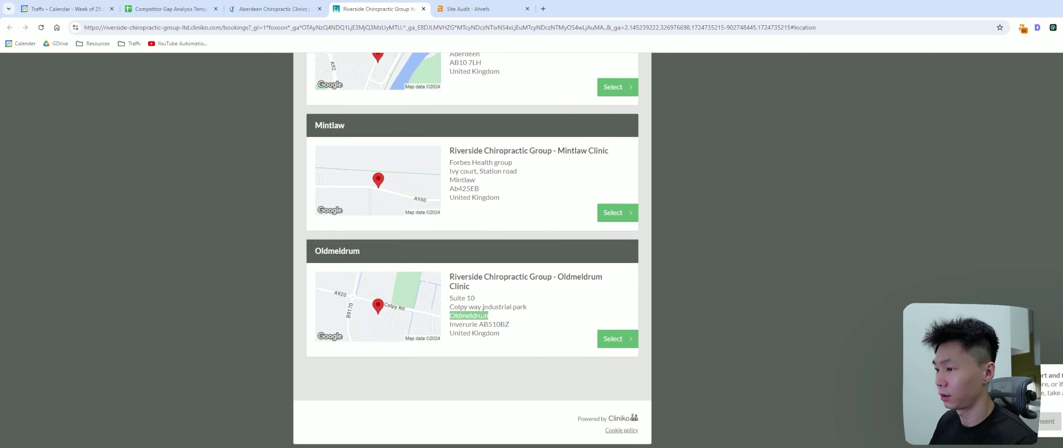
pyautogui.hotkey('ctrl', 'c')
pyautogui.hotkey('ctrl', 'shift', 'Tab')
pyautogui.hotkey('ctrl', 'shift', 'Tab')
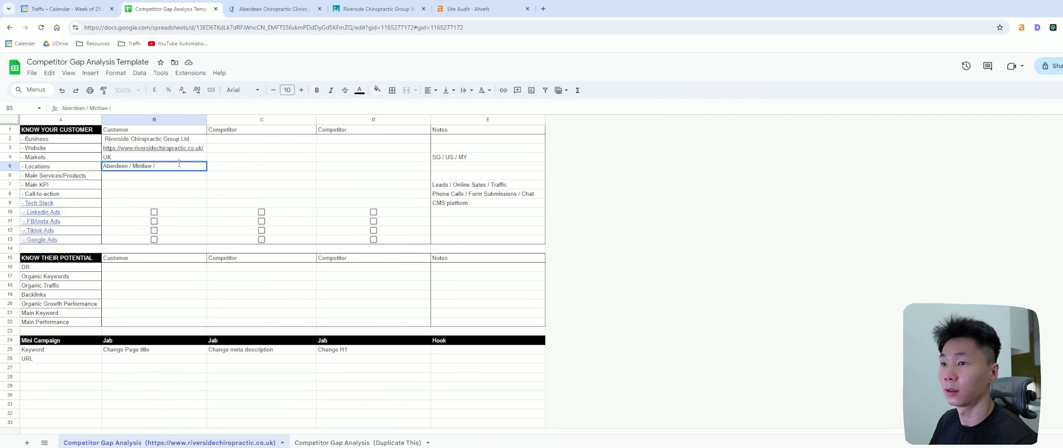
pyautogui.hotkey('ctrl', 'v')
pyautogui.press('Return')
pyautogui.click(148, 168)
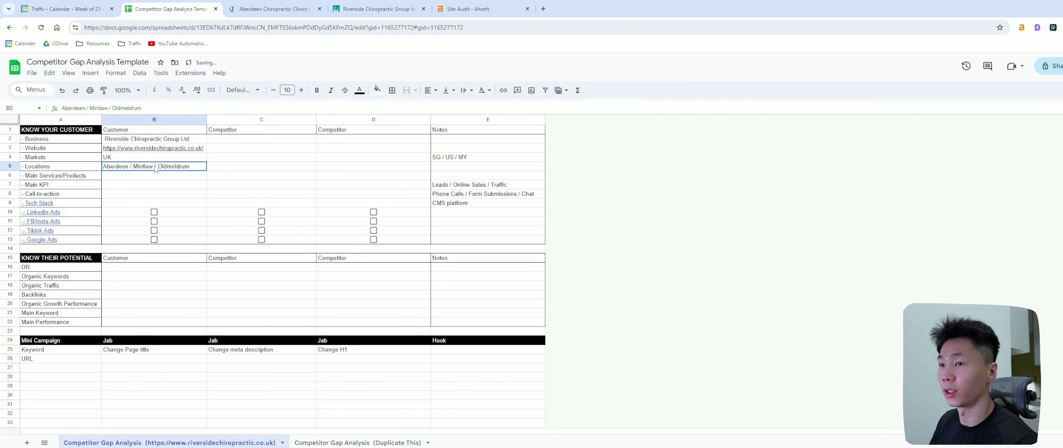
# Select the Aberdeen clinic on the appointment booking page and look through its list of service categories
pyautogui.hotkey('ctrl', 'Tab')
pyautogui.hotkey('ctrl', 'Tab')
pyautogui.scroll(15, 694, 309)
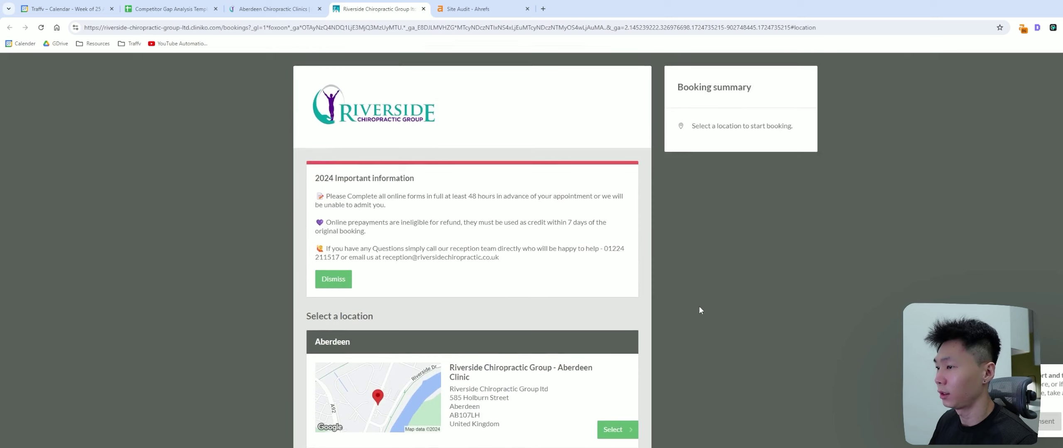
pyautogui.scroll(-4, 699, 311)
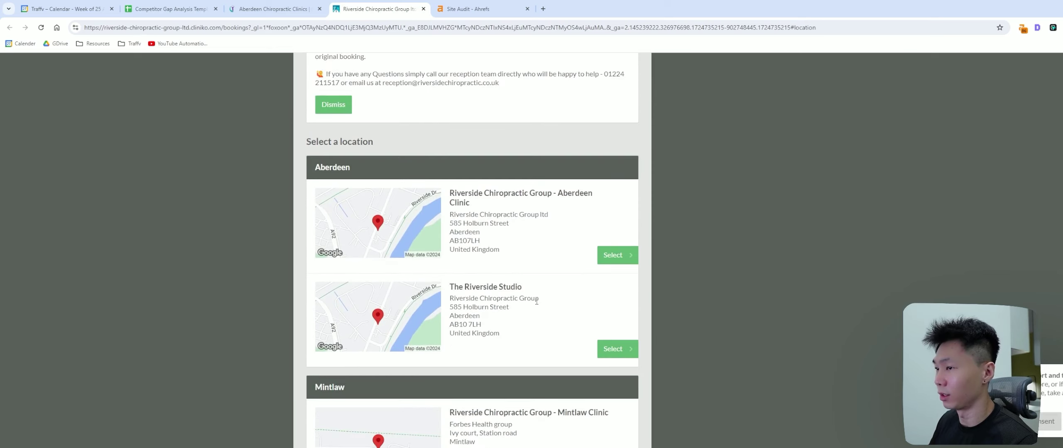
pyautogui.scroll(4, 537, 302)
pyautogui.scroll(-5, 413, 265)
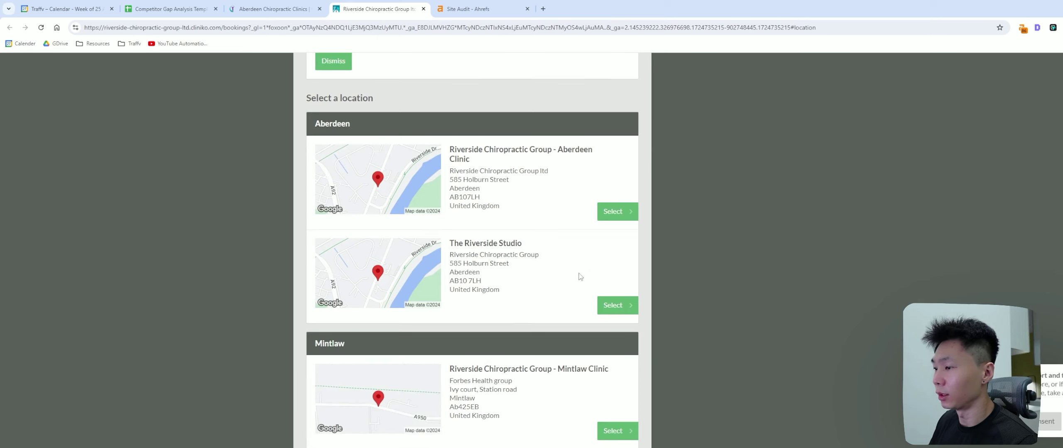
pyautogui.click(606, 212)
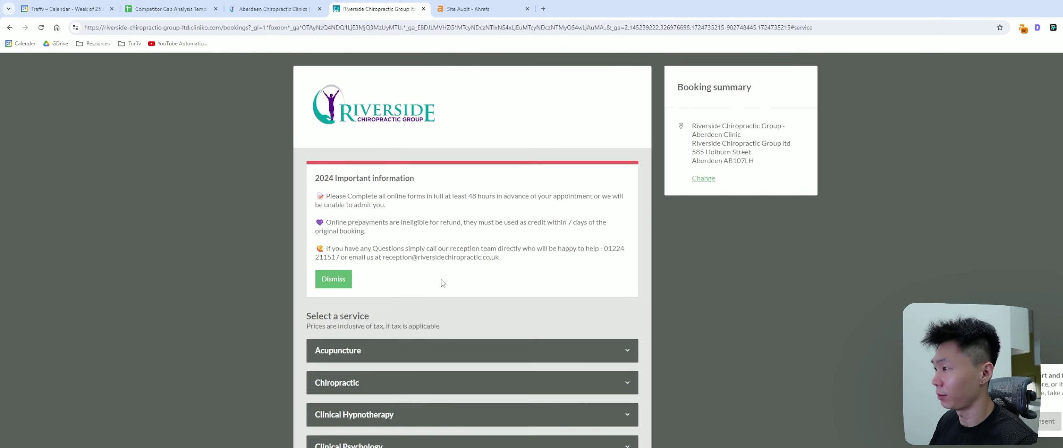
pyautogui.scroll(-2, 443, 284)
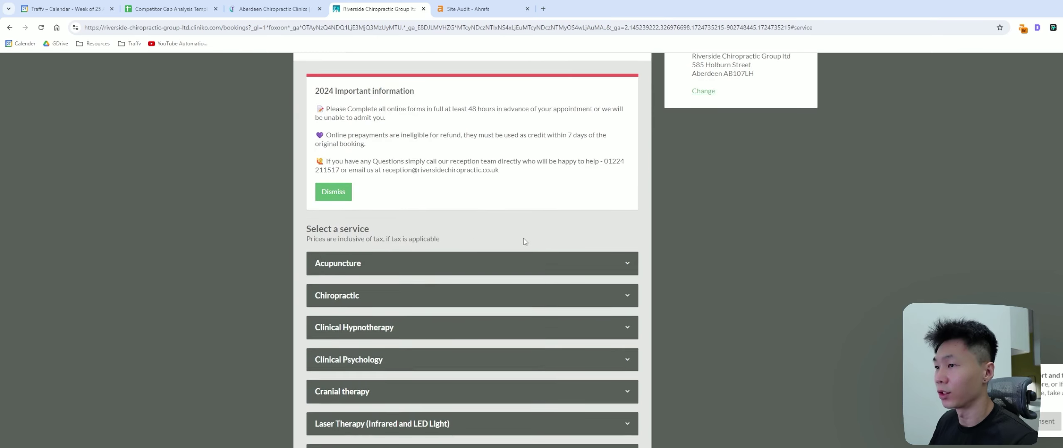
pyautogui.scroll(-7, 524, 240)
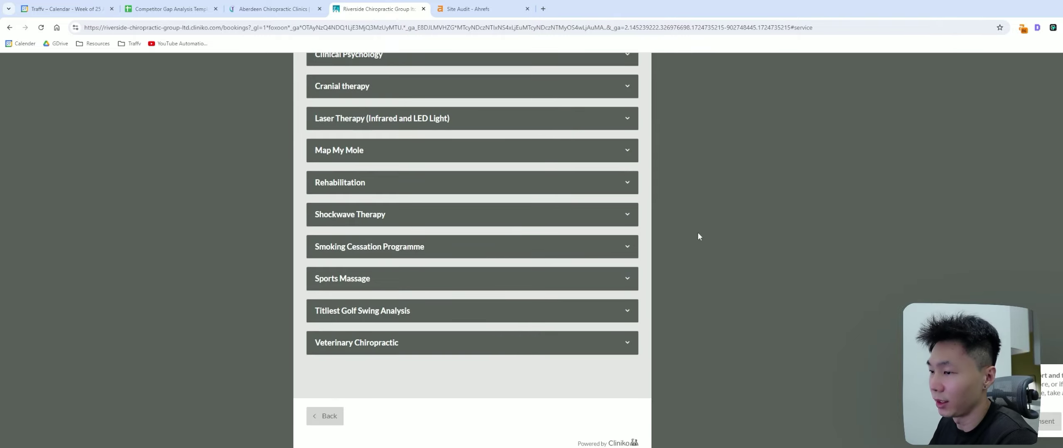
# Examine the treatments and prices under Acupuncture, Chiropractic, Clinical Hypnotherapy and Clinical Psychology on the booking page
pyautogui.scroll(5, 693, 239)
pyautogui.click(626, 178)
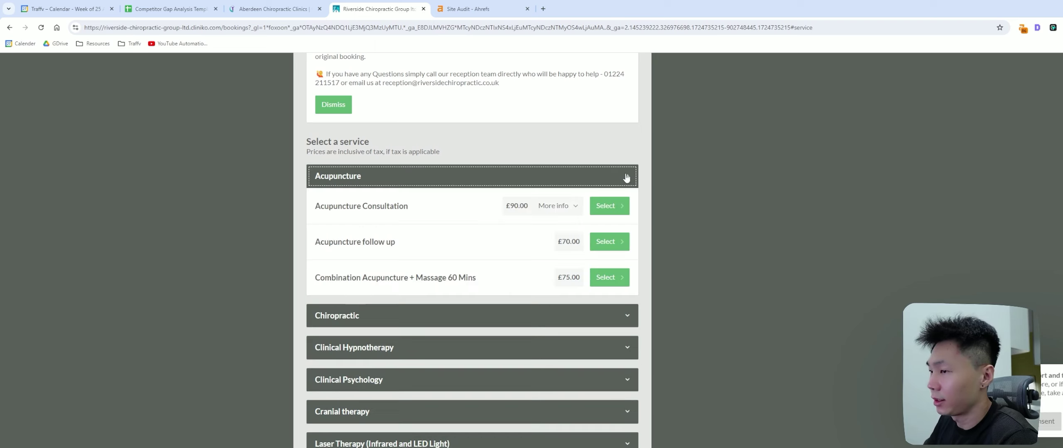
pyautogui.click(622, 179)
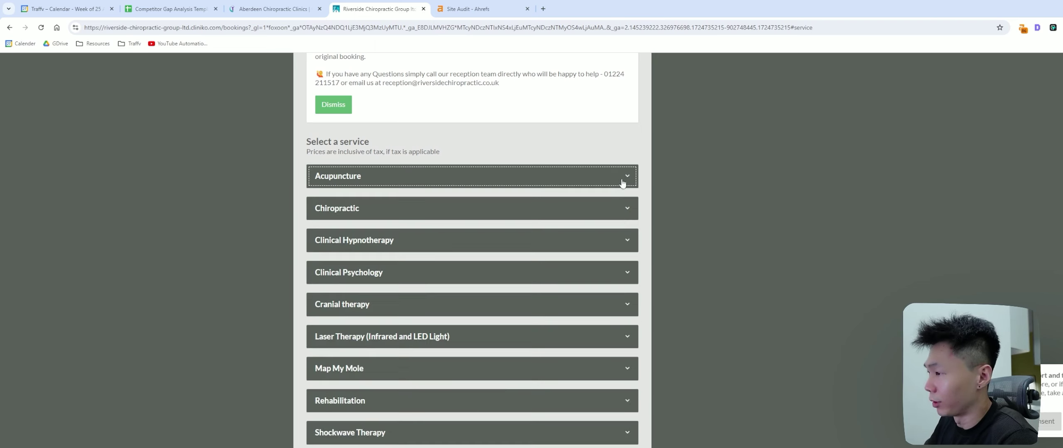
pyautogui.click(621, 213)
pyautogui.click(620, 213)
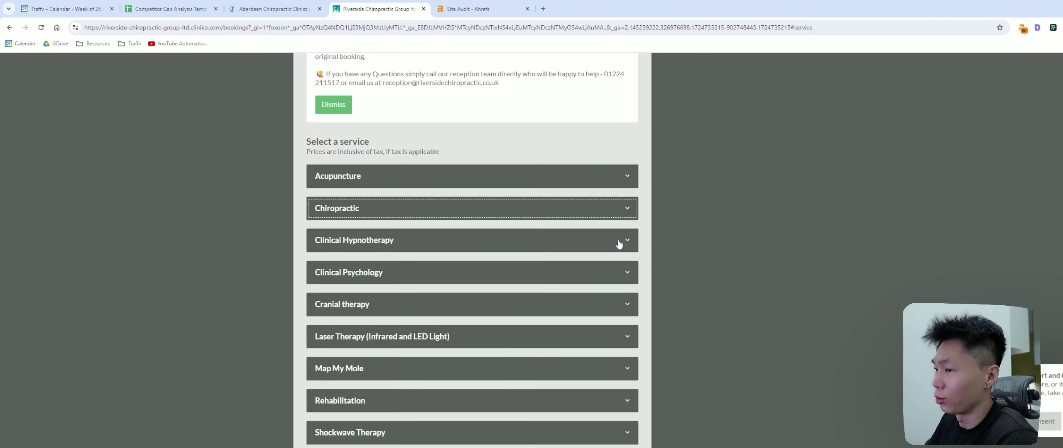
pyautogui.click(620, 245)
pyautogui.click(630, 240)
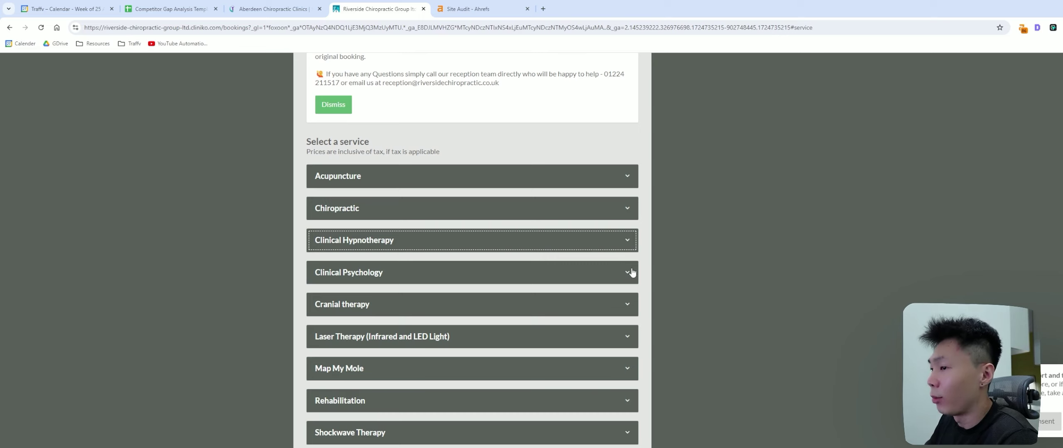
pyautogui.click(628, 211)
pyautogui.click(615, 211)
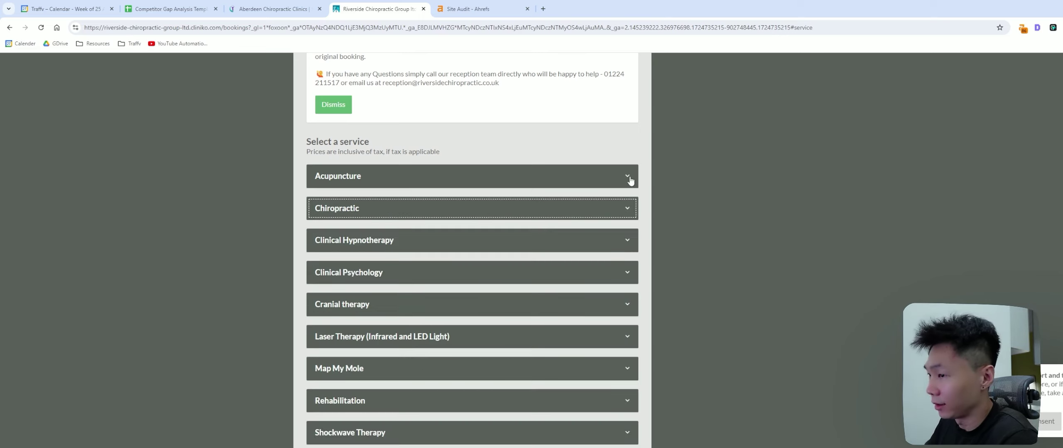
pyautogui.click(629, 176)
pyautogui.click(629, 176)
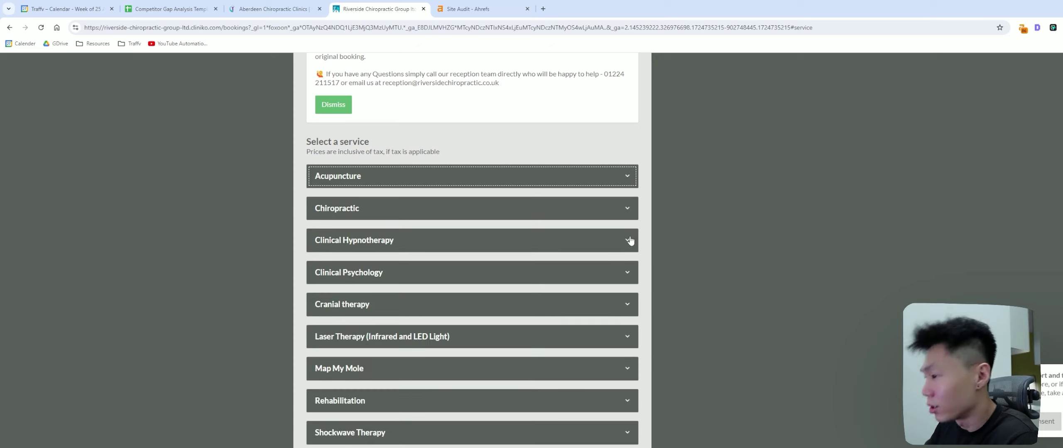
pyautogui.click(627, 273)
pyautogui.click(626, 274)
pyautogui.scroll(-5, 586, 306)
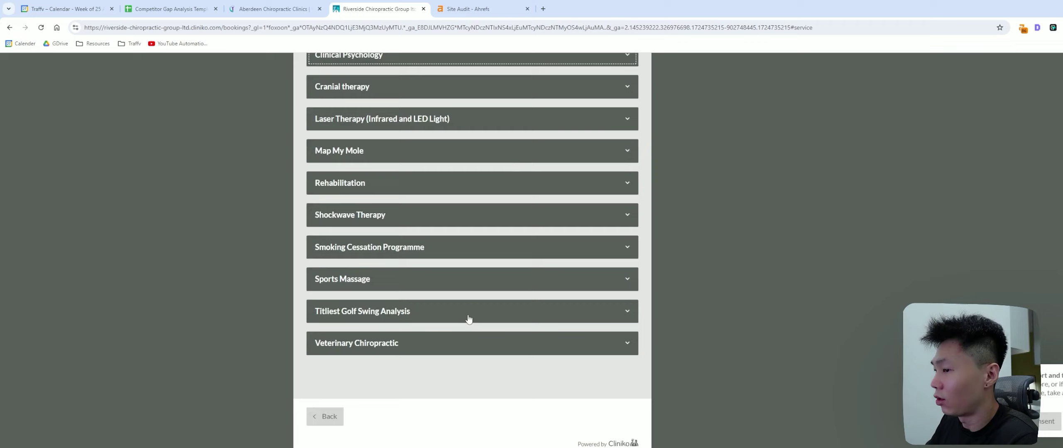
# Check further service categories on the booking page and compare the Acupuncture options with the Chiropractic ones
pyautogui.scroll(7, 467, 320)
pyautogui.click(333, 192)
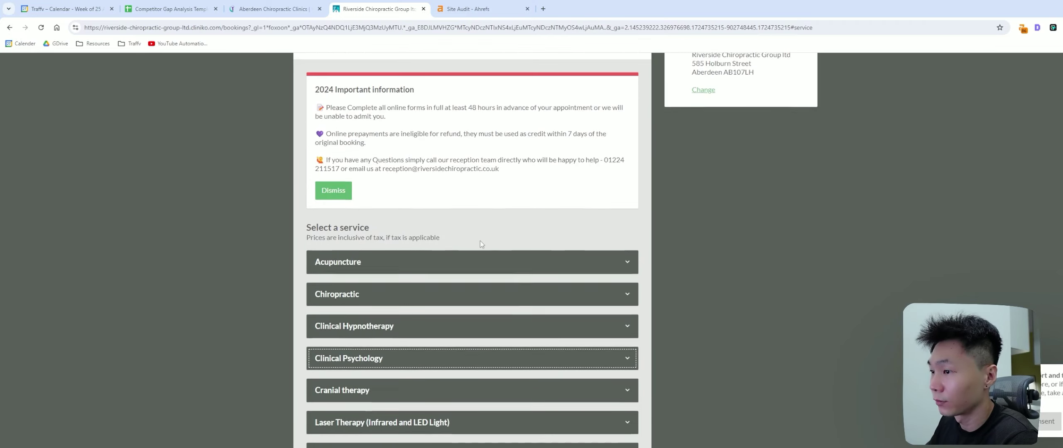
pyautogui.scroll(-5, 498, 243)
pyautogui.click(536, 252)
pyautogui.click(622, 255)
pyautogui.click(629, 268)
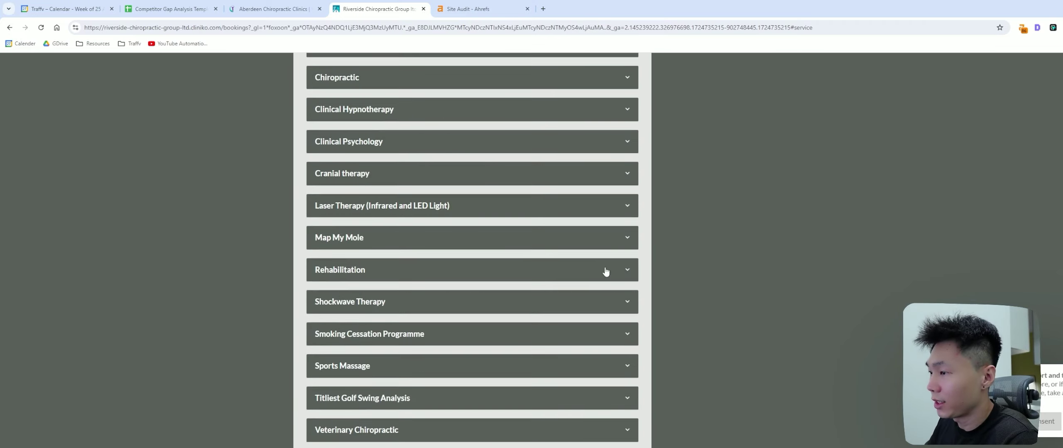
pyautogui.click(605, 273)
pyautogui.scroll(4, 614, 270)
pyautogui.click(563, 264)
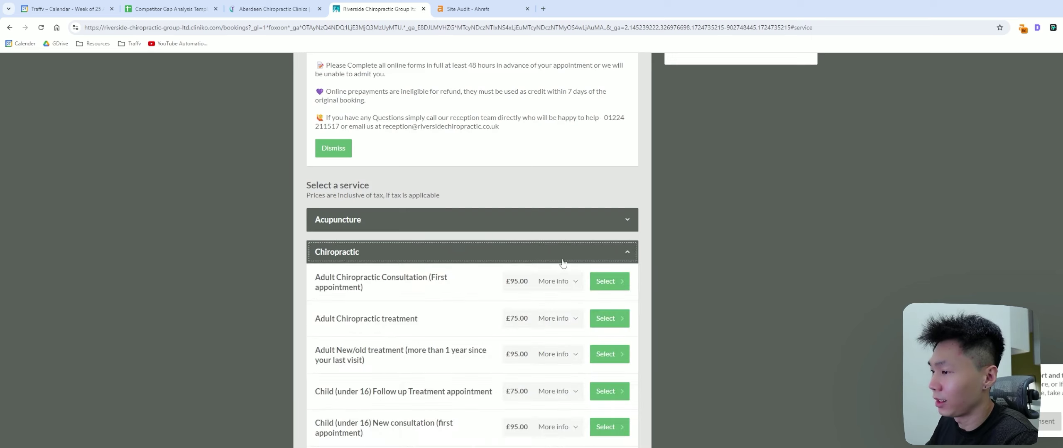
pyautogui.click(560, 219)
pyautogui.click(561, 219)
pyautogui.click(548, 261)
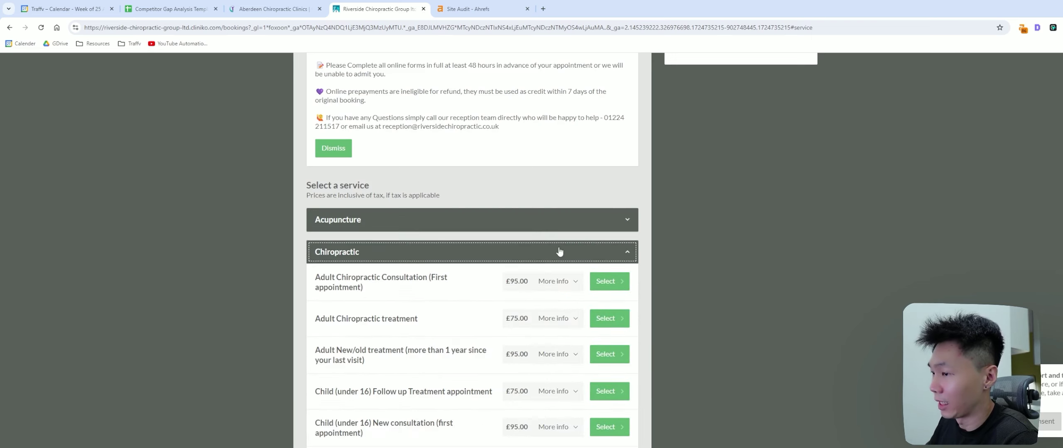
pyautogui.click(412, 252)
# Enter "Chiropractic treatment", copied from the booking page, in the Customer column's Main Services/Products row
pyautogui.click(170, 9)
pyautogui.doubleClick(131, 176)
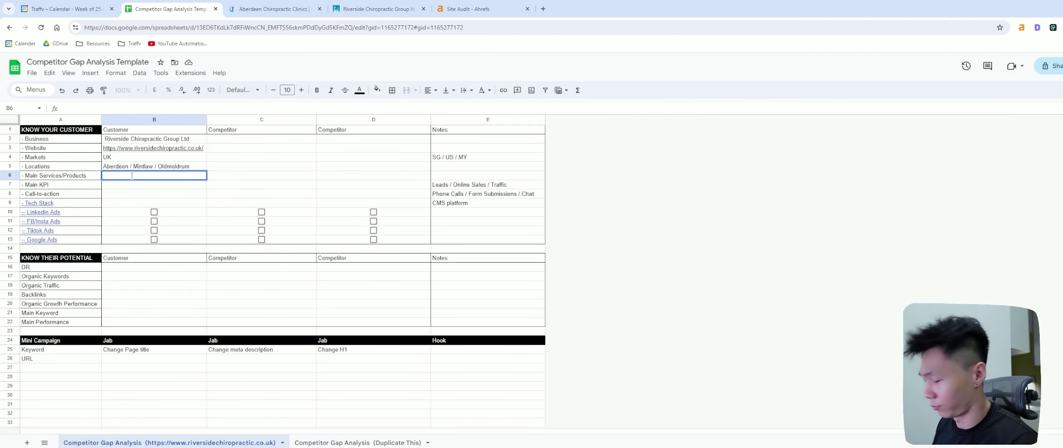
pyautogui.write('Chiro')
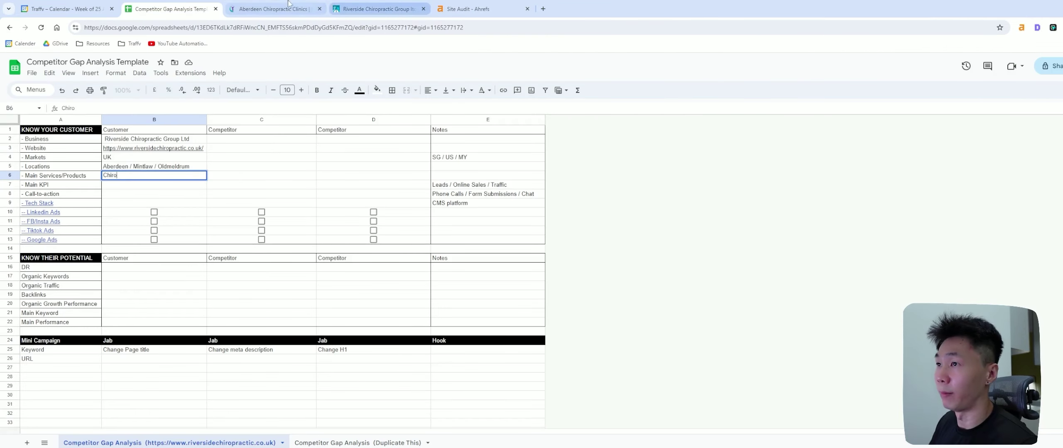
pyautogui.click(291, 8)
pyautogui.click(376, 9)
pyautogui.click(559, 252)
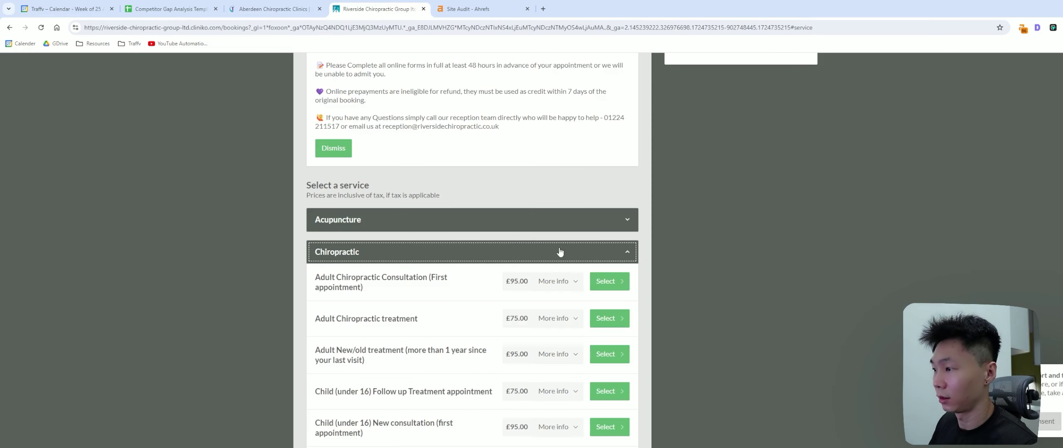
pyautogui.moveTo(312, 286)
pyautogui.mouseDown()
pyautogui.moveTo(422, 284)
pyautogui.moveTo(410, 294)
pyautogui.moveTo(319, 273)
pyautogui.mouseUp()
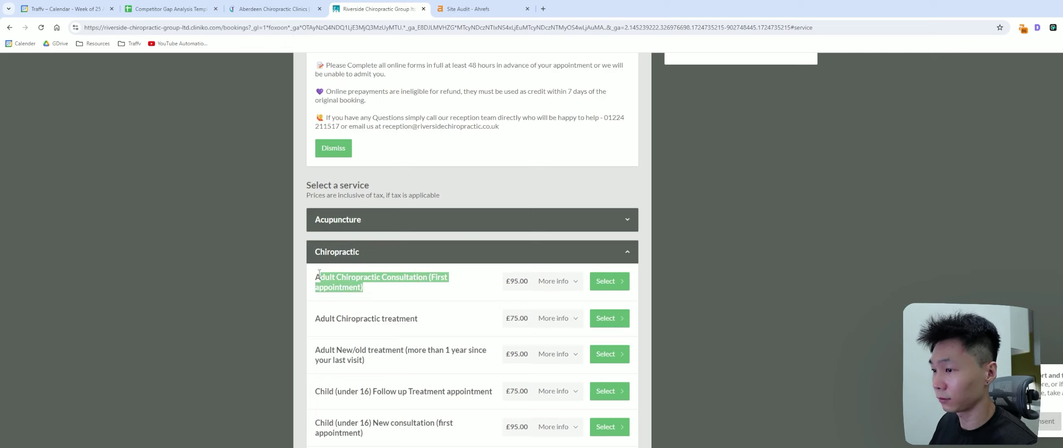
pyautogui.moveTo(420, 318); pyautogui.dragTo(339, 314)
pyautogui.hotkey('ctrl', 'c')
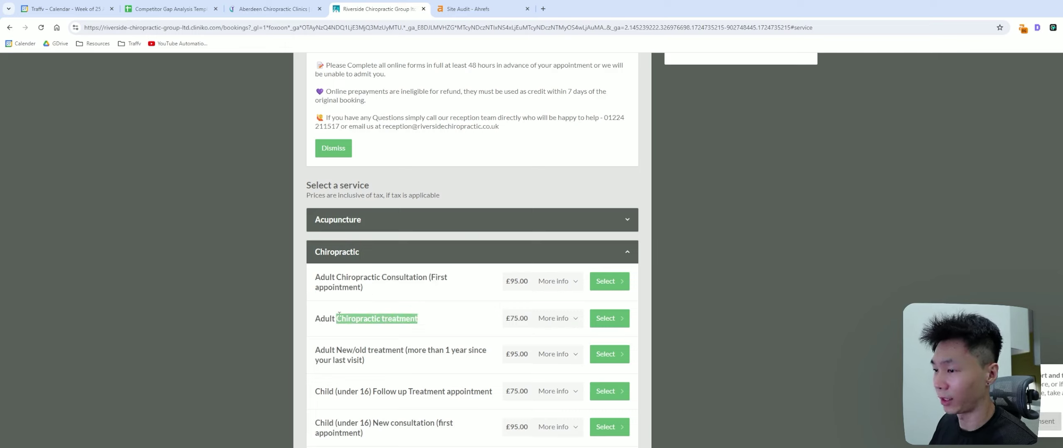
pyautogui.hotkey('ctrl', 'shift', 'Tab')
pyautogui.hotkey('ctrl', 'shift', 'Tab')
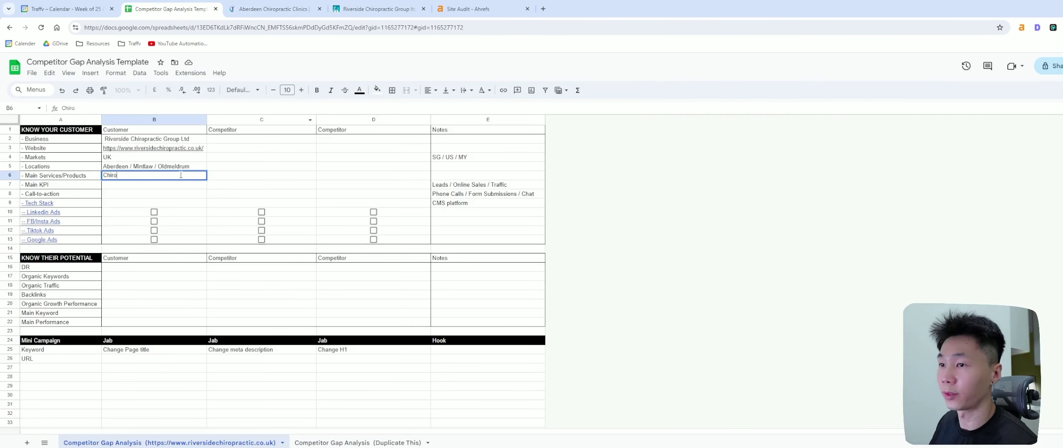
pyautogui.hotkey('ctrl', 'v')
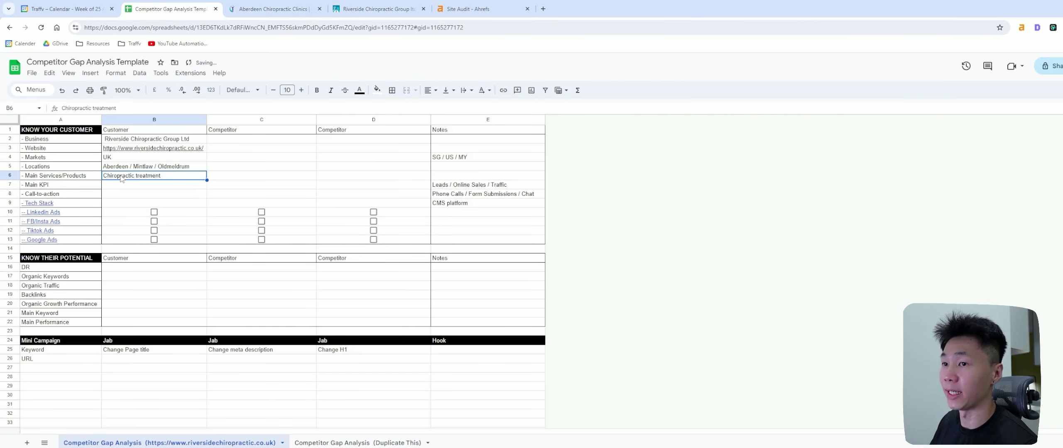
pyautogui.click(141, 167)
pyautogui.click(131, 178)
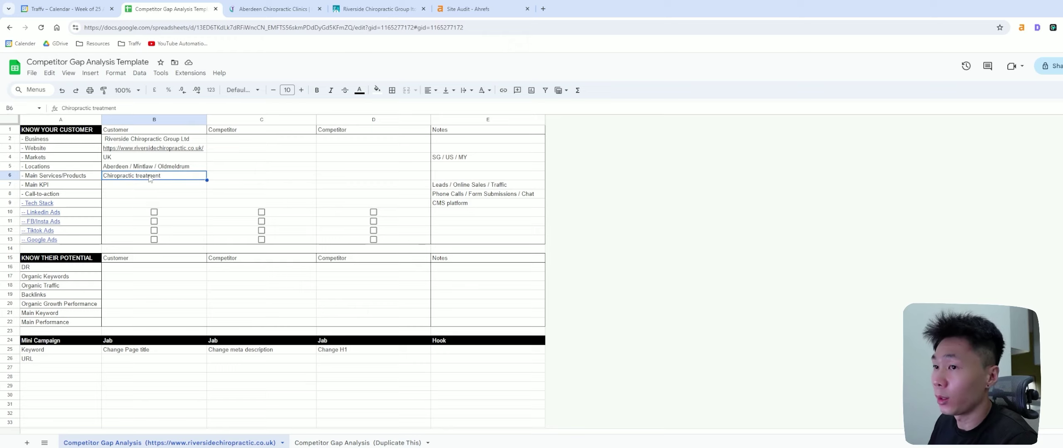
# Return to the booking page and review the Chiropractic treatments and the Clinical Hypnotherapy options
pyautogui.click(339, 182)
pyautogui.click(280, 10)
pyautogui.click(467, 9)
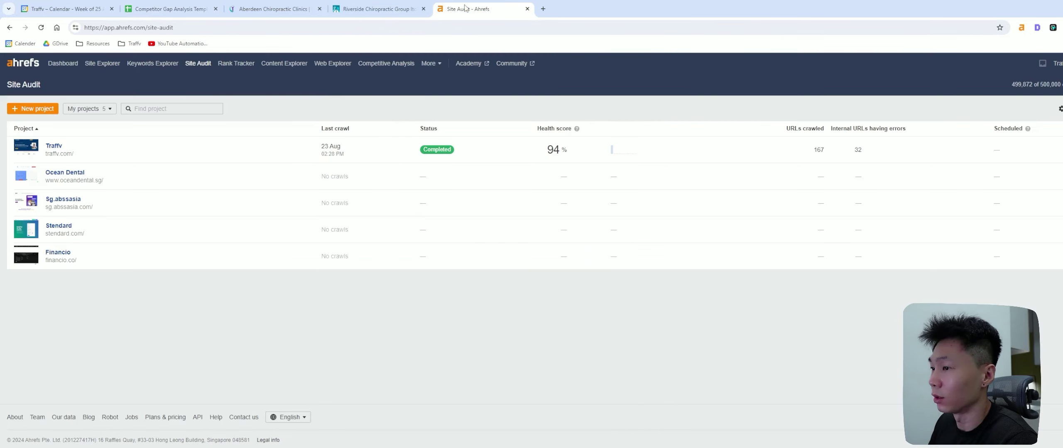
pyautogui.click(374, 9)
pyautogui.scroll(-3, 472, 270)
pyautogui.scroll(-6, 472, 269)
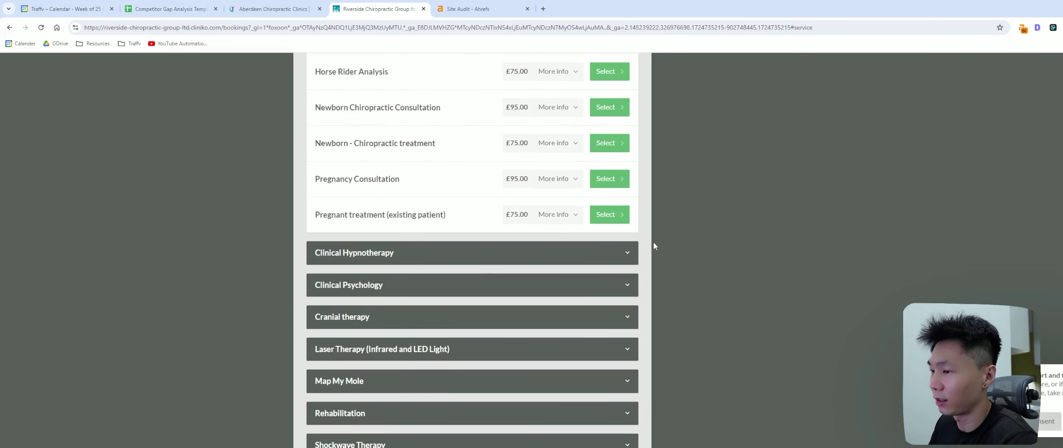
pyautogui.scroll(5, 658, 261)
pyautogui.click(623, 171)
pyautogui.click(618, 199)
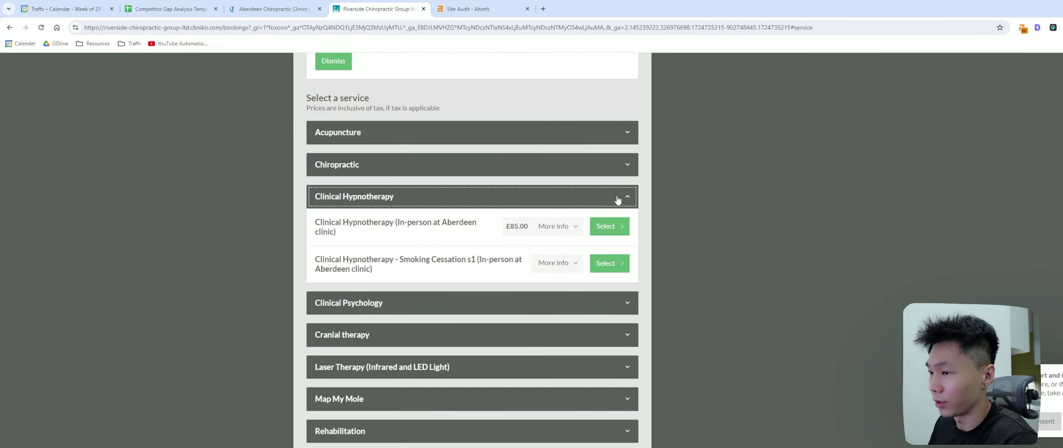
pyautogui.click(374, 203)
# Examine the options under Veterinary Chiropractic, Titleist Golf Swing Analysis, Sports Massage, Shockwave Therapy and Rehabilitation on the booking page
pyautogui.scroll(-5, 540, 290)
pyautogui.click(577, 313)
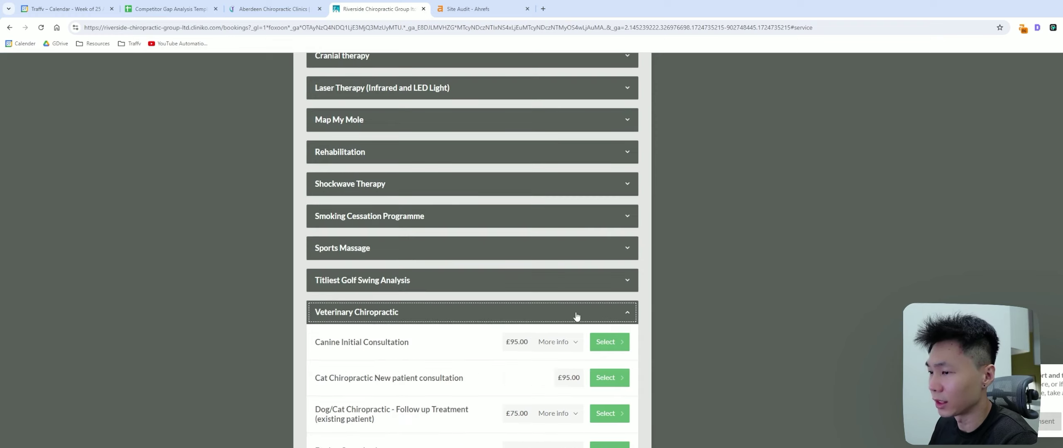
pyautogui.click(572, 285)
pyautogui.click(573, 284)
pyautogui.click(551, 313)
pyautogui.click(519, 254)
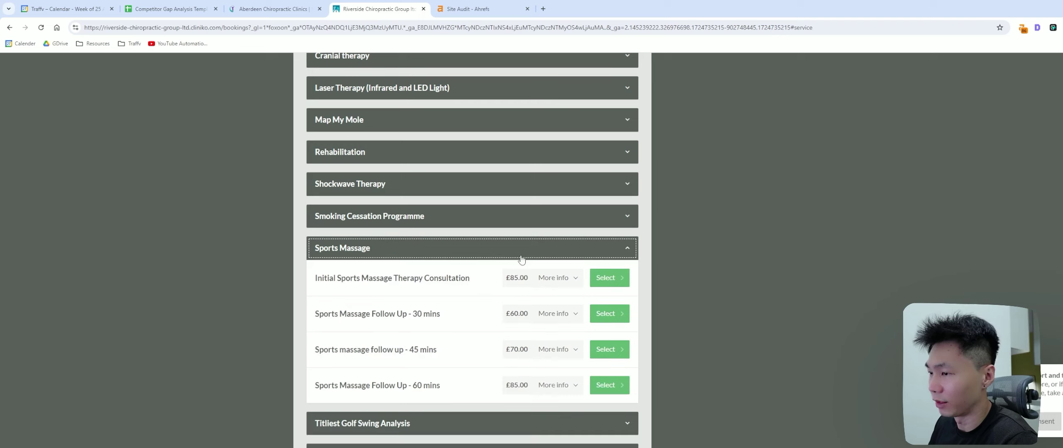
pyautogui.click(504, 257)
pyautogui.click(394, 216)
pyautogui.click(417, 185)
pyautogui.click(414, 153)
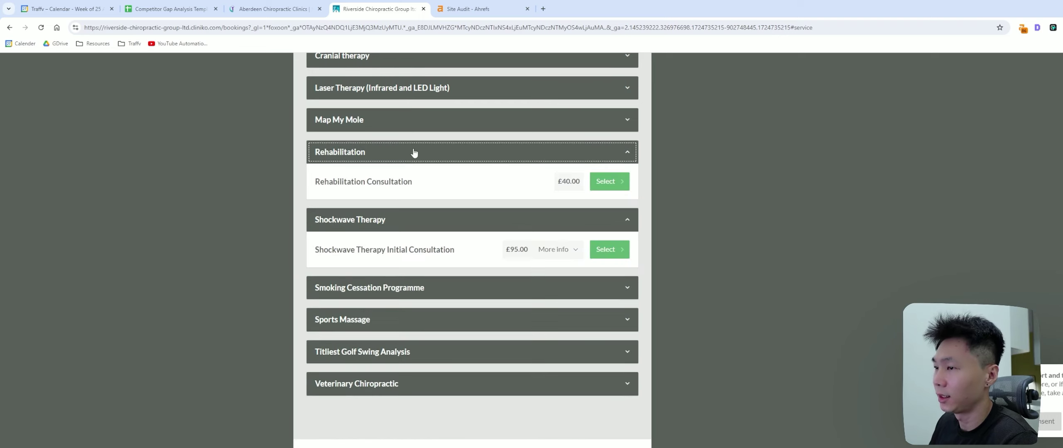
pyautogui.click(415, 152)
pyautogui.click(408, 184)
# Copy all service category names from Acupuncture to Veterinary Chiropractic into the Notes column's Main Services/Products row as one multi-line cell
pyautogui.scroll(6, 407, 183)
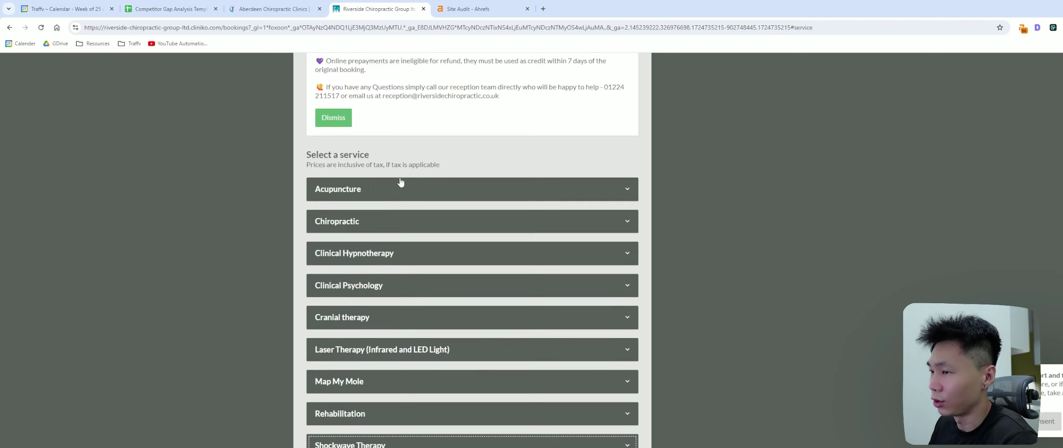
pyautogui.scroll(2, 289, 190)
pyautogui.moveTo(313, 278); pyautogui.dragTo(517, 356)
pyautogui.hotkey('ctrl', 'c')
pyautogui.scroll(-7, 493, 348)
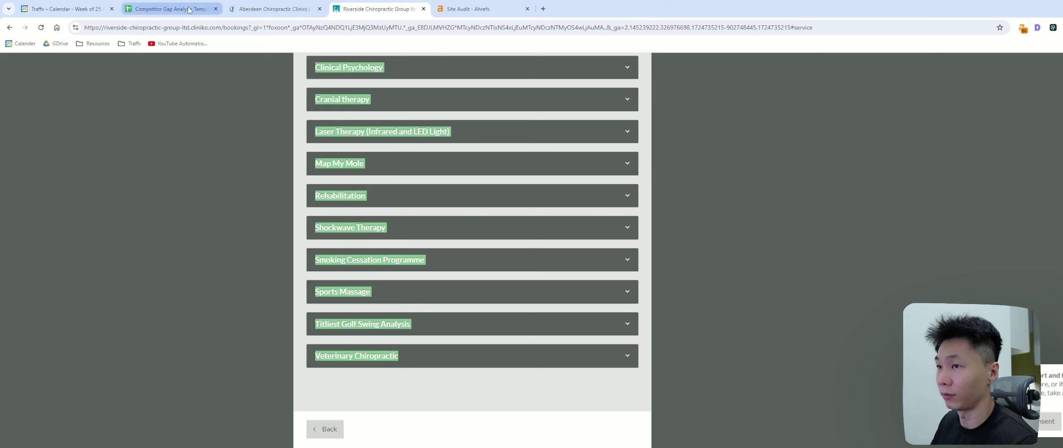
pyautogui.click(170, 8)
pyautogui.click(444, 176)
pyautogui.doubleClick(444, 177)
pyautogui.hotkey('ctrl', 'v')
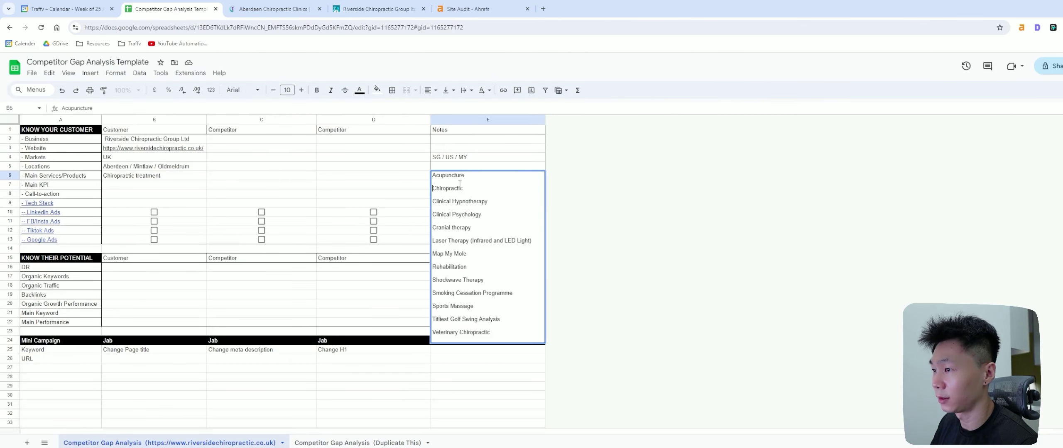
pyautogui.press('Return')
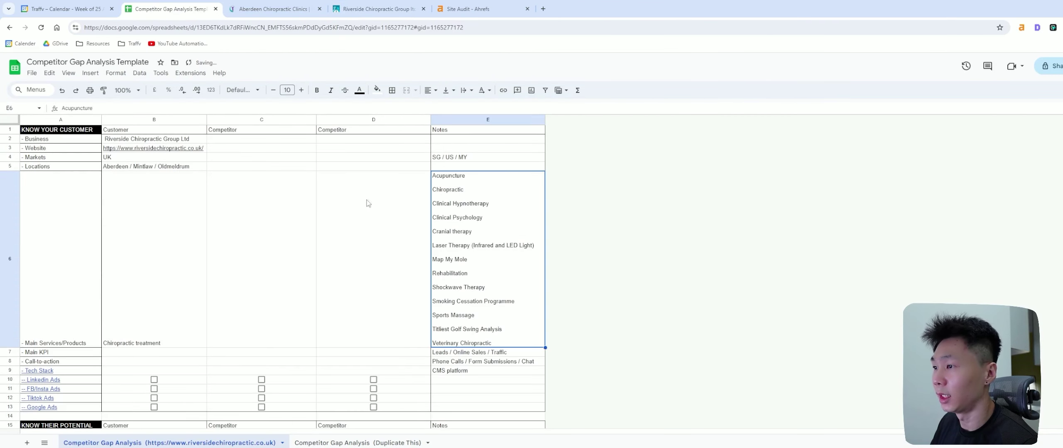
# Remove the blank lines between the service names, Acupuncture to Veterinary Chiropractic, in the Notes column's Main Services/Products cell
pyautogui.click(10, 344)
pyautogui.click(386, 279)
pyautogui.doubleClick(455, 198)
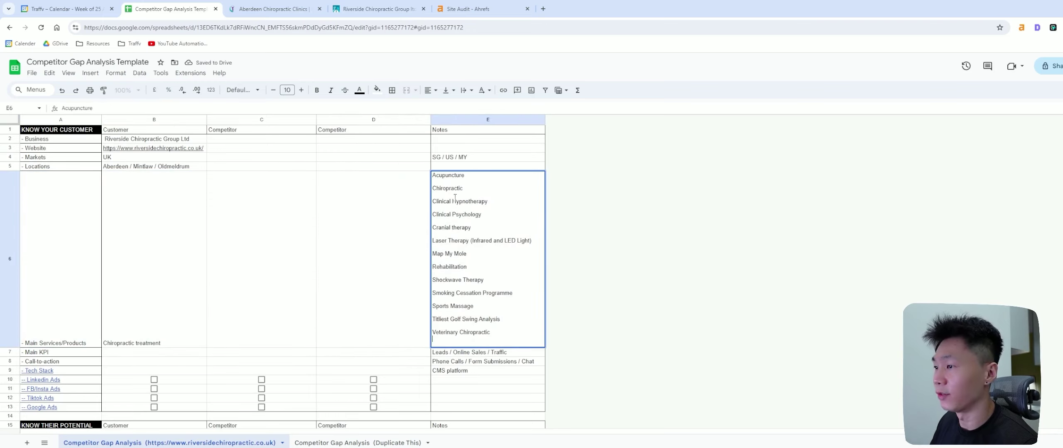
pyautogui.click(456, 176)
pyautogui.press('Delete')
pyautogui.press('Down')
pyautogui.press('Delete')
pyautogui.press('Down')
pyautogui.press('Delete')
pyautogui.press('Down')
pyautogui.press('Delete')
pyautogui.press('Down')
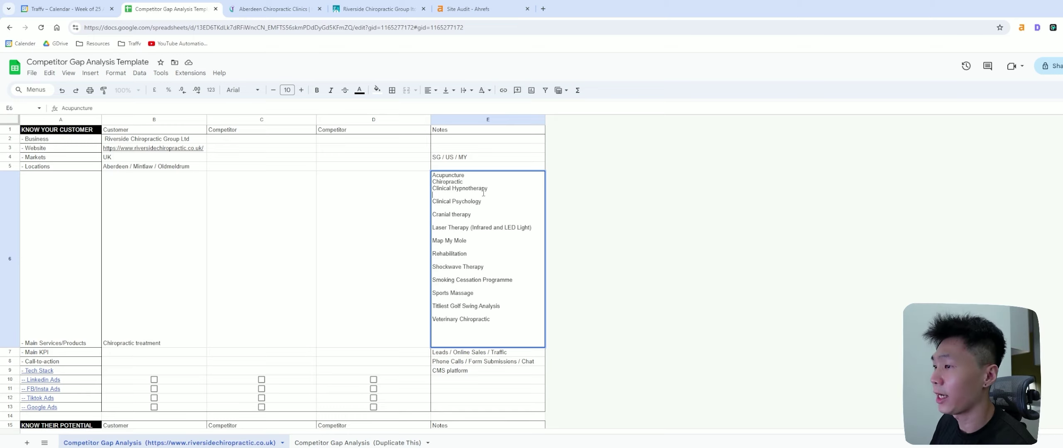
pyautogui.press('BackSpace')
pyautogui.press('Down')
pyautogui.press('Down')
pyautogui.press('BackSpace')
pyautogui.press('Down')
pyautogui.press('Down')
pyautogui.press('BackSpace')
pyautogui.press('Down')
pyautogui.press('Down')
pyautogui.press('BackSpace')
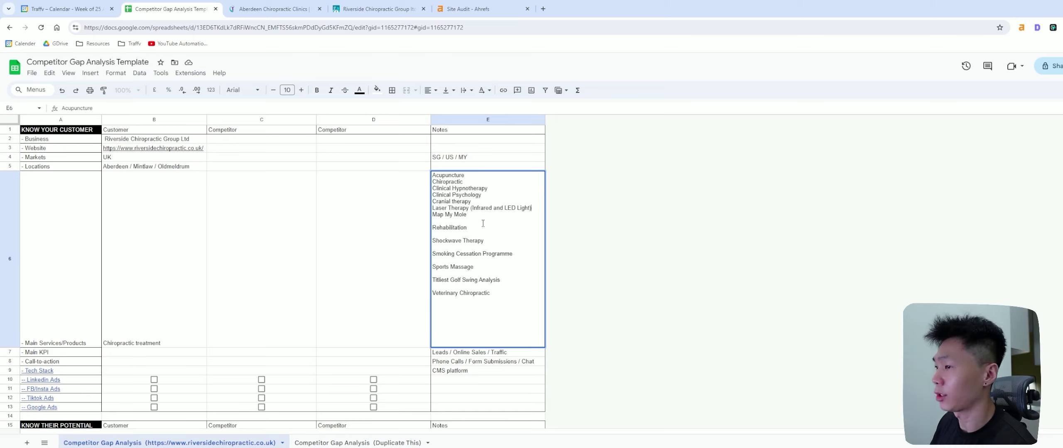
pyautogui.press('BackSpace')
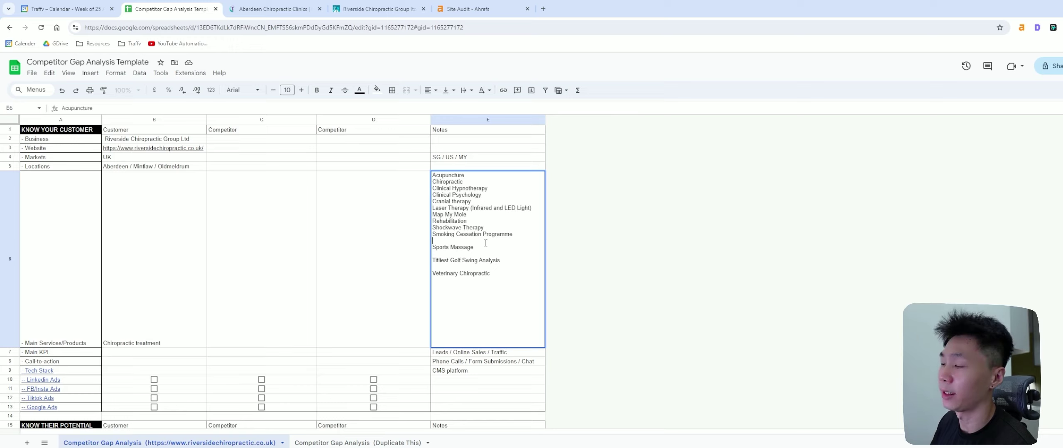
pyautogui.press('Down')
pyautogui.press('Down')
pyautogui.press('BackSpace')
pyautogui.press('Down')
pyautogui.press('Down')
pyautogui.press('BackSpace')
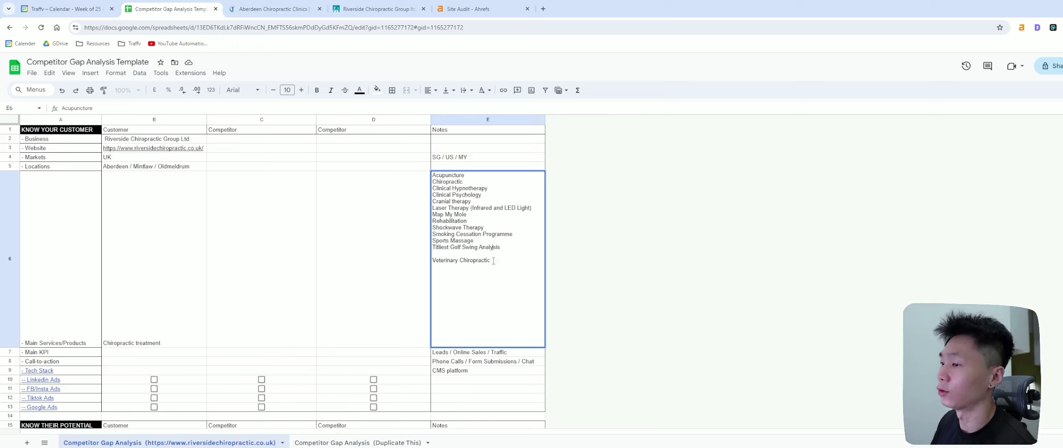
pyautogui.press('Down')
pyautogui.press('Down')
pyautogui.press('BackSpace')
pyautogui.press('Left')
pyautogui.press('Left')
pyautogui.press('Left')
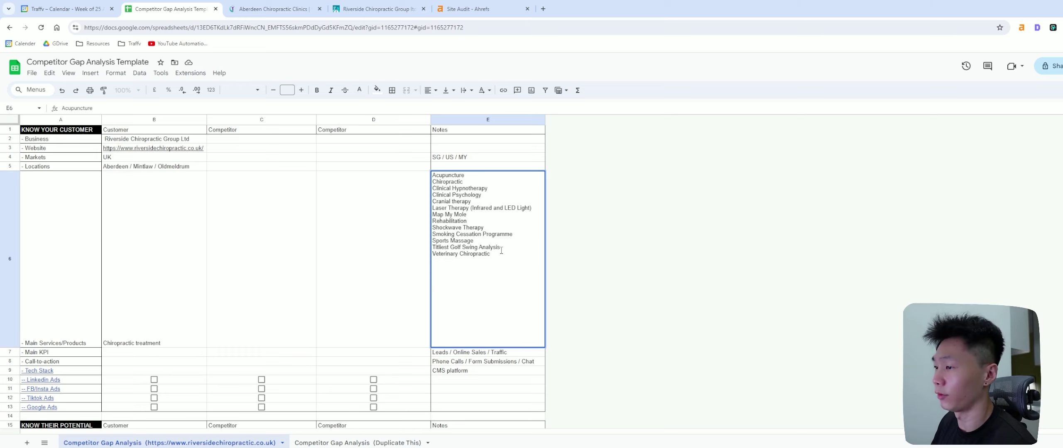
pyautogui.write('y')
pyautogui.click(362, 238)
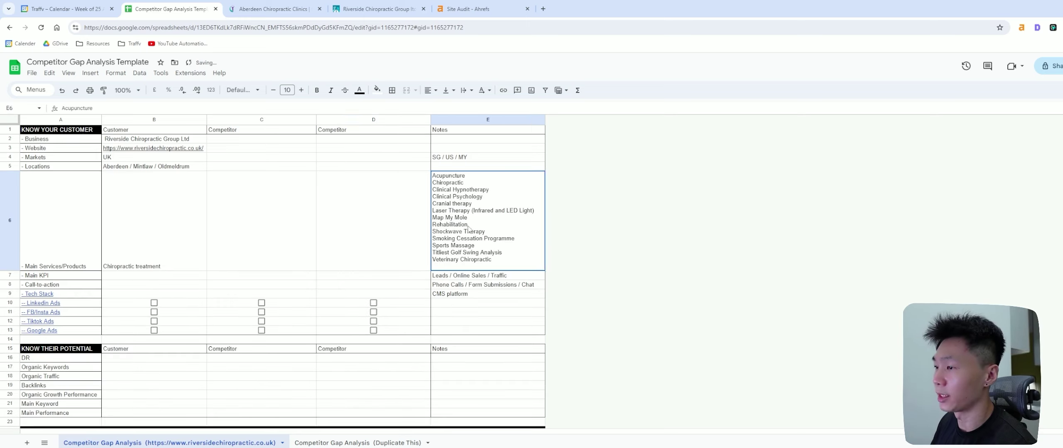
pyautogui.click(278, 221)
pyautogui.click(165, 220)
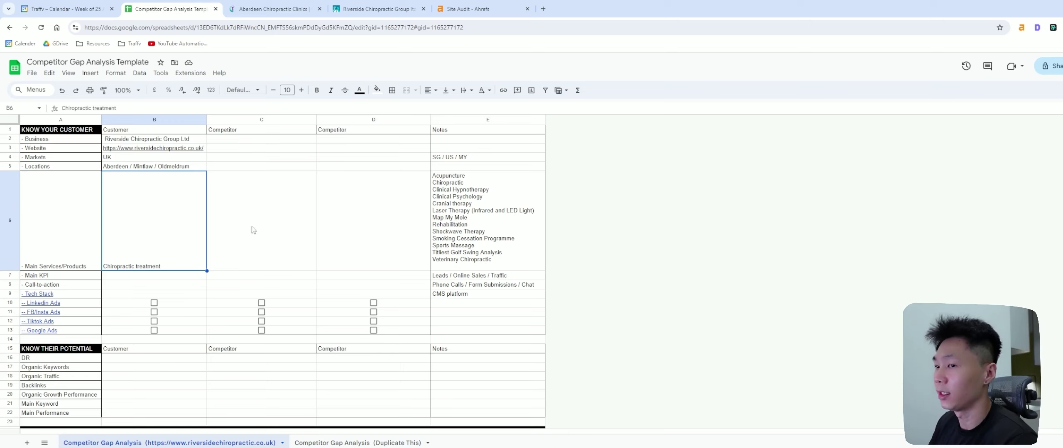
# Return to the Riverside Chiropractic website, load its Courses page, and open the Mental Healthcare page in a new tab to read it
pyautogui.click(374, 9)
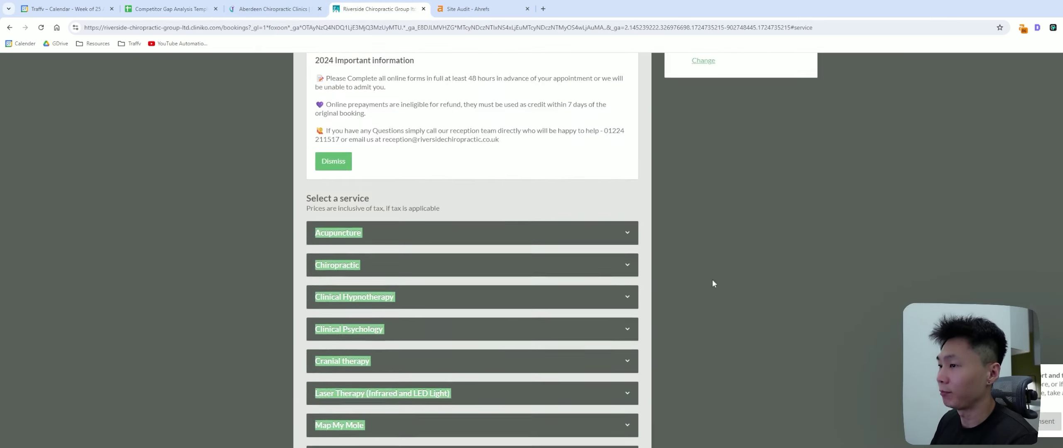
pyautogui.click(258, 2)
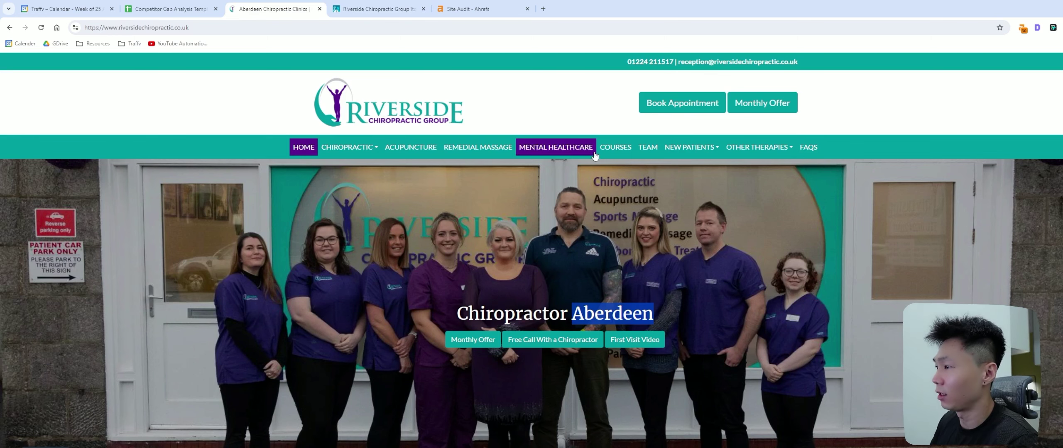
pyautogui.click(615, 148)
pyautogui.rightClick(558, 147)
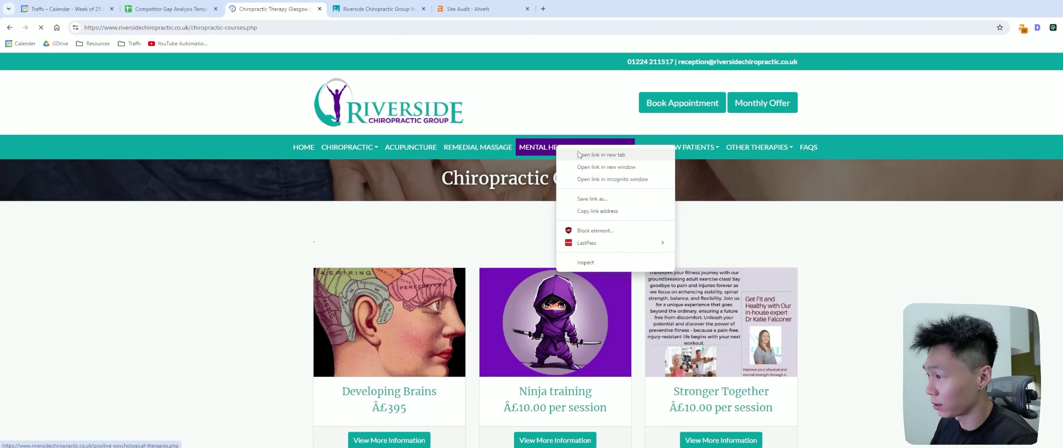
pyautogui.click(578, 154)
pyautogui.hotkey('ctrl', 'Tab')
pyautogui.scroll(-10, 640, 236)
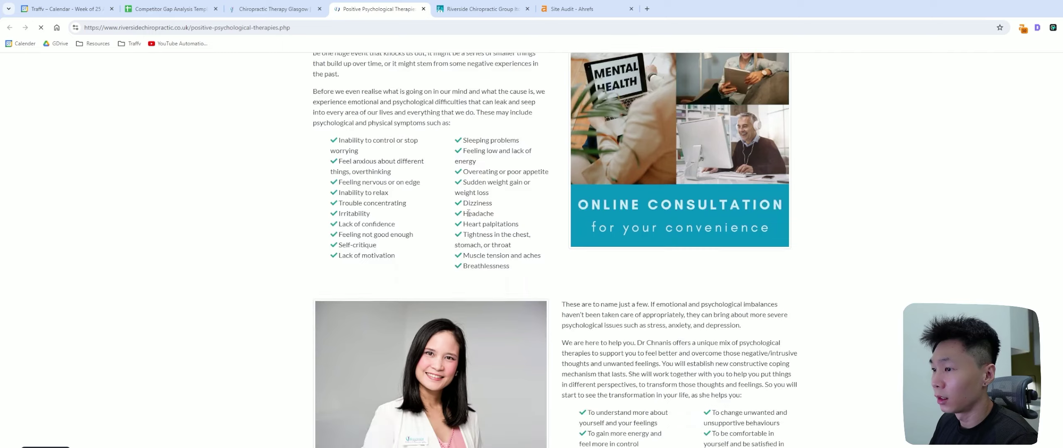
pyautogui.scroll(-5, 394, 227)
# Go back to the Chiropractic Courses 2024 page and view the Ninja training course details
pyautogui.click(276, 9)
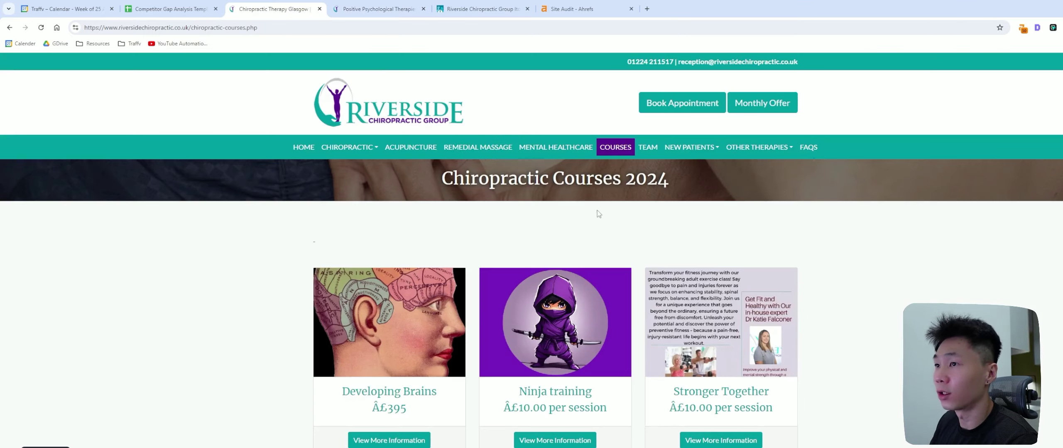
pyautogui.scroll(-5, 595, 213)
pyautogui.click(573, 266)
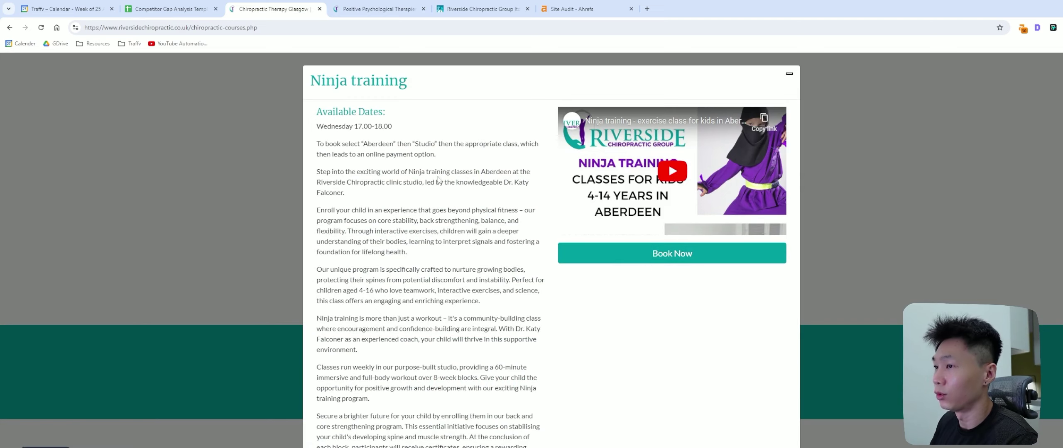
# Start booking from the Ninja training course and review the services listed for the Aberdeen Clinic
pyautogui.click(654, 259)
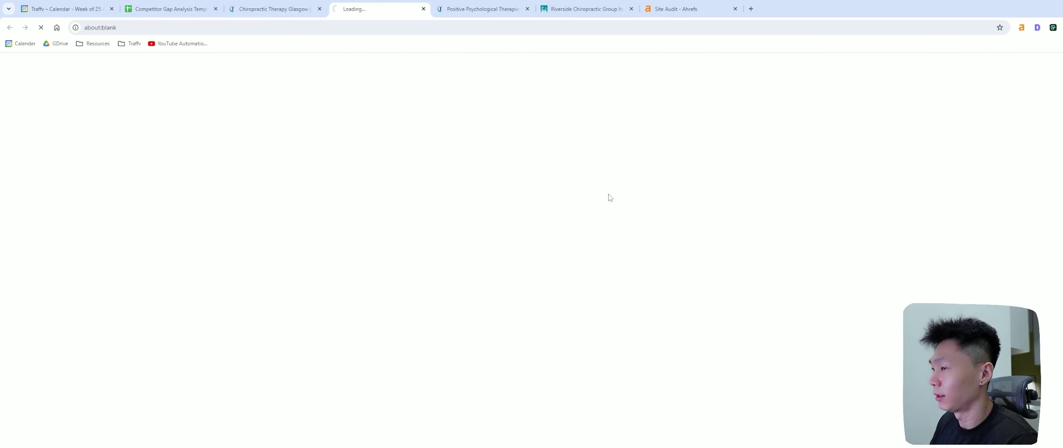
pyautogui.scroll(-4, 456, 228)
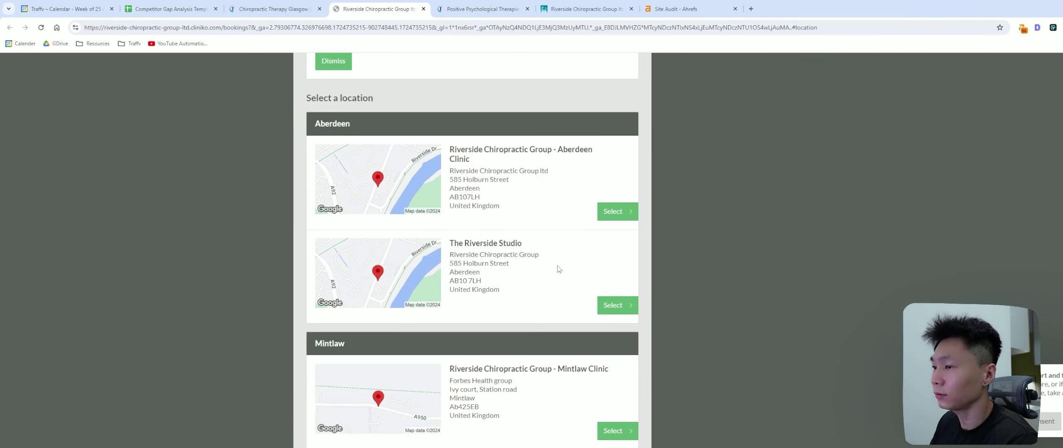
pyautogui.click(627, 209)
pyautogui.scroll(-8, 605, 259)
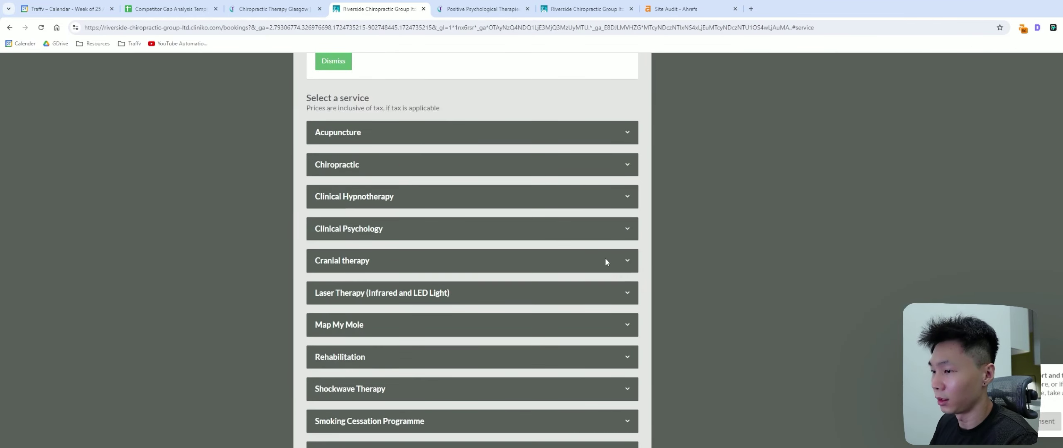
pyautogui.click(458, 347)
pyautogui.click(459, 347)
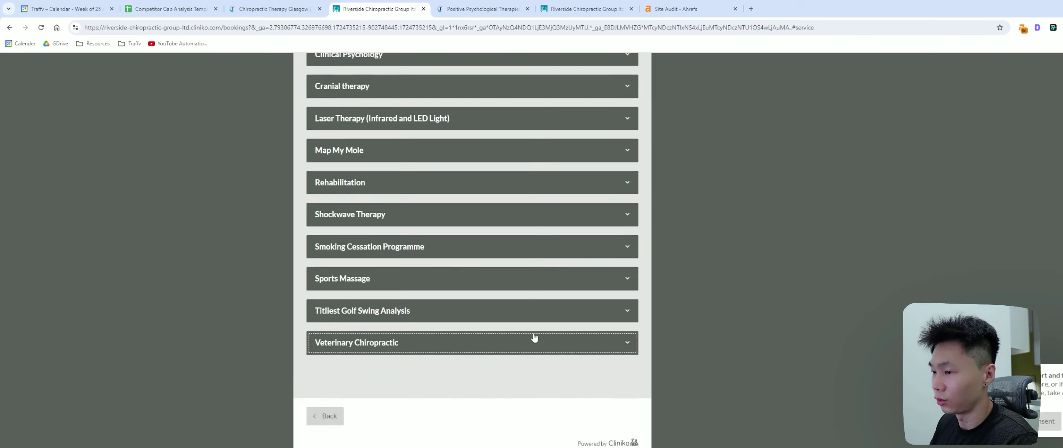
pyautogui.scroll(8, 521, 325)
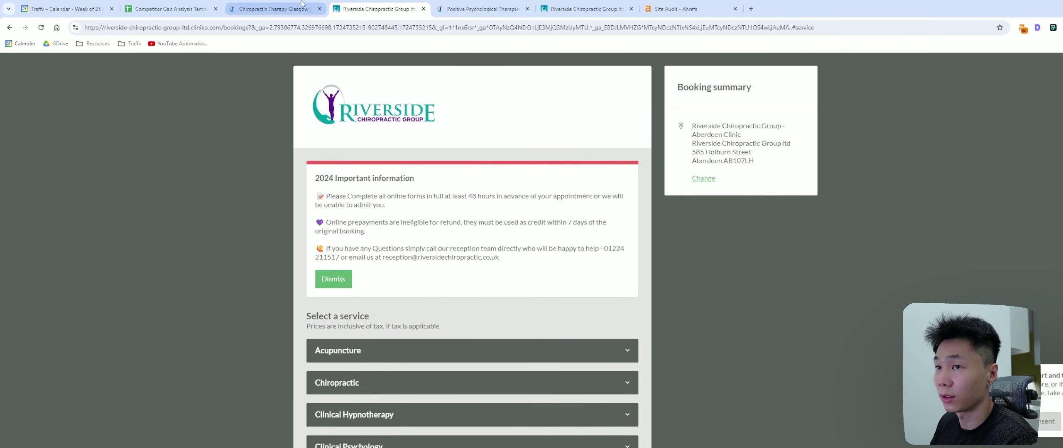
# Reopen the booking page from the Ninja training details and check the services listed for the Oldmeldrum Clinic
pyautogui.click(286, 6)
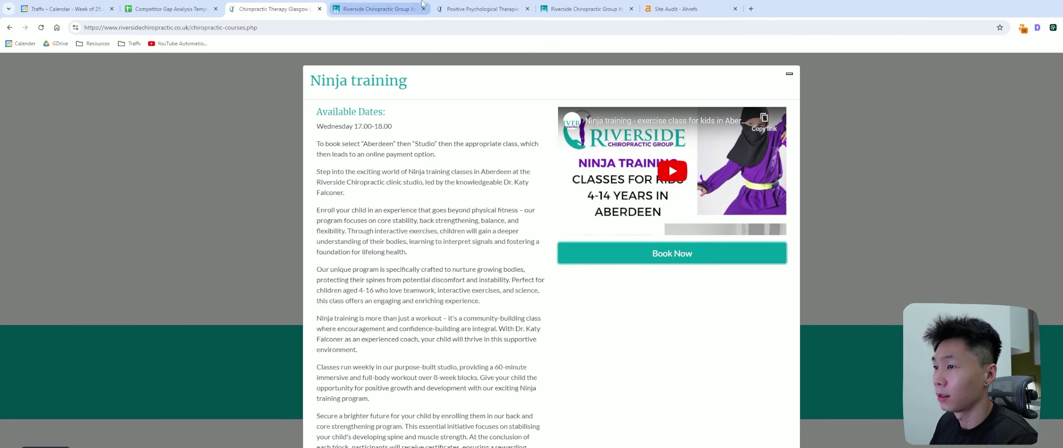
pyautogui.click(626, 265)
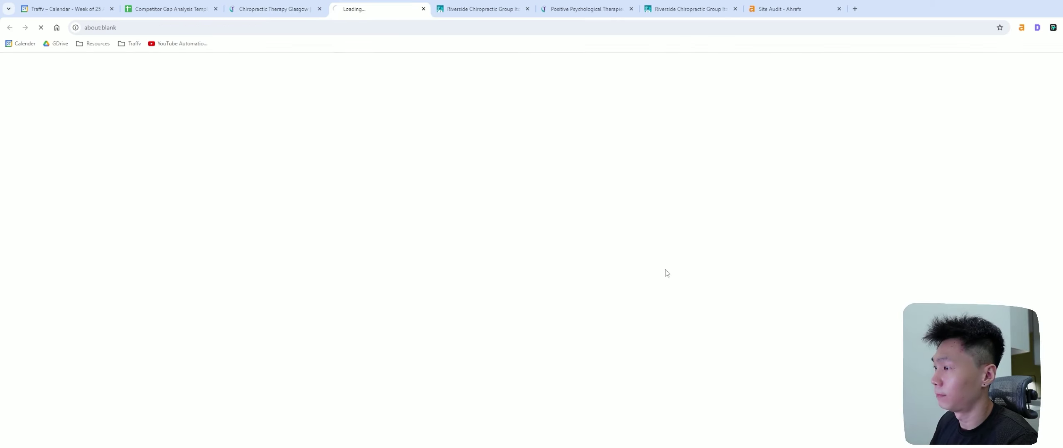
pyautogui.scroll(-7, 553, 269)
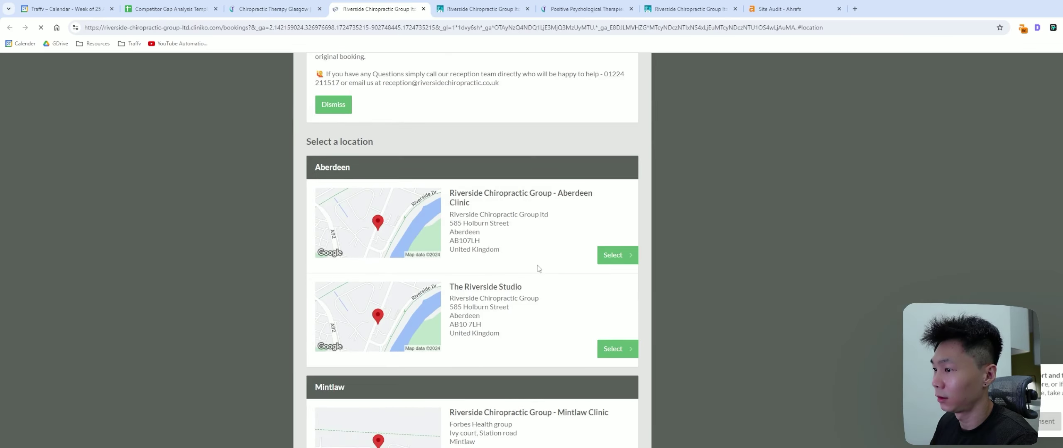
pyautogui.scroll(-2, 553, 269)
pyautogui.click(612, 415)
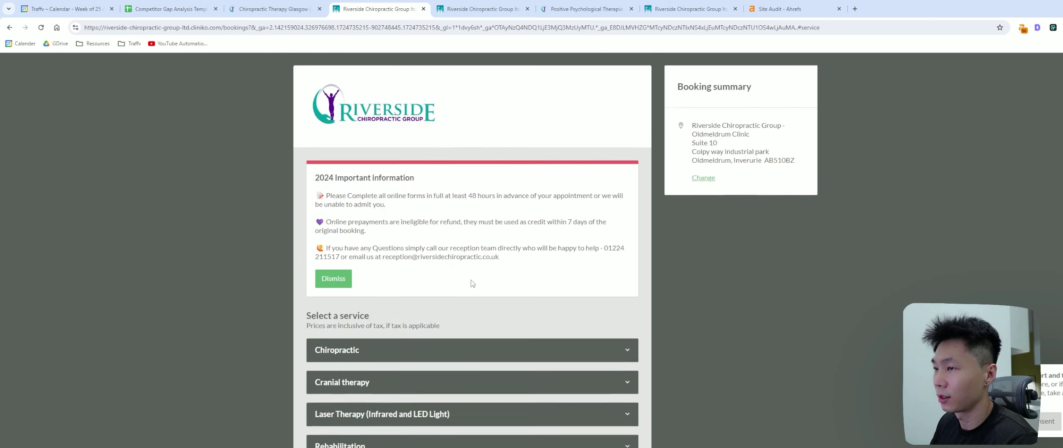
pyautogui.scroll(5, 140, 58)
# Return to the location selection and check the services listed for the Mintlaw Clinic
pyautogui.click(10, 27)
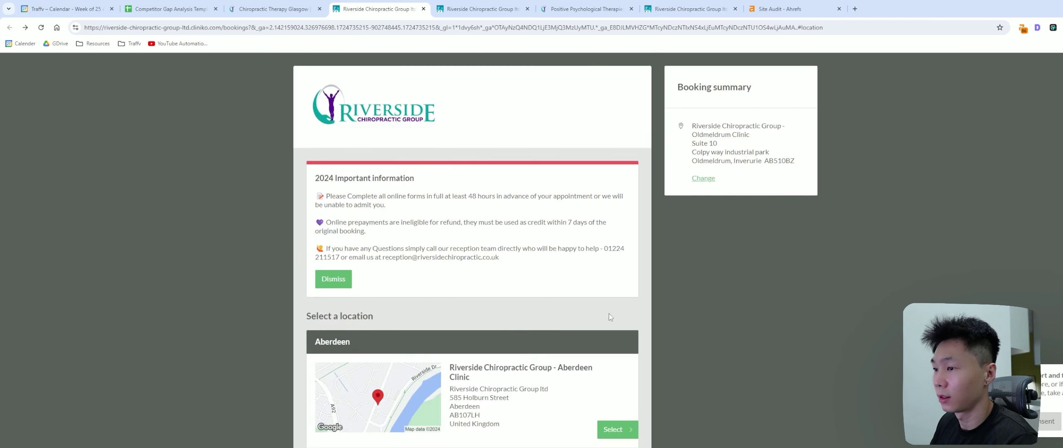
pyautogui.scroll(-10, 453, 166)
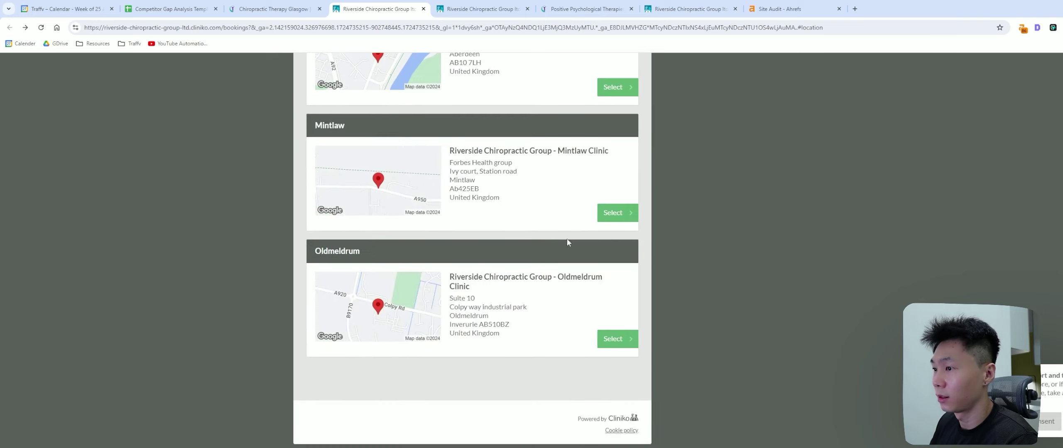
pyautogui.click(610, 214)
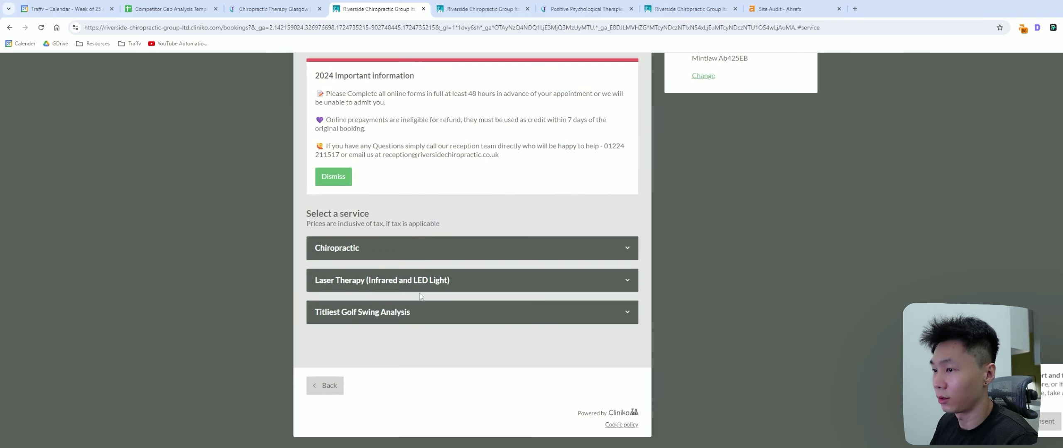
# Return to the location selection and examine the services listed for The Riverside Studio in Aberdeen
pyautogui.click(10, 27)
pyautogui.scroll(-5, 590, 255)
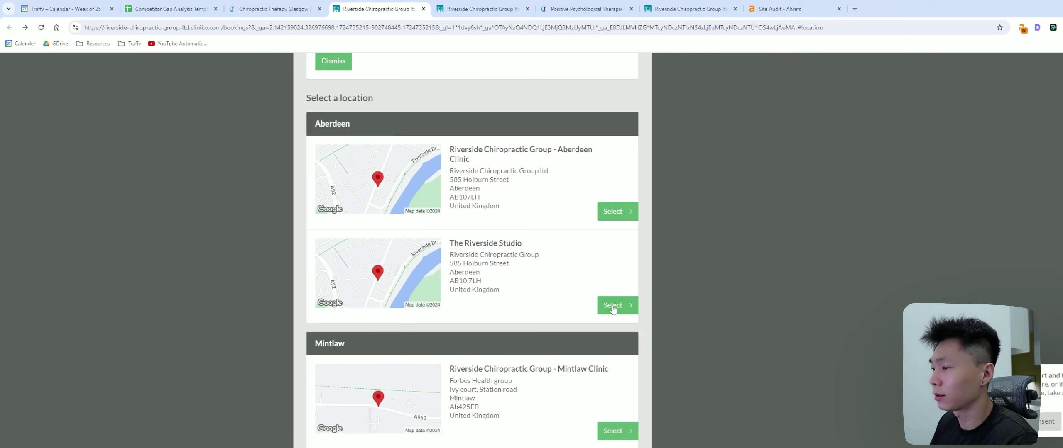
pyautogui.click(613, 307)
pyautogui.scroll(-3, 573, 266)
pyautogui.scroll(-3, 581, 257)
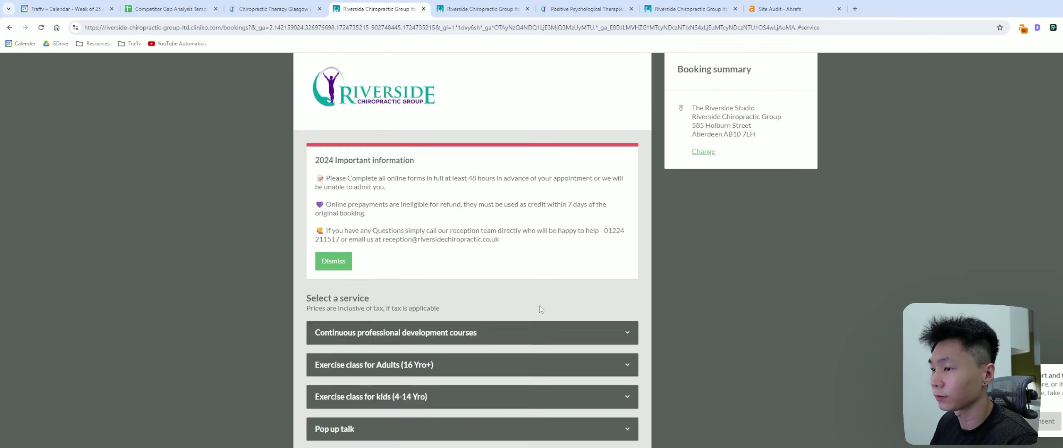
pyautogui.scroll(-3, 600, 227)
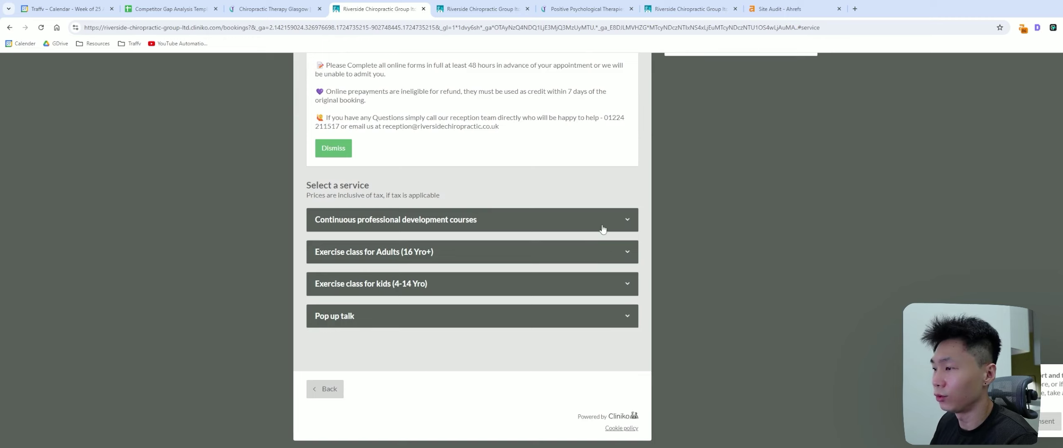
pyautogui.scroll(-2, 322, 179)
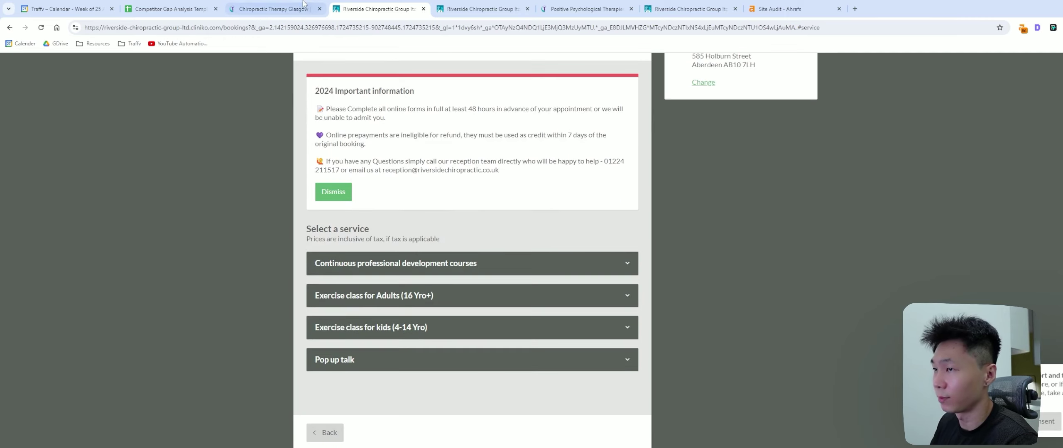
# Return to the gap analysis spreadsheet and, in the Main Services/Products notes, add the heading "Services Offered:" above the services list and "Courses" at its end
pyautogui.click(170, 9)
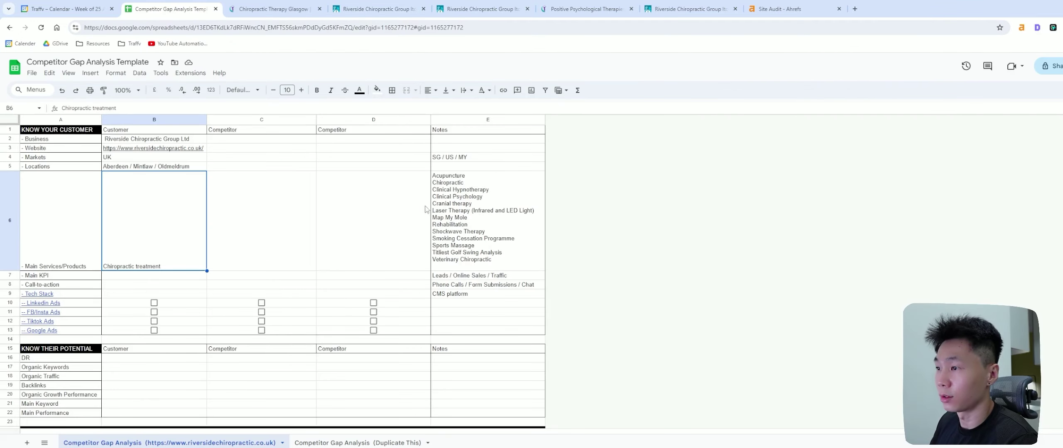
pyautogui.click(242, 225)
pyautogui.click(374, 224)
pyautogui.doubleClick(493, 220)
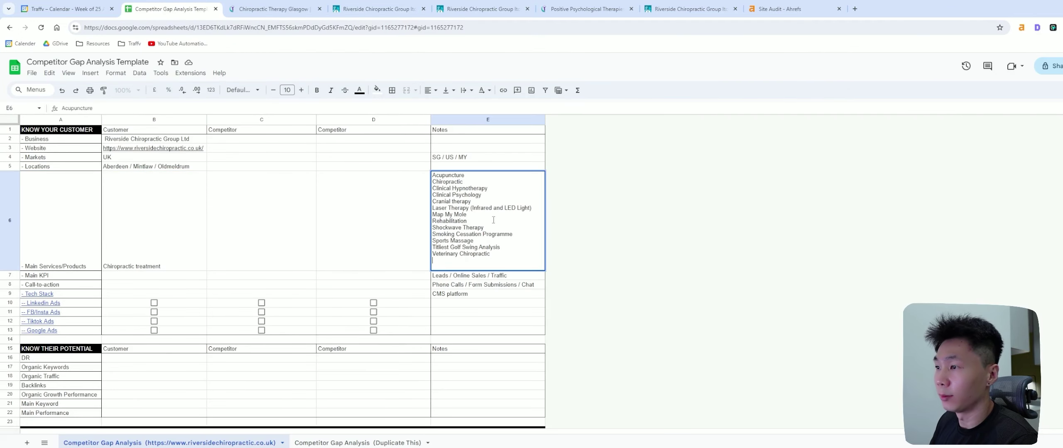
pyautogui.click(433, 176)
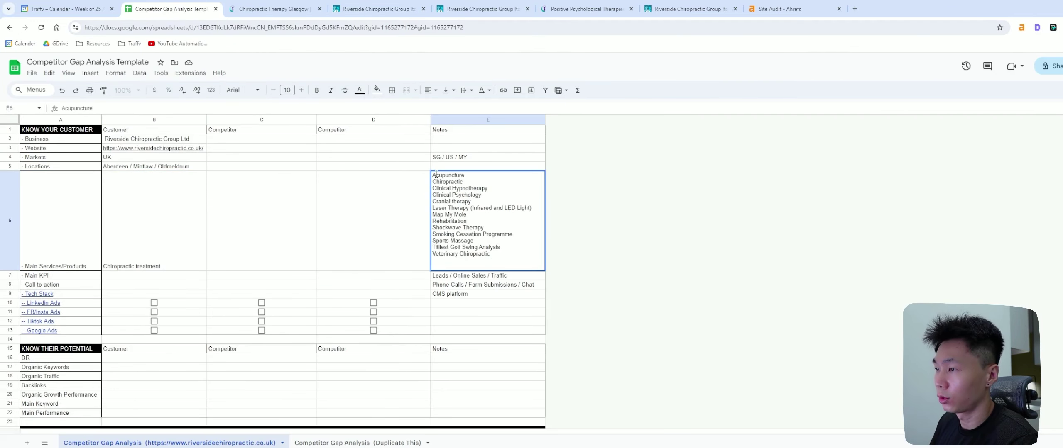
pyautogui.hotkey('ctrl', 'Return')
pyautogui.press('Up')
pyautogui.write('Se')
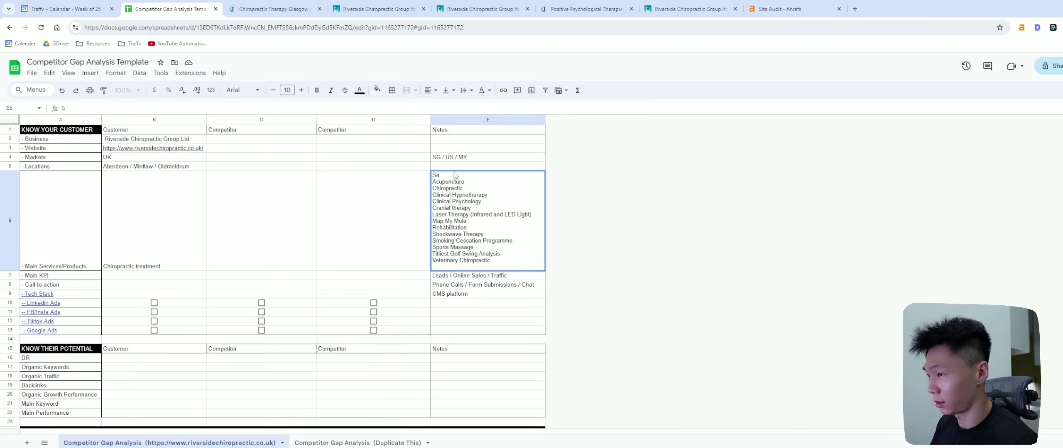
pyautogui.write('rvices Ofe')
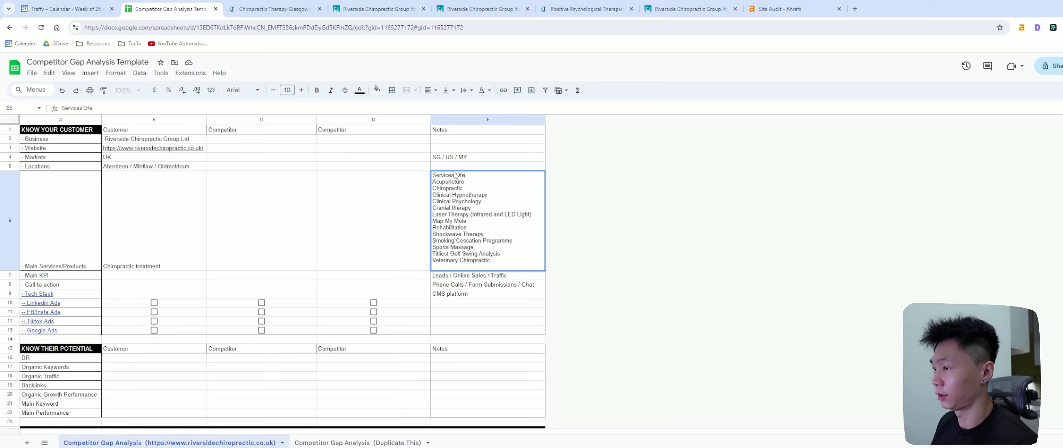
pyautogui.press('BackSpace')
pyautogui.write('fered:')
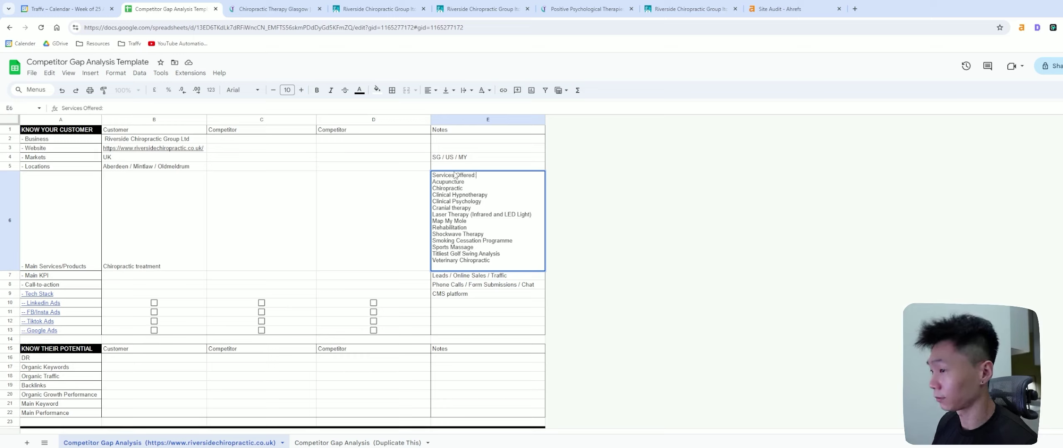
pyautogui.write('Courses')
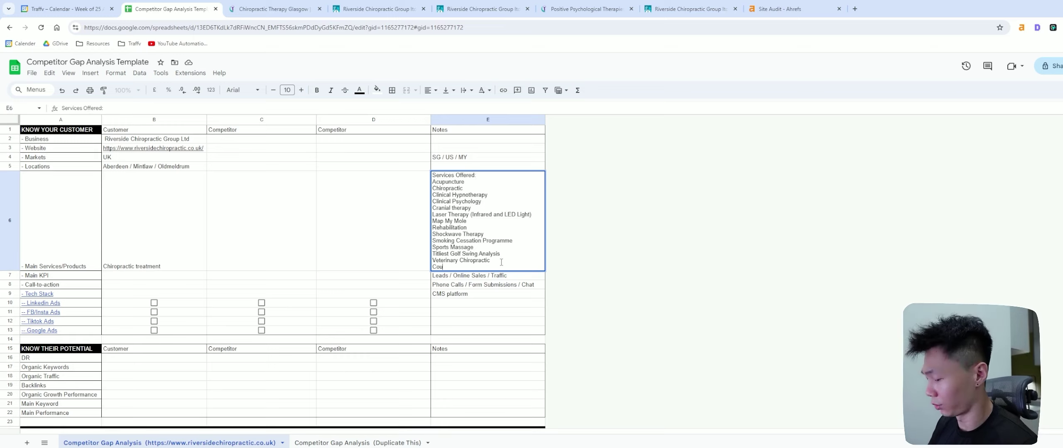
pyautogui.press('Return')
# Below the services list in the Main Services/Products notes, leave a blank line and add "Different locations offer different services"
pyautogui.doubleClick(503, 266)
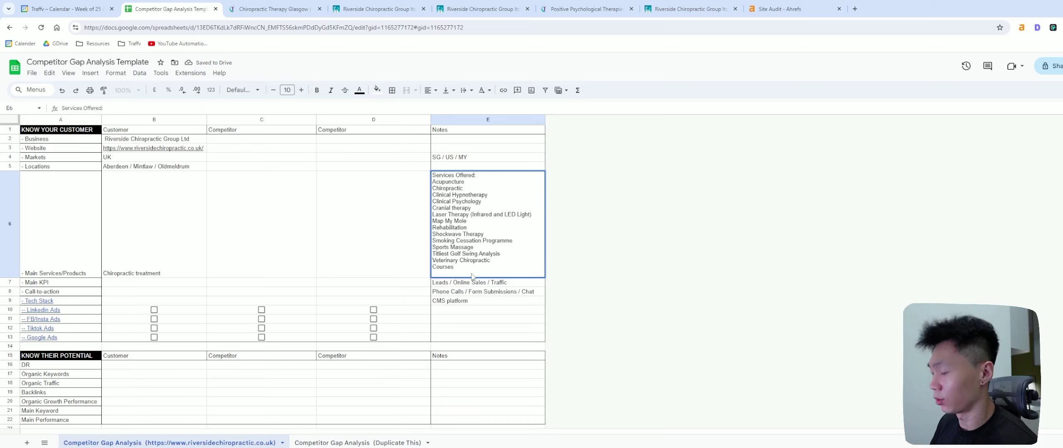
pyautogui.hotkey('alt', 'Return')
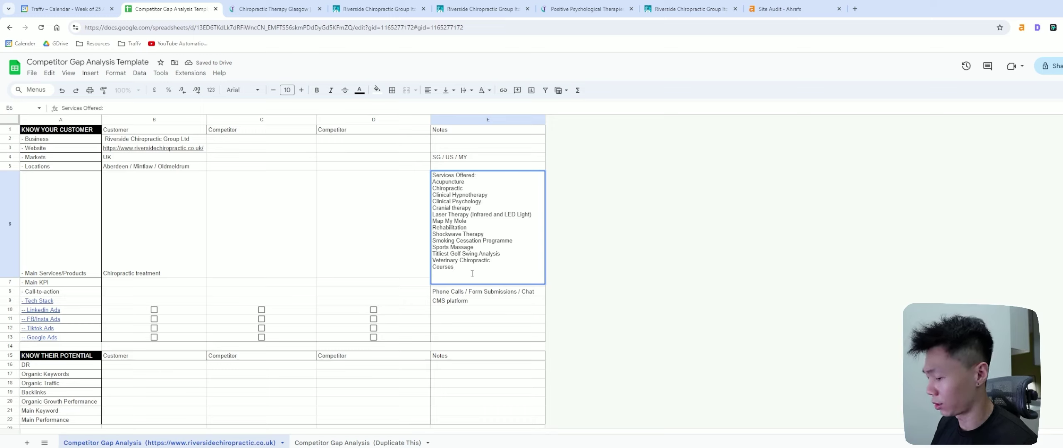
pyautogui.write('The d')
pyautogui.press('BackSpace')
pyautogui.write('Dif')
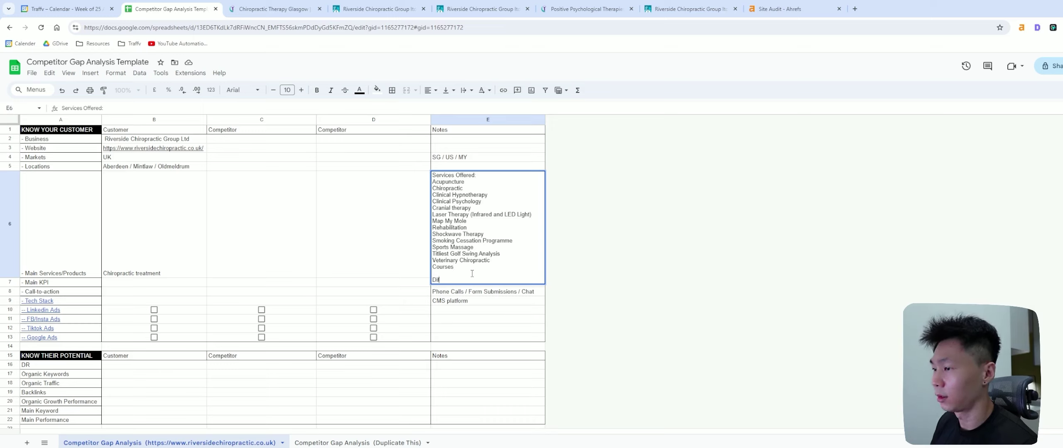
pyautogui.write('ferent clinic')
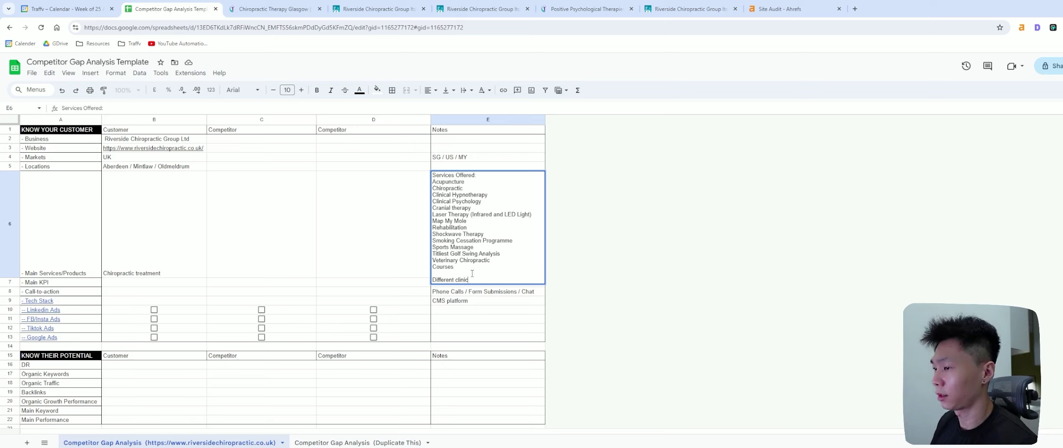
pyautogui.press('BackSpace')
pyautogui.press('BackSpace')
pyautogui.press('BackSpace')
pyautogui.press('BackSpace')
pyautogui.press('BackSpace')
pyautogui.press('BackSpace')
pyautogui.write('locat')
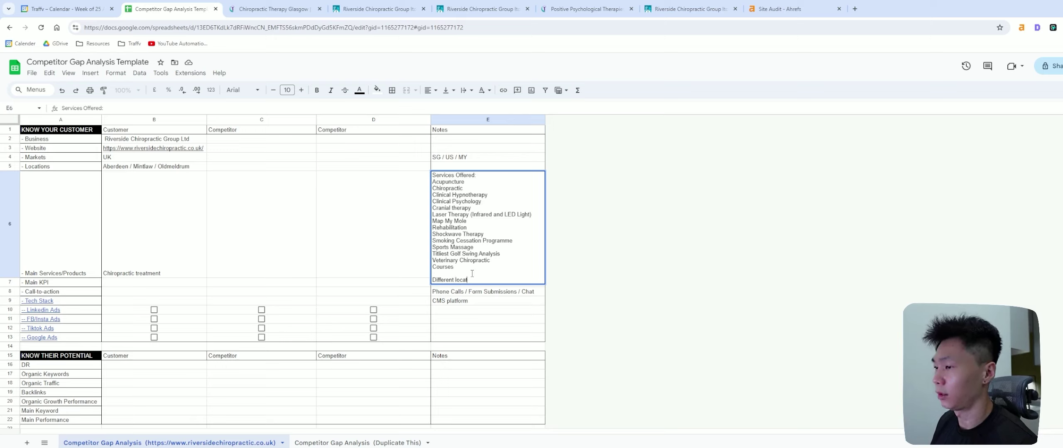
pyautogui.write('ions offer diffe')
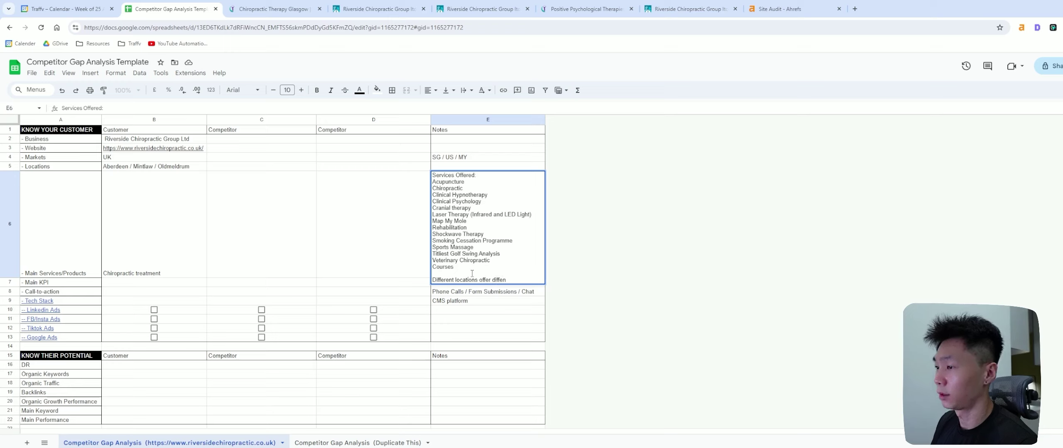
pyautogui.write('rent ')
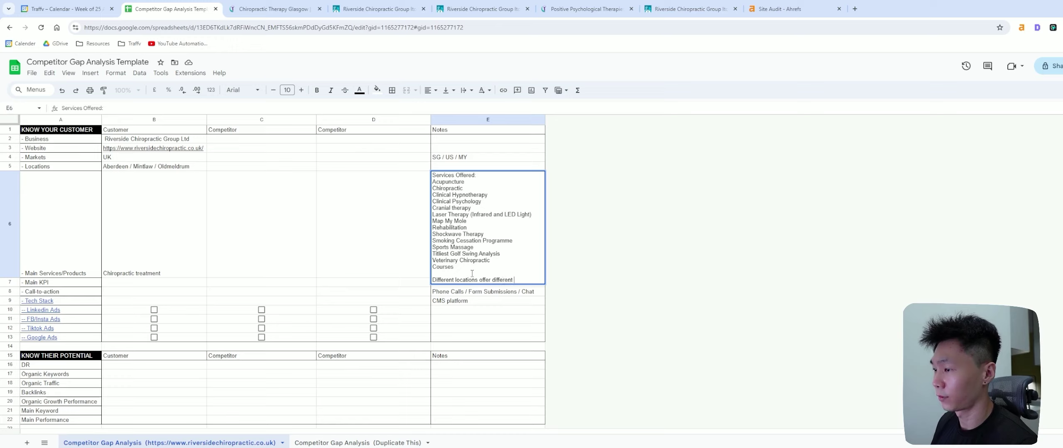
pyautogui.write('services')
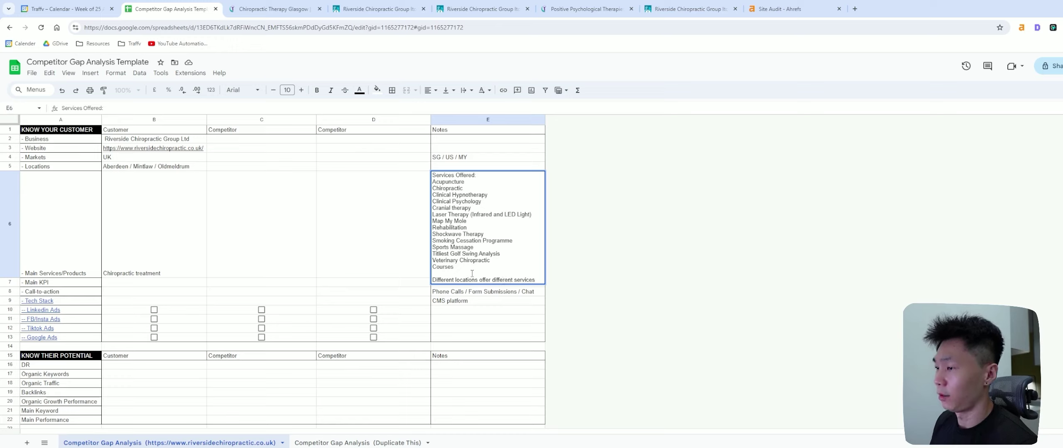
# Number the Main Services/Products notes, prefixing the Services Offered heading with "1." and the different locations remark with "2."
pyautogui.doubleClick(433, 175)
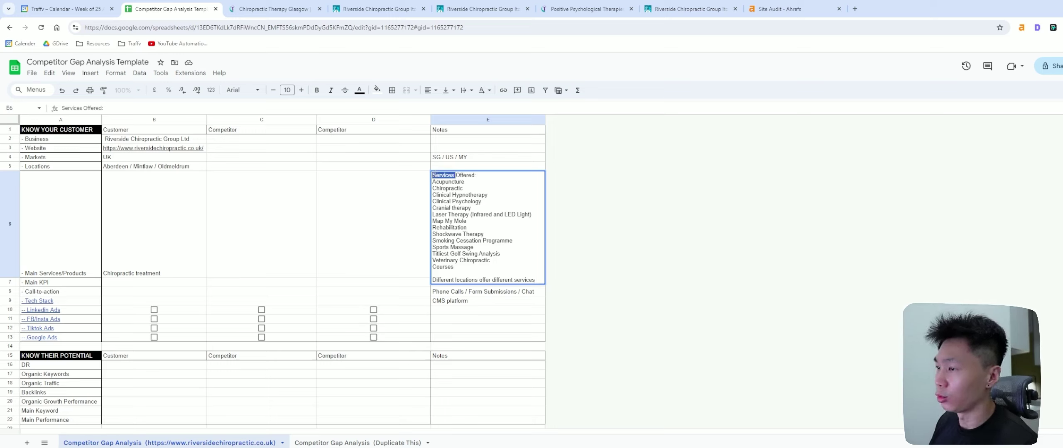
pyautogui.click(434, 175)
pyautogui.doubleClick(437, 175)
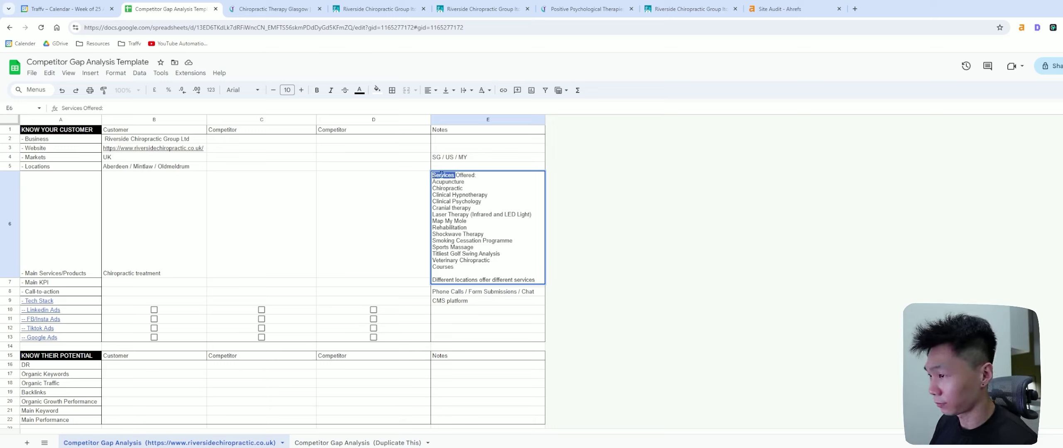
pyautogui.click(441, 175)
pyautogui.write('1. ')
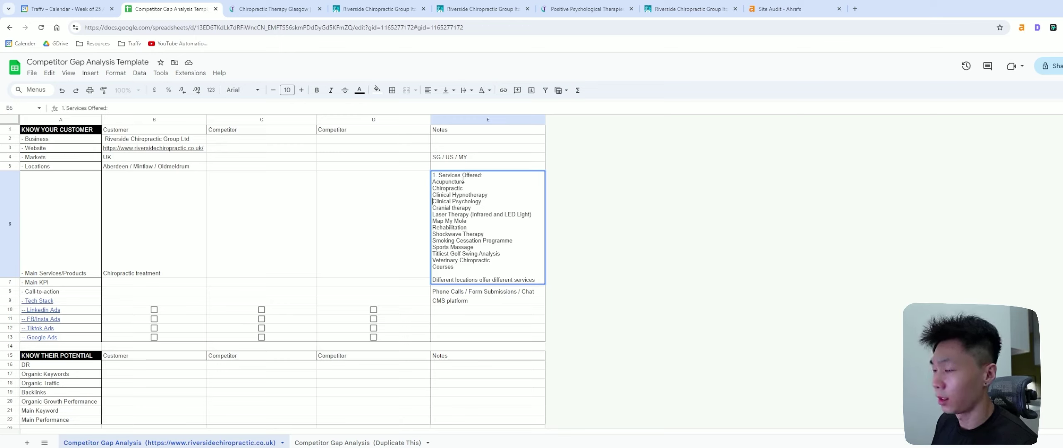
pyautogui.write('2.')
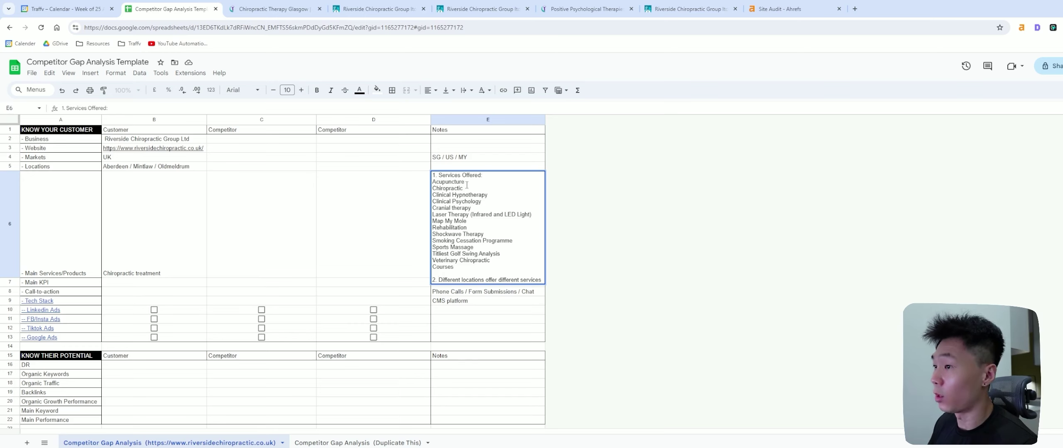
pyautogui.click(404, 219)
pyautogui.click(451, 204)
pyautogui.click(418, 217)
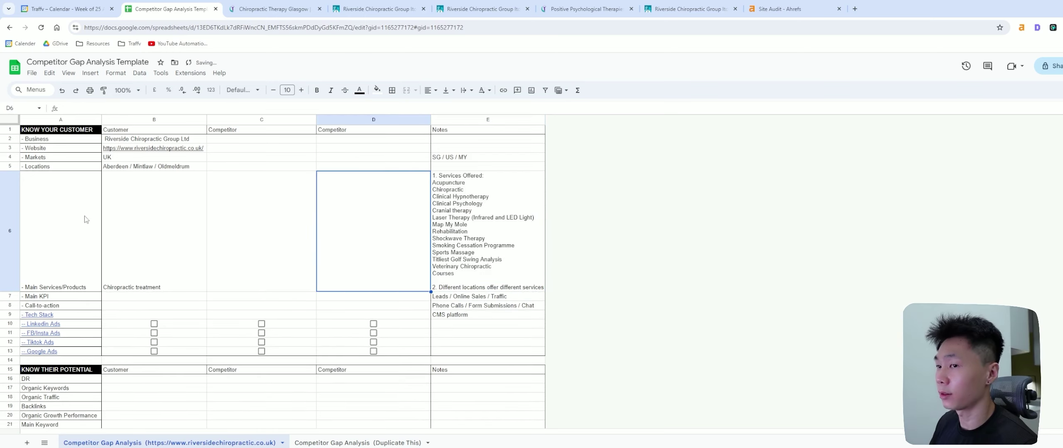
pyautogui.press('Right')
pyautogui.keyDown('shift'); pyautogui.click(368, 220); pyautogui.keyUp('shift')
pyautogui.moveTo(368, 220); pyautogui.dragTo(207, 218)
pyautogui.click(457, 229)
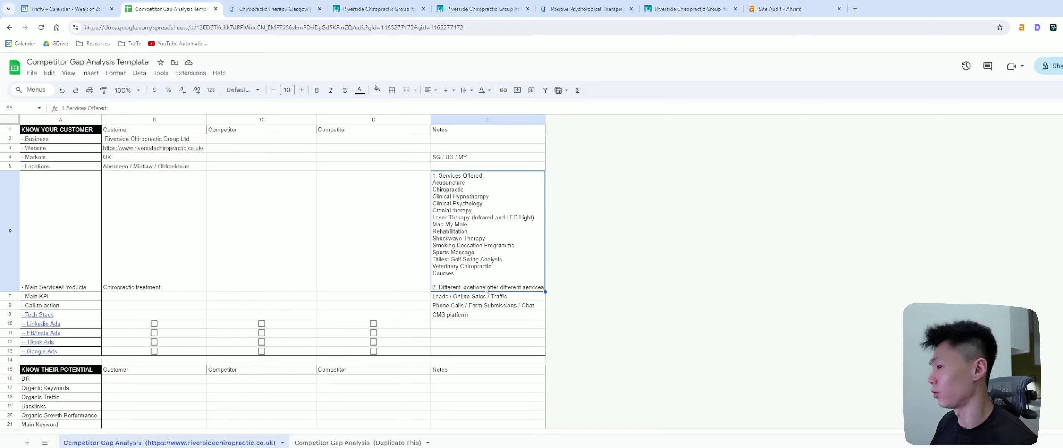
pyautogui.doubleClick(468, 245)
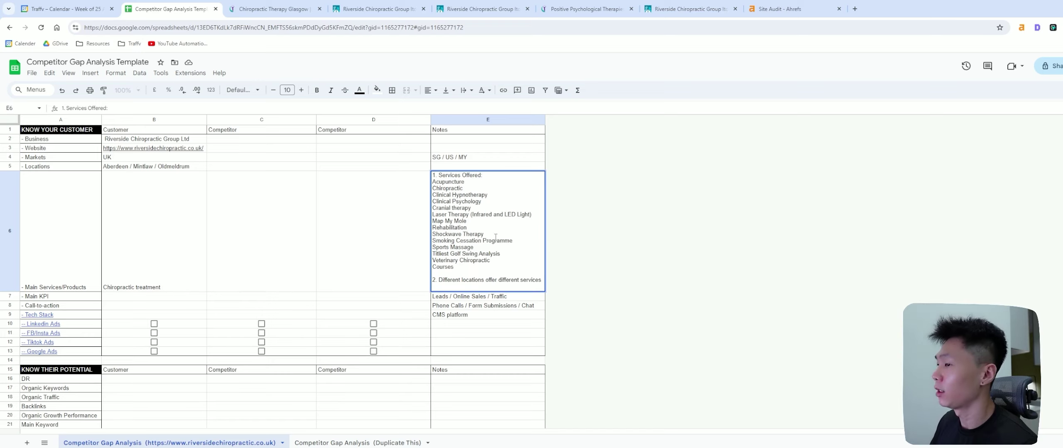
pyautogui.tripleClick(435, 236)
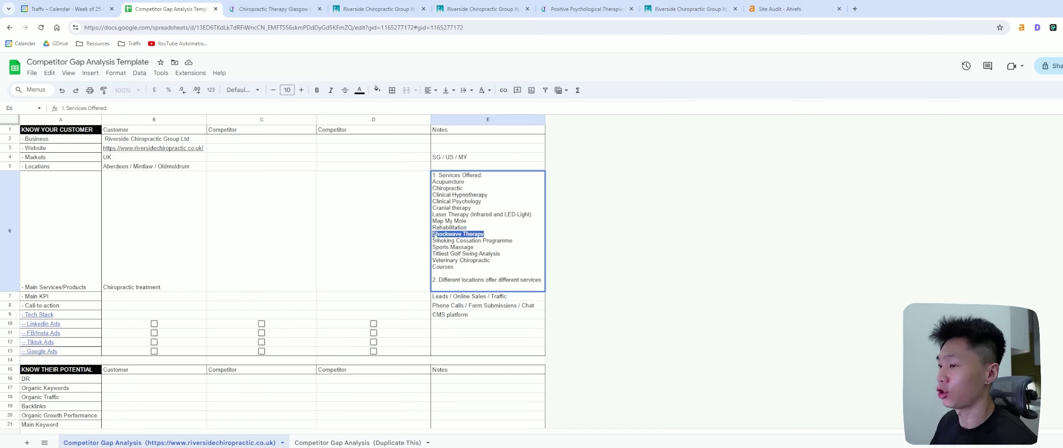
pyautogui.click(477, 235)
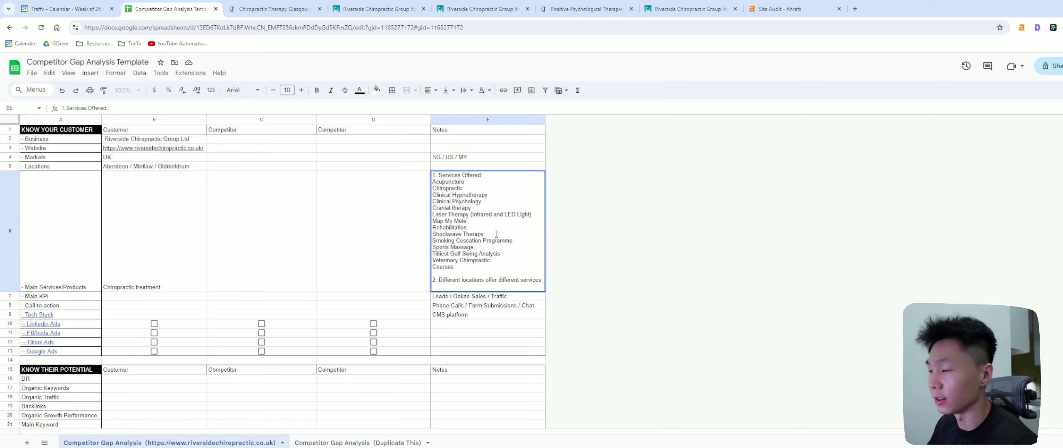
pyautogui.click(394, 233)
pyautogui.click(478, 231)
pyautogui.click(415, 209)
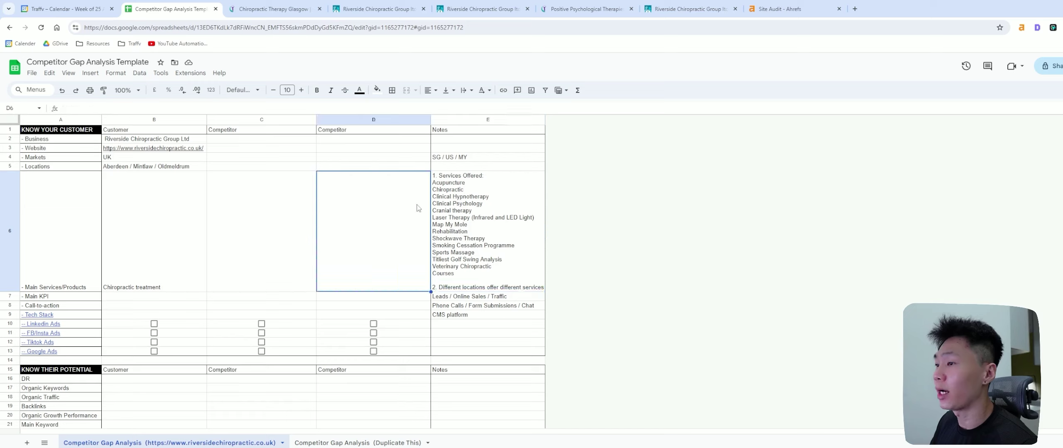
pyautogui.click(477, 211)
pyautogui.click(202, 218)
pyautogui.click(214, 225)
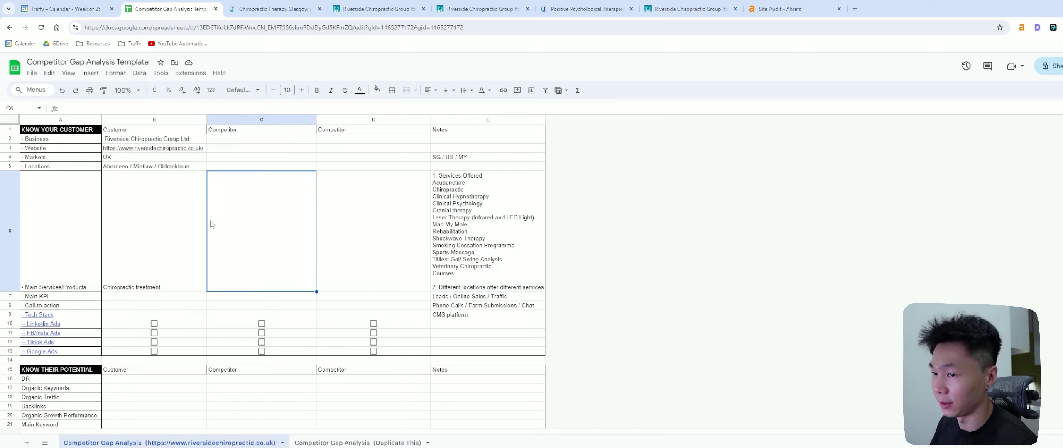
pyautogui.click(5, 270)
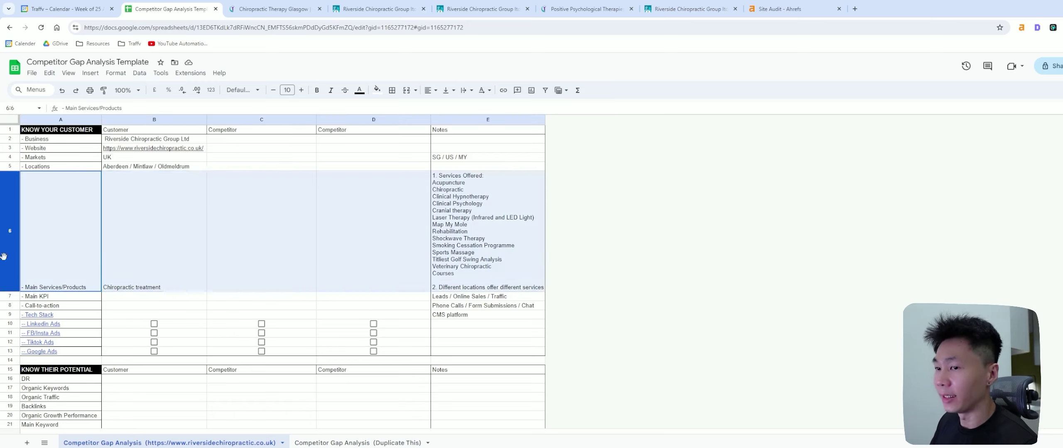
pyautogui.click(7, 297)
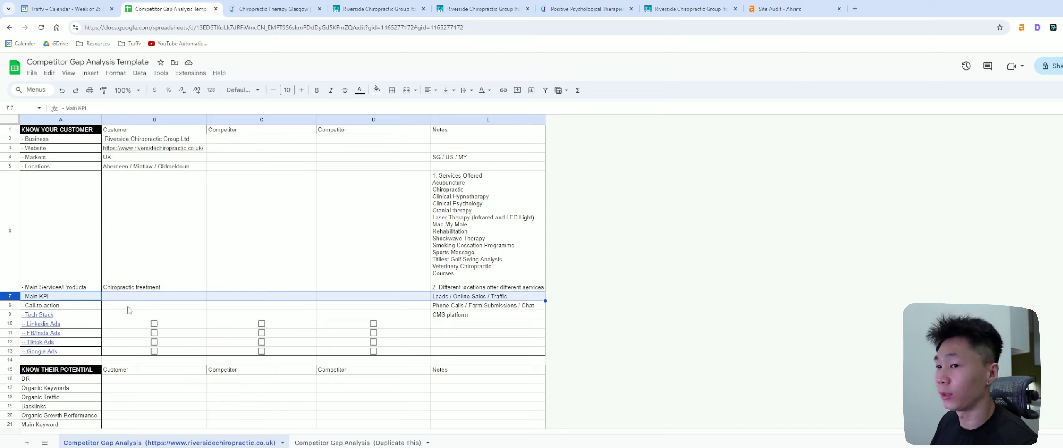
pyautogui.click(141, 296)
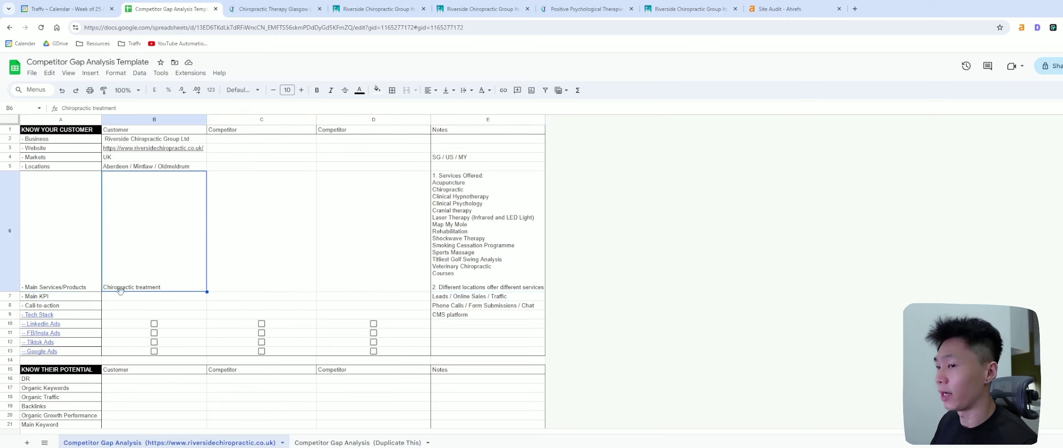
pyautogui.click(367, 298)
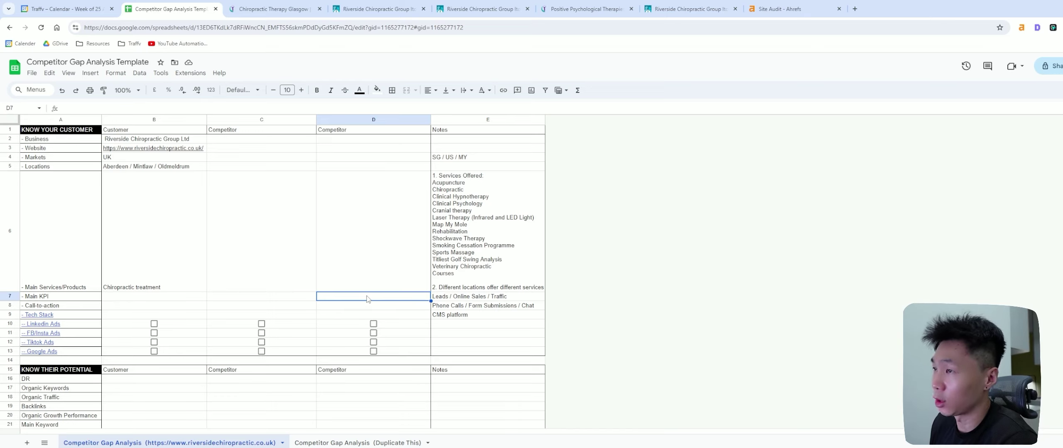
# Close the two Riverside booking pages next to the Chiropractic Therapy page
pyautogui.click(378, 9)
pyautogui.middleClick(378, 8)
pyautogui.middleClick(378, 8)
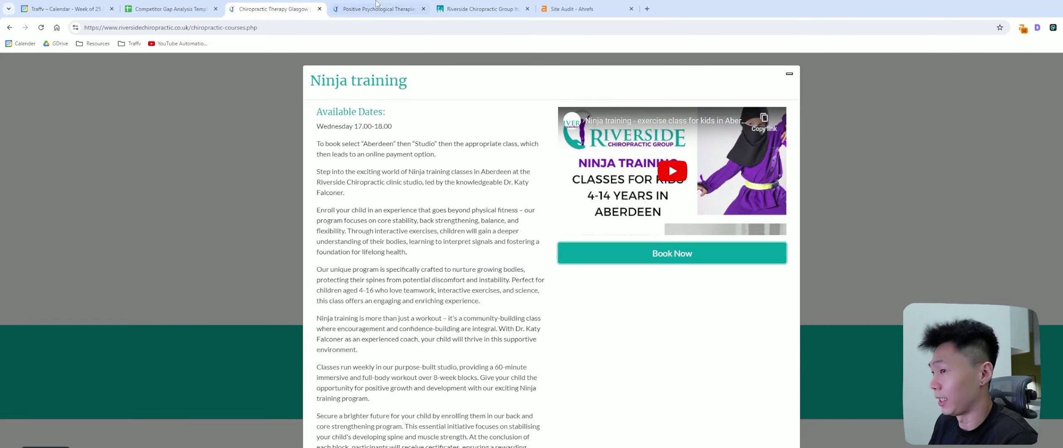
# Start booking an appointment from the Positive Psychological Therapies page, choose the Aberdeen Clinic, and expand its Clinical Hypnotherapy services
pyautogui.click(378, 9)
pyautogui.scroll(10, 658, 153)
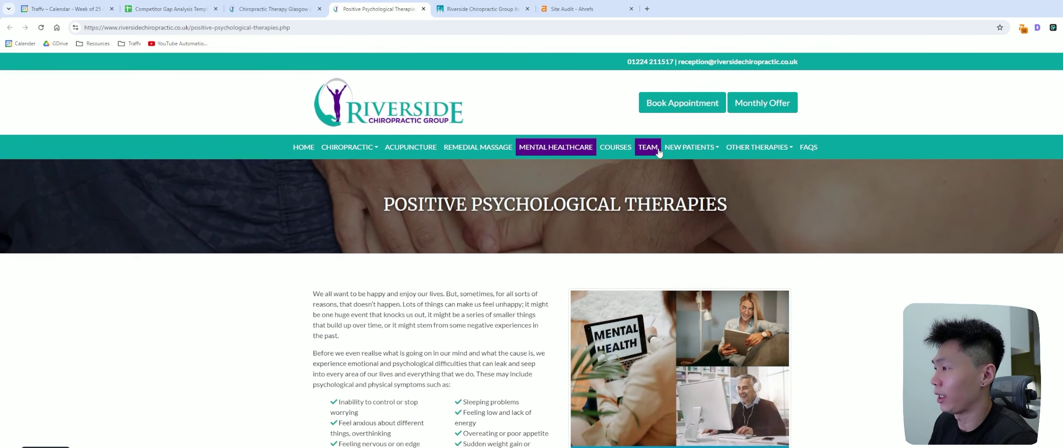
pyautogui.click(689, 104)
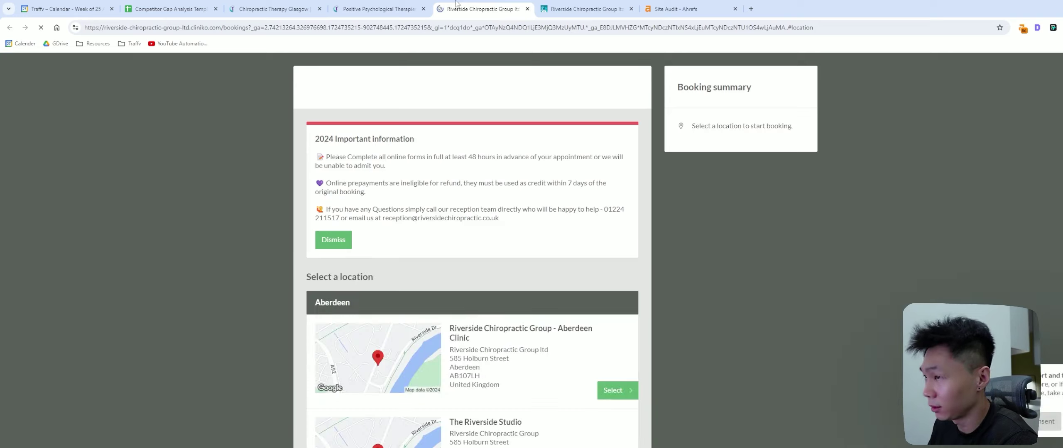
pyautogui.scroll(-5, 614, 175)
pyautogui.click(616, 175)
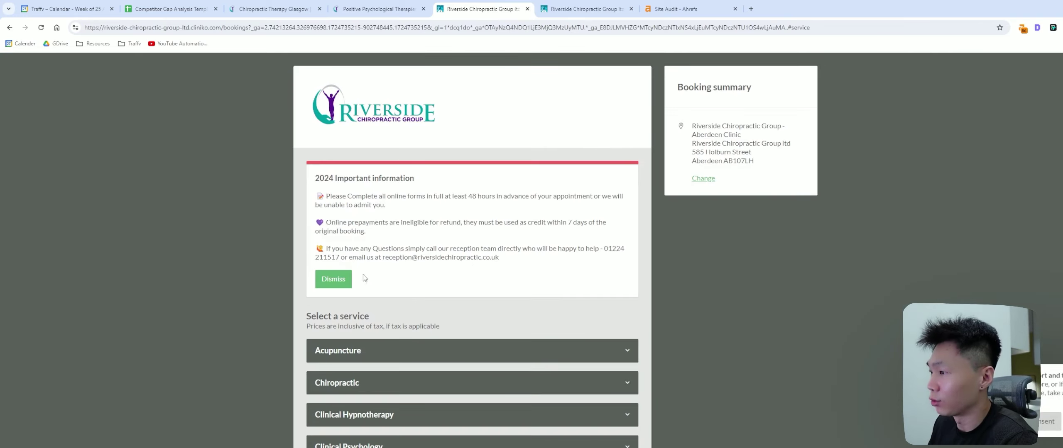
pyautogui.scroll(-4, 365, 278)
pyautogui.click(434, 240)
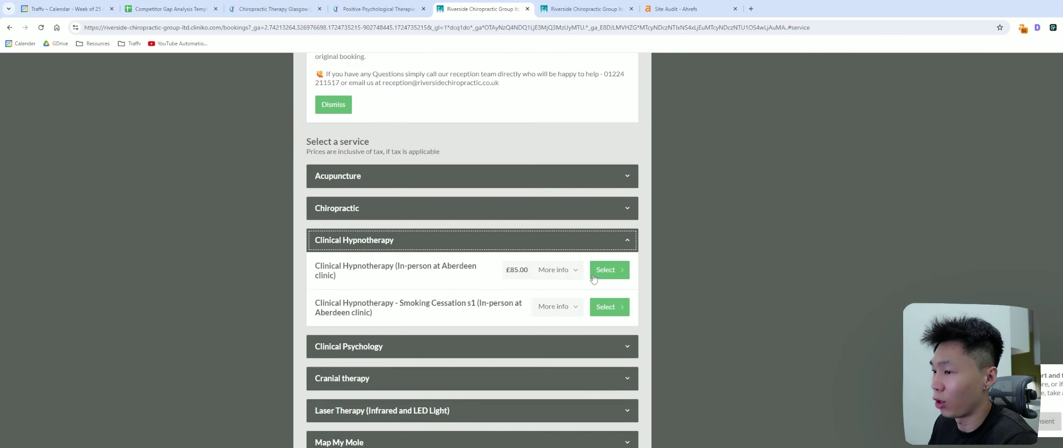
# Select the in-person Clinical Hypnotherapy service at the Aberdeen clinic and check its appointment calendar through October 2024
pyautogui.click(568, 271)
pyautogui.click(617, 271)
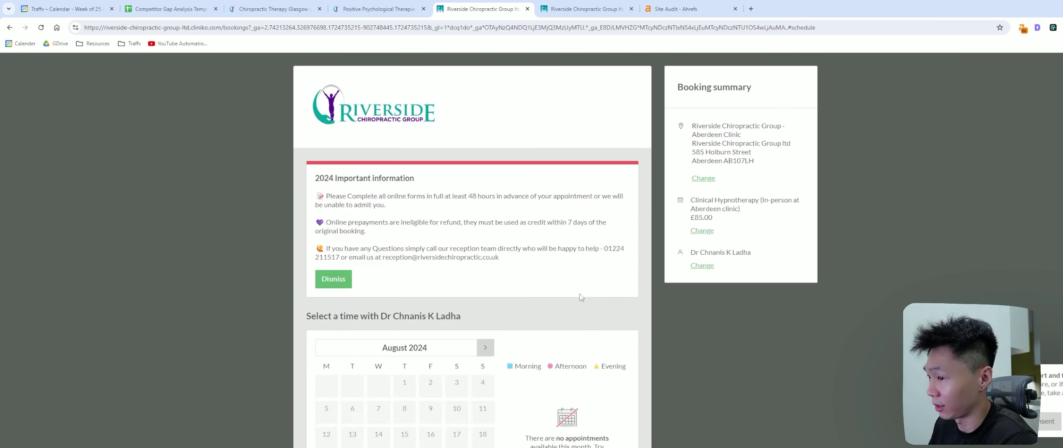
pyautogui.scroll(-4, 458, 240)
pyautogui.click(486, 158)
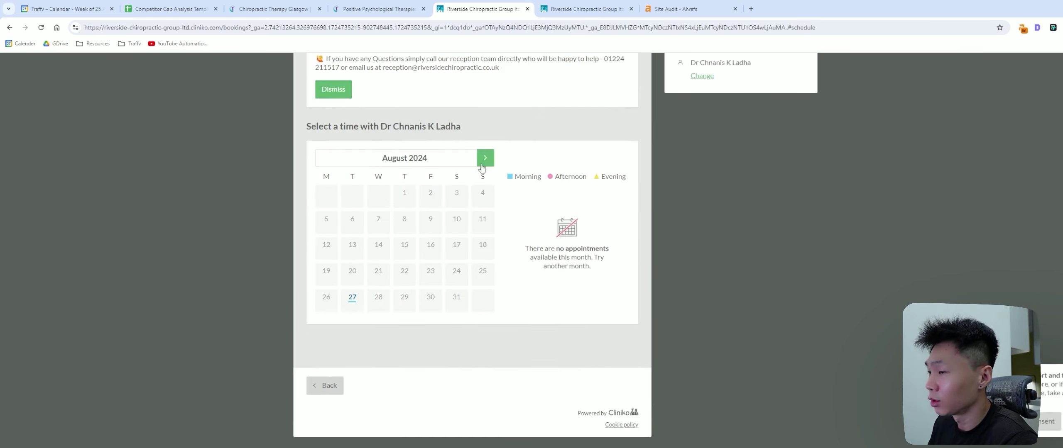
pyautogui.scroll(-5, 461, 303)
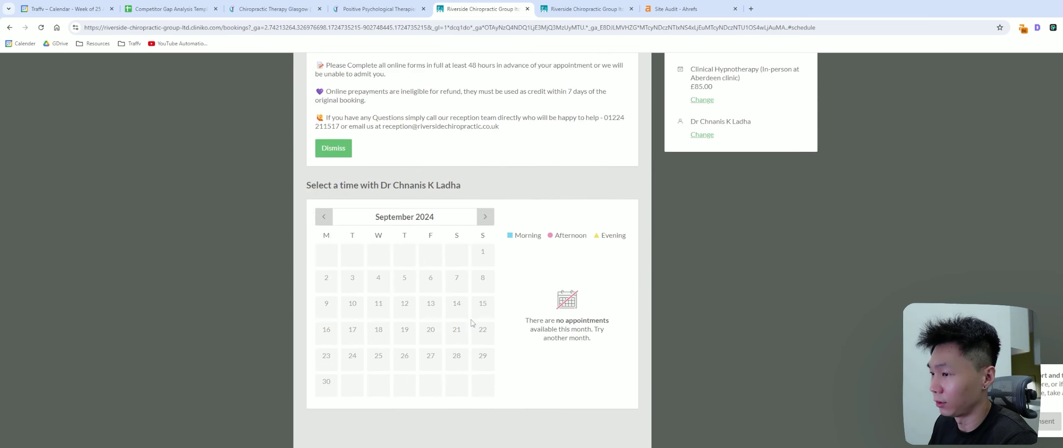
pyautogui.click(487, 221)
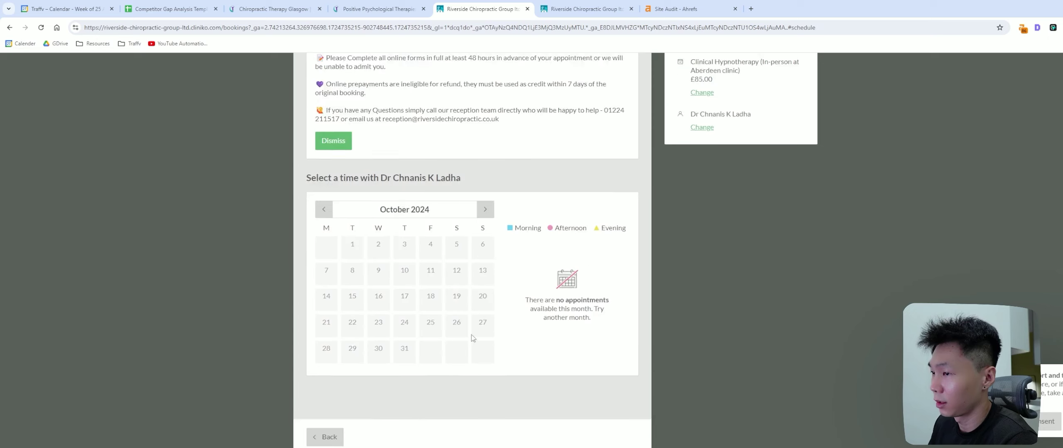
pyautogui.scroll(3, 471, 335)
# Change the booking location to The Riverside Studio and select Continuous professional education for health professionals
pyautogui.click(704, 178)
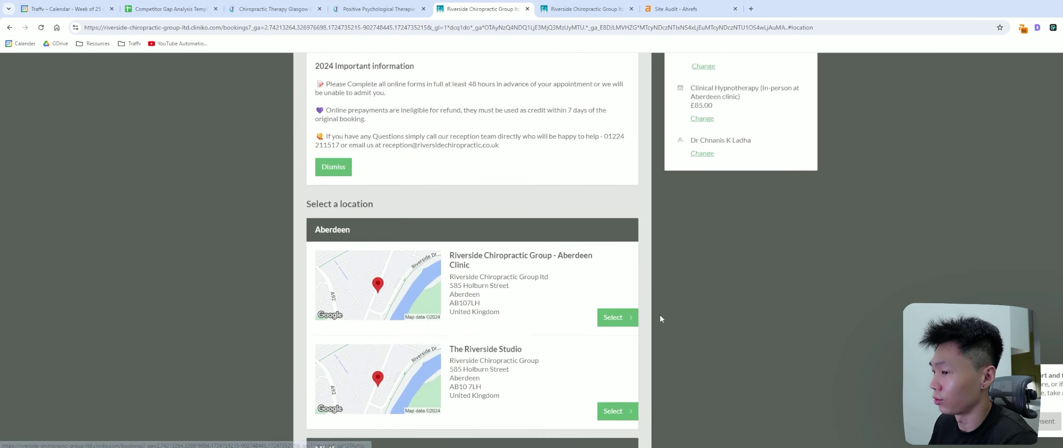
pyautogui.click(622, 299)
pyautogui.scroll(-3, 435, 280)
pyautogui.click(448, 216)
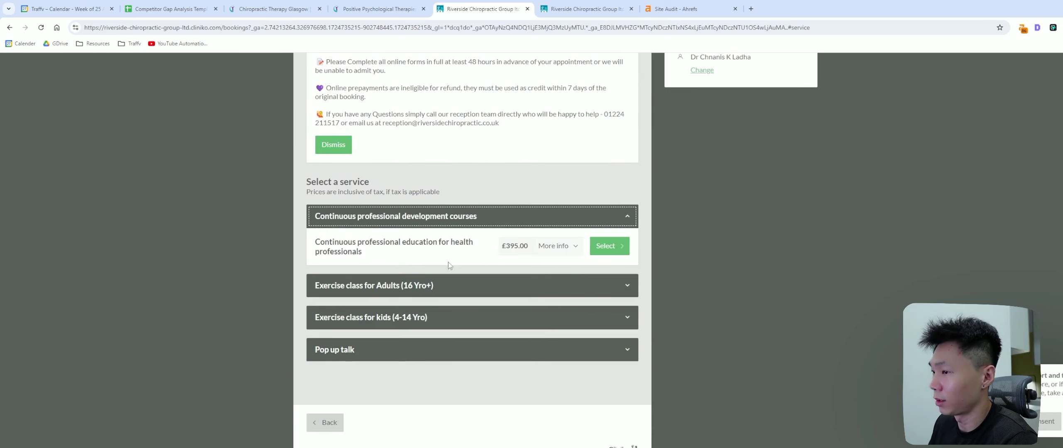
pyautogui.click(628, 249)
# Check the August 2024 appointment calendar for the professional education course and advance it by one month
pyautogui.scroll(-4, 421, 263)
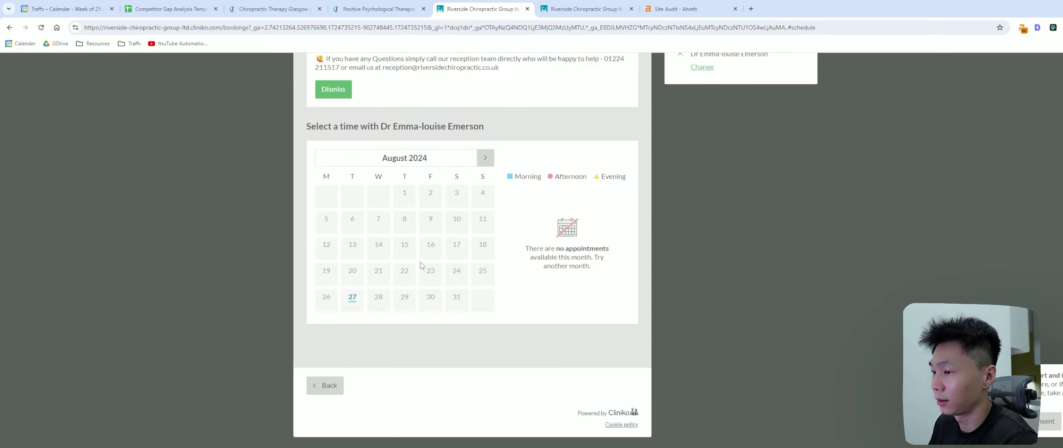
pyautogui.scroll(3, 754, 247)
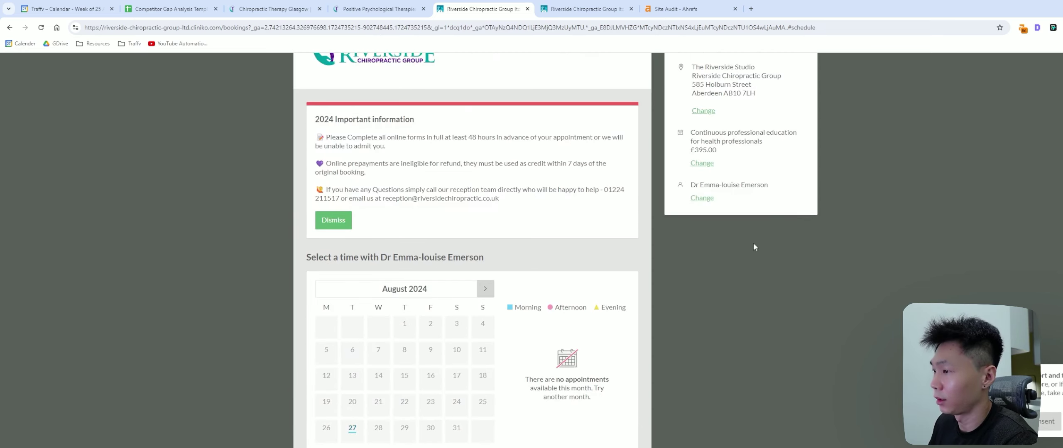
pyautogui.scroll(-3, 427, 251)
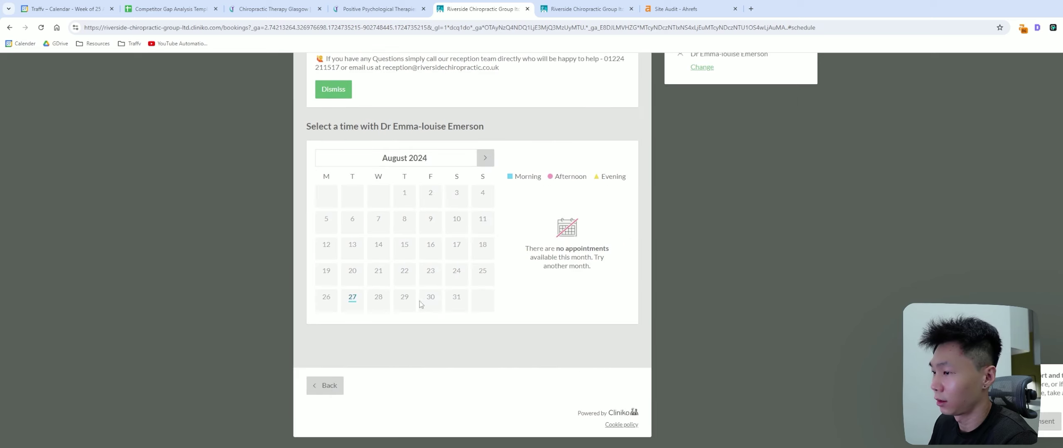
pyautogui.click(485, 158)
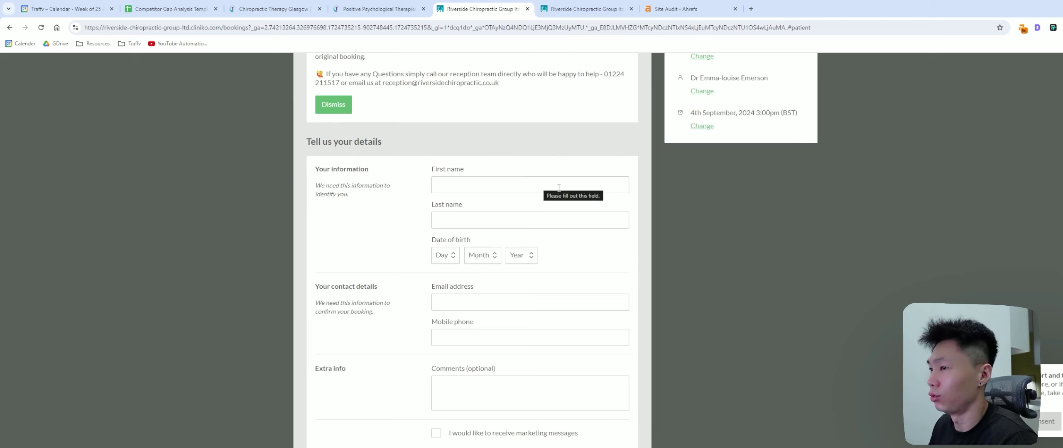
# Review the Adult Chiropractic Consultation booking's details page, including its summary and the online prepayment notice
pyautogui.scroll(3, 665, 186)
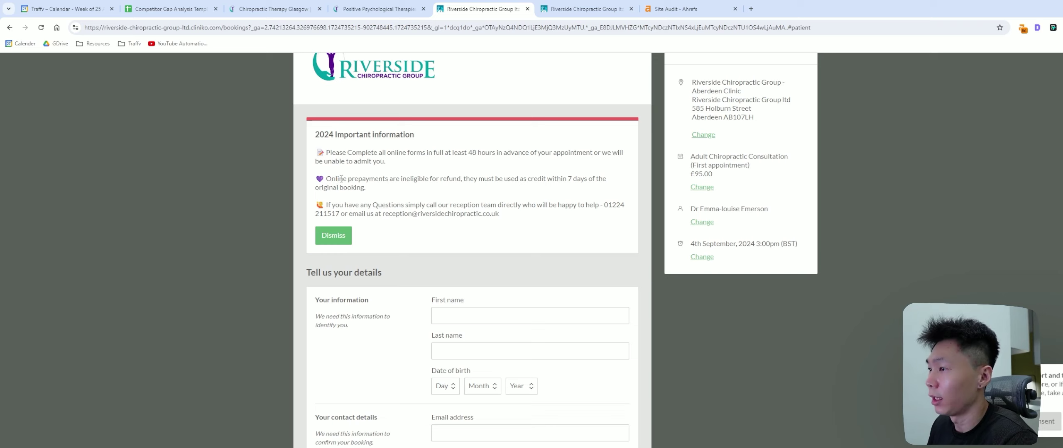
pyautogui.tripleClick(368, 193)
pyautogui.click(368, 192)
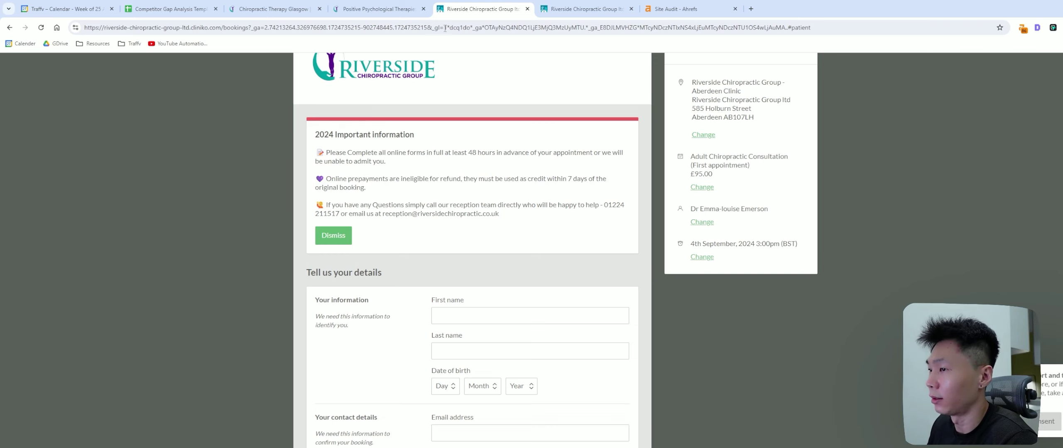
# Return to the competitor gap analysis spreadsheet and set the customer's Main KPI to "Leads"
pyautogui.click(376, 9)
pyautogui.click(439, 12)
pyautogui.click(376, 9)
pyautogui.click(170, 9)
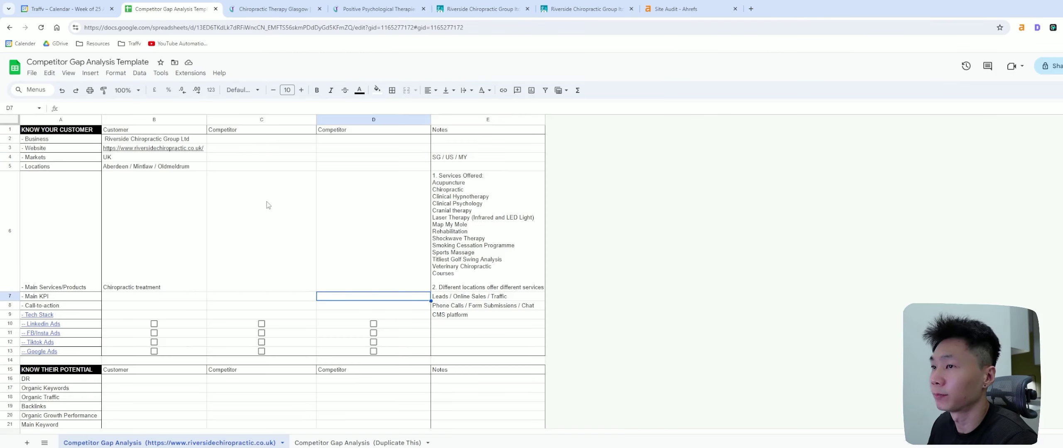
pyautogui.doubleClick(114, 297)
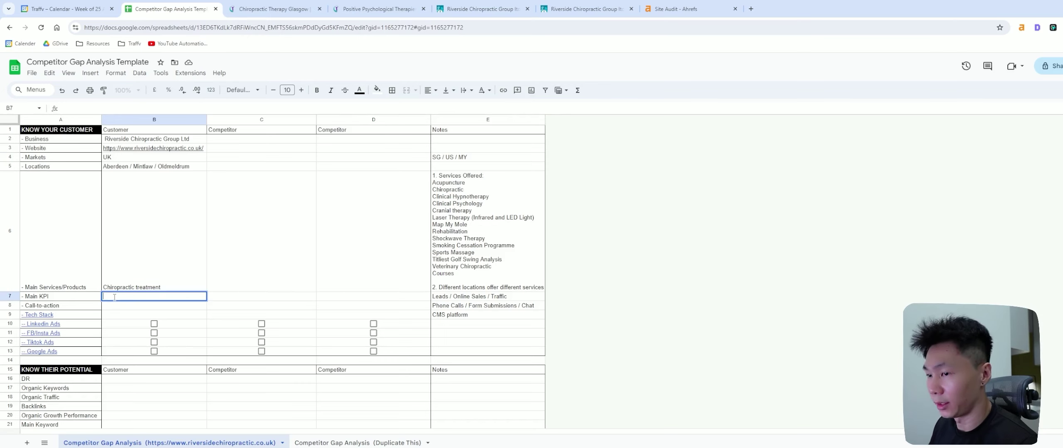
pyautogui.write('Leads')
pyautogui.press('Return')
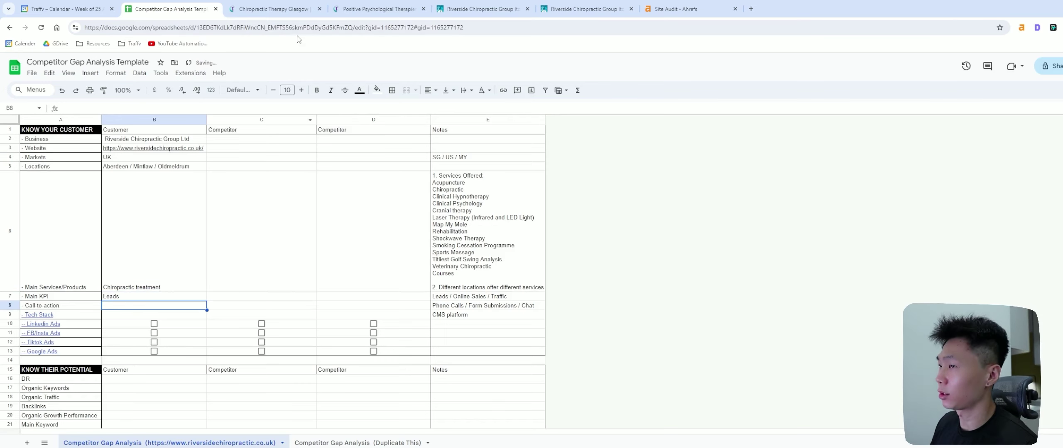
# Close the Positive Psychological Therapies page and the two Riverside booking pages
pyautogui.click(390, 9)
pyautogui.click(423, 9)
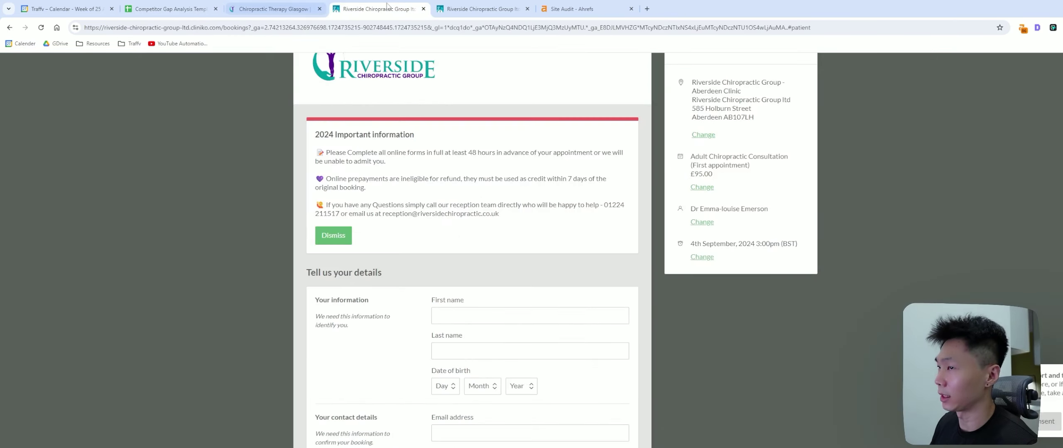
pyautogui.click(423, 8)
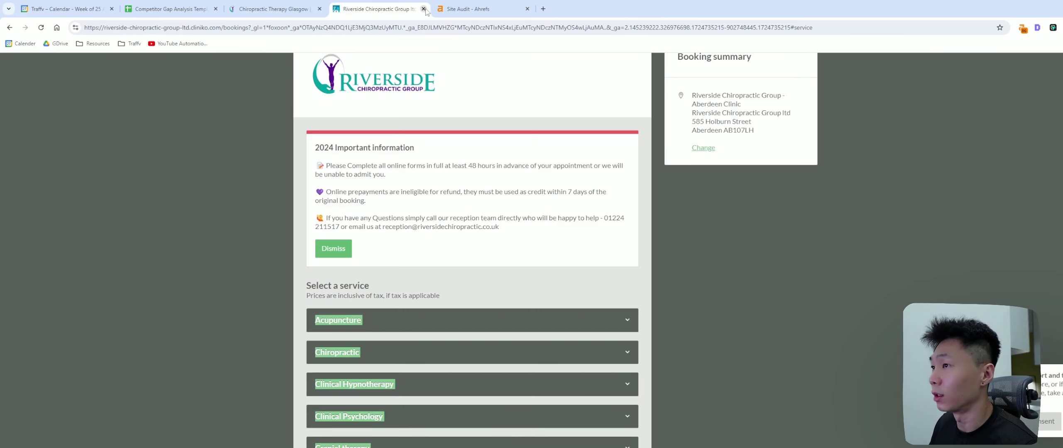
pyautogui.click(423, 8)
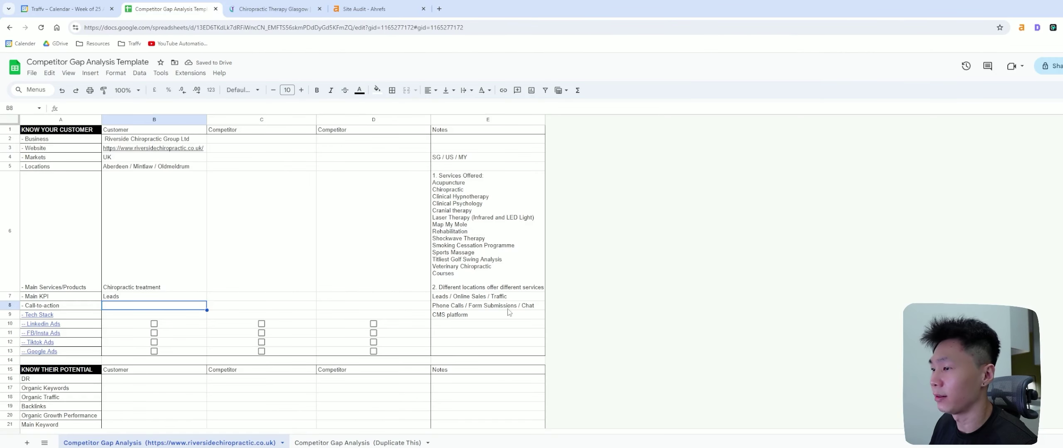
# Compare the Main KPI notes and the customer's entry with the Ninja training page on the Riverside website
pyautogui.doubleClick(482, 297)
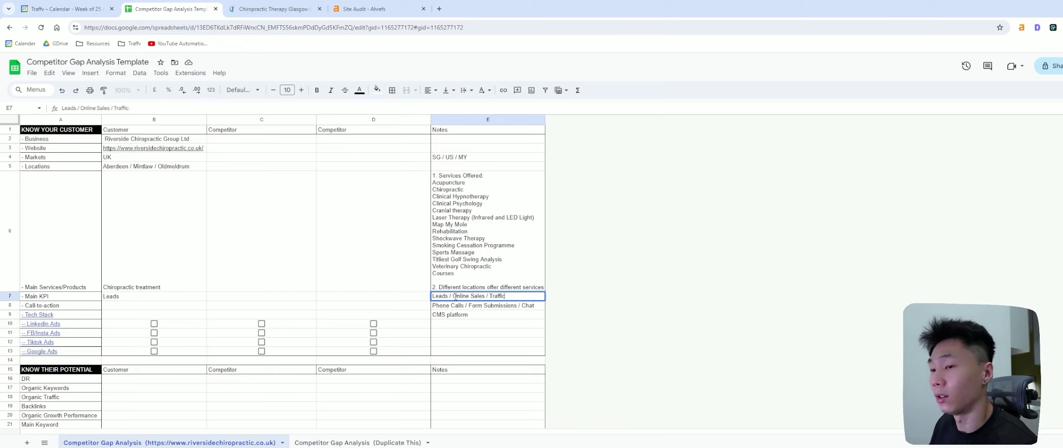
pyautogui.click(255, 300)
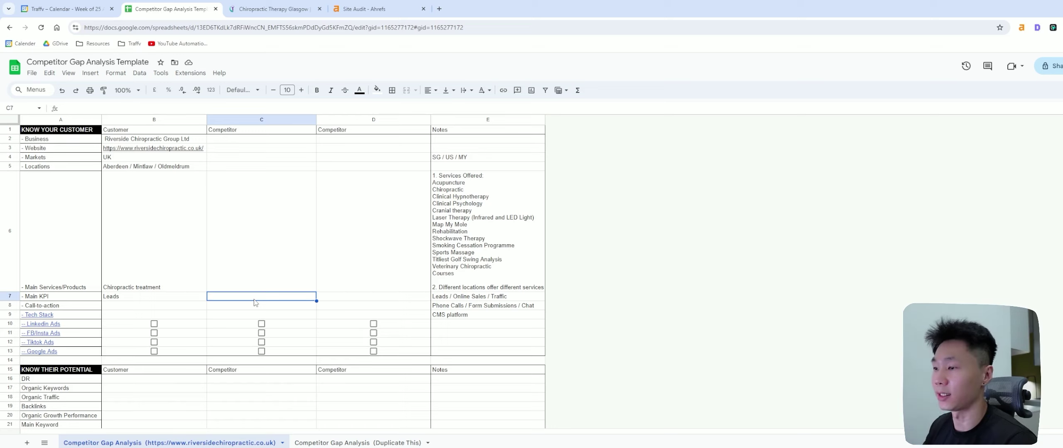
pyautogui.click(132, 300)
pyautogui.click(274, 8)
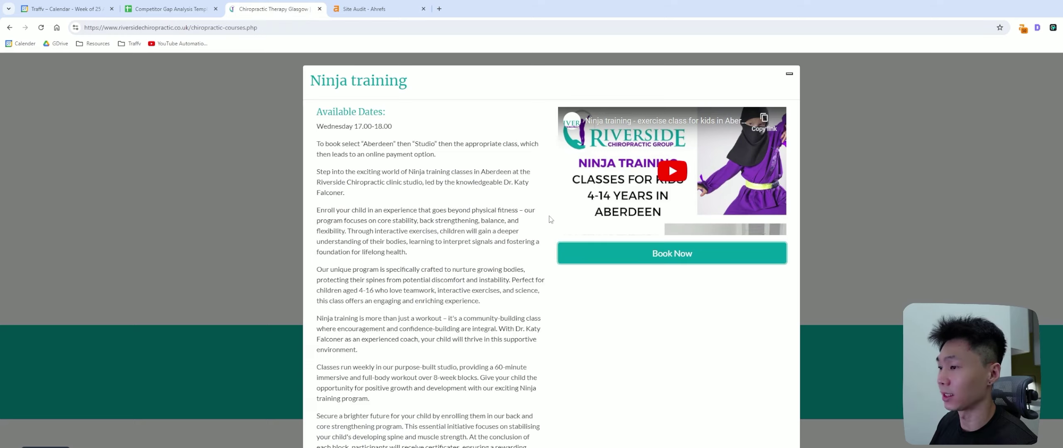
pyautogui.scroll(-3, 415, 166)
pyautogui.click(164, 6)
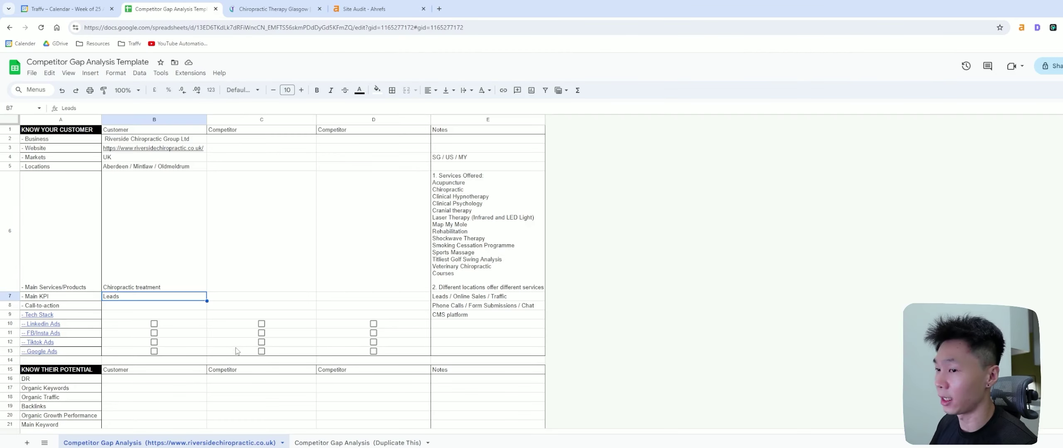
# Locate the Call-to-action row in the spreadsheet, and close the Ninja training details on the Riverside courses page
pyautogui.press('Down')
pyautogui.click(61, 306)
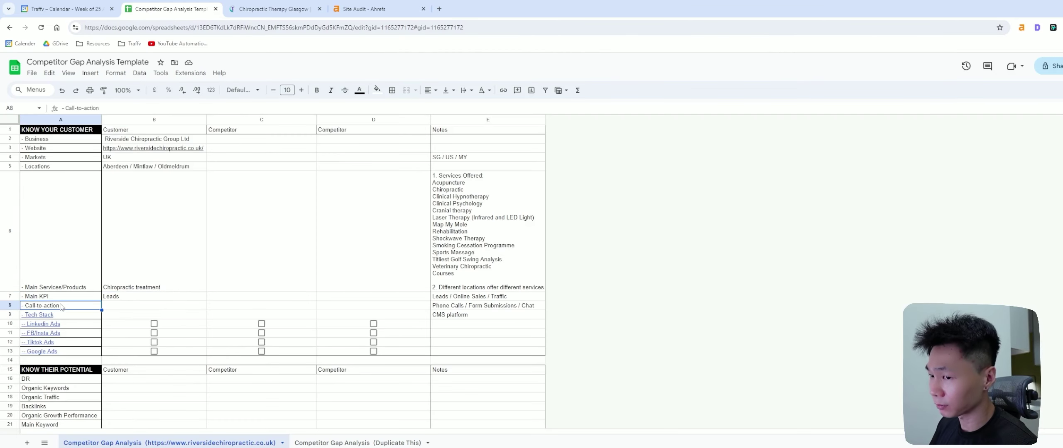
pyautogui.click(274, 9)
pyautogui.scroll(2, 681, 348)
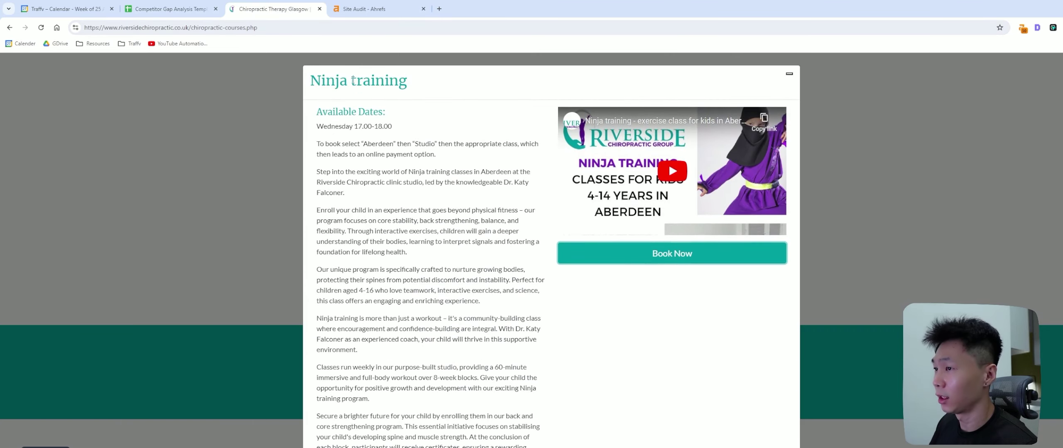
pyautogui.click(788, 77)
pyautogui.scroll(4, 606, 241)
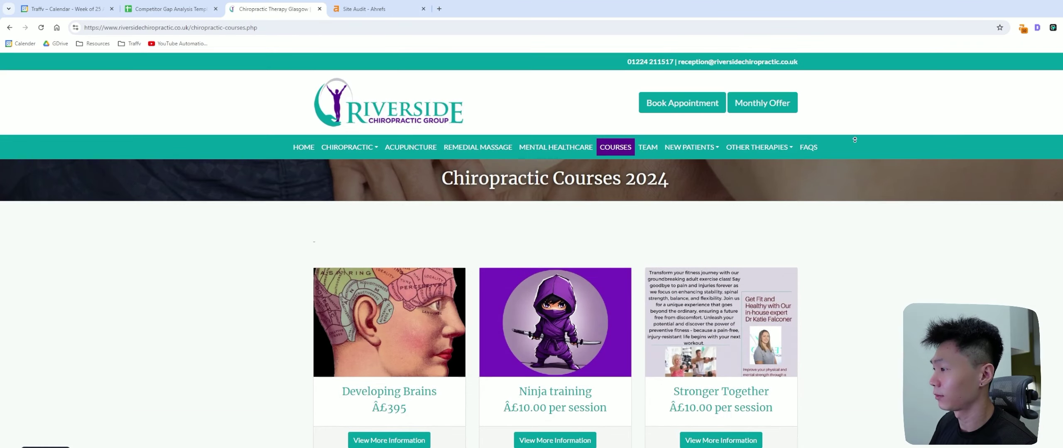
# Open the Riverside home page and view the Monthly Offer for its call-to-action, closing the offer when done
pyautogui.click(451, 115)
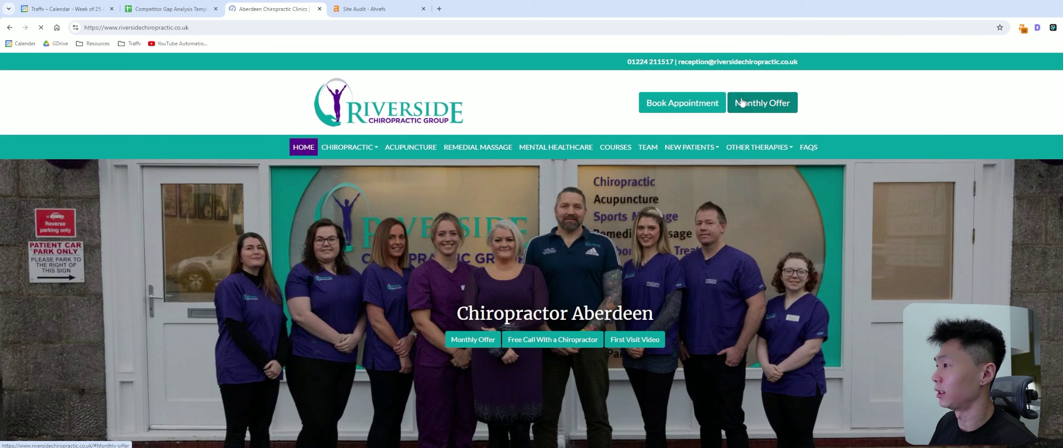
pyautogui.click(778, 109)
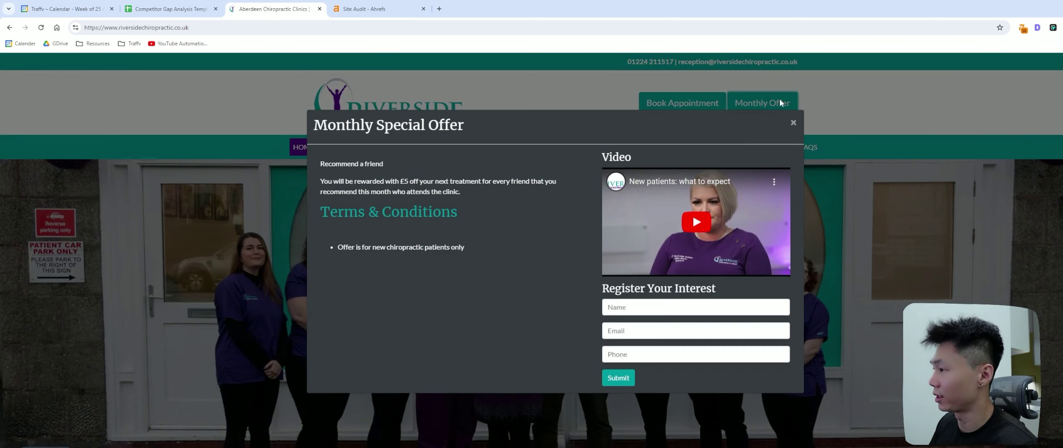
pyautogui.click(793, 124)
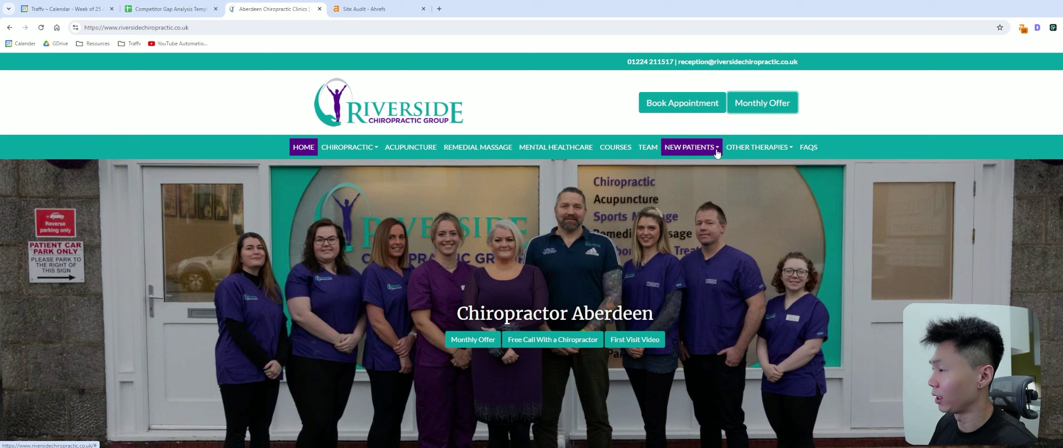
# Check the Call-to-action notes in the spreadsheet and enter "Form Submissions /" as the customer's call-to-action
pyautogui.click(178, 9)
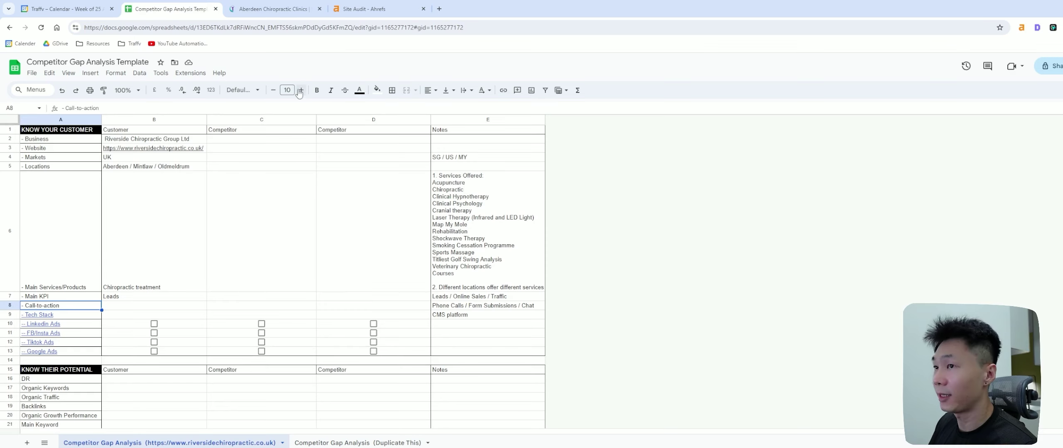
pyautogui.click(11, 306)
pyautogui.click(468, 309)
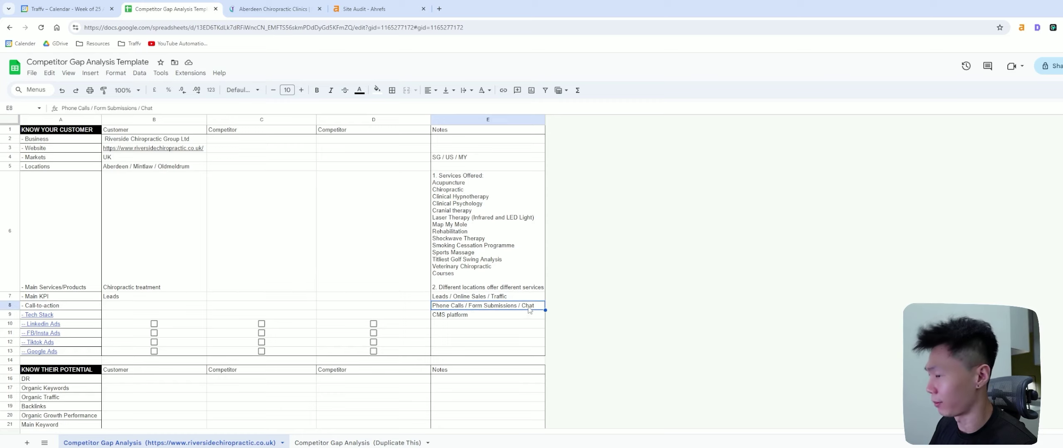
pyautogui.click(125, 307)
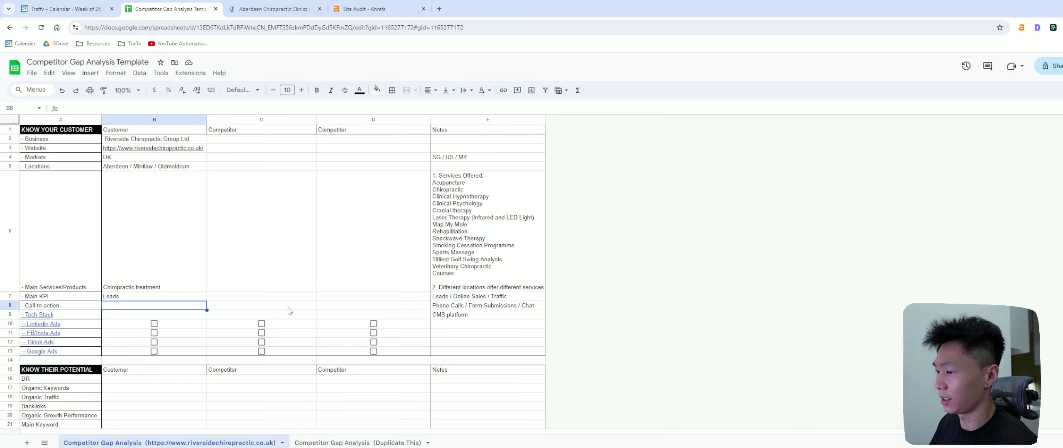
pyautogui.write('Form Submissi')
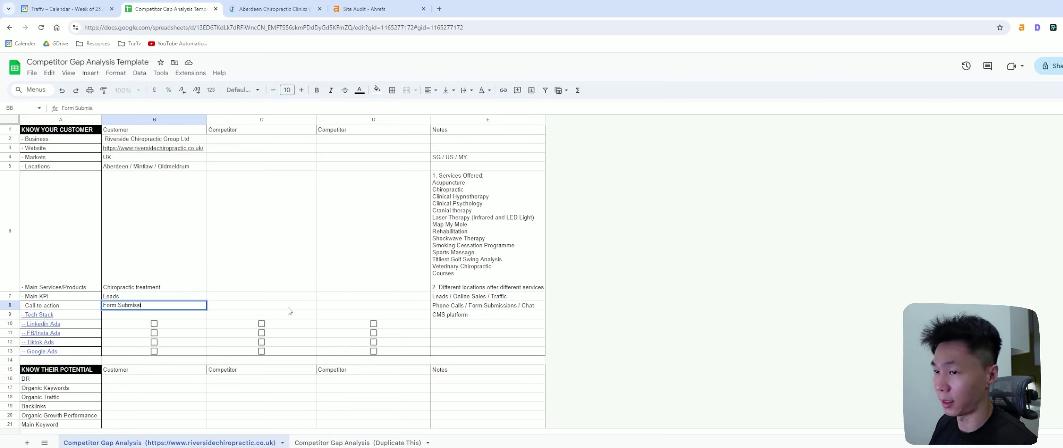
pyautogui.write('ons /')
# Start booking an appointment from the Riverside home page and choose the Mintlaw clinic to view its services
pyautogui.click(274, 9)
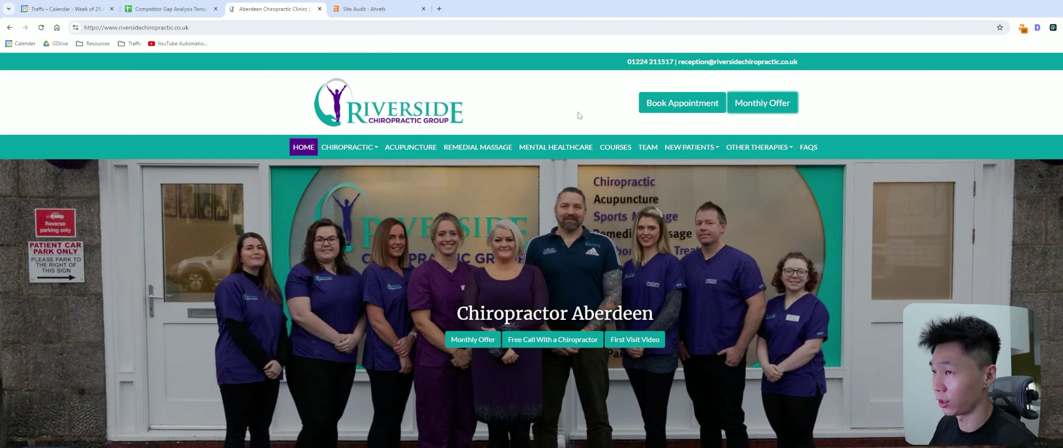
pyautogui.rightClick(686, 104)
pyautogui.press('Escape')
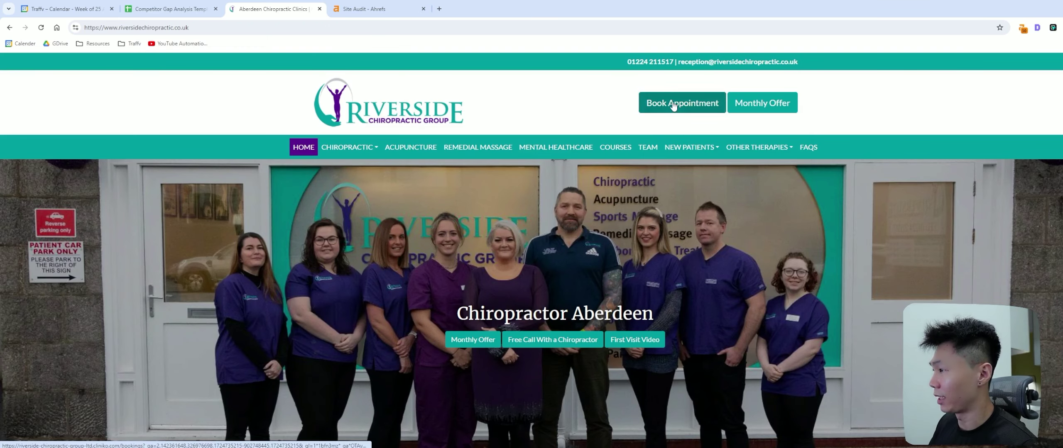
pyautogui.click(682, 104)
pyautogui.click(606, 213)
pyautogui.scroll(-3, 470, 273)
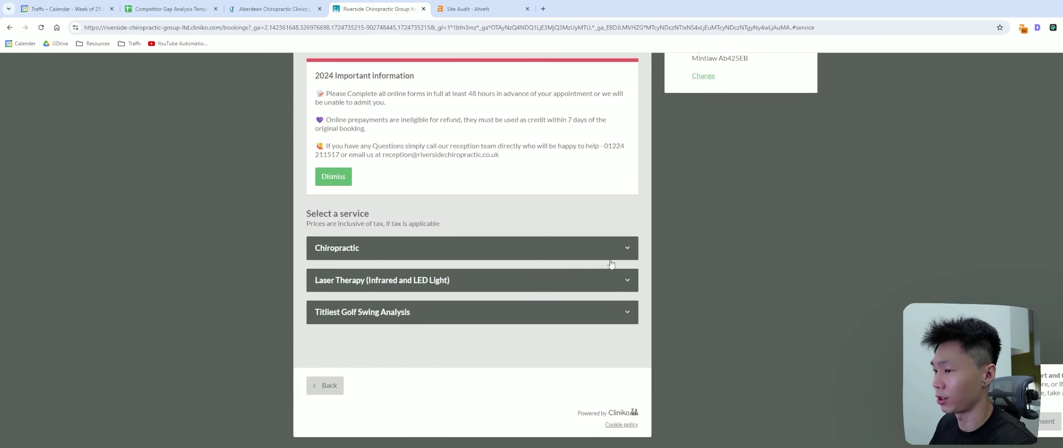
# Look through the Riverside laser therapy page down to its contact form, gift voucher amounts and footer for calls-to-action
pyautogui.hotkey('ctrl', 'shift', 'Tab')
pyautogui.scroll(-5, 699, 309)
pyautogui.scroll(-10, 721, 311)
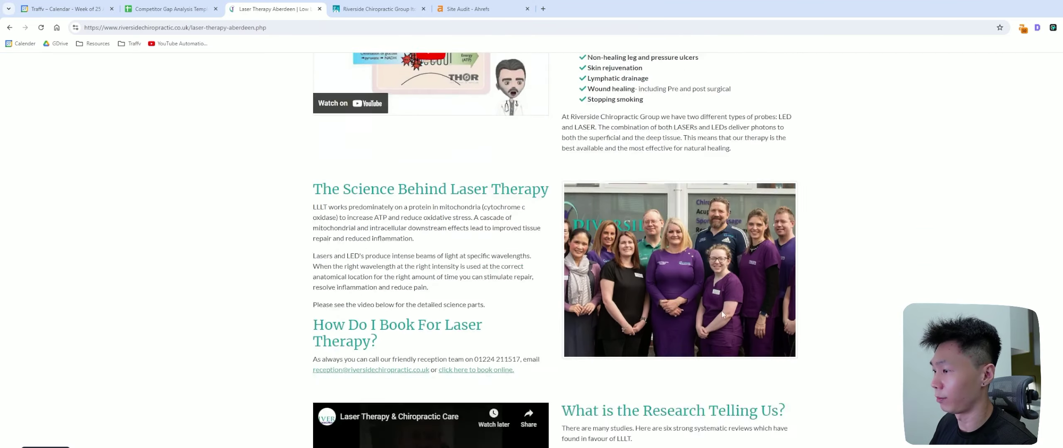
pyautogui.scroll(-2, 786, 311)
pyautogui.click(683, 271)
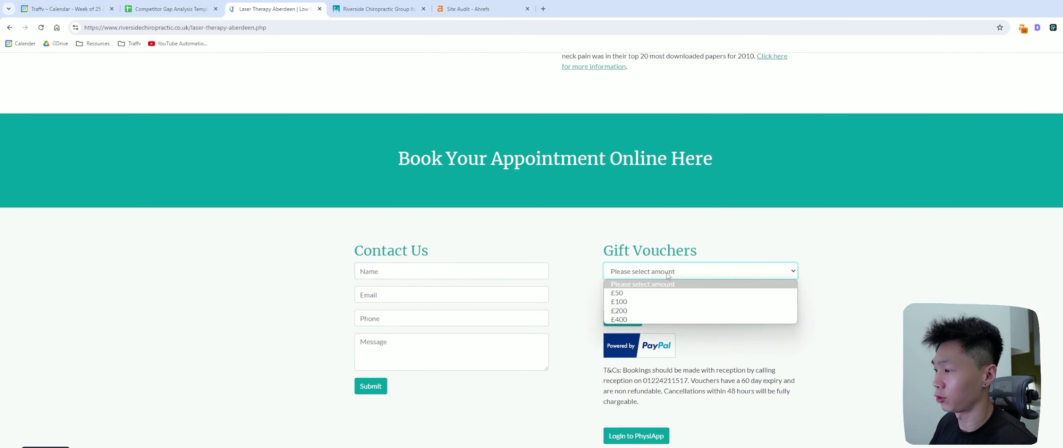
pyautogui.click(683, 275)
pyautogui.press('Tab')
pyautogui.press('Tab')
pyautogui.press('Tab')
pyautogui.press('Tab')
pyautogui.scroll(-8, 617, 306)
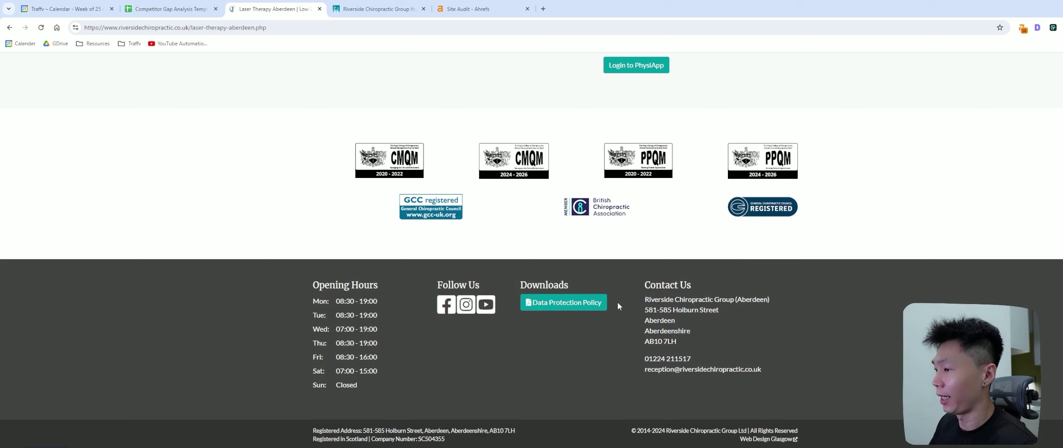
pyautogui.press('Home')
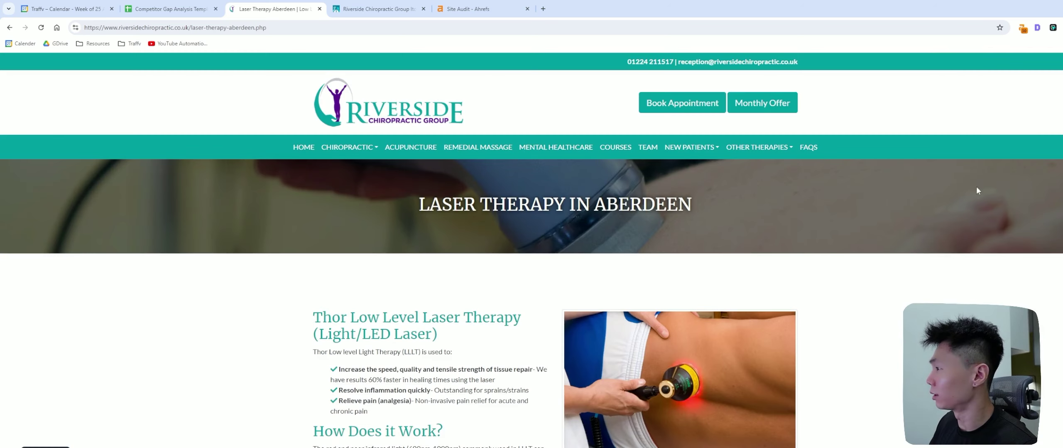
# Return to the Riverside home page and review the Monthly Offer, closing the offer when done
pyautogui.click(405, 103)
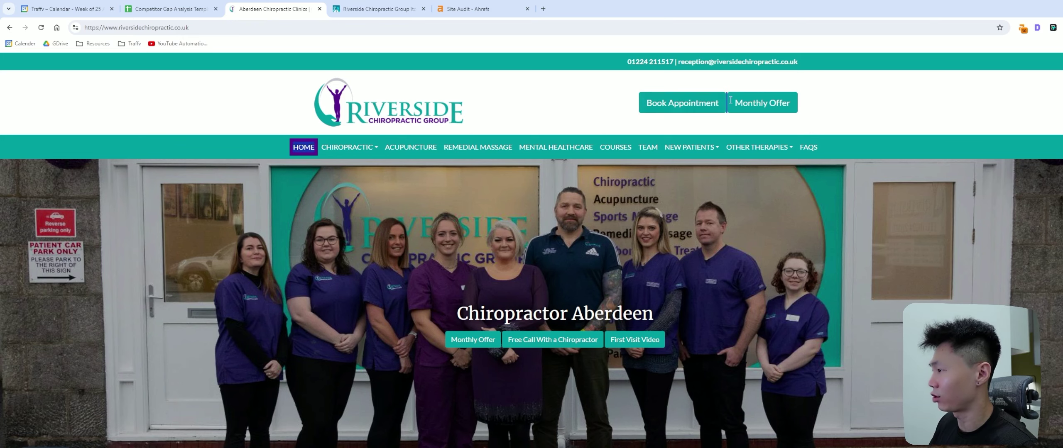
pyautogui.click(747, 104)
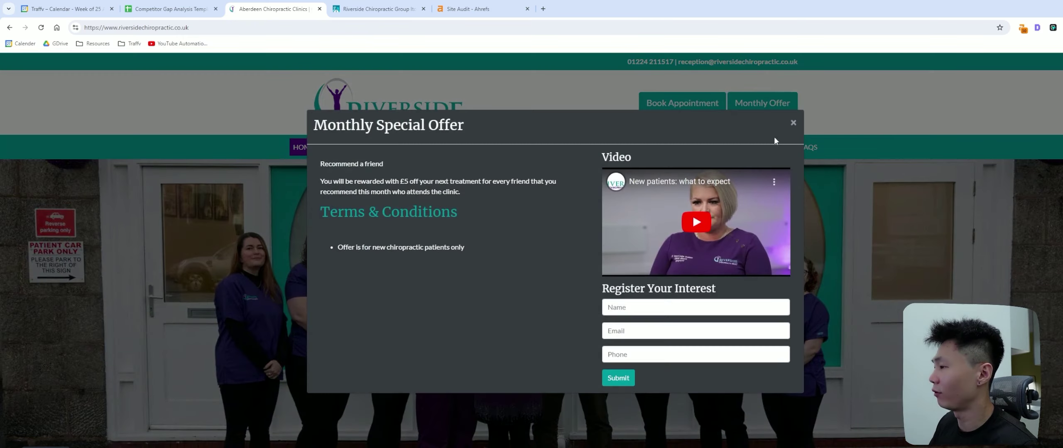
pyautogui.click(794, 122)
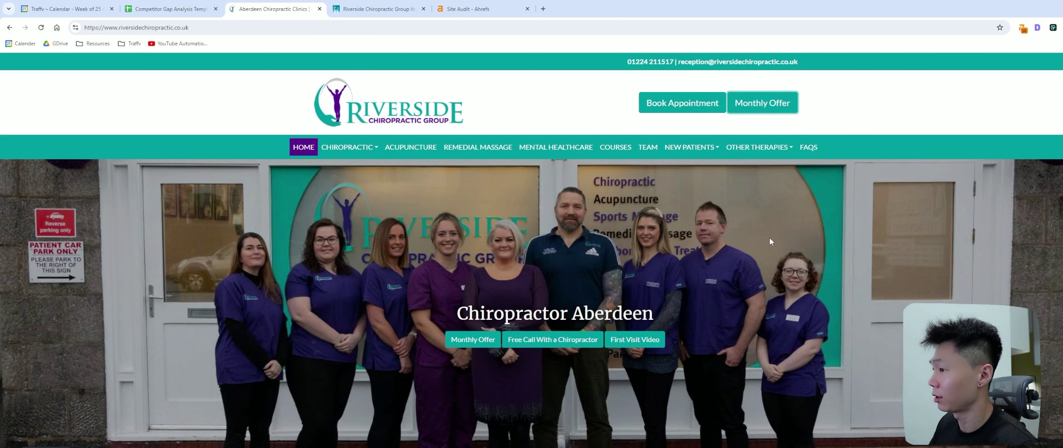
# Check the customer's Call-to-action entry in the spreadsheet against the Mintlaw clinic booking page
pyautogui.click(191, 14)
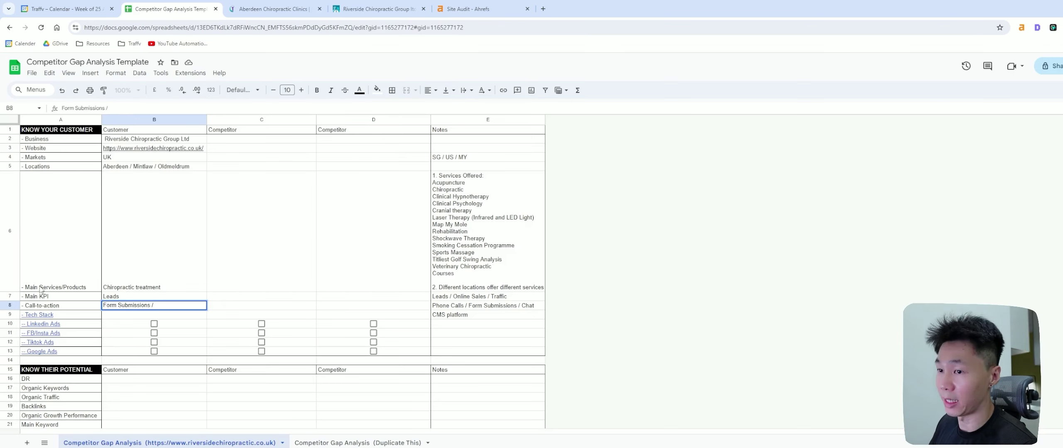
pyautogui.click(62, 306)
pyautogui.click(198, 308)
pyautogui.click(374, 8)
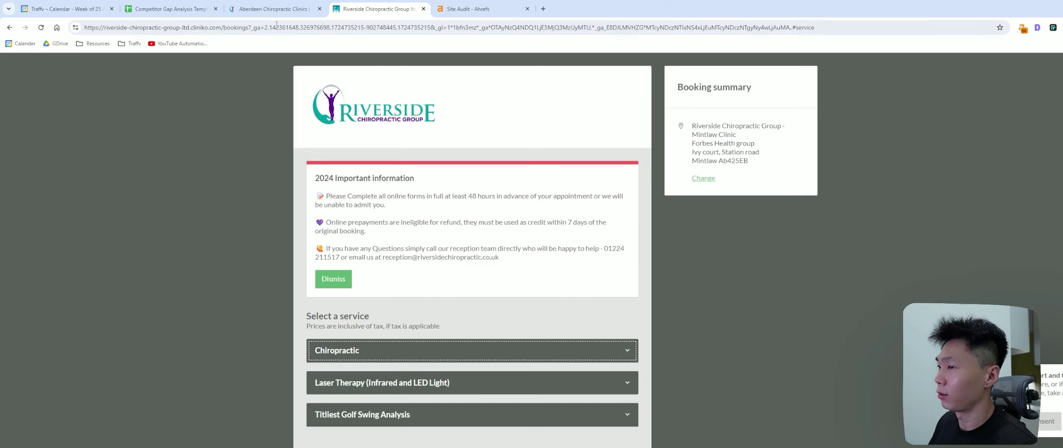
# Inspect the Riverside home page in the mobile device view, reload it there, and close the developer tools
pyautogui.click(274, 8)
pyautogui.rightClick(677, 216)
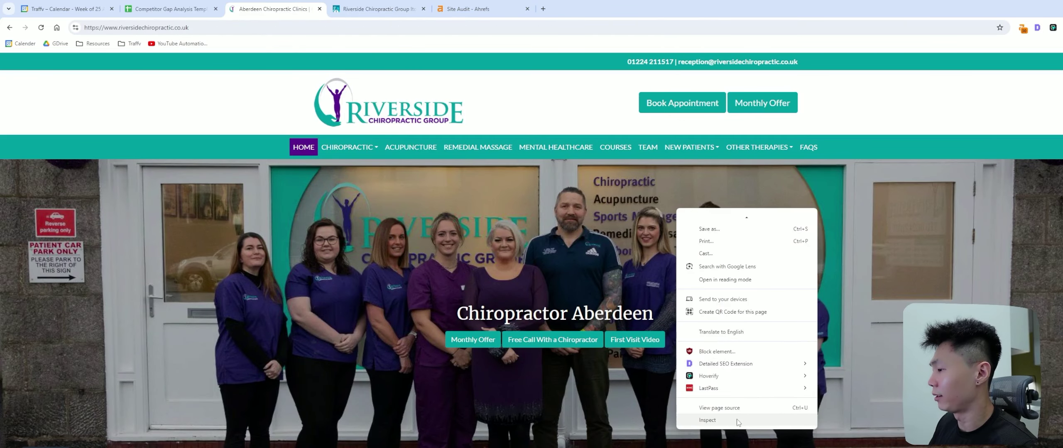
pyautogui.click(731, 415)
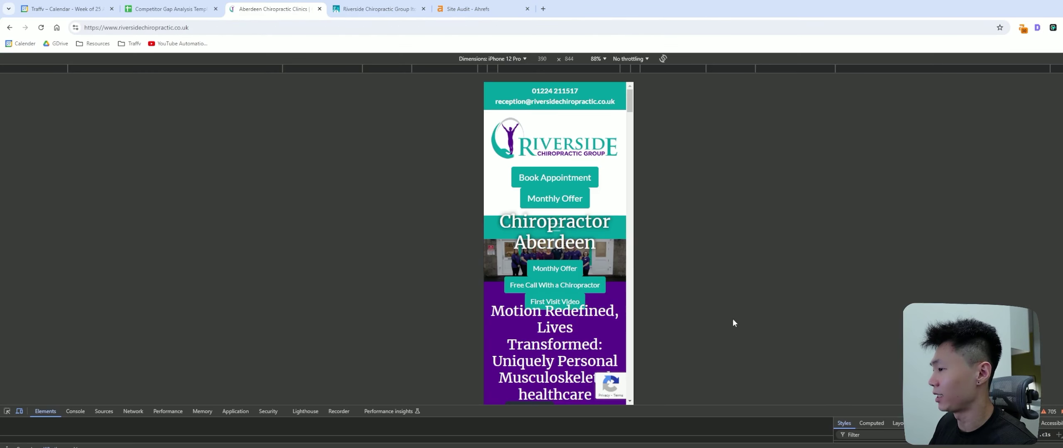
pyautogui.click(41, 28)
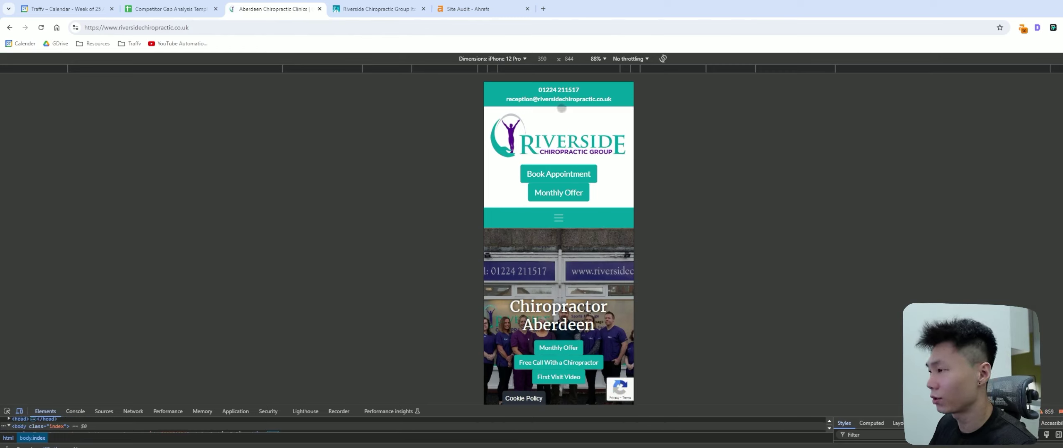
pyautogui.press('F12')
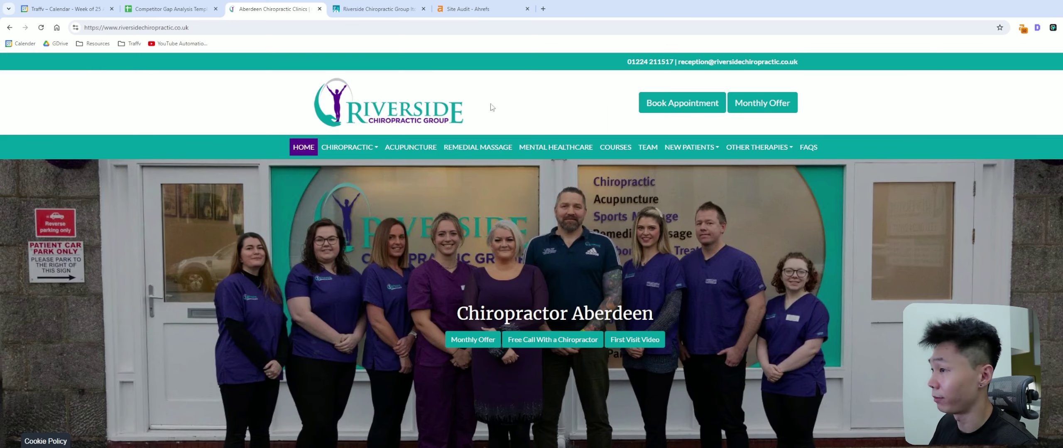
# Change the customer's call-to-action to "Form Submissions" and replace its note with "Recommended to have phone calls as a CTA"
pyautogui.click(174, 8)
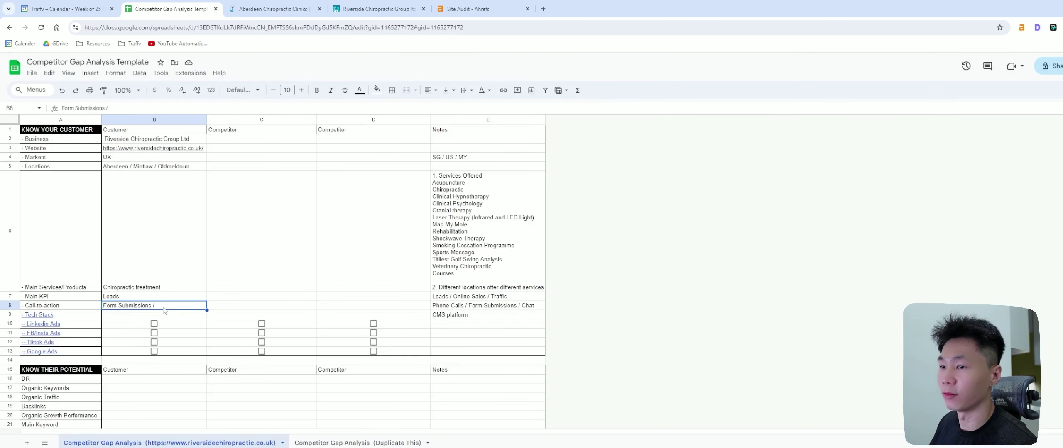
pyautogui.doubleClick(150, 306)
pyautogui.click(494, 305)
pyautogui.write('No')
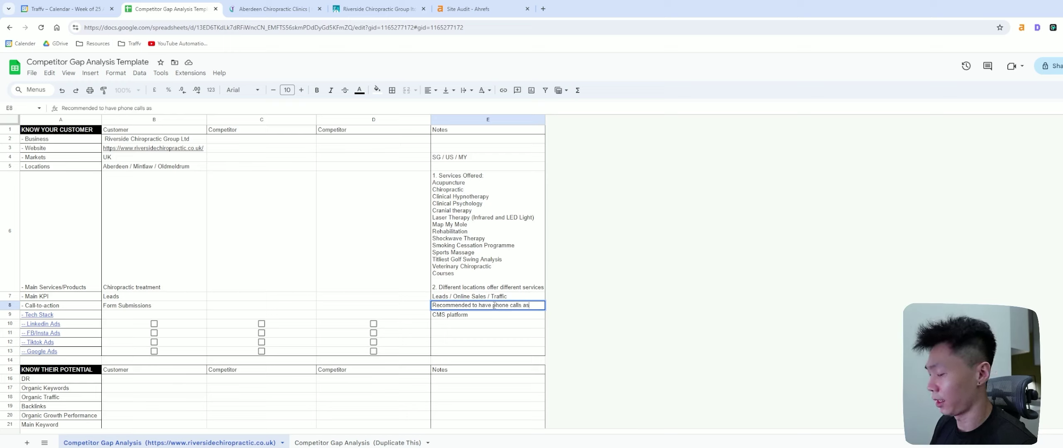
pyautogui.write('a CTA')
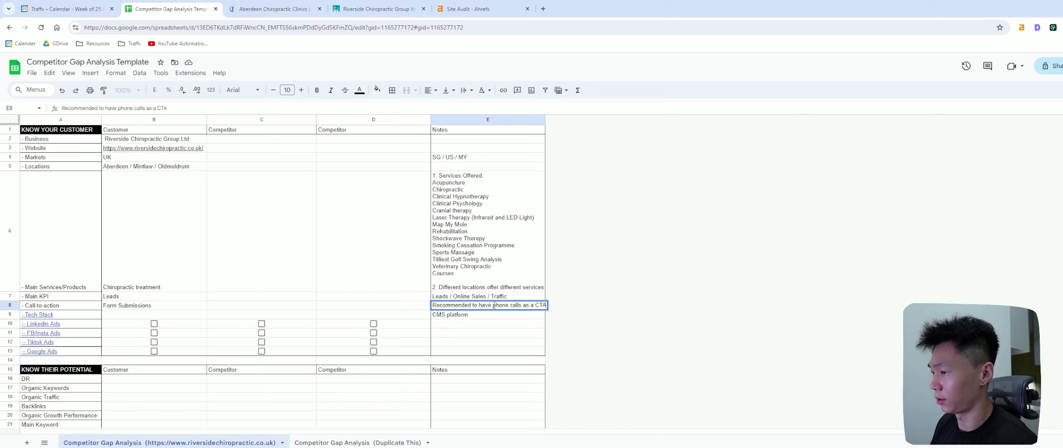
pyautogui.press('Return')
pyautogui.press('Up')
pyautogui.press('Up')
pyautogui.press('Left')
pyautogui.press('Left')
pyautogui.press('Left')
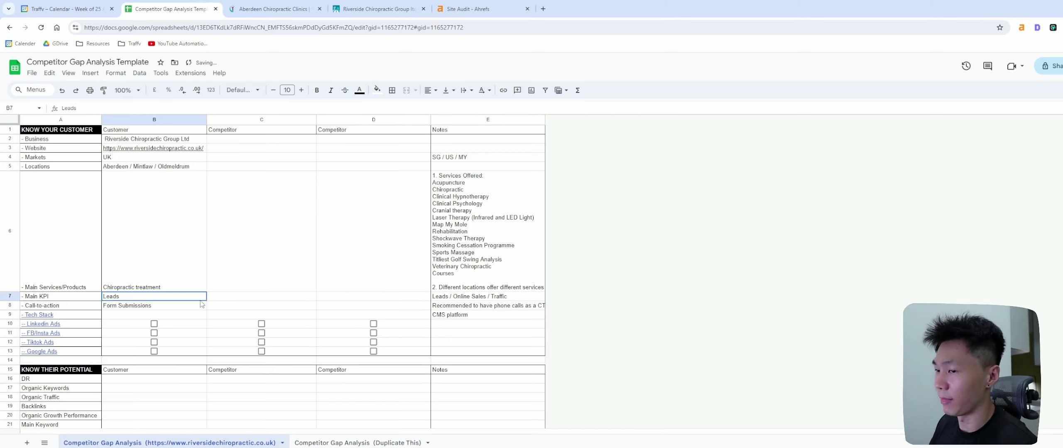
# Examine the whole Riverside home page, from the header buttons to the footer, for ways to contact or book
pyautogui.hotkey('ctrl', 'Tab')
pyautogui.hotkey('ctrl', 'Tab')
pyautogui.hotkey('ctrl', 'shift', 'Tab')
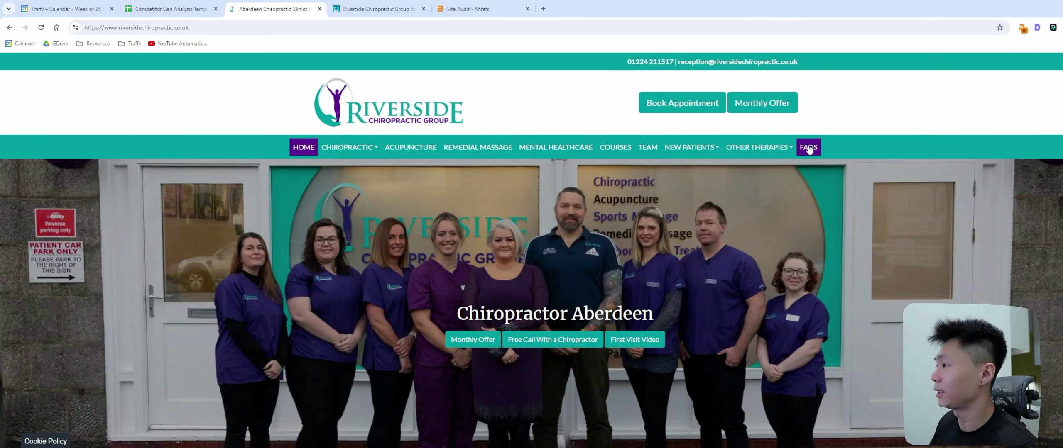
pyautogui.scroll(-5, 861, 243)
pyautogui.scroll(5, 881, 254)
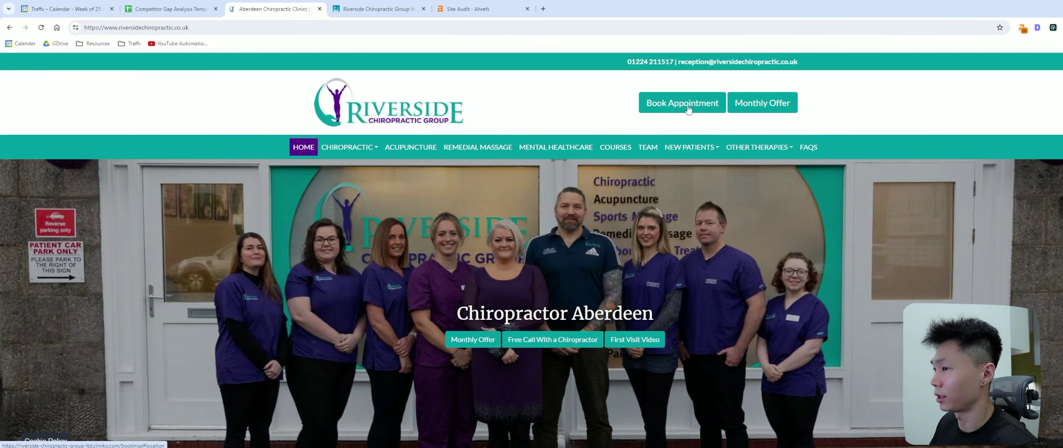
pyautogui.scroll(-20, 718, 261)
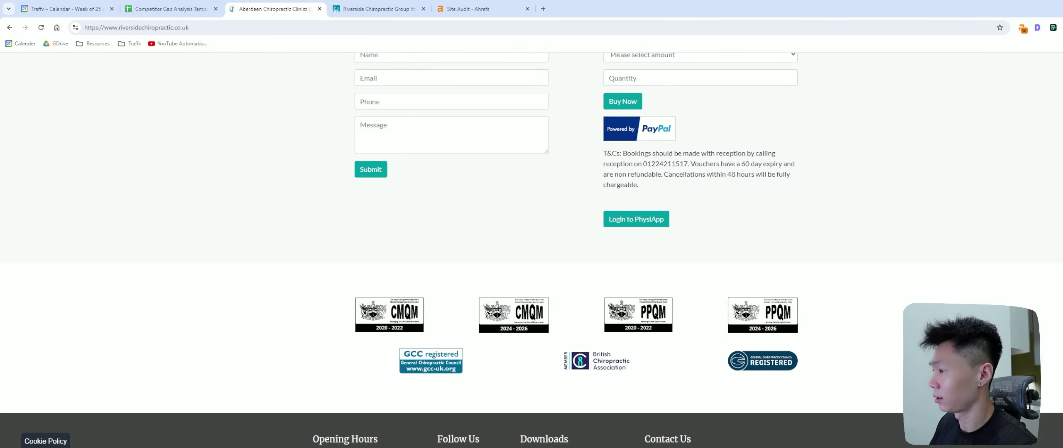
pyautogui.scroll(-4, 718, 261)
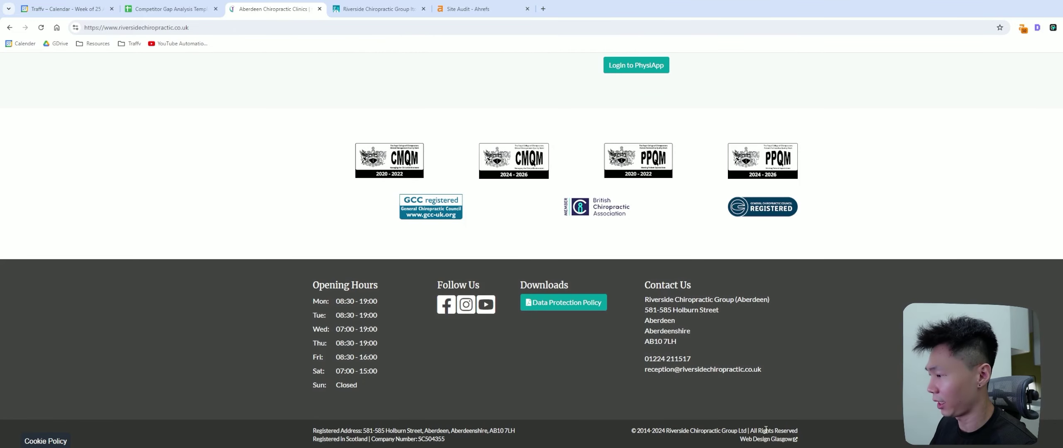
pyautogui.scroll(10, 876, 348)
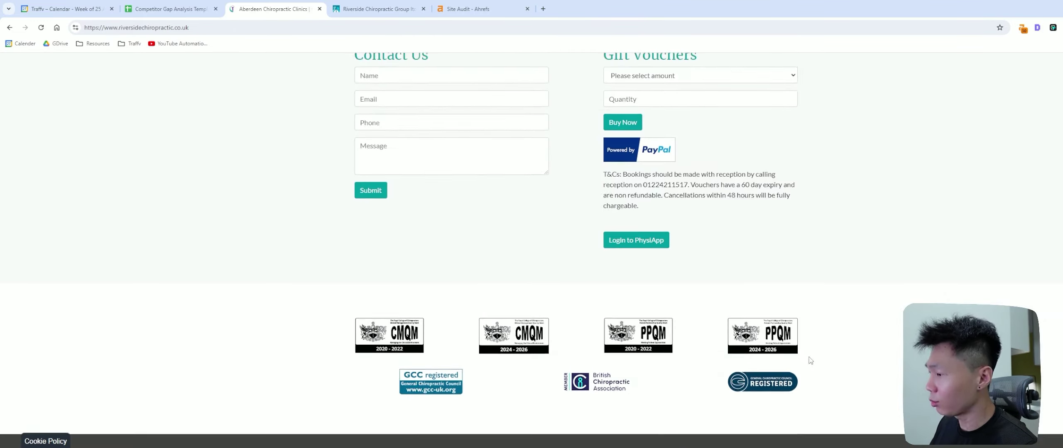
pyautogui.scroll(15, 875, 349)
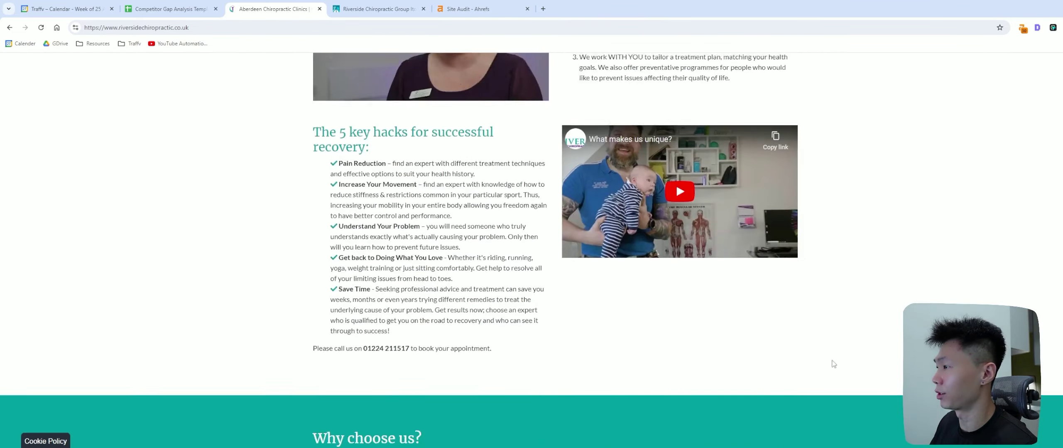
pyautogui.scroll(4, 849, 360)
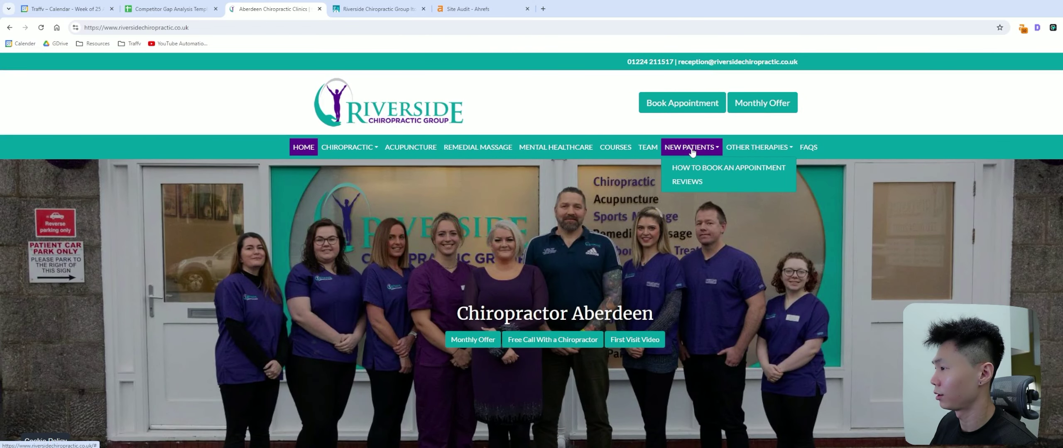
# Open the Riverside FAQs page and look through its reasons for treatment and list of questions
pyautogui.click(808, 147)
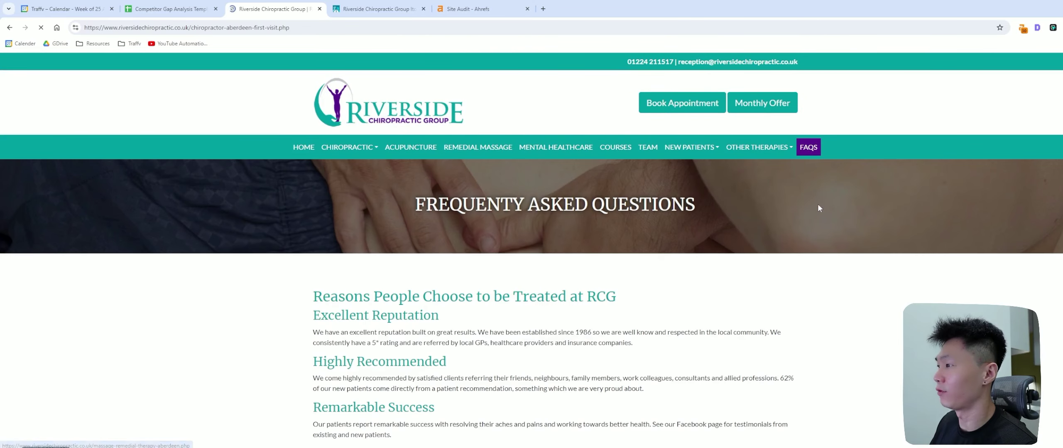
pyautogui.scroll(-4, 643, 281)
pyautogui.scroll(-10, 773, 310)
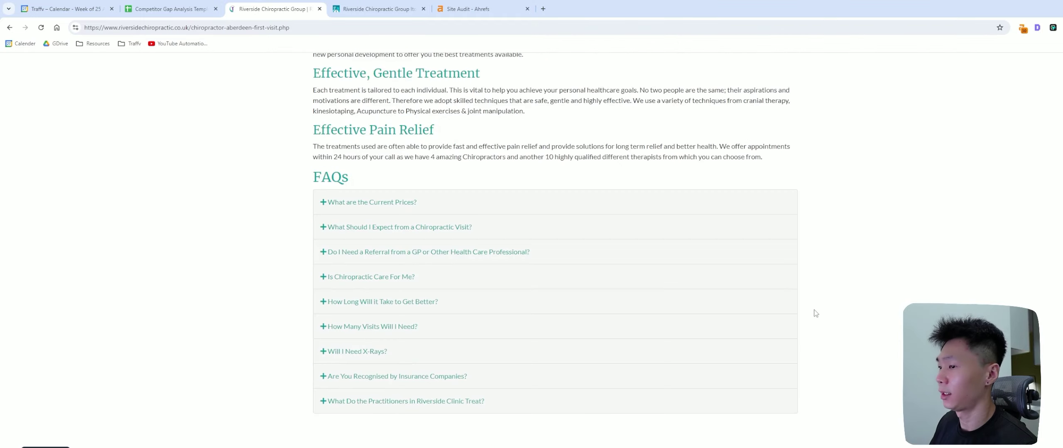
pyautogui.scroll(5, 820, 309)
pyautogui.scroll(8, 820, 313)
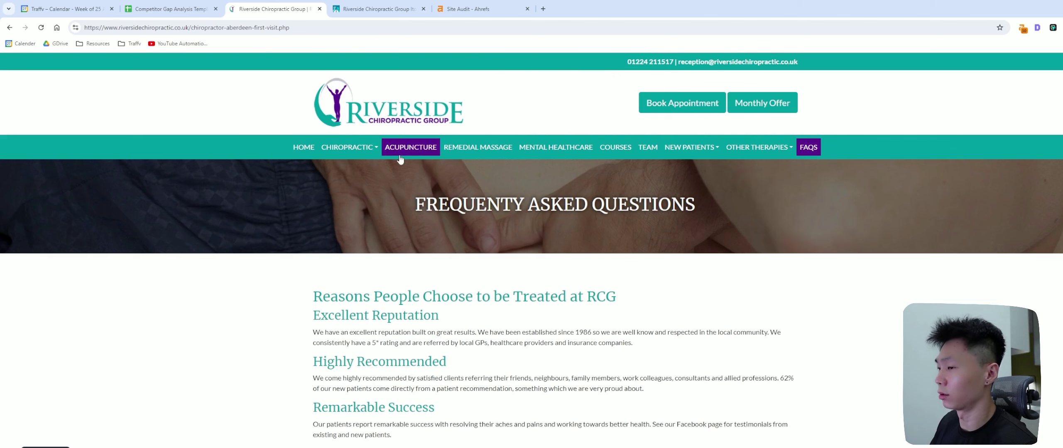
# Clear the template notes for the Main KPI and Markets rows in the spreadsheet
pyautogui.click(162, 9)
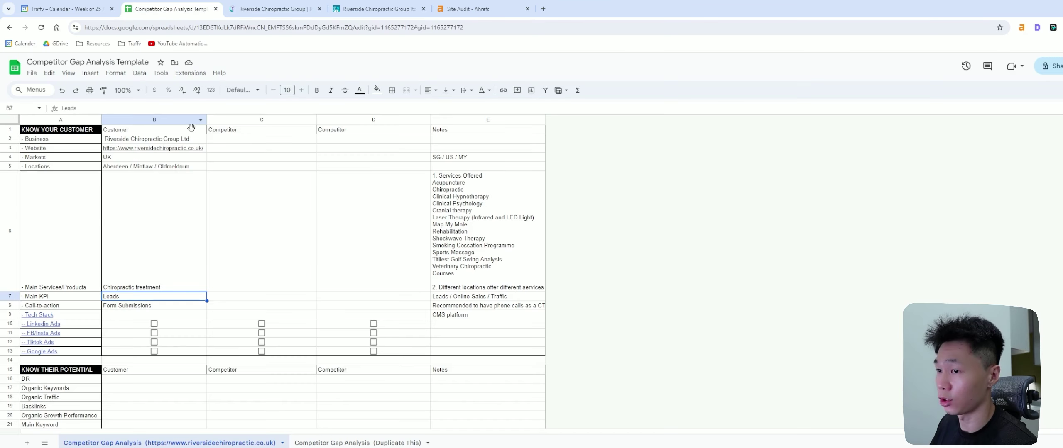
pyautogui.click(162, 298)
pyautogui.click(481, 297)
pyautogui.press('Delete')
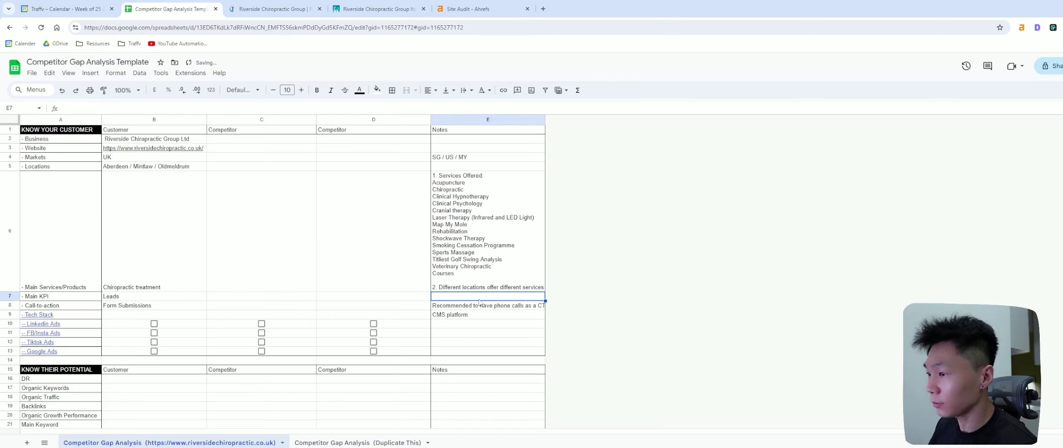
pyautogui.click(485, 302)
pyautogui.click(472, 159)
pyautogui.press('Delete')
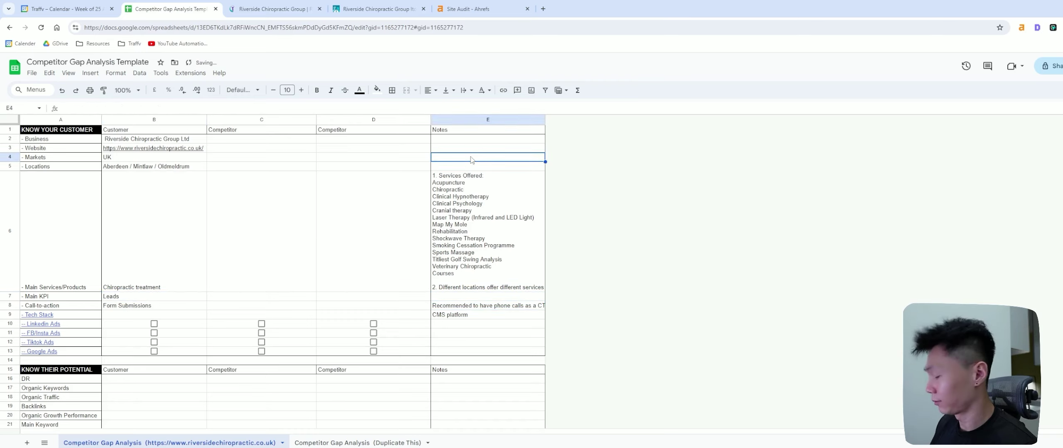
# Review the customer's Main KPI and Call-to-action entries in the spreadsheet
pyautogui.click(182, 307)
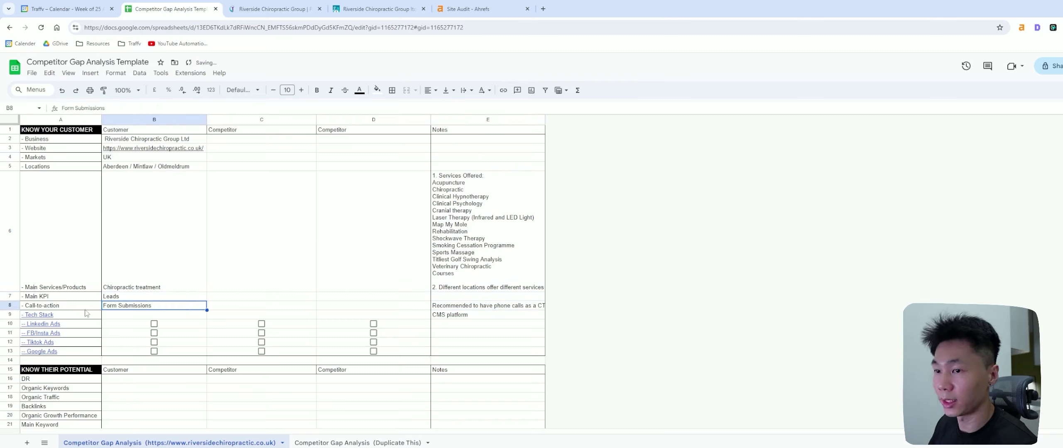
pyautogui.press('Up')
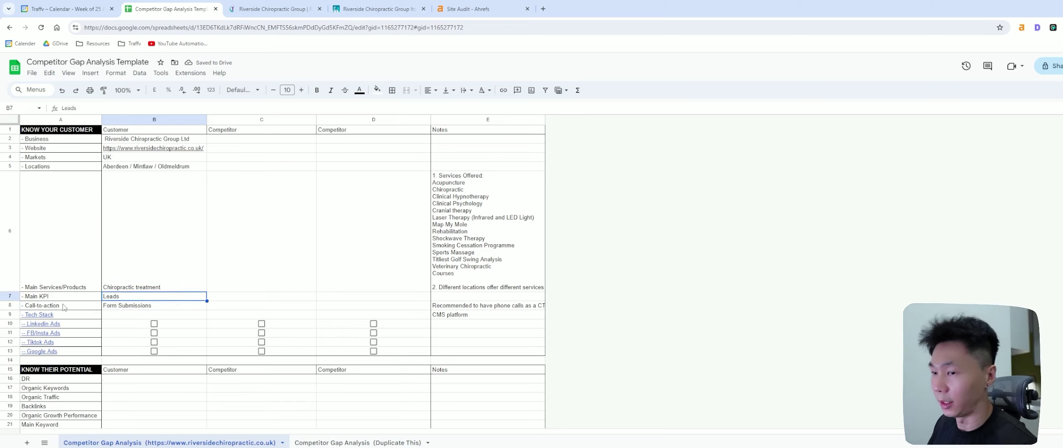
pyautogui.click(105, 308)
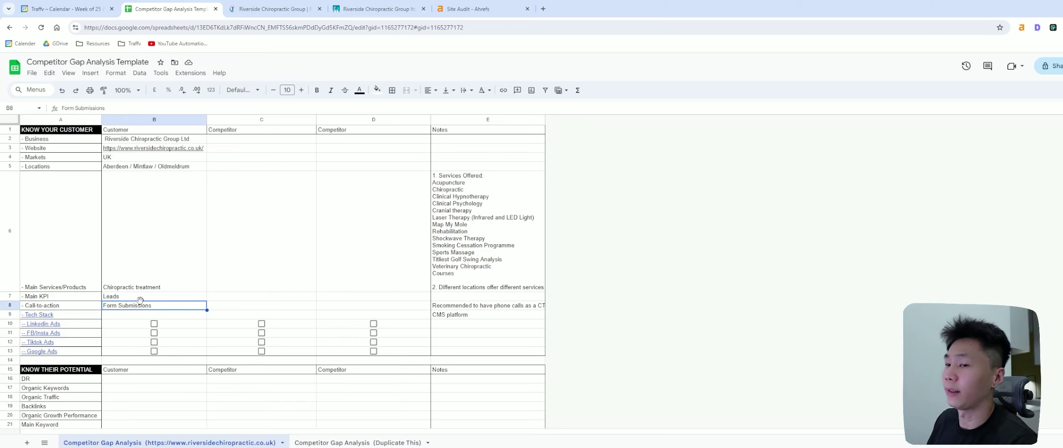
pyautogui.click(85, 308)
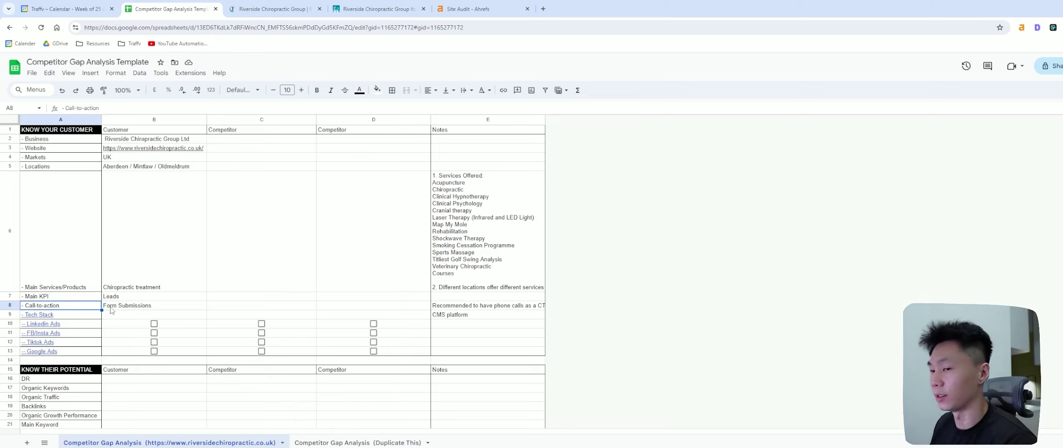
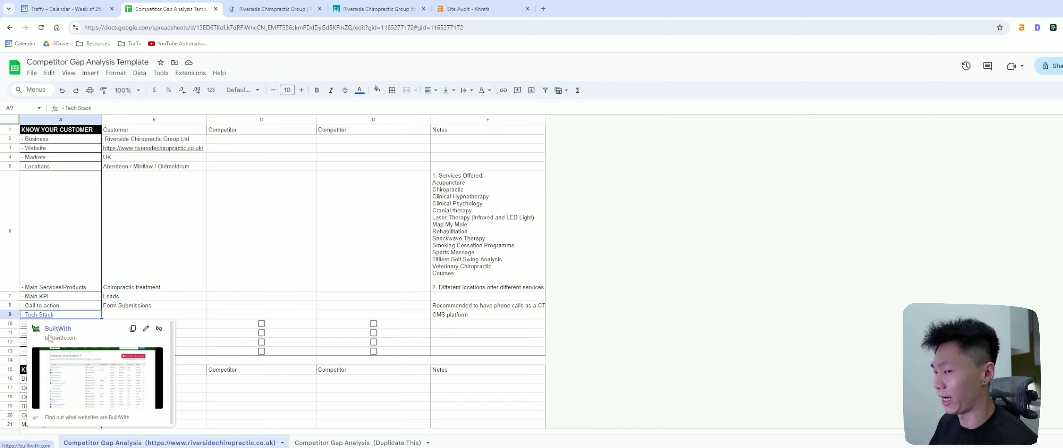
# Search Google for "builtwith chrome extension" in a new browser tab
pyautogui.click(504, 7)
pyautogui.click(543, 8)
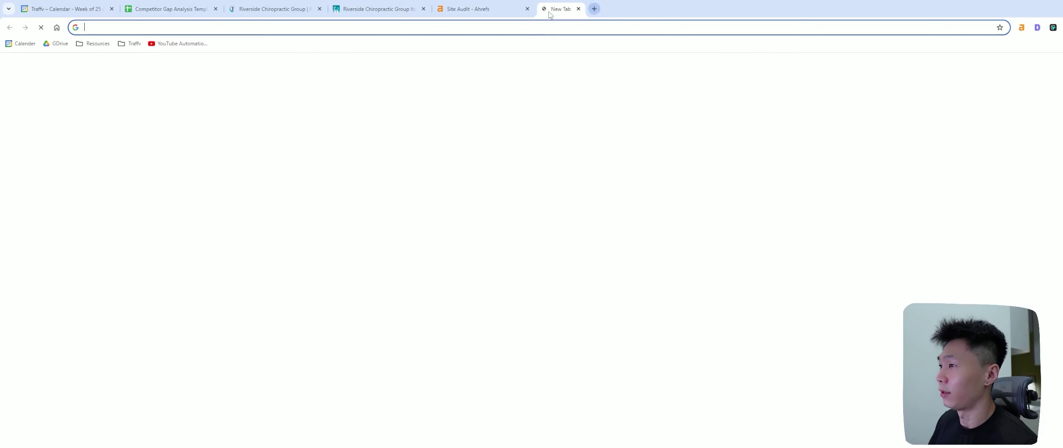
pyautogui.click(527, 9)
pyautogui.write('buil')
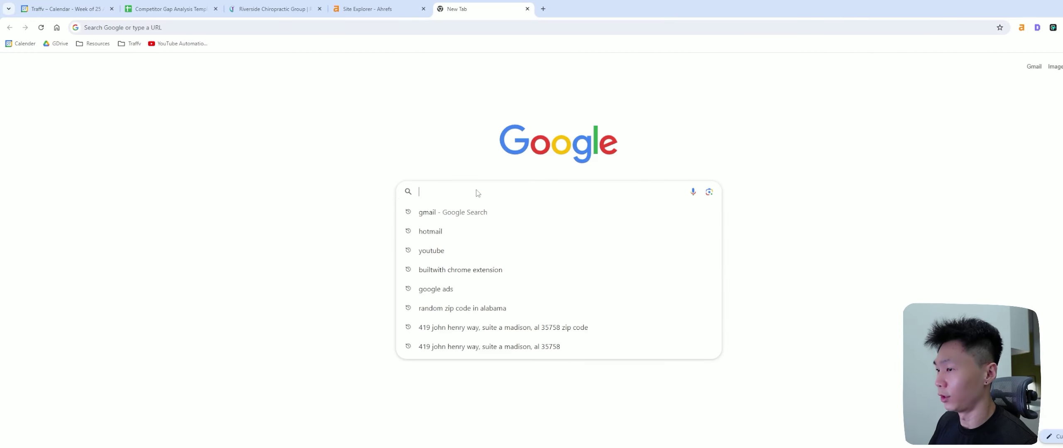
pyautogui.press('Return')
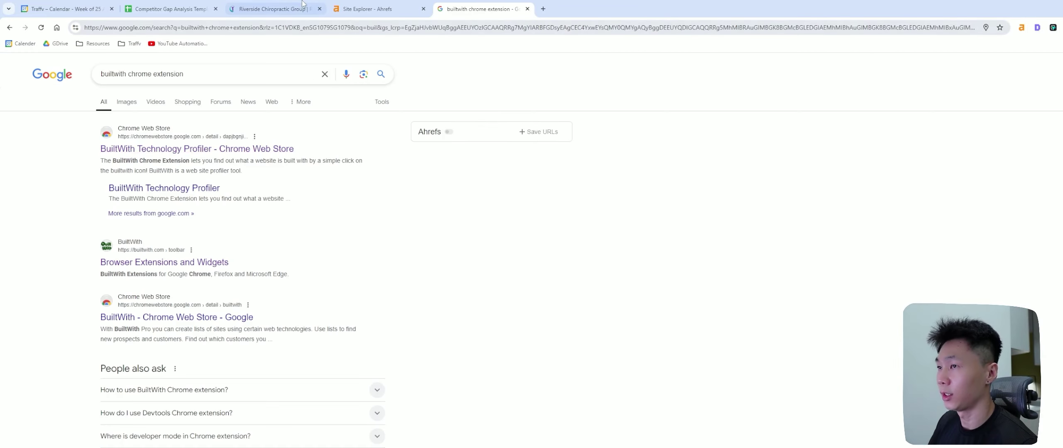
# Open the Riverside Chiropractic home page and run the BuiltWith extension on it
pyautogui.hotkey('ctrl', '3')
pyautogui.click(442, 114)
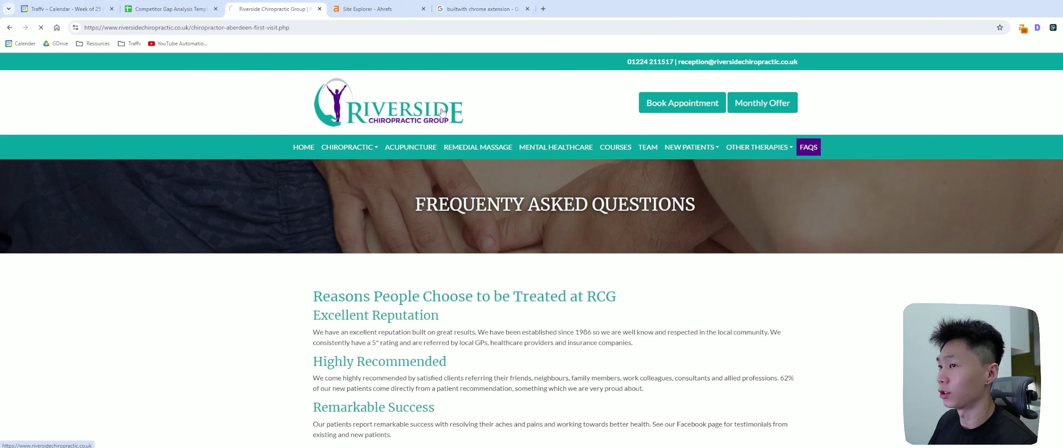
pyautogui.click(1057, 28)
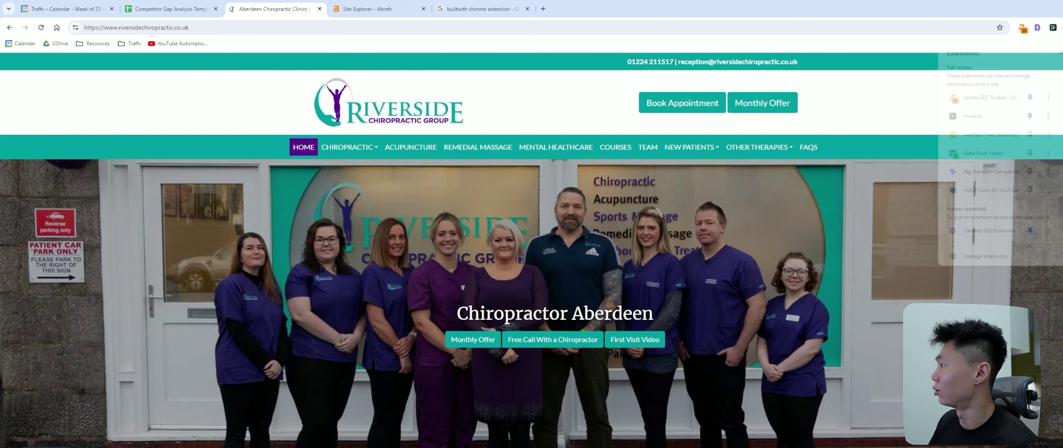
pyautogui.click(992, 218)
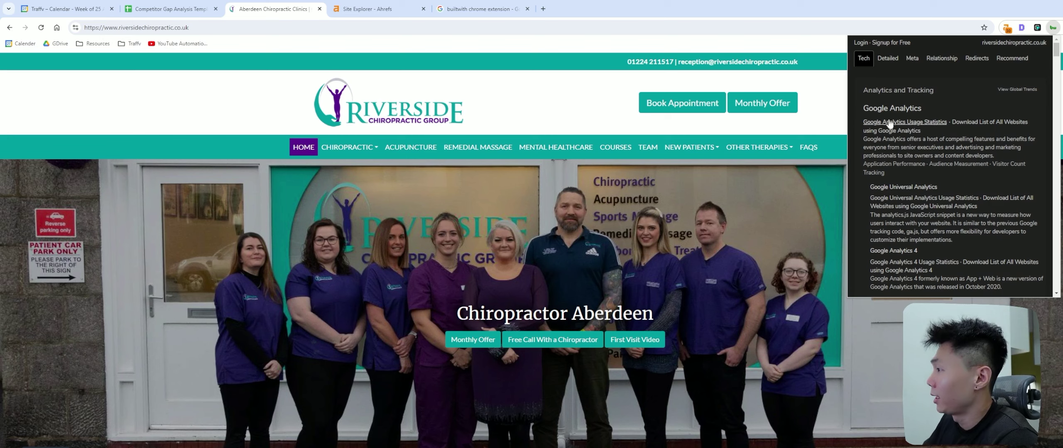
# Examine the full BuiltWith technology profile of the Riverside site, including analytics, widgets, content management system, advertising and hosting
pyautogui.scroll(-4, 935, 147)
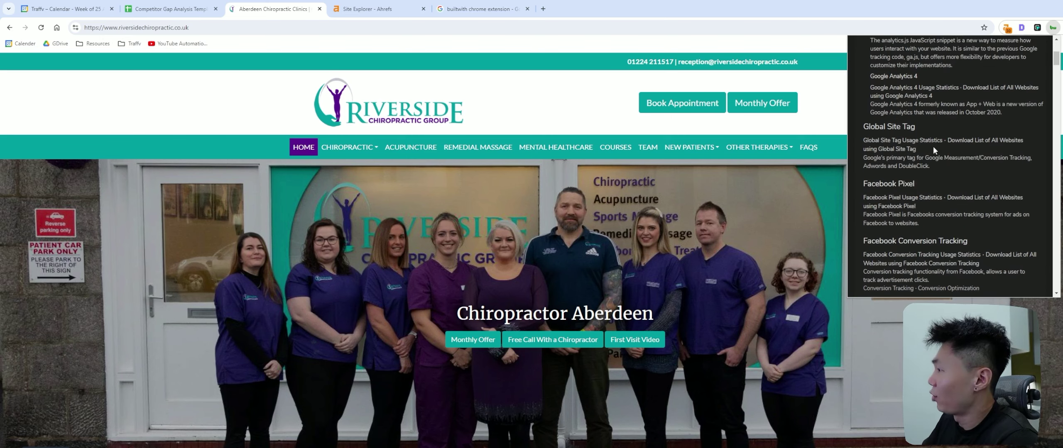
pyautogui.scroll(-3, 933, 145)
pyautogui.scroll(-1, 934, 191)
pyautogui.scroll(-1, 955, 172)
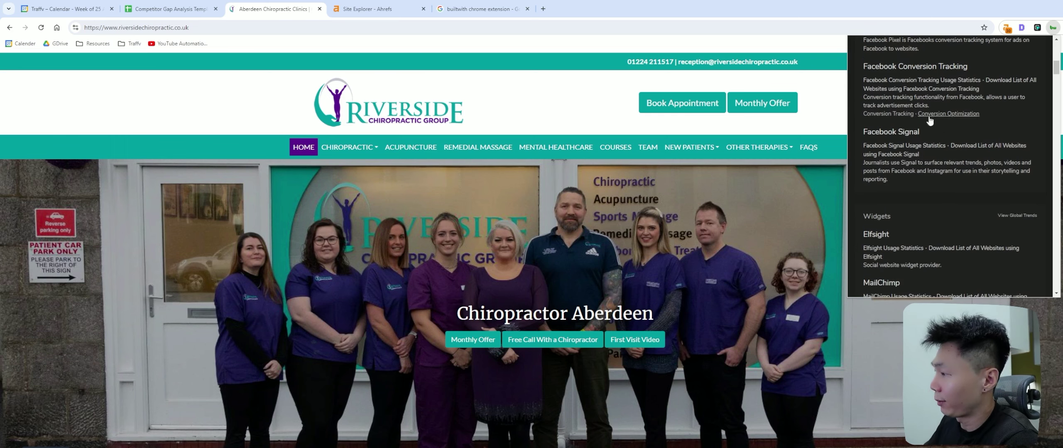
pyautogui.scroll(-8, 955, 116)
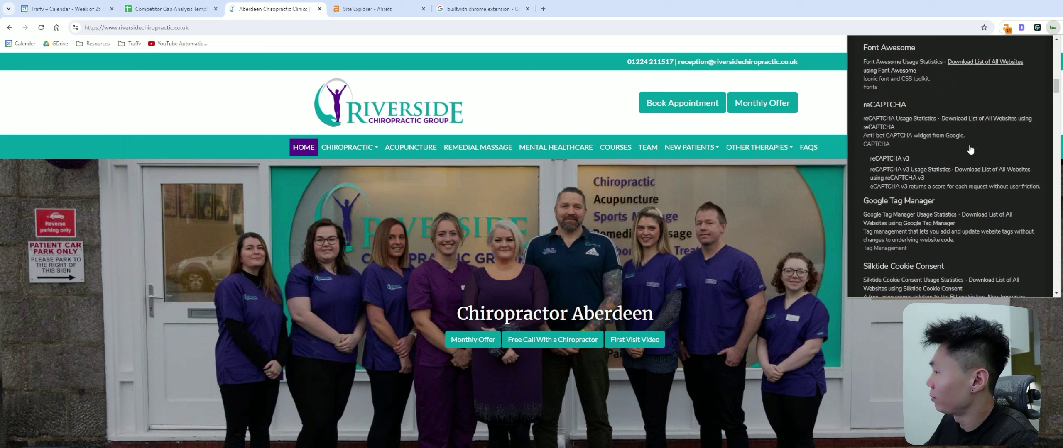
pyautogui.scroll(-7, 970, 149)
pyautogui.scroll(-8, 971, 136)
pyautogui.scroll(-8, 976, 141)
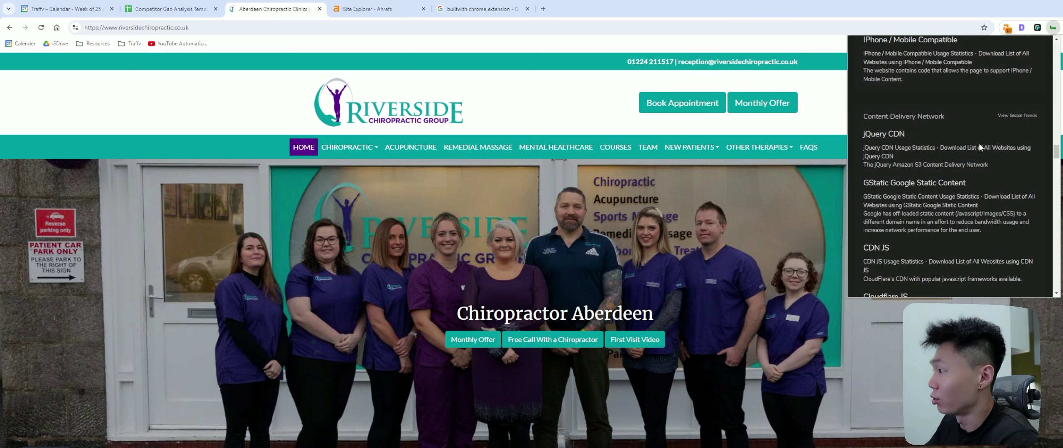
pyautogui.scroll(-8, 1030, 165)
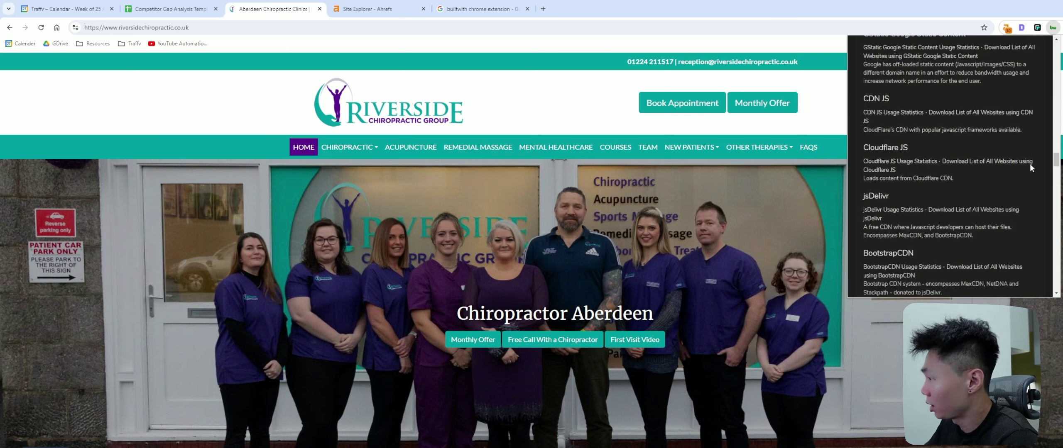
pyautogui.scroll(-10, 1028, 162)
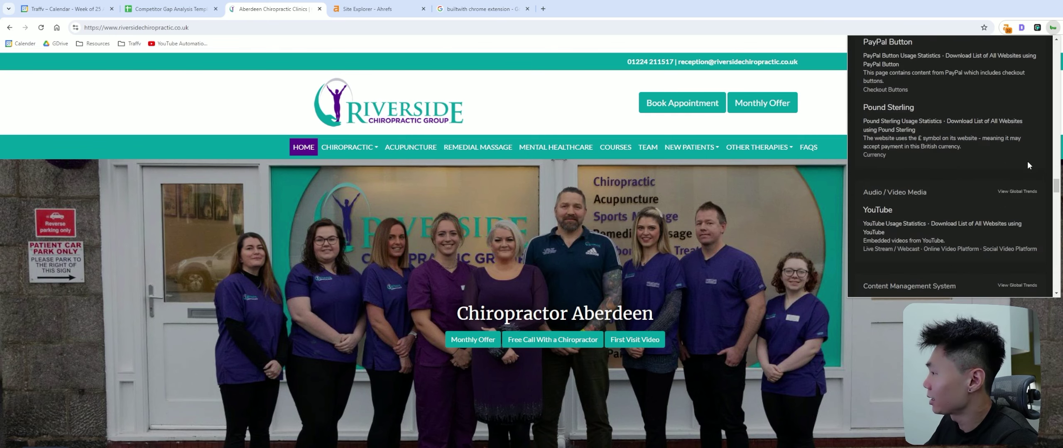
pyautogui.scroll(-10, 1027, 161)
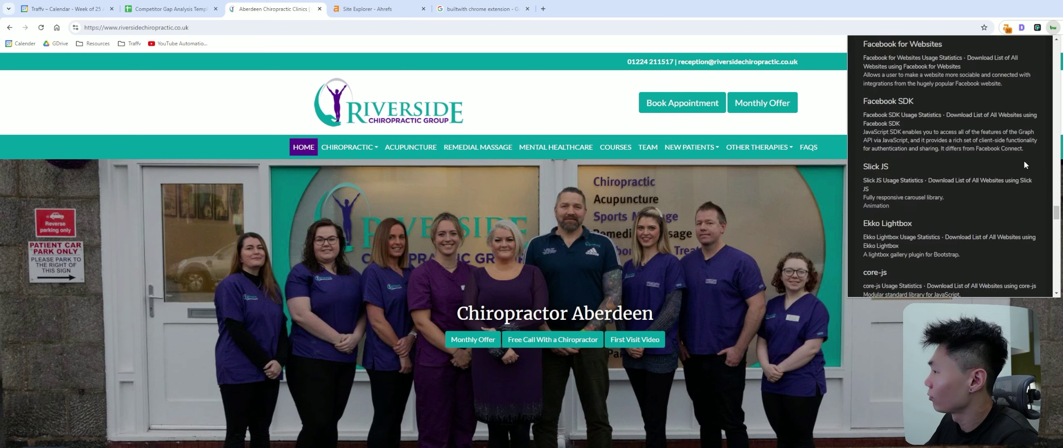
pyautogui.scroll(-10, 985, 148)
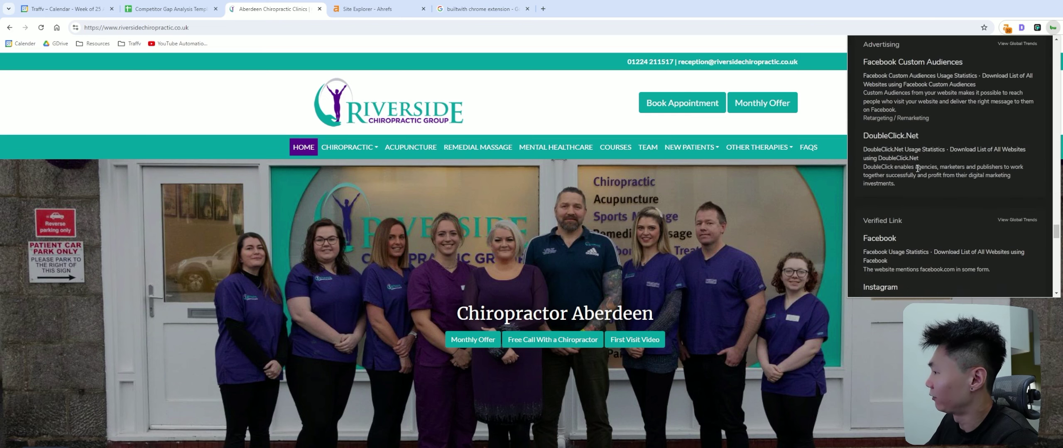
pyautogui.scroll(-10, 967, 149)
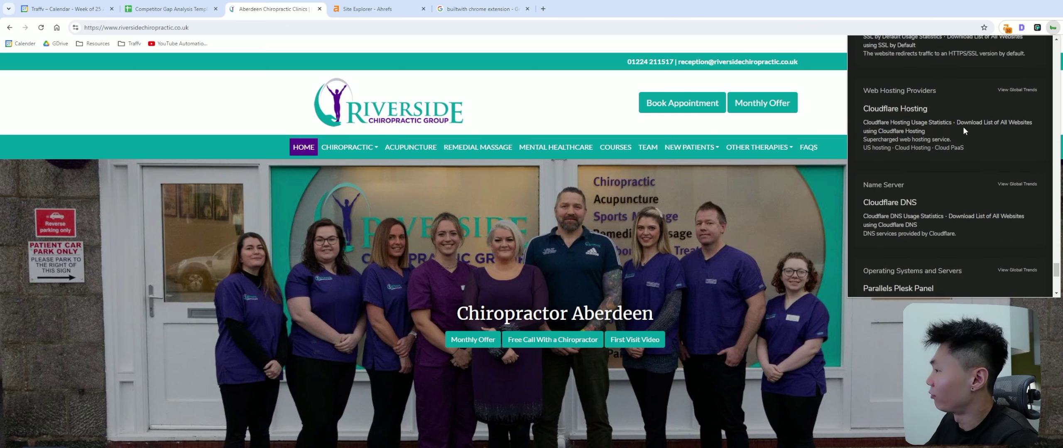
pyautogui.scroll(-6, 967, 174)
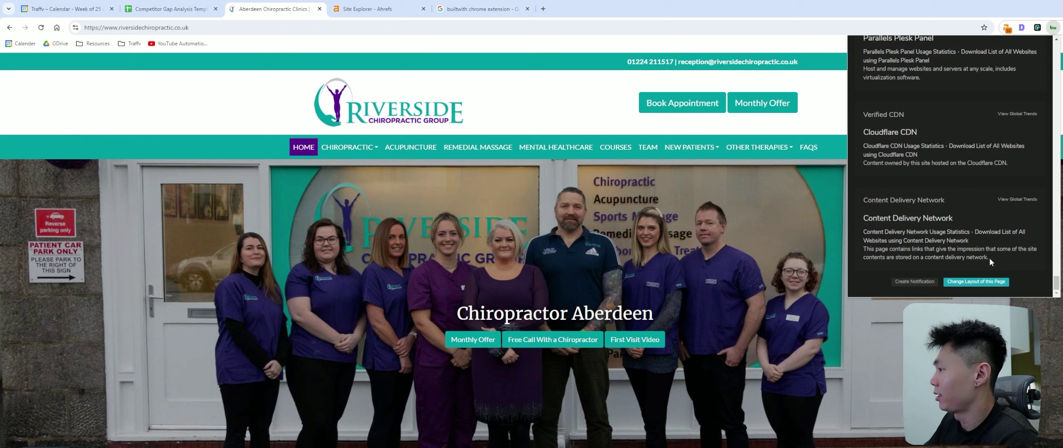
pyautogui.moveTo(1056, 284); pyautogui.dragTo(1057, 45)
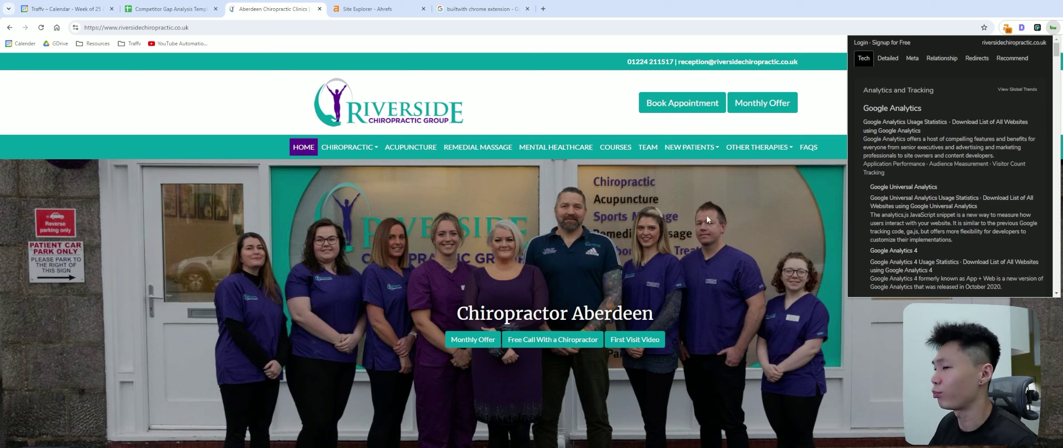
pyautogui.scroll(-10, 876, 213)
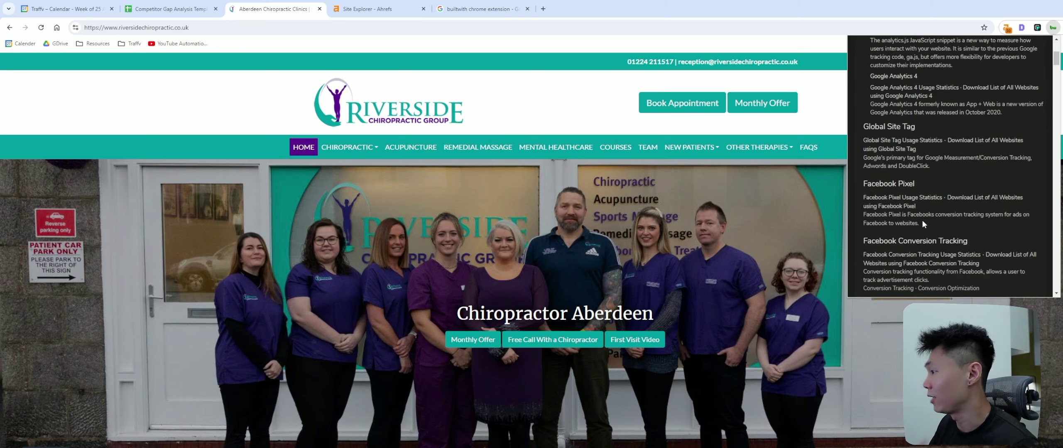
# Enter "Custom coded site (PHP)" as the customer's Tech Stack in the competitor gap analysis spreadsheet
pyautogui.click(170, 9)
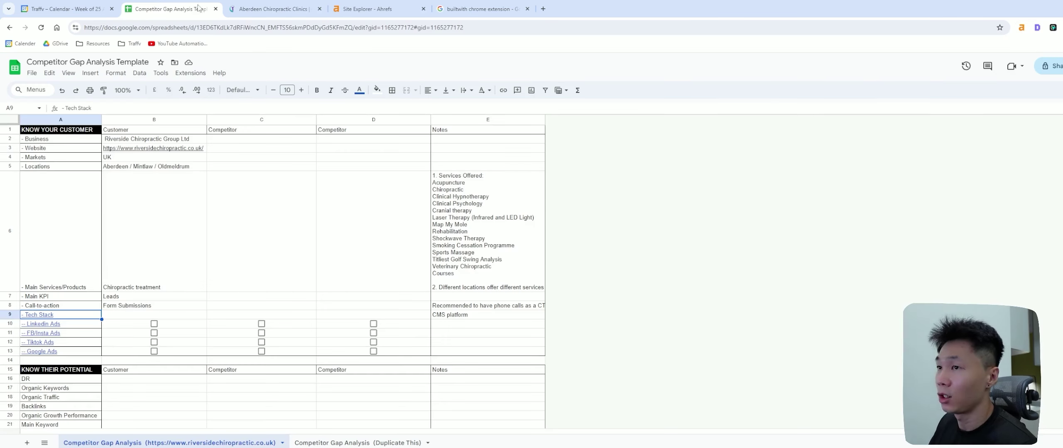
pyautogui.click(130, 316)
pyautogui.doubleClick(129, 314)
pyautogui.write('Custom coded site (PHP)')
pyautogui.hotkey('shift', 'Return')
# Clear the "CMS platform" template note in the Tech Stack row
pyautogui.click(447, 316)
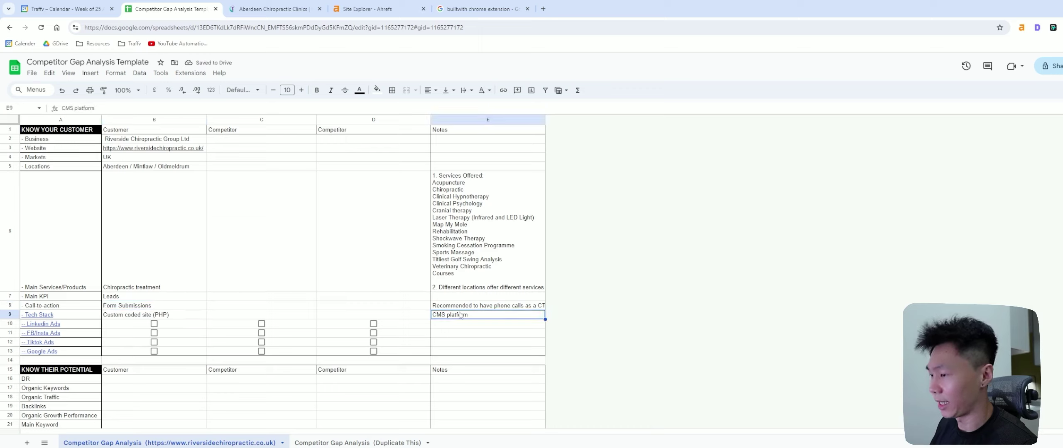
pyautogui.press('Left')
pyautogui.press('Left')
pyautogui.press('Left')
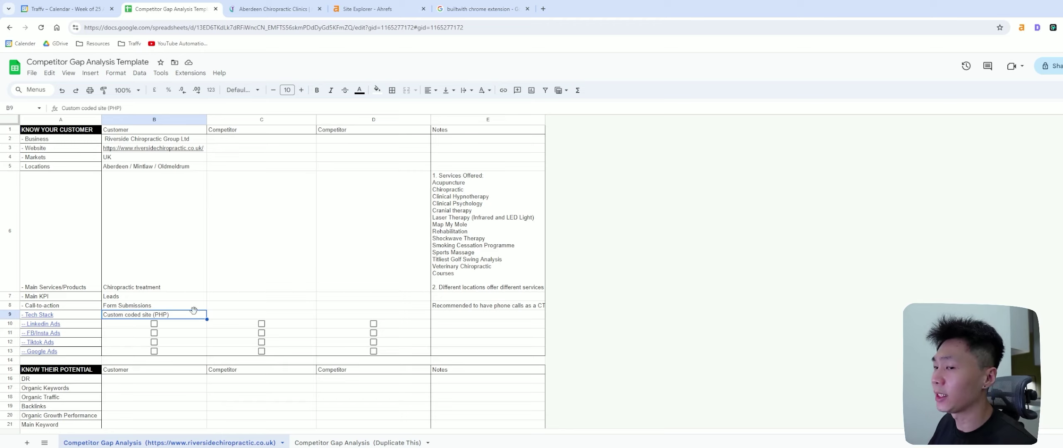
pyautogui.press('Left')
# Review the customer's Tech Stack entry and the LinkedIn, FB/Insta, Tiktok and Google Ads rows beneath it
pyautogui.click(230, 298)
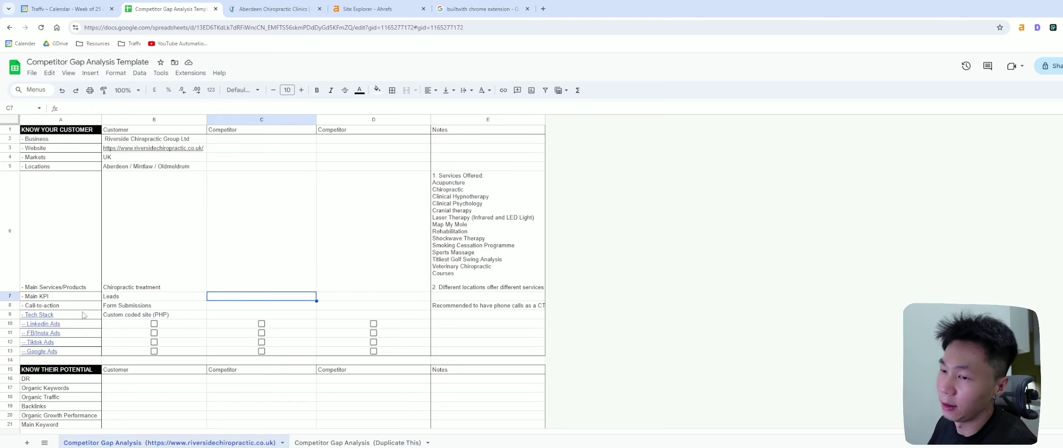
pyautogui.click(92, 316)
pyautogui.click(178, 312)
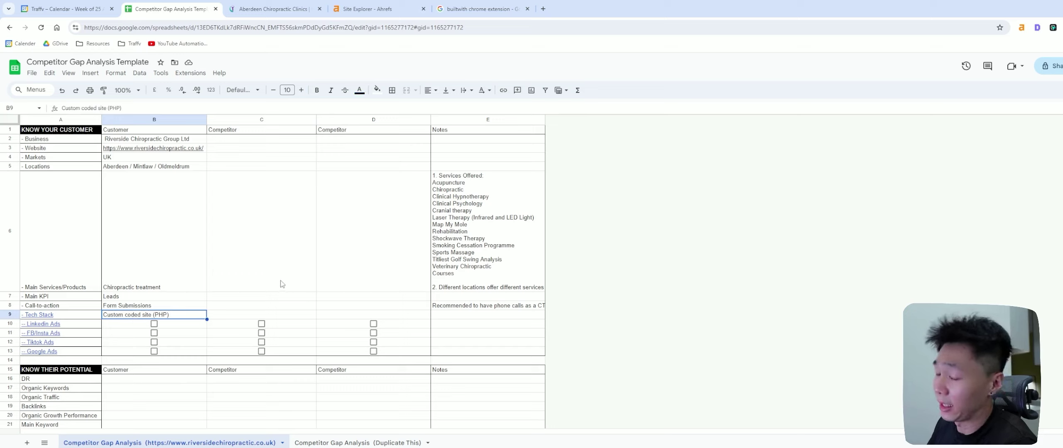
pyautogui.press('Left')
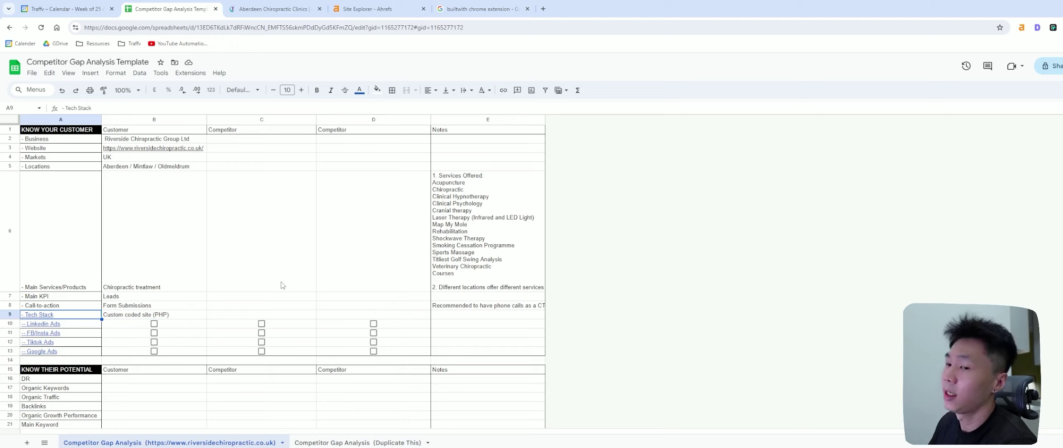
pyautogui.press('Down')
pyautogui.press('Down')
pyautogui.press('Down')
pyautogui.press('Down')
pyautogui.press('Up')
pyautogui.press('Up')
pyautogui.press('Up')
pyautogui.press('Up')
pyautogui.press('Down')
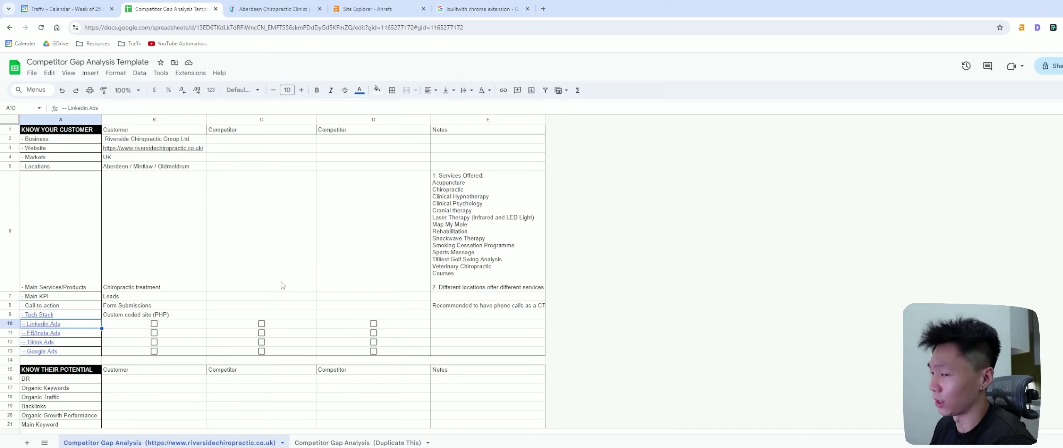
pyautogui.press('Down')
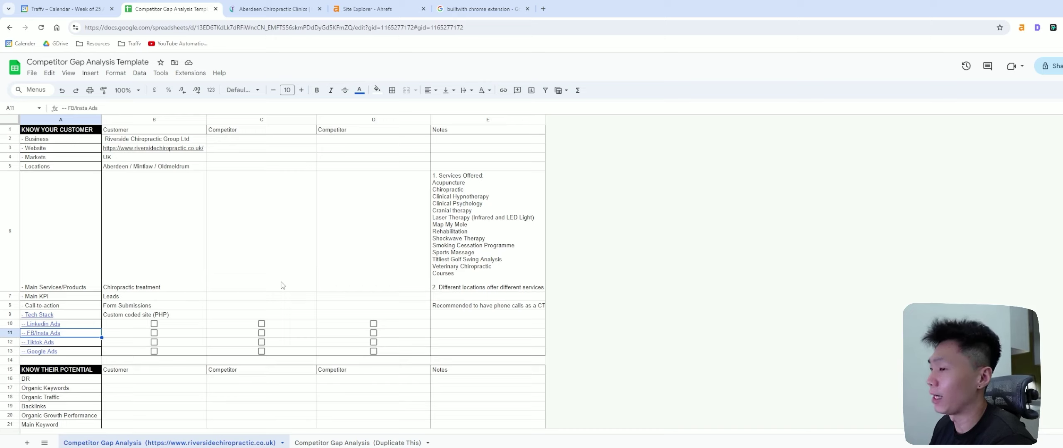
pyautogui.press('Down')
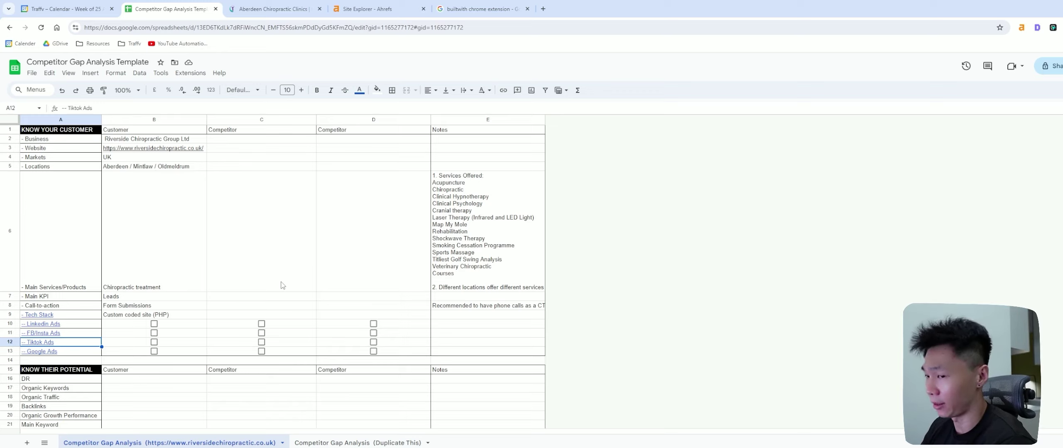
pyautogui.click(78, 326)
pyautogui.click(135, 315)
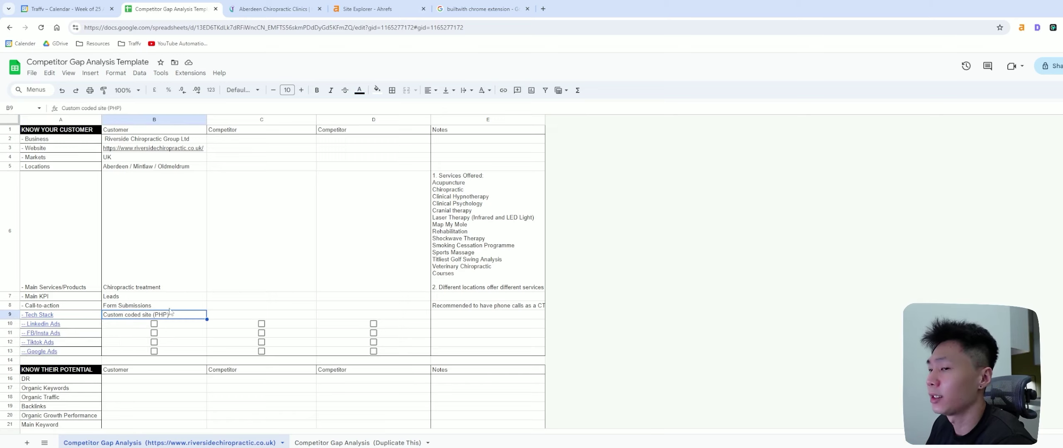
pyautogui.click(40, 324)
pyautogui.click(75, 340)
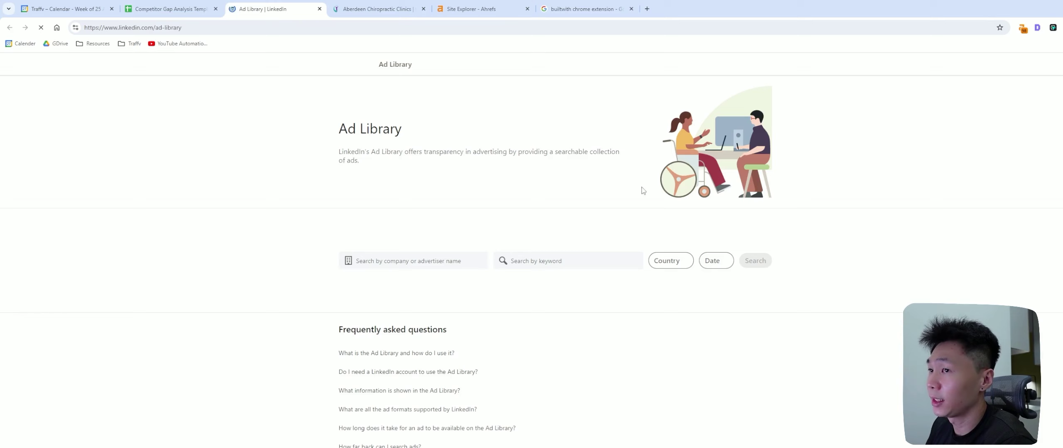
pyautogui.hotkey('ctrl', 'Tab')
pyautogui.hotkey('ctrl', 'shift', 'Tab')
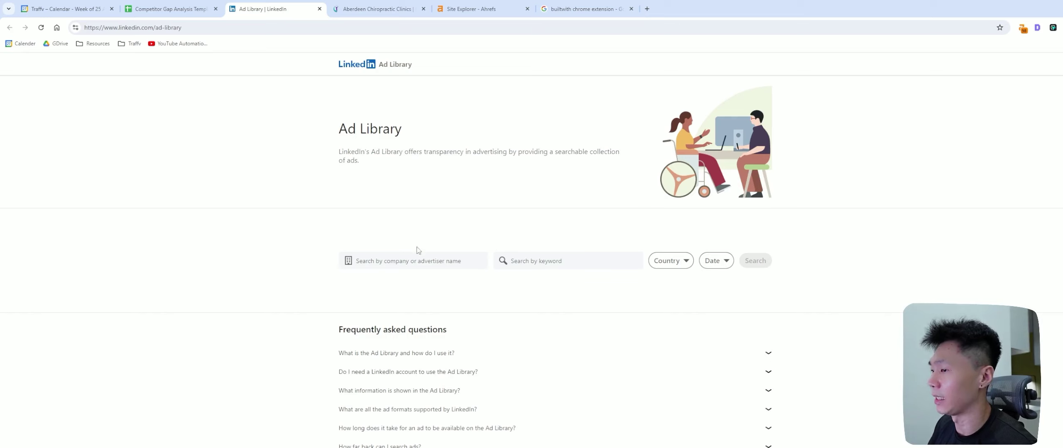
pyautogui.click(418, 260)
pyautogui.write('https://www.riversidechiropractic.co.uk/')
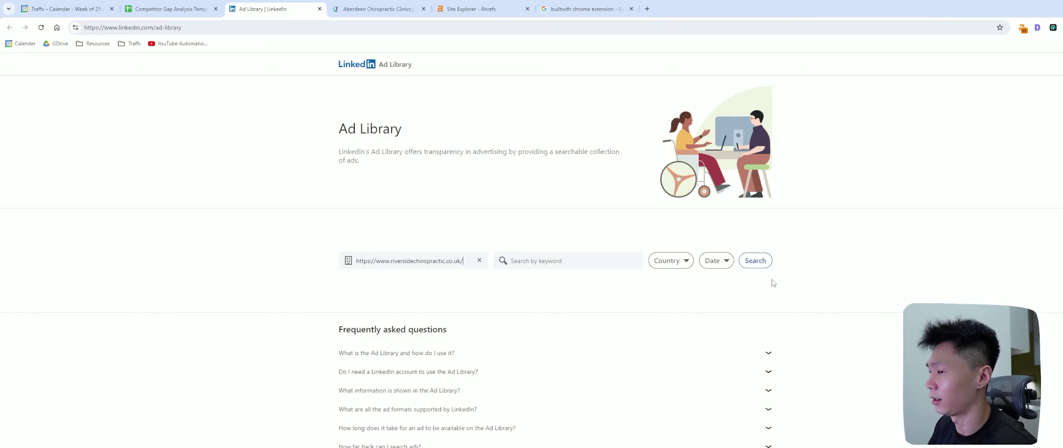
pyautogui.click(755, 260)
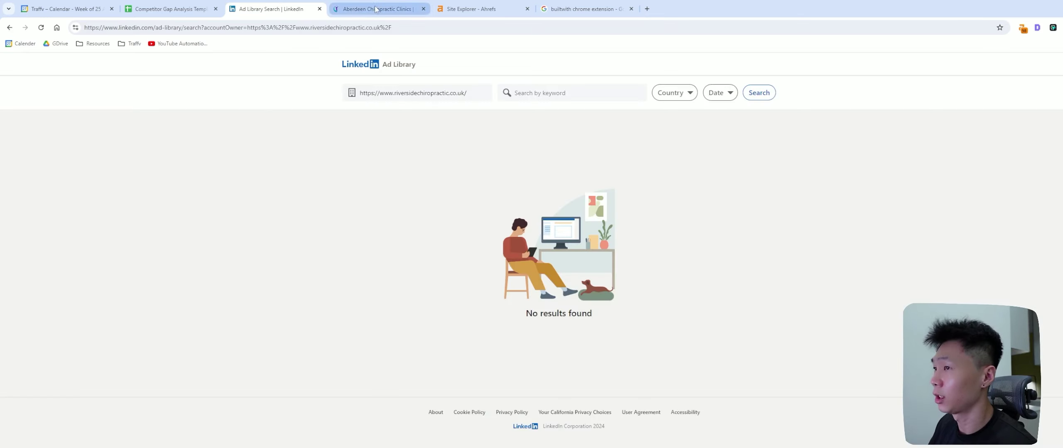
# Copy the customer's business name from the spreadsheet and search the LinkedIn Ad Library for "Riverside Chiropractic Group Ltd"
pyautogui.hotkey('ctrl', 'Tab')
pyautogui.scroll(-5, 885, 306)
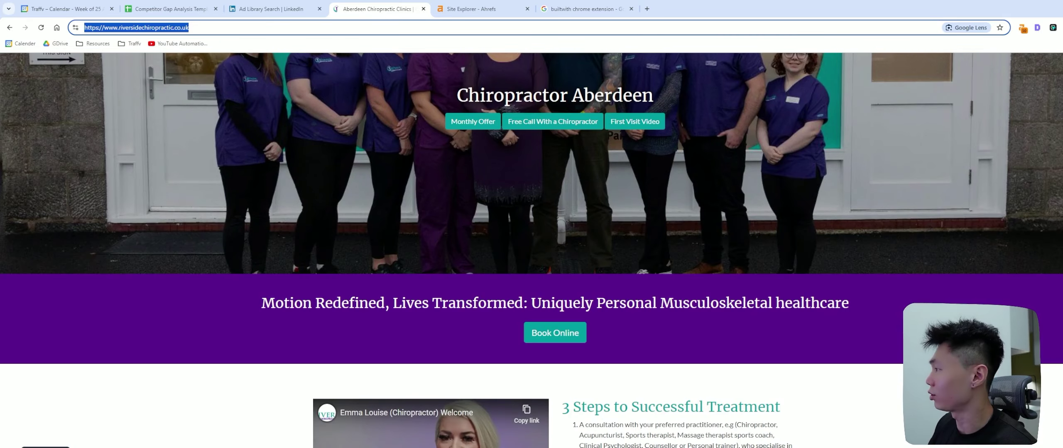
pyautogui.click(174, 8)
pyautogui.click(170, 139)
pyautogui.hotkey('ctrl', 'c')
pyautogui.hotkey('ctrl', 'Tab')
pyautogui.click(415, 93)
pyautogui.hotkey('ctrl', 'a')
pyautogui.hotkey('ctrl', 'v')
pyautogui.click(759, 93)
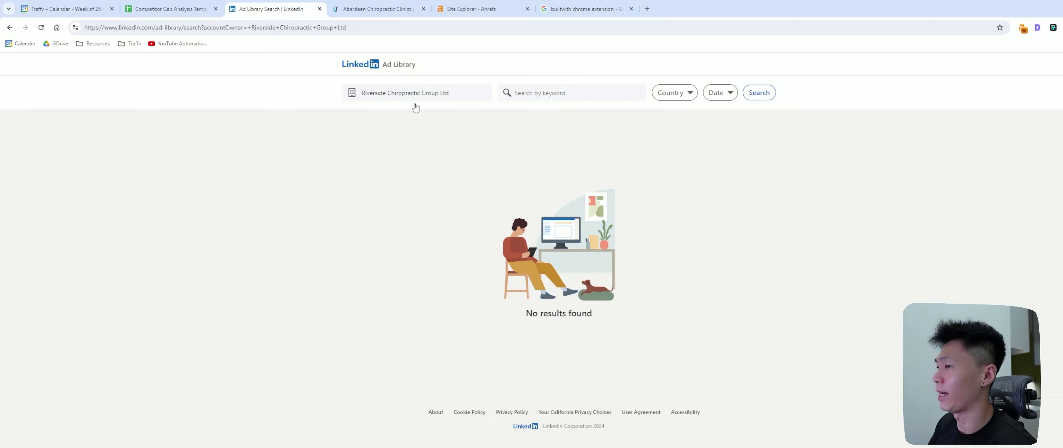
# Check the footer of the customer's website for its social media links
pyautogui.click(381, 10)
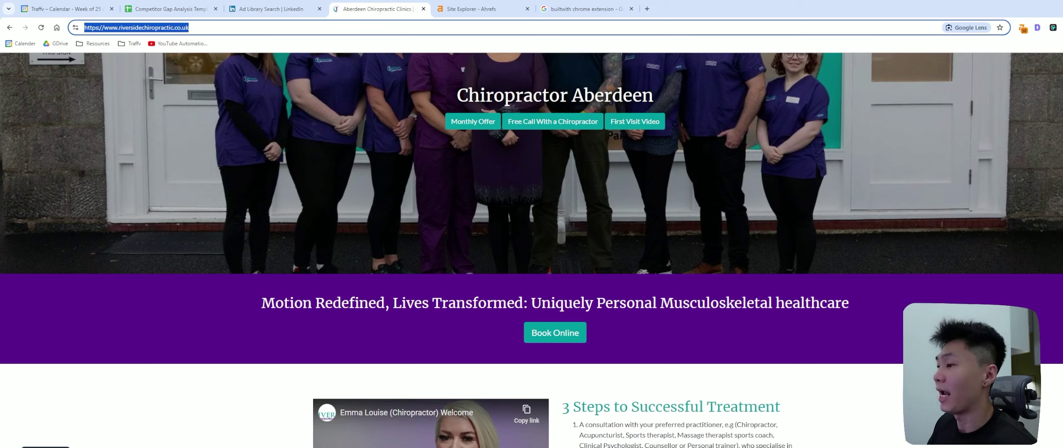
pyautogui.scroll(-20, 532, 249)
pyautogui.scroll(-6, 499, 320)
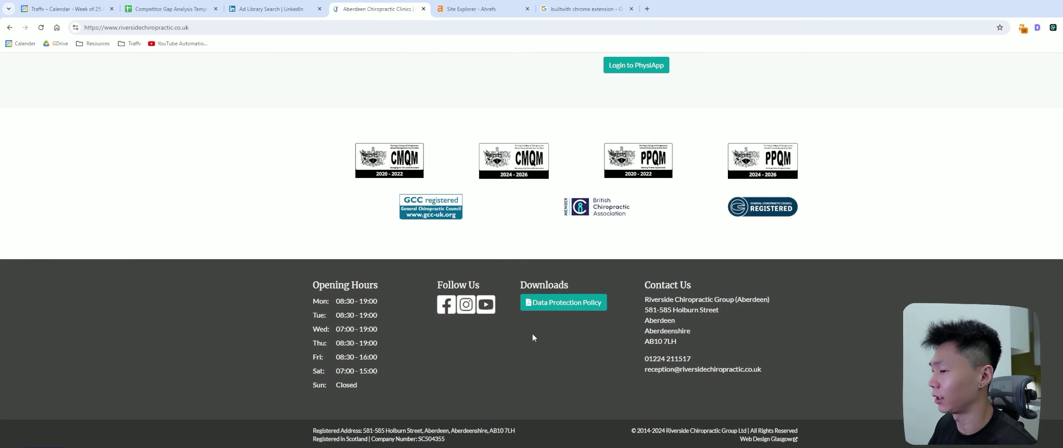
pyautogui.scroll(3, 531, 336)
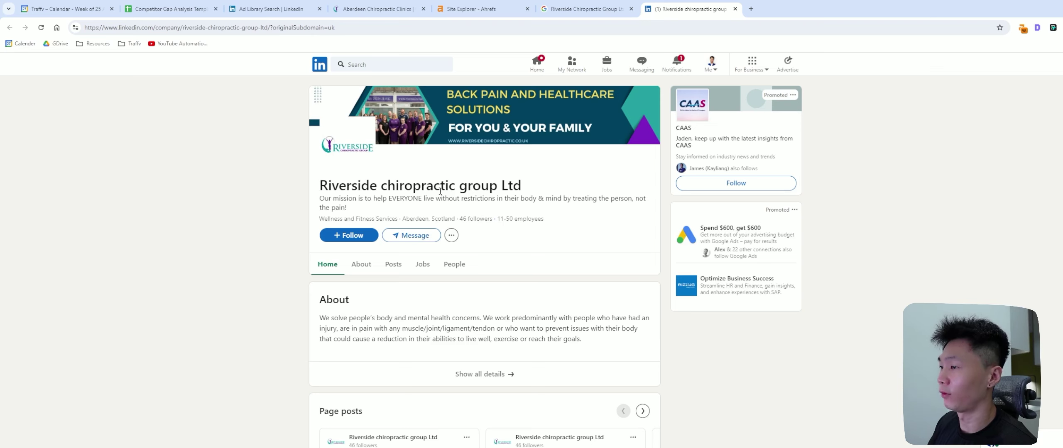
# View the ad library of Riverside chiropractic group Ltd from its LinkedIn company posts, and close the LinkedIn and ad library tabs
pyautogui.click(411, 269)
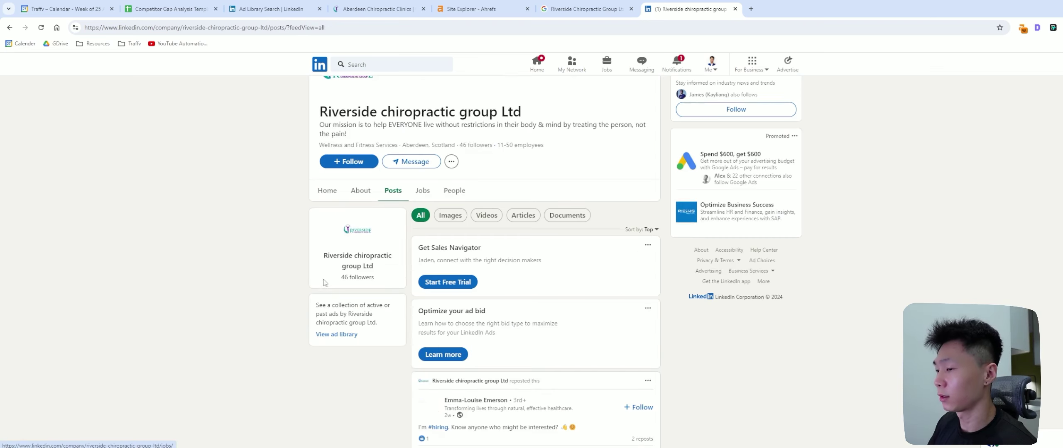
pyautogui.click(336, 334)
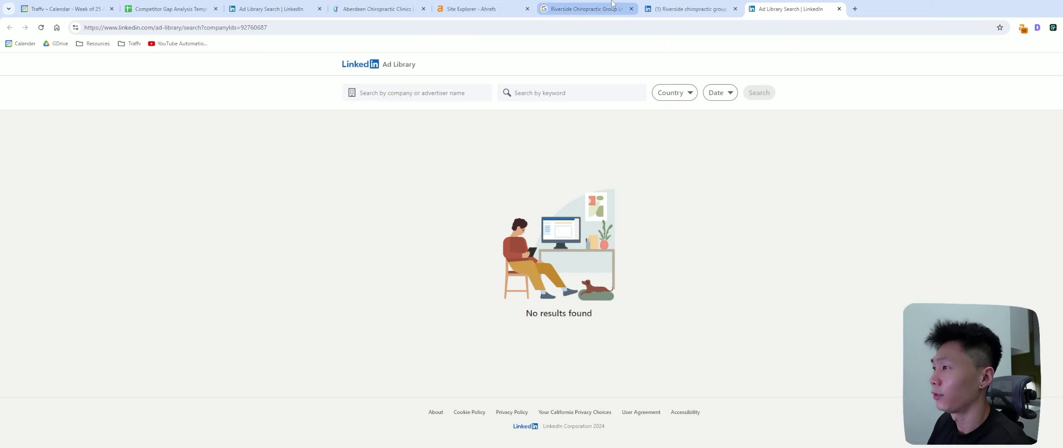
pyautogui.click(681, 9)
pyautogui.hotkey('ctrl', 'w')
pyautogui.hotkey('ctrl', 'w')
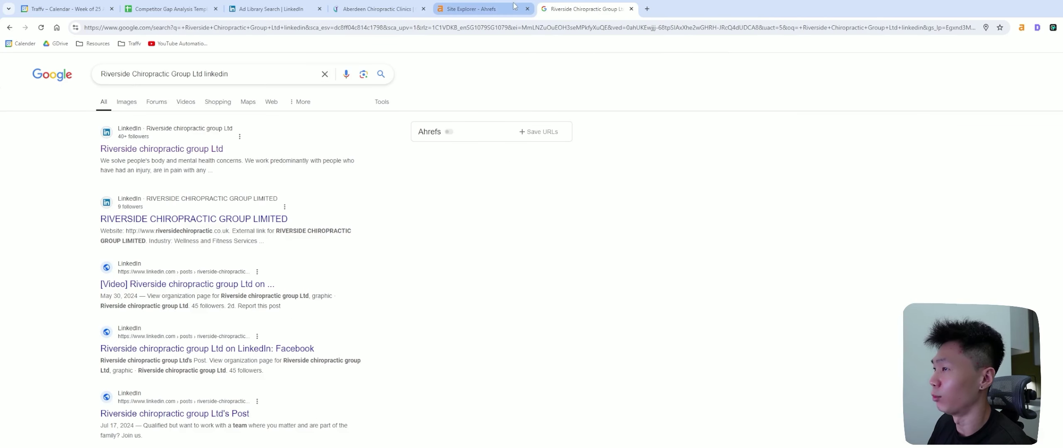
pyautogui.click(374, 8)
pyautogui.click(311, 9)
pyautogui.click(319, 9)
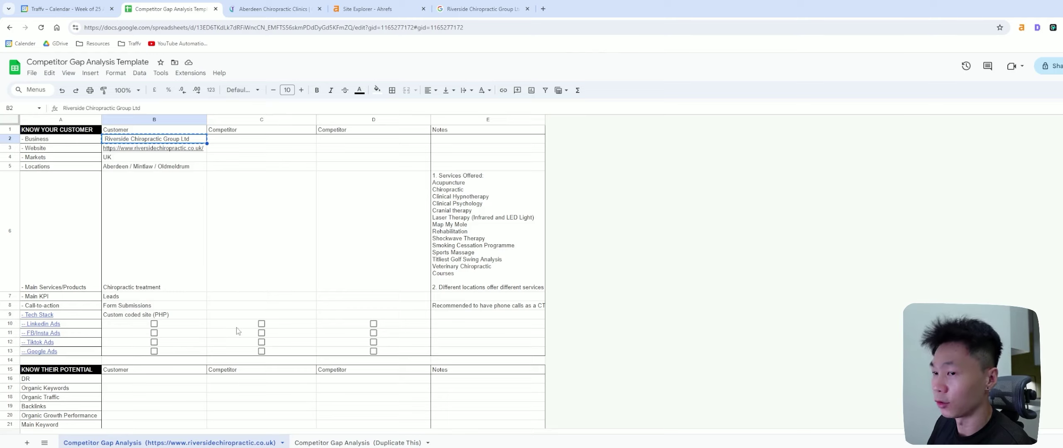
# Open the Meta Ad Library linked in the spreadsheet's FB/Insta Ads row and check the available ad categories
pyautogui.click(73, 336)
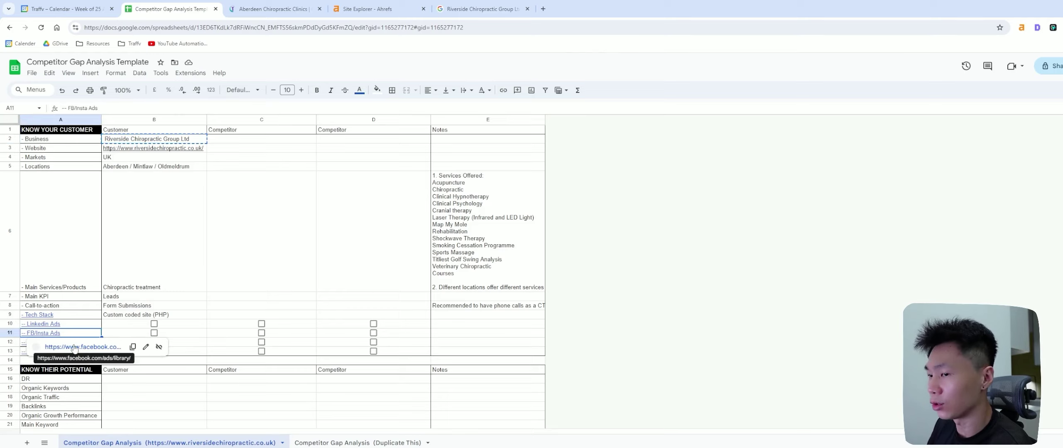
pyautogui.click(75, 349)
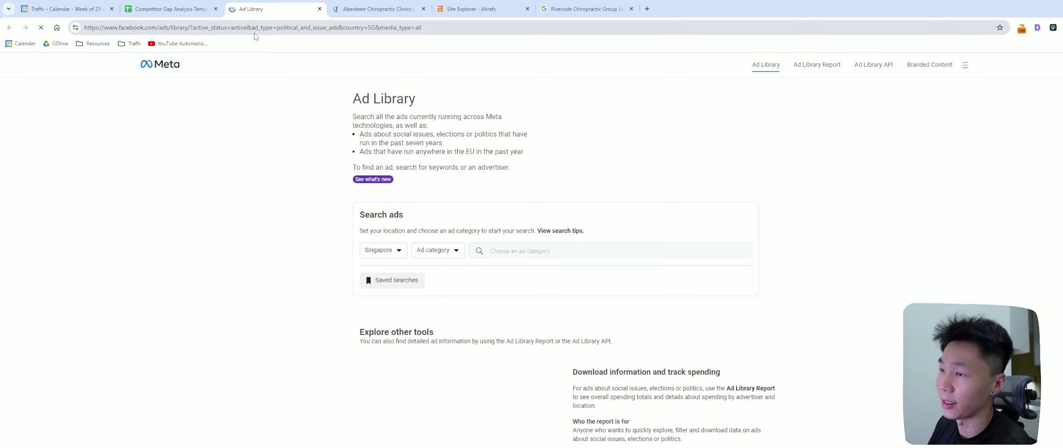
pyautogui.click(456, 250)
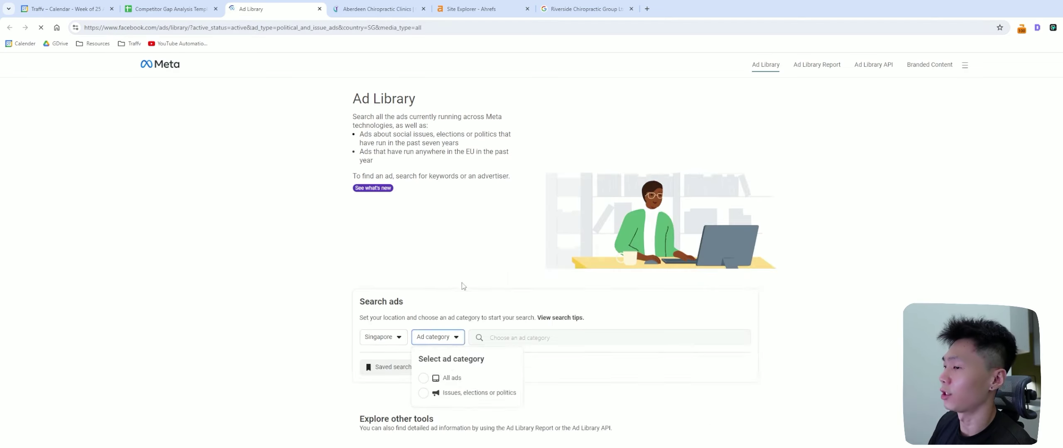
pyautogui.click(718, 284)
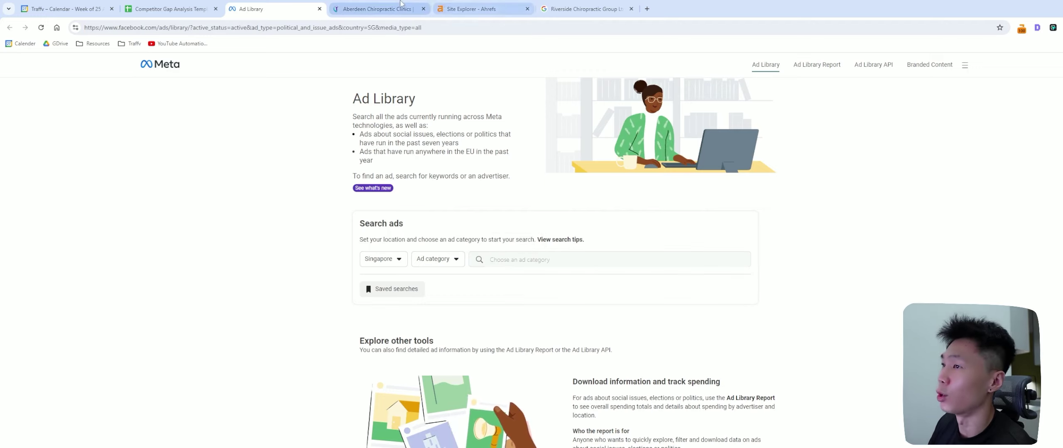
# Open the customer's Facebook page from its website footer in a new tab and check the page's address
pyautogui.click(373, 8)
pyautogui.scroll(-3, 915, 267)
pyautogui.rightClick(451, 309)
pyautogui.click(489, 193)
pyautogui.hotkey('ctrl', 'Tab')
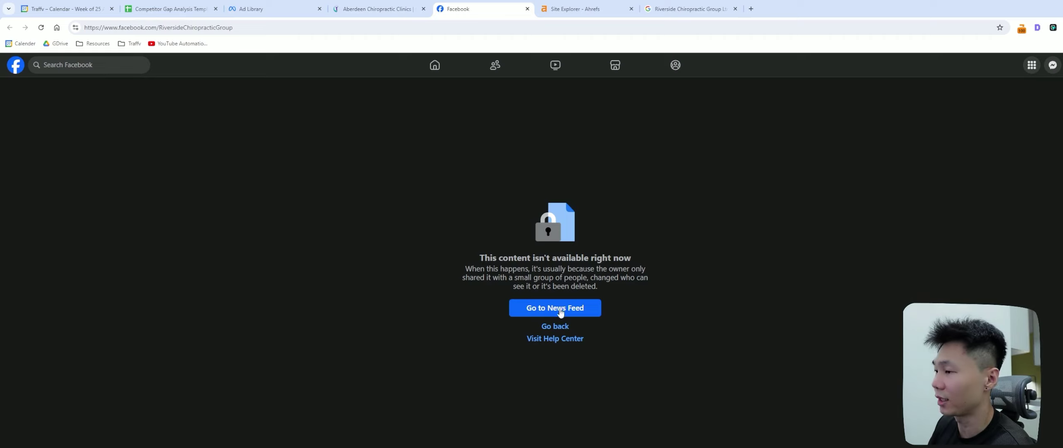
pyautogui.click(151, 27)
pyautogui.press('End')
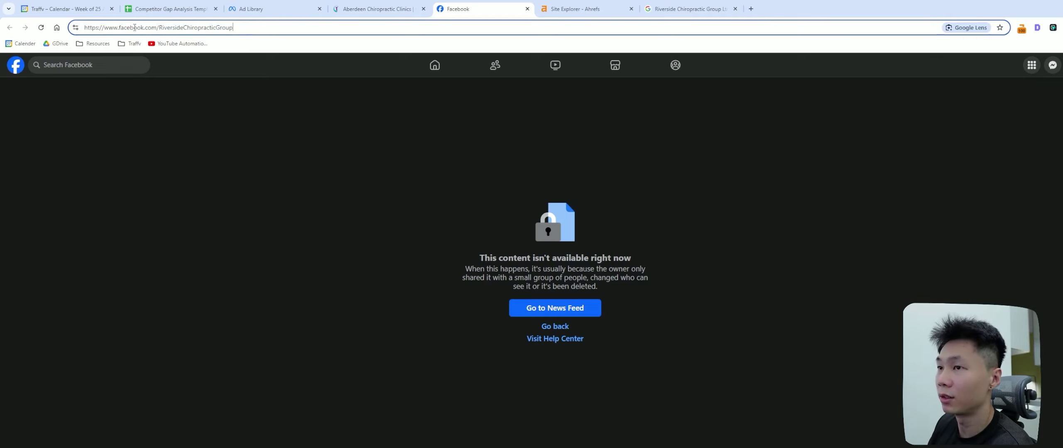
pyautogui.hotkey('ctrl', 'a')
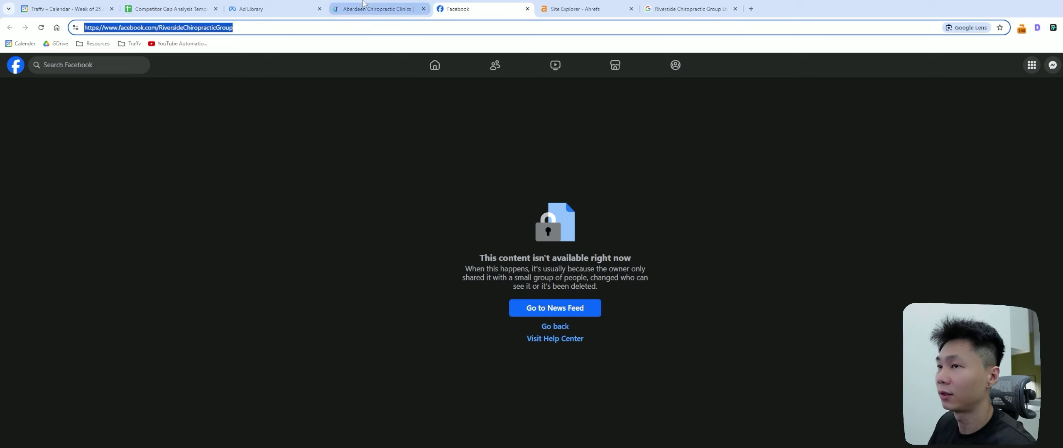
pyautogui.click(286, 32)
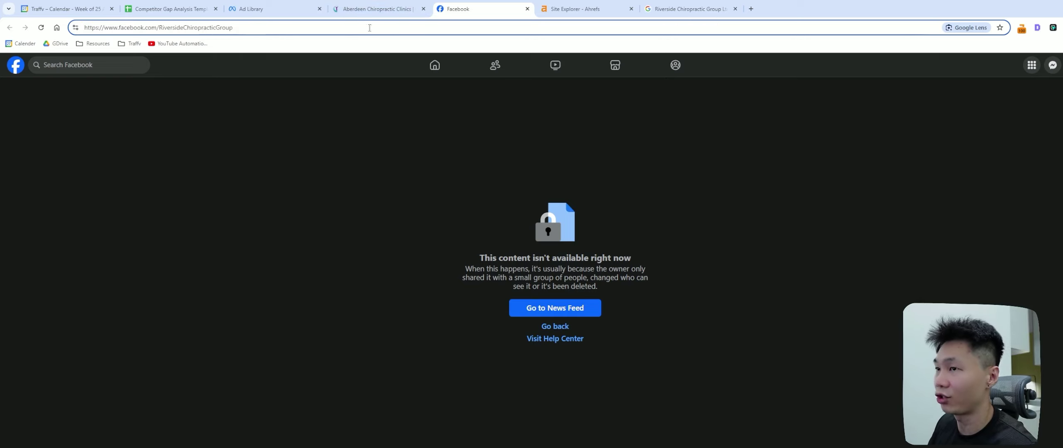
# Search Google for "Riverside Chiropractic Group Ltd facebook" and open the matching results in new tabs
pyautogui.click(376, 8)
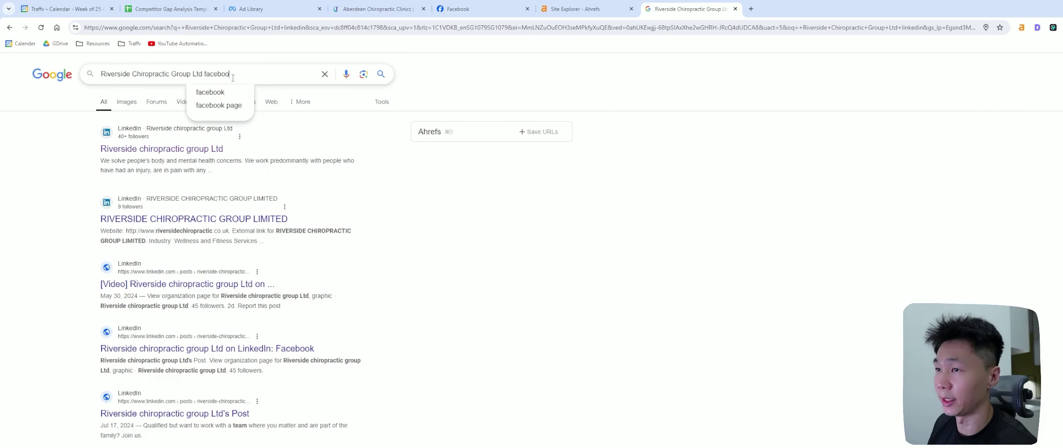
pyautogui.write('k')
pyautogui.press('Return')
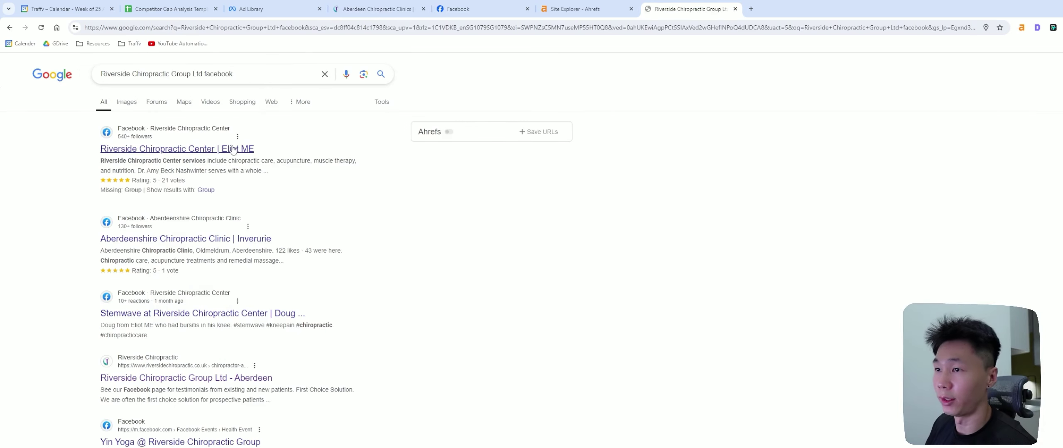
pyautogui.middleClick(178, 151)
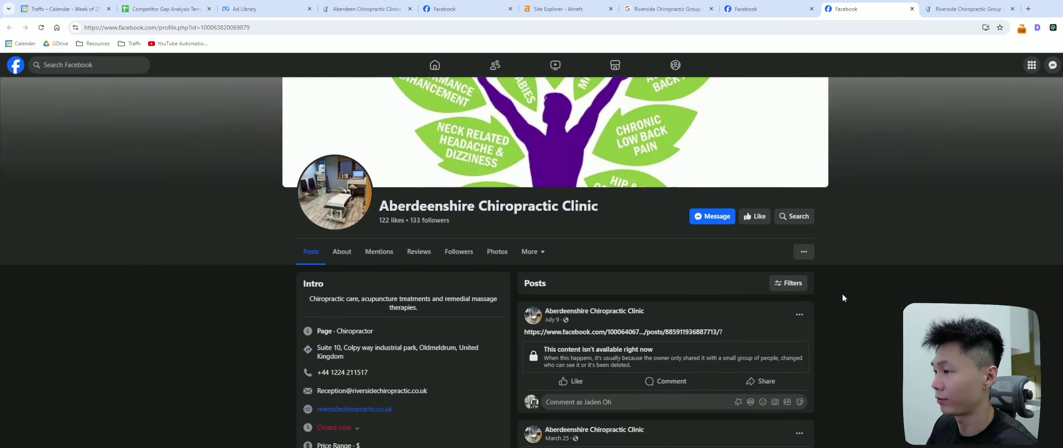
# Check the Aberdeenshire Chiropractic Clinic Facebook page's intro and linked website, then close the website
pyautogui.scroll(-5, 615, 240)
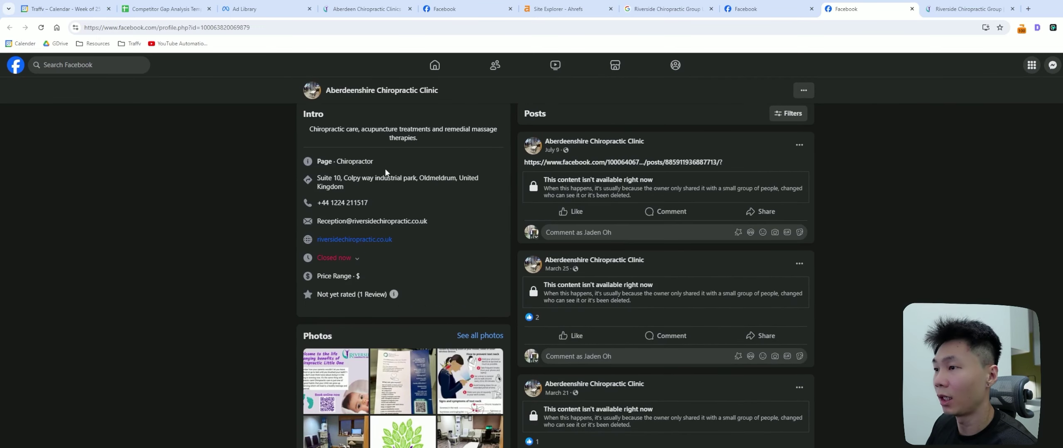
pyautogui.middleClick(354, 239)
pyautogui.click(871, 9)
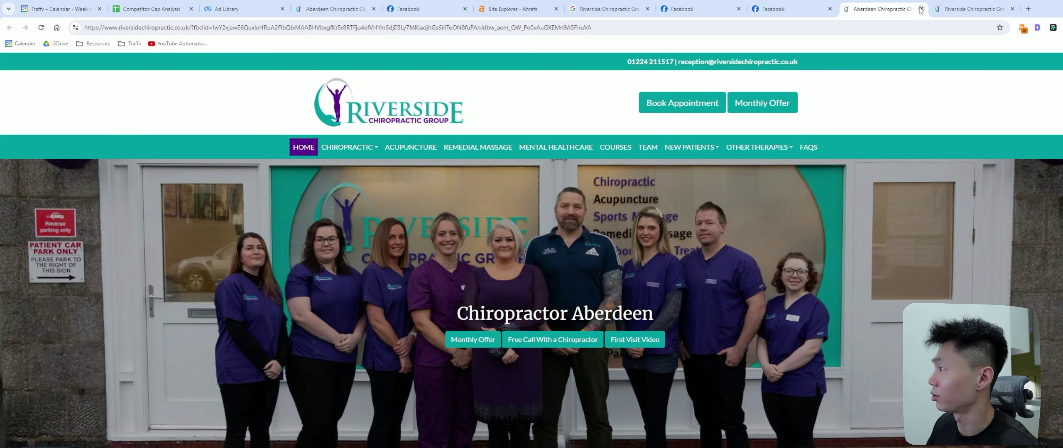
pyautogui.click(921, 8)
pyautogui.scroll(5, 476, 196)
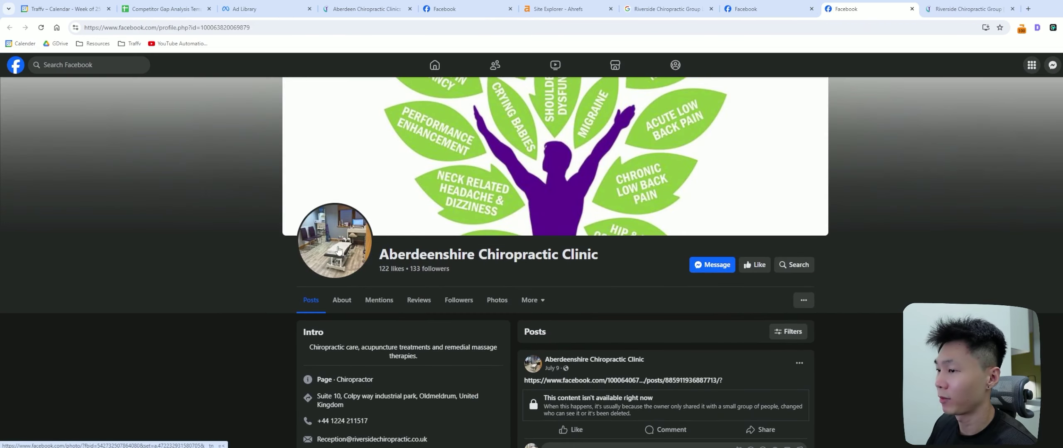
# Open the full page transparency details for the Aberdeenshire Chiropractic Clinic Facebook page
pyautogui.scroll(-2, 214, 284)
pyautogui.click(340, 214)
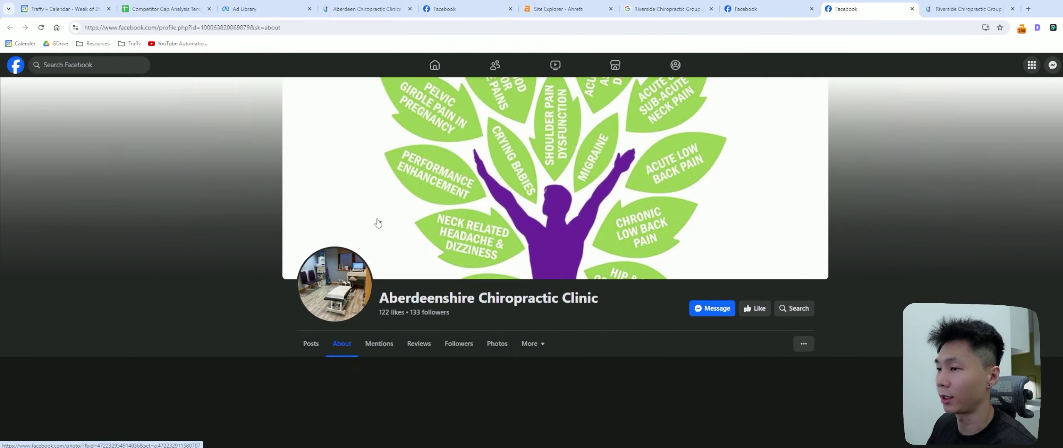
pyautogui.scroll(-4, 336, 218)
pyautogui.click(365, 243)
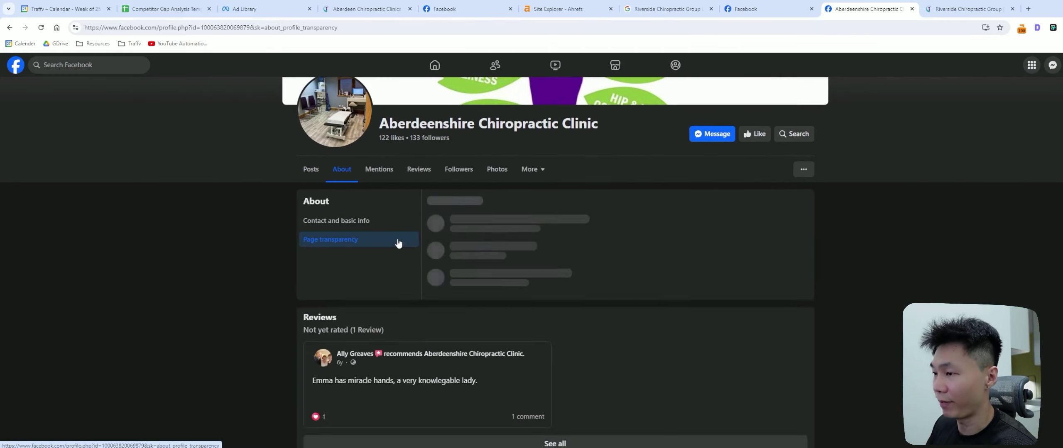
pyautogui.moveTo(586, 296); pyautogui.dragTo(432, 294)
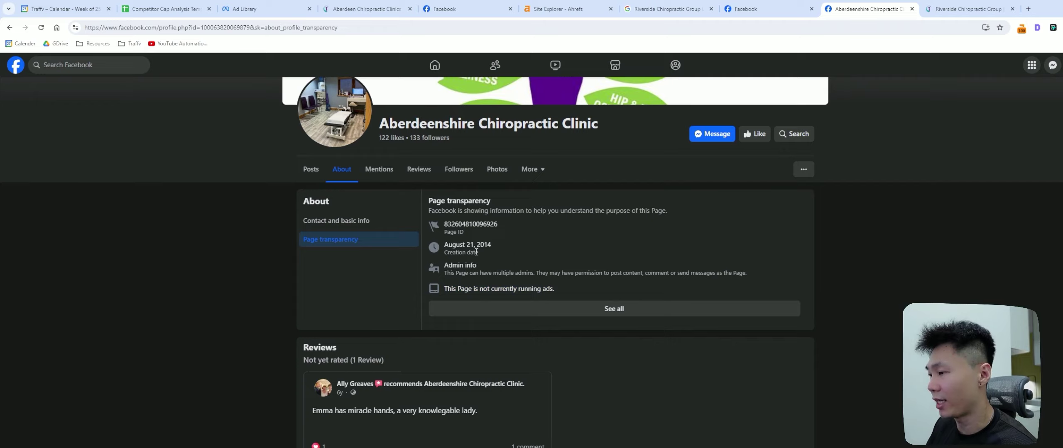
pyautogui.click(736, 312)
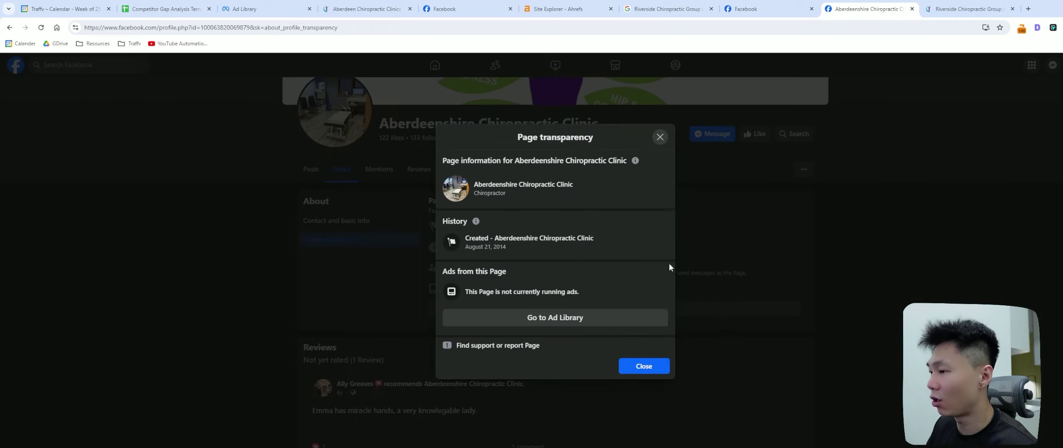
# View the clinic's ads in the Ad Library and remove the active-ads status filter
pyautogui.click(593, 316)
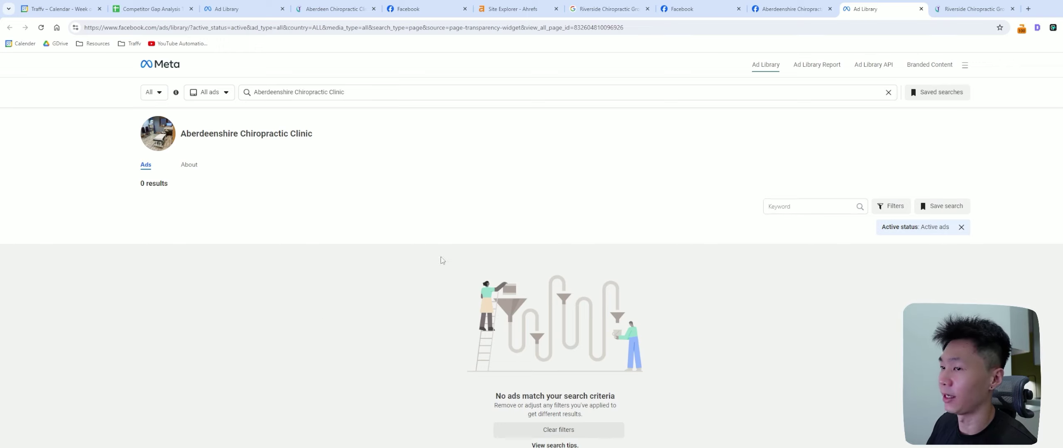
pyautogui.click(962, 227)
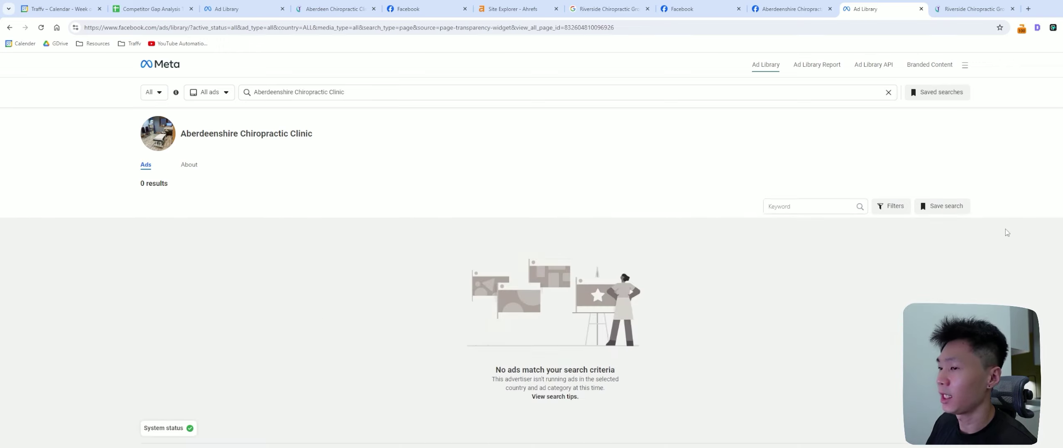
pyautogui.scroll(-1, 659, 259)
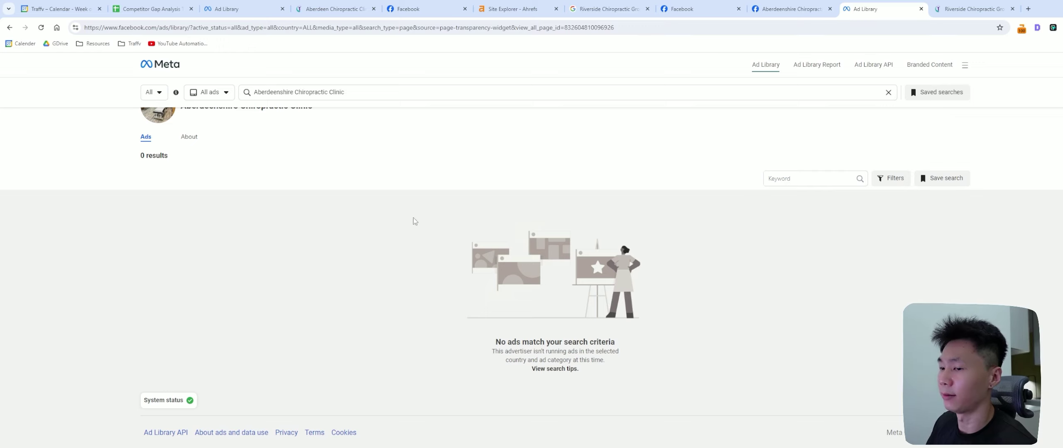
pyautogui.scroll(1, 487, 232)
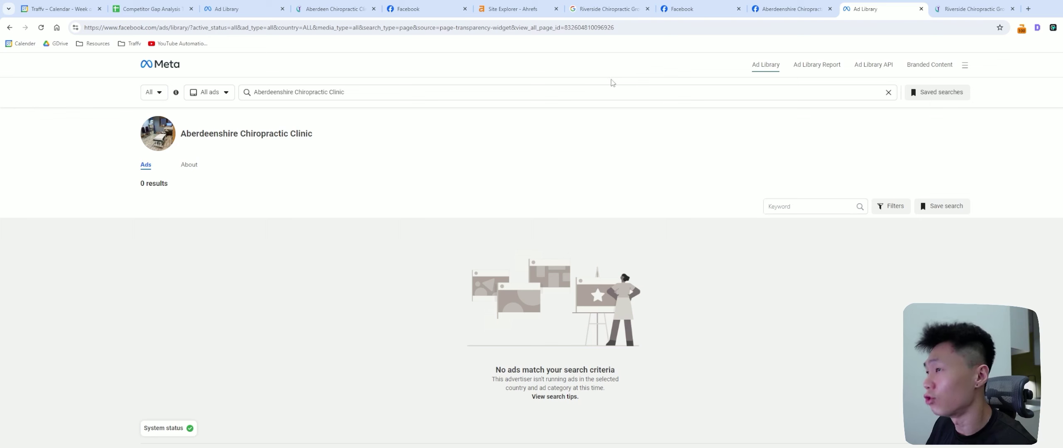
# Return to the Competitor Gap Analysis sheet and open TikTok Creative Center's top ads search
pyautogui.click(162, 8)
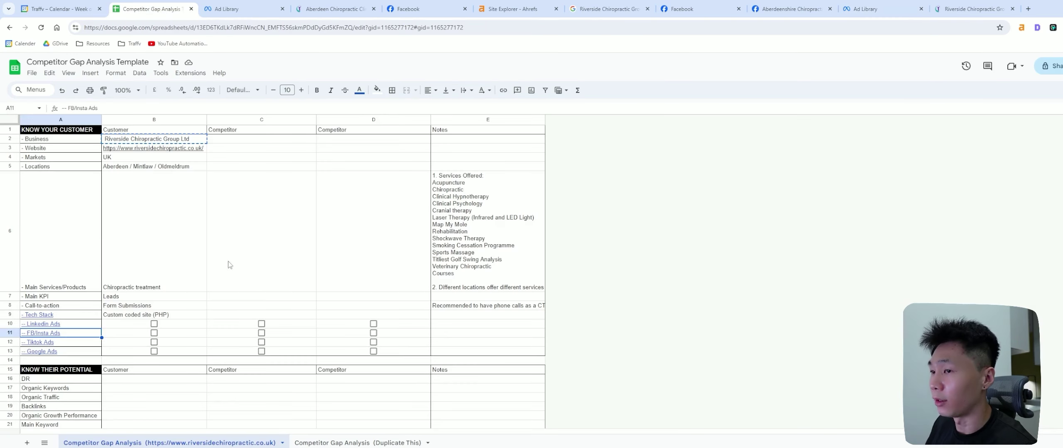
pyautogui.click(301, 231)
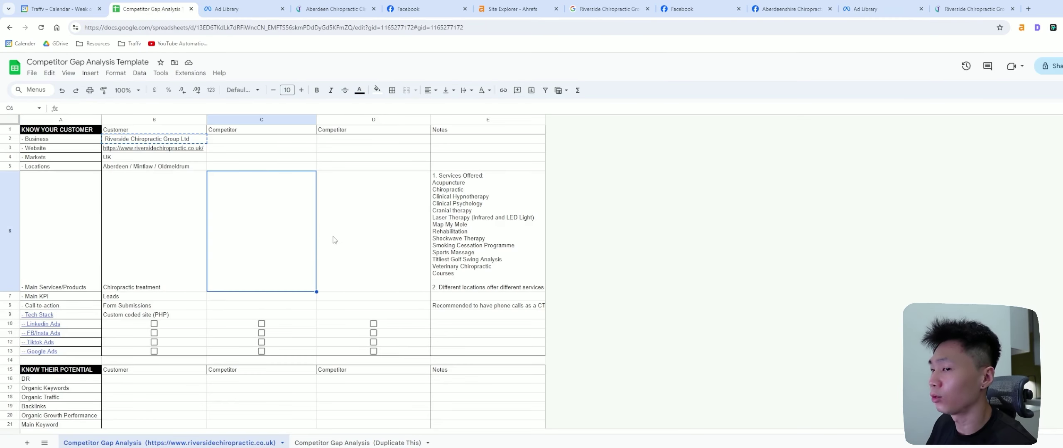
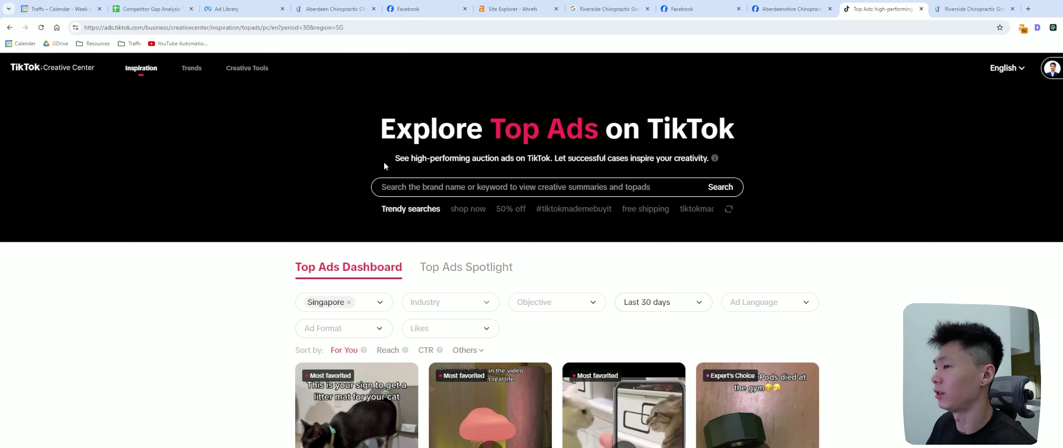
pyautogui.moveTo(383, 162); pyautogui.dragTo(712, 173)
pyautogui.click(623, 184)
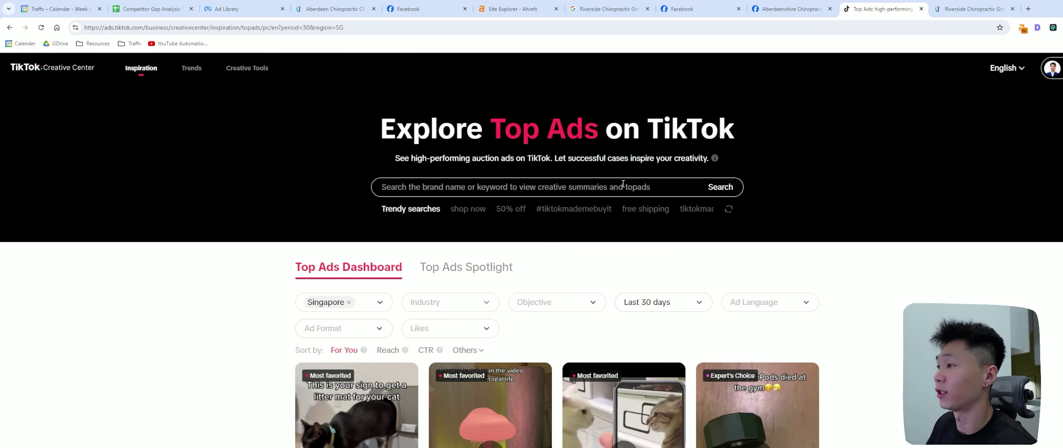
pyautogui.click(586, 12)
pyautogui.click(681, 9)
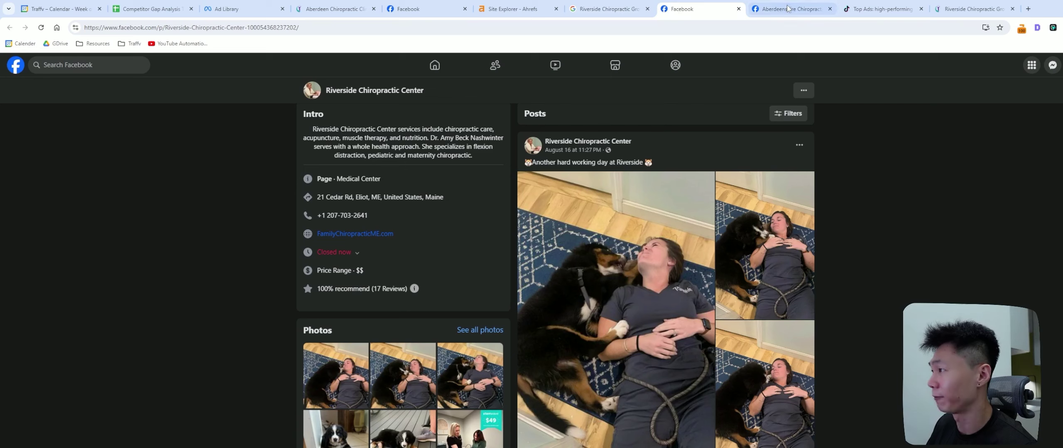
pyautogui.click(319, 9)
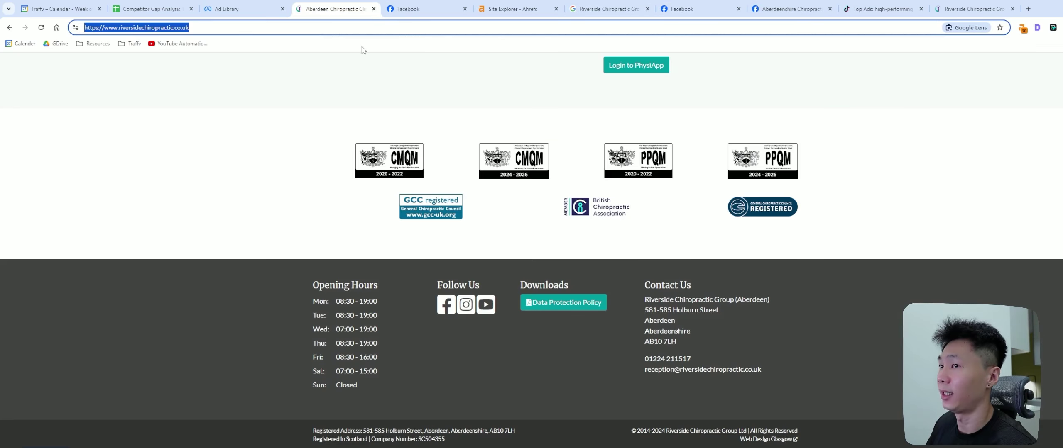
pyautogui.click(607, 8)
pyautogui.click(680, 8)
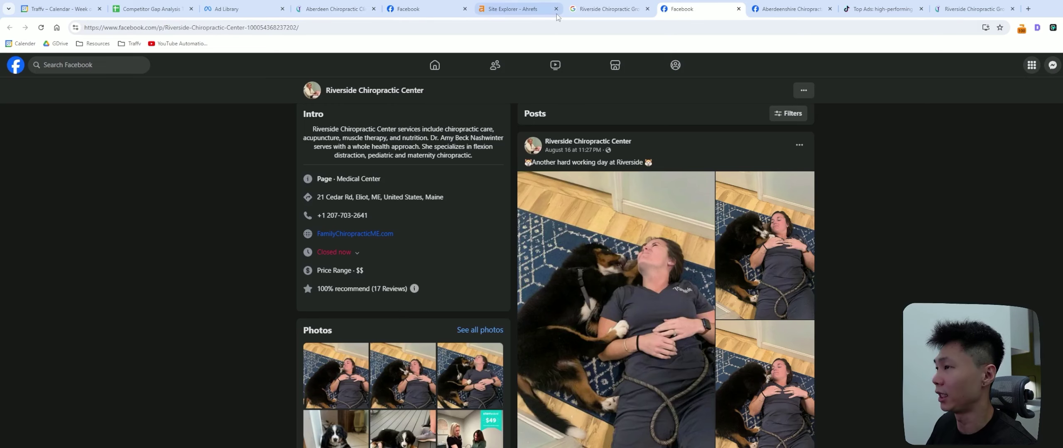
pyautogui.click(829, 9)
pyautogui.click(738, 9)
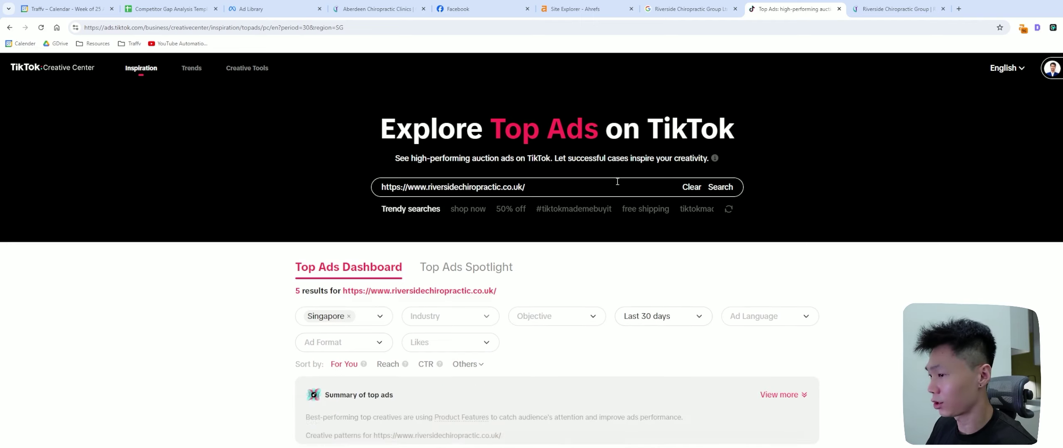
# Change the top ads region filter from Singapore to United Kingdom
pyautogui.scroll(-2, 498, 199)
pyautogui.click(380, 231)
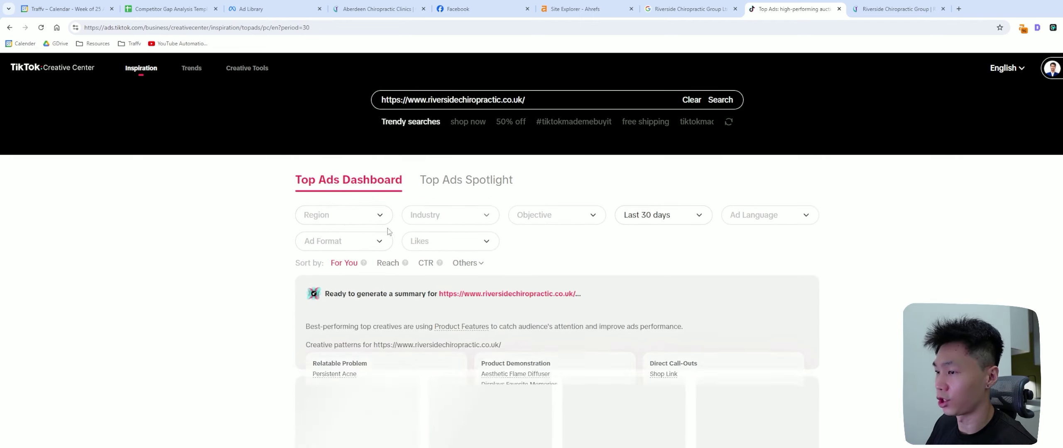
pyautogui.click(379, 215)
pyautogui.write('uni')
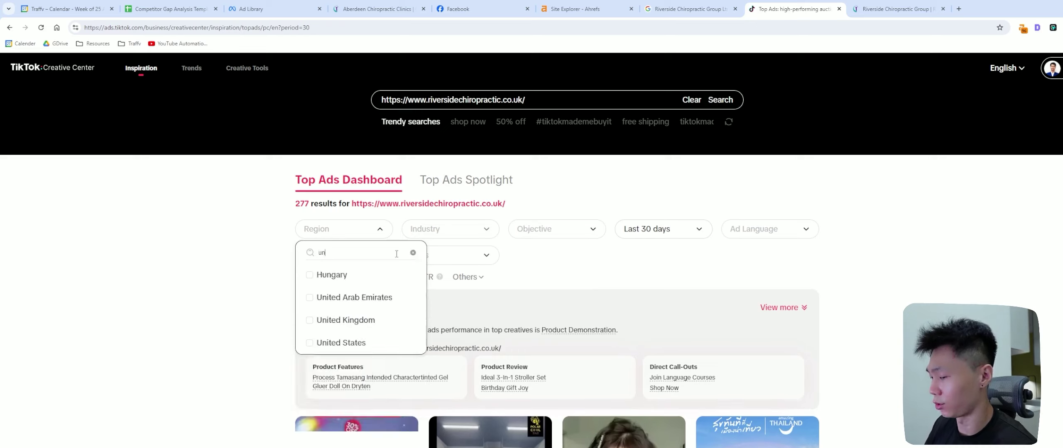
pyautogui.click(386, 286)
pyautogui.click(854, 232)
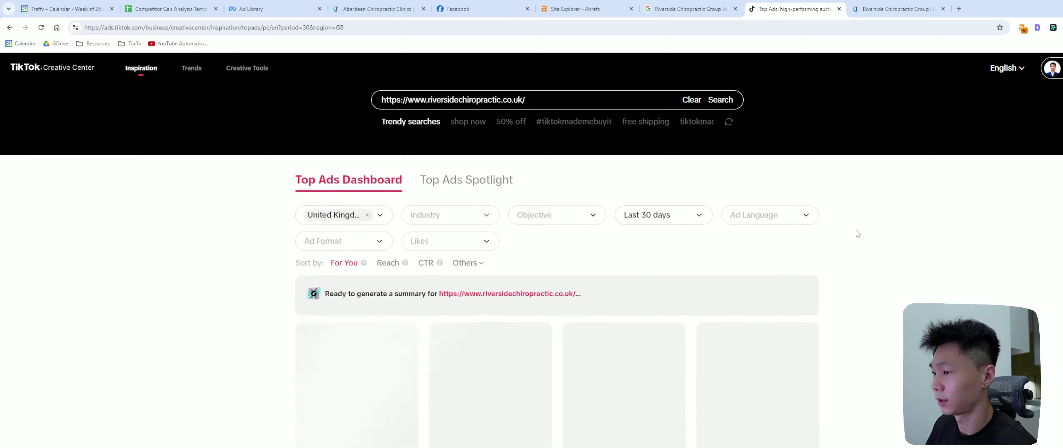
# Look through the United Kingdom top ads for any belonging to the chiropractic clinic
pyautogui.scroll(-5, 864, 239)
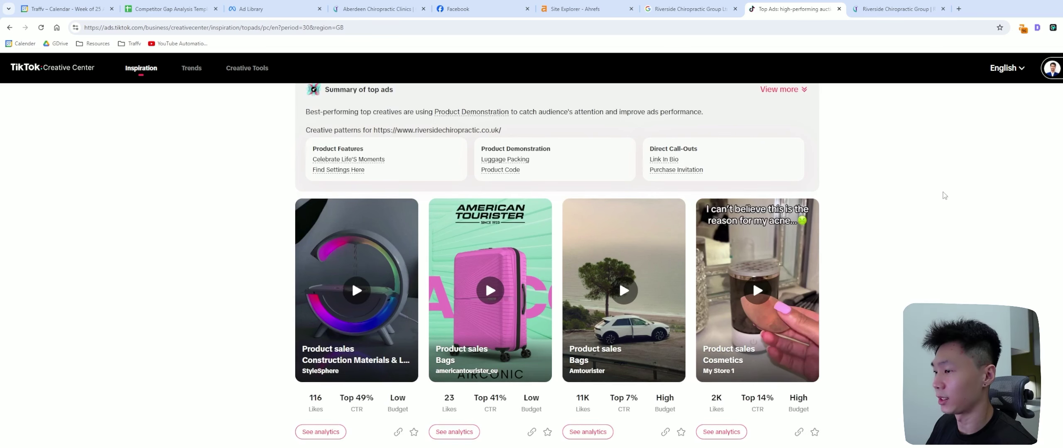
pyautogui.scroll(1, 960, 177)
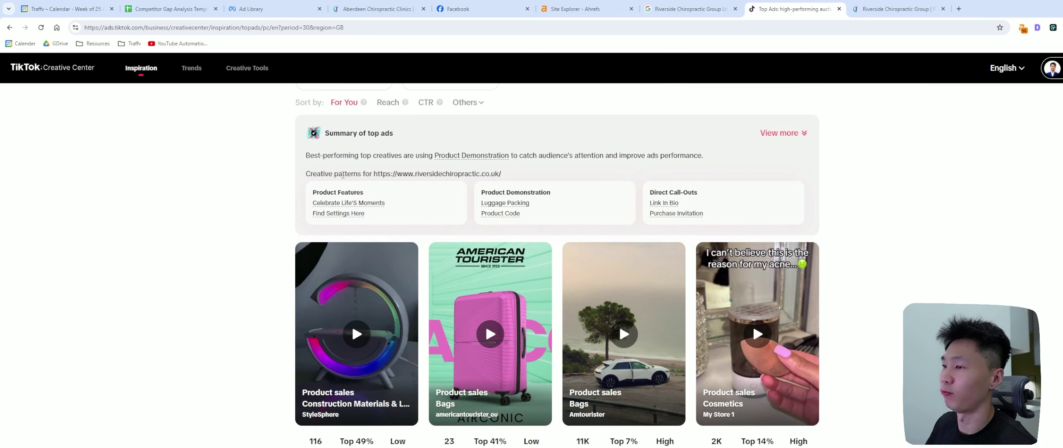
pyautogui.scroll(-9, 832, 230)
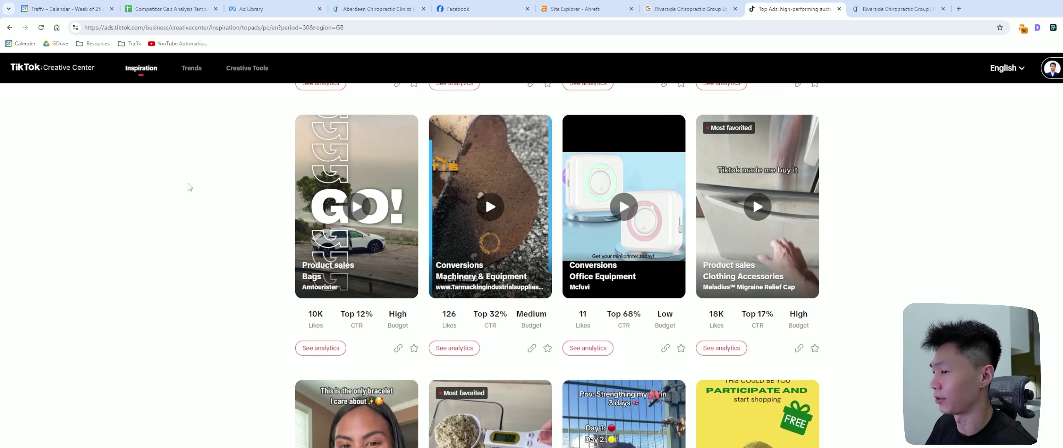
pyautogui.scroll(-5, 485, 196)
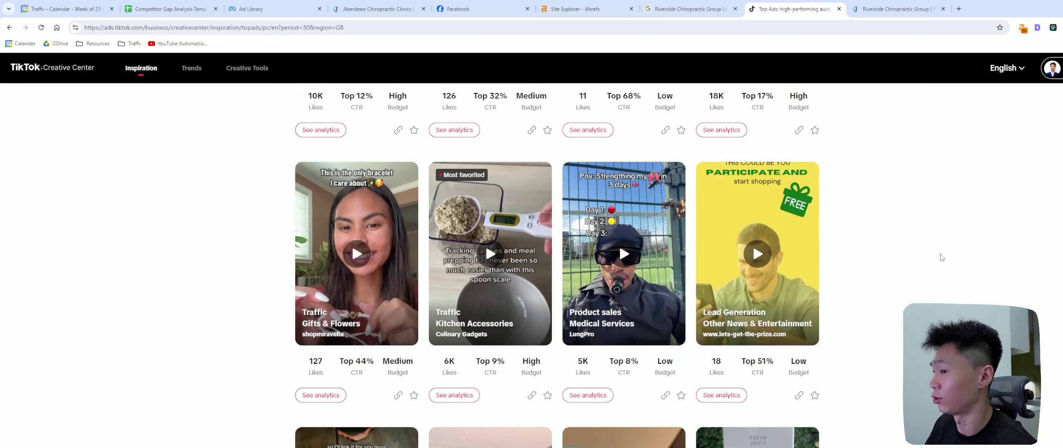
pyautogui.scroll(8, 943, 255)
pyautogui.scroll(15, 351, 243)
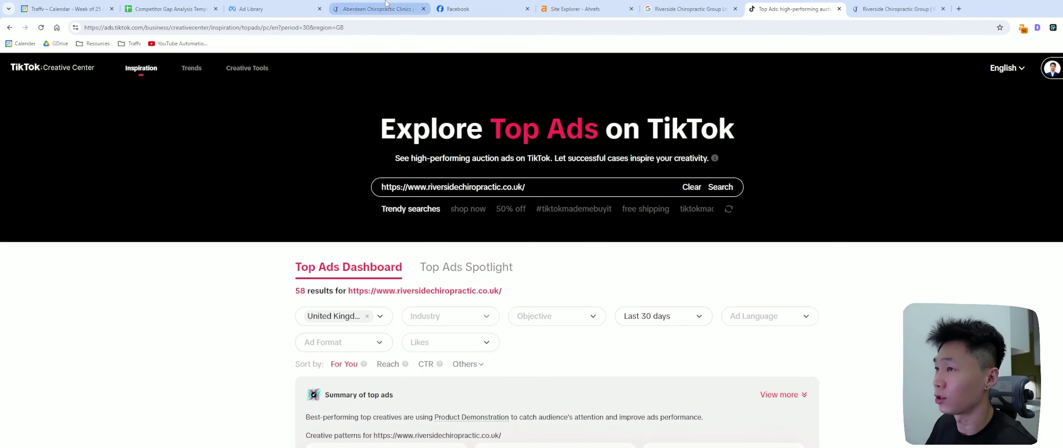
# Look over the clinic website's contact form and footer
pyautogui.click(378, 8)
pyautogui.scroll(7, 360, 141)
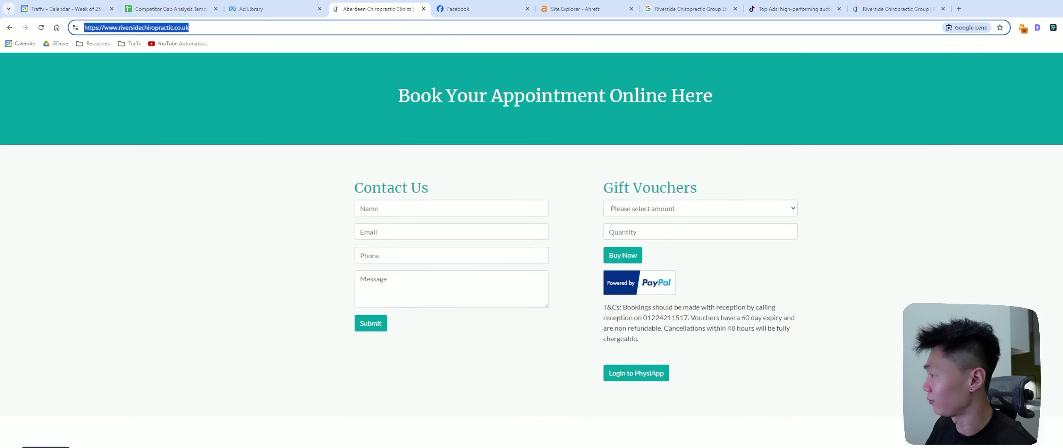
pyautogui.scroll(-5, 691, 339)
pyautogui.scroll(-2, 645, 399)
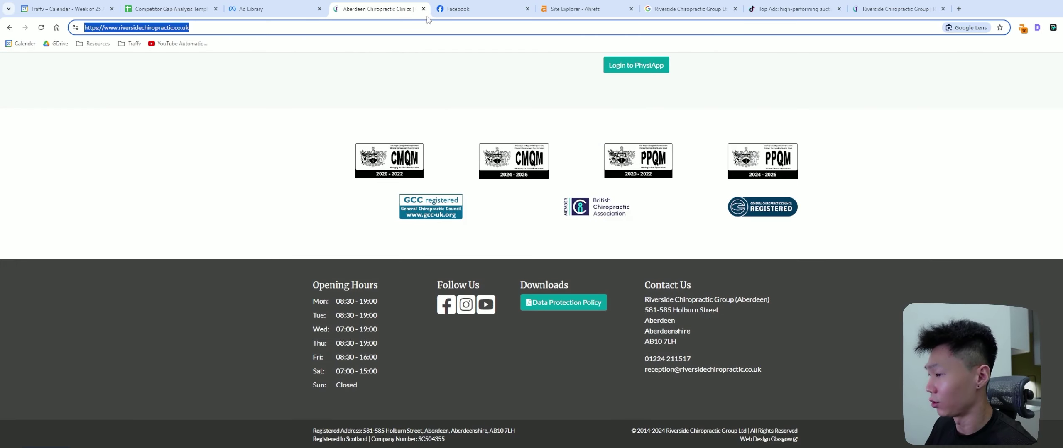
# Copy the business name from the sheet, search TikTok top ads for "Riverside Chiropractic Group Ltd", and review the results
pyautogui.click(170, 9)
pyautogui.click(184, 141)
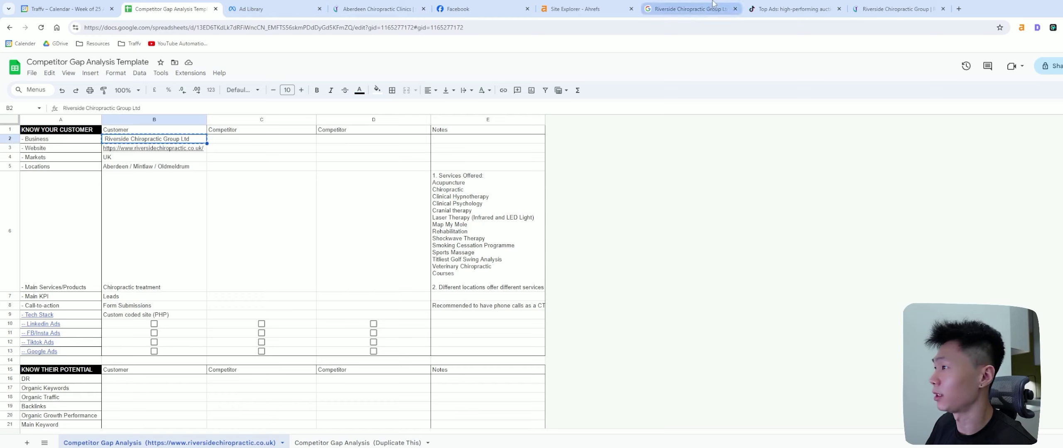
pyautogui.click(767, 9)
pyautogui.hotkey('ctrl', 'a')
pyautogui.write('Riverside Chiropractic Group Ltd')
pyautogui.press('Return')
pyautogui.scroll(-7, 752, 266)
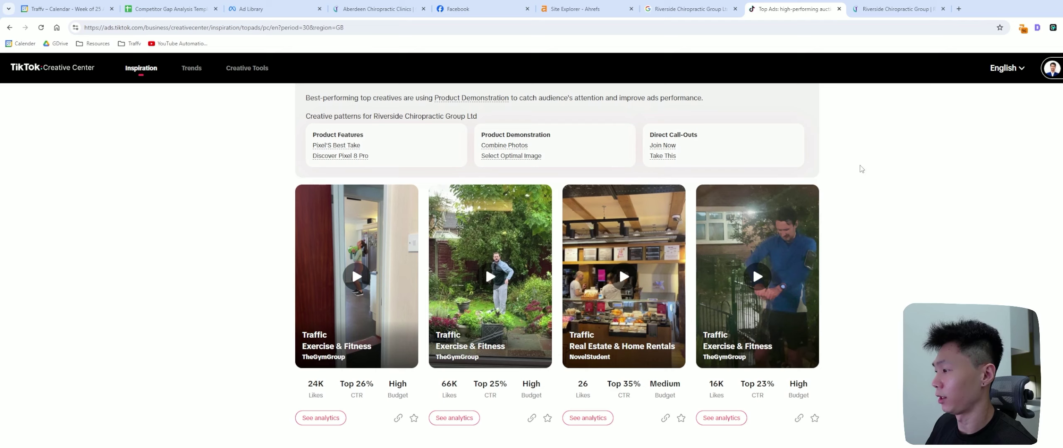
pyautogui.scroll(5, 893, 200)
pyautogui.scroll(3, 685, 176)
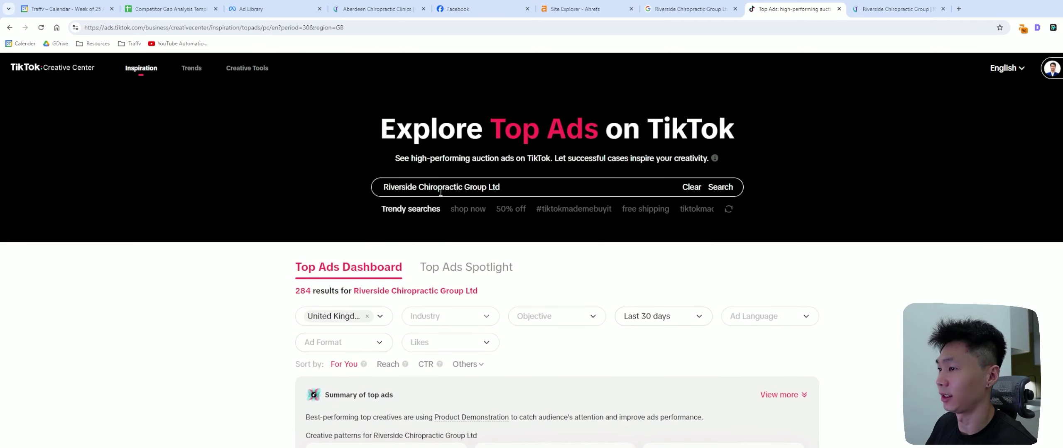
# Look through the TikTok top ads results for Riverside Chiropractic Group Ltd and compare them with the sheet's ad platform rows
pyautogui.scroll(-10, 932, 239)
pyautogui.scroll(-4, 923, 217)
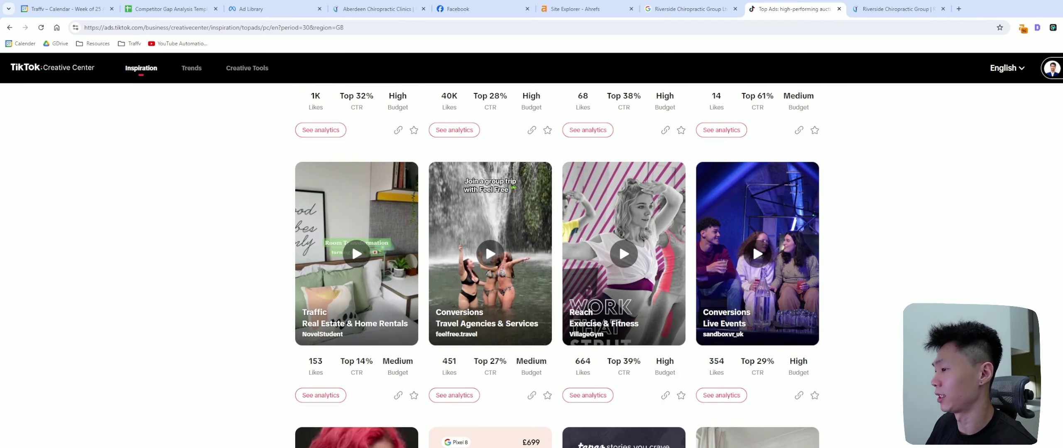
pyautogui.scroll(-6, 840, 376)
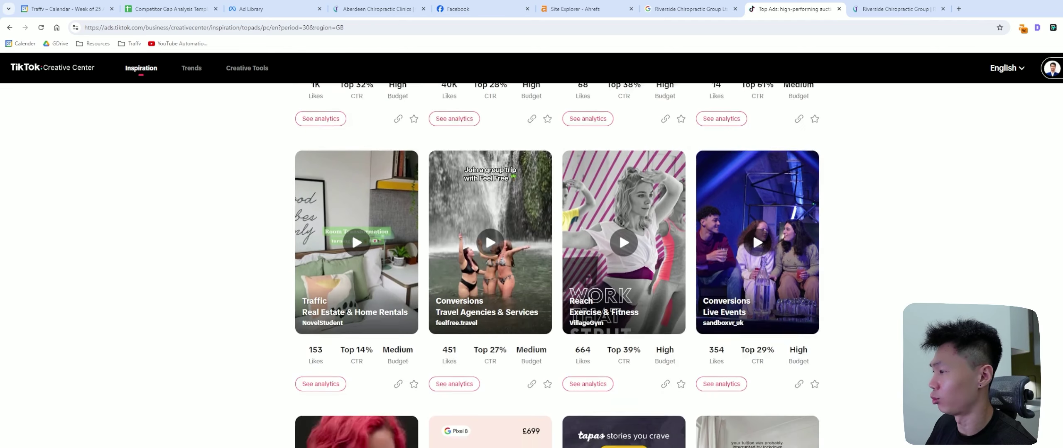
pyautogui.scroll(-10, 752, 246)
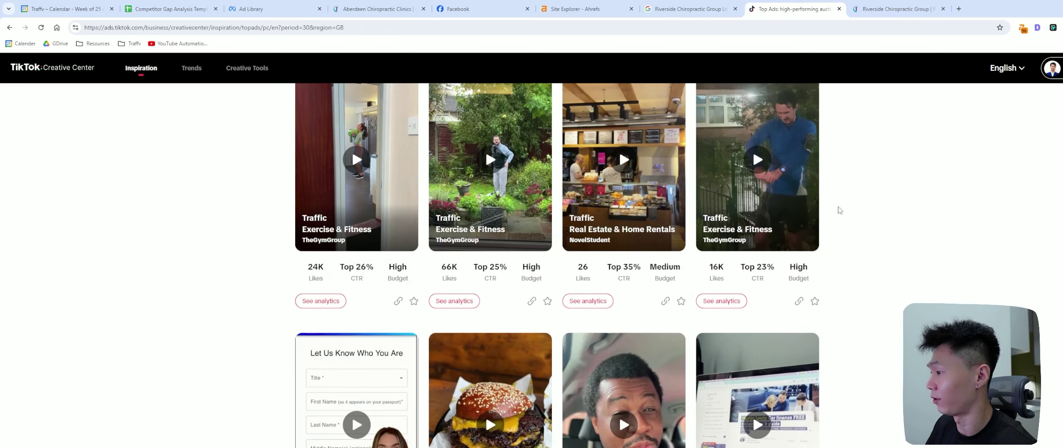
pyautogui.click(334, 7)
pyautogui.click(269, 9)
pyautogui.click(170, 9)
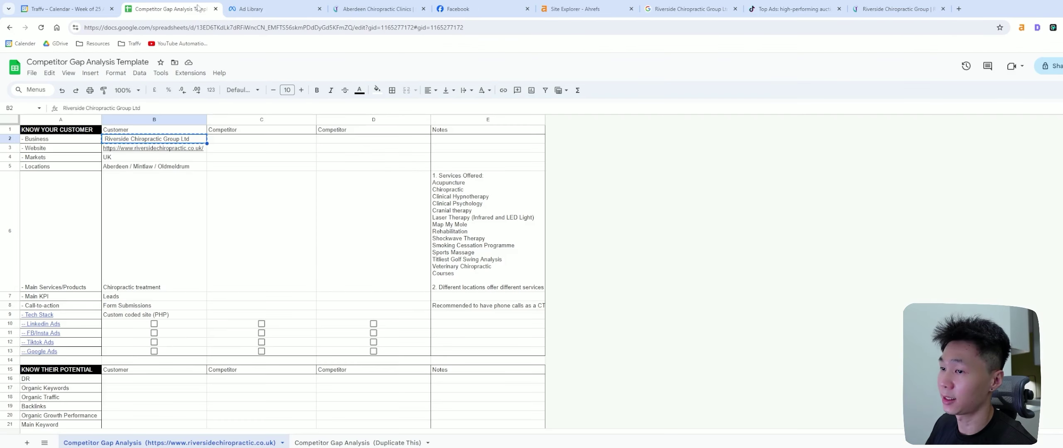
pyautogui.moveTo(179, 324); pyautogui.dragTo(189, 346)
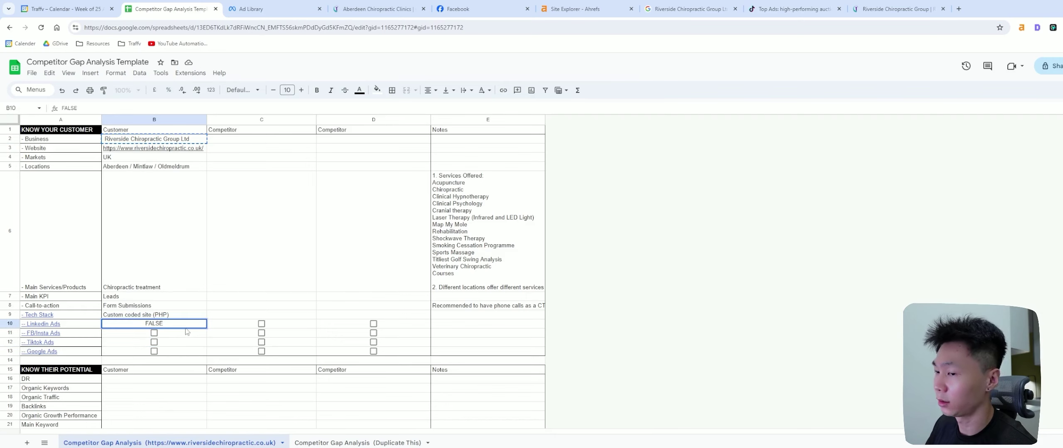
pyautogui.click(230, 297)
pyautogui.click(689, 9)
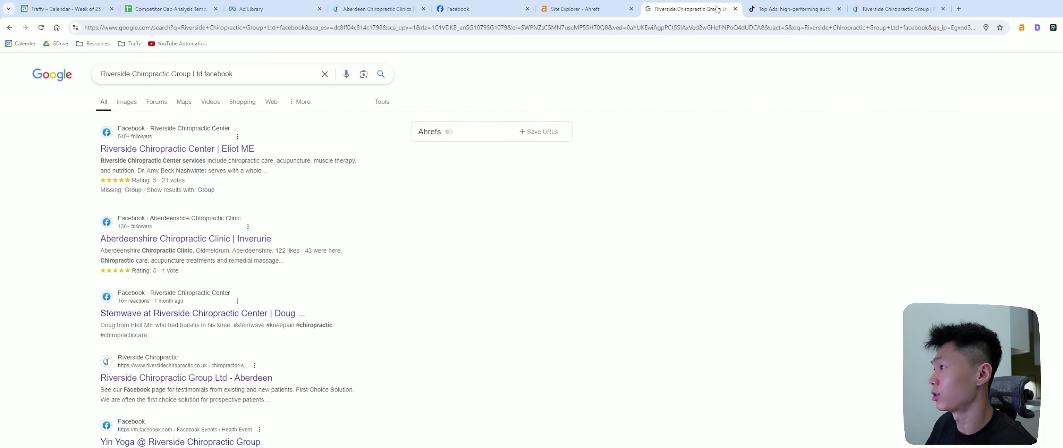
pyautogui.click(793, 9)
pyautogui.scroll(10, 1002, 228)
pyautogui.moveTo(449, 187); pyautogui.dragTo(390, 187)
pyautogui.scroll(-8, 290, 212)
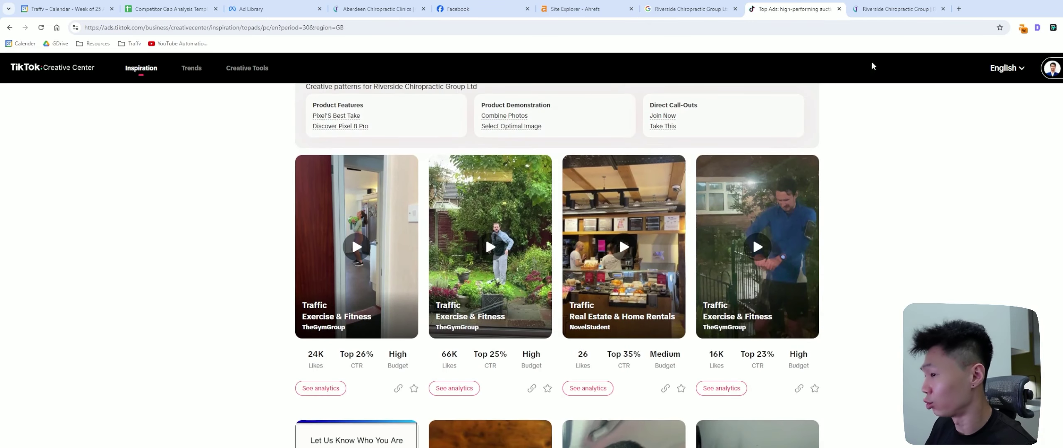
# Return to the competitor gap analysis sheet and open the Ads Transparency Center linked from its Google Ads row
pyautogui.click(360, 4)
pyautogui.click(170, 8)
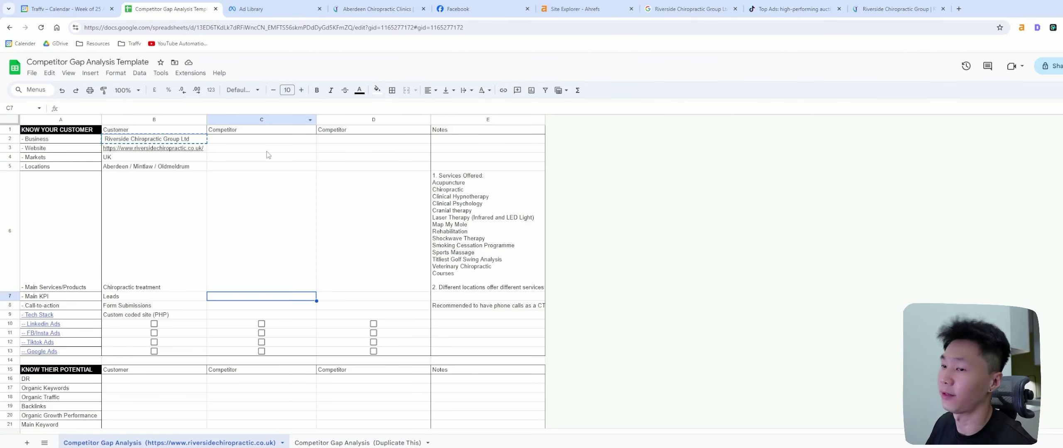
pyautogui.click(285, 242)
pyautogui.click(212, 320)
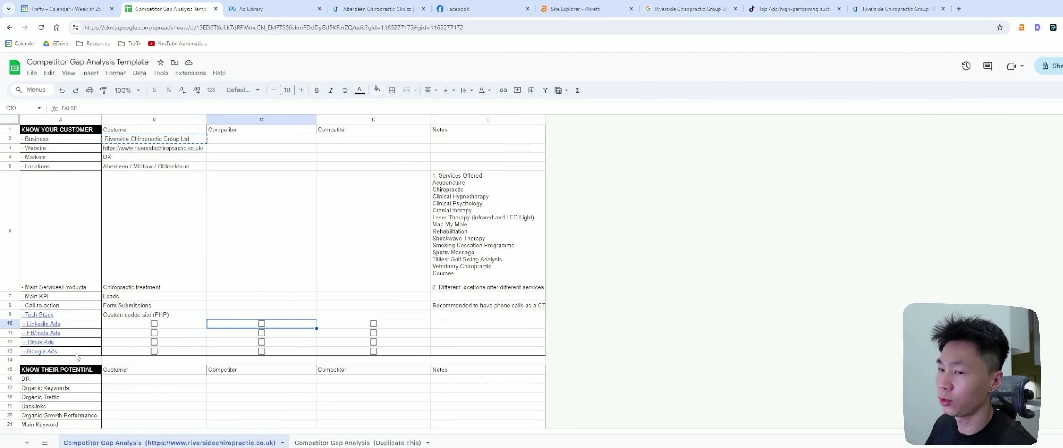
pyautogui.click(76, 353)
pyautogui.click(236, 265)
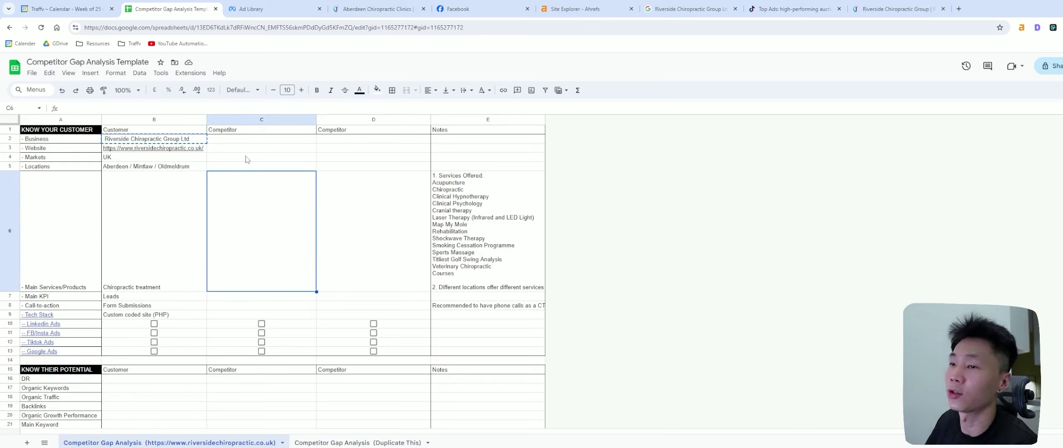
pyautogui.click(54, 354)
pyautogui.hotkey('ctrl', 'k')
pyautogui.hotkey('ctrl', 'v')
pyautogui.press('Return')
pyautogui.click(66, 354)
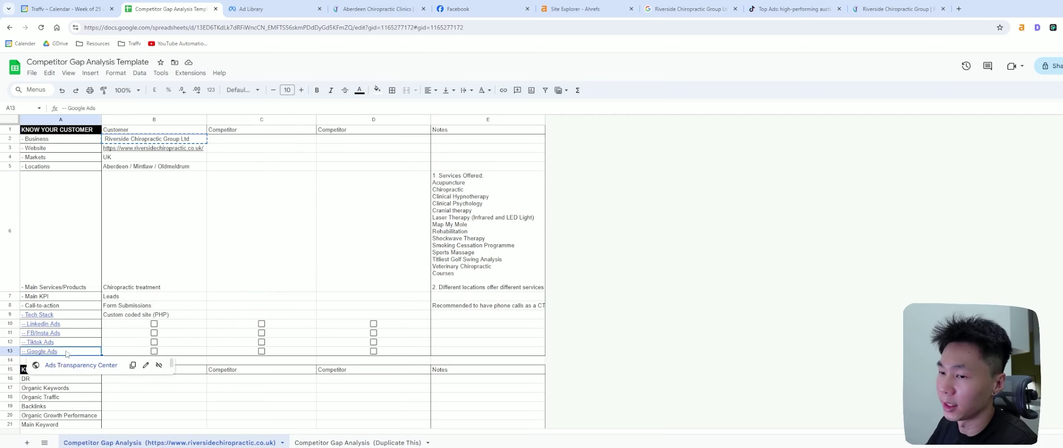
pyautogui.click(81, 365)
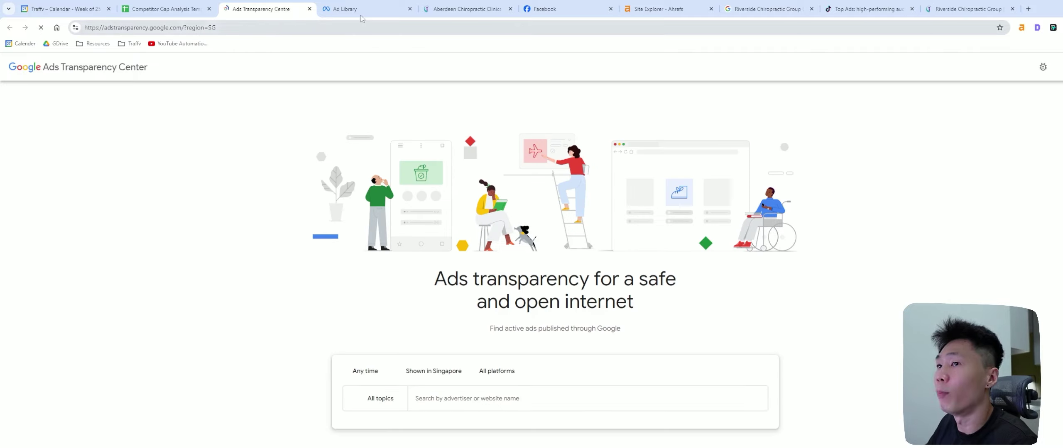
# Set the Ads Transparency Center region to the United Kingdom
pyautogui.scroll(-4, 647, 291)
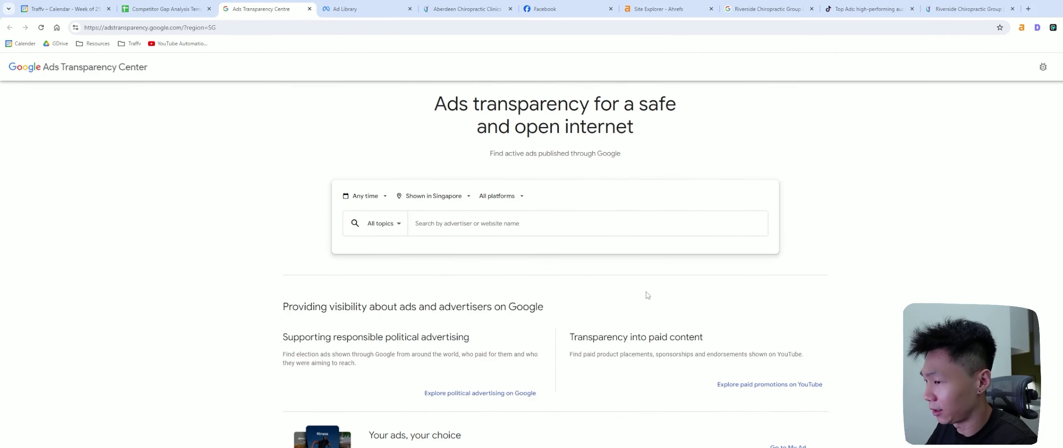
pyautogui.click(432, 196)
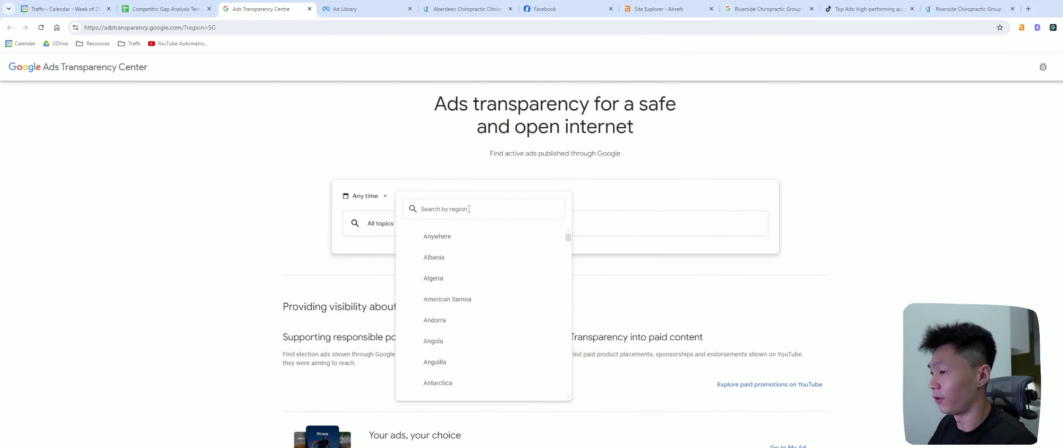
pyautogui.write('united')
pyautogui.click(449, 258)
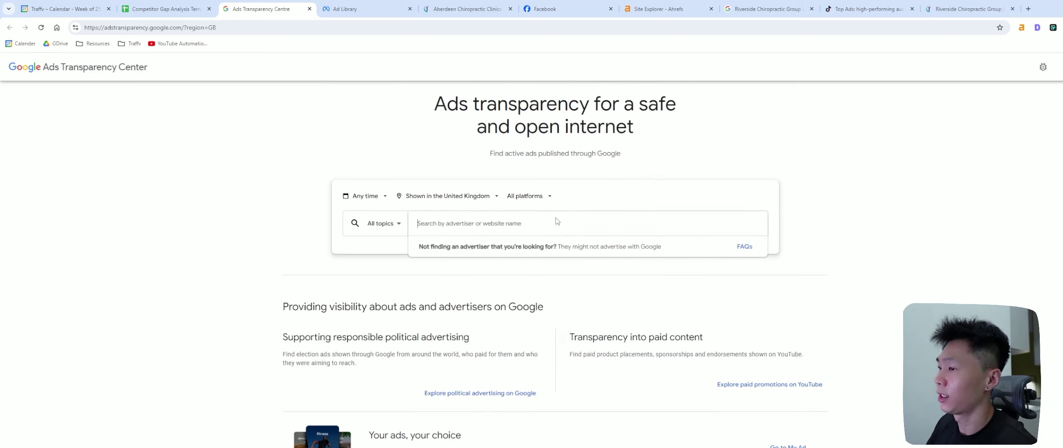
pyautogui.hotkey('ctrl', 'v')
pyautogui.hotkey('ctrl', 'z')
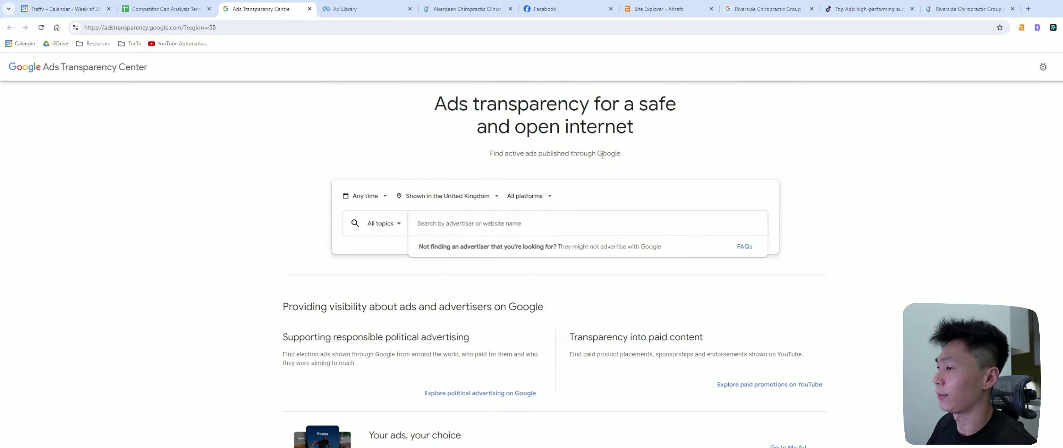
pyautogui.click(465, 9)
pyautogui.click(262, 9)
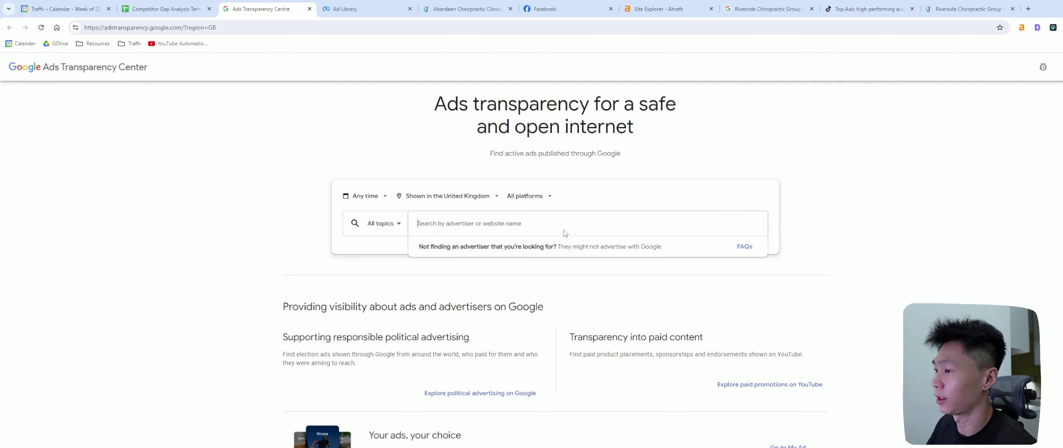
pyautogui.write('https://www.riversidechiropractic.co.uk/')
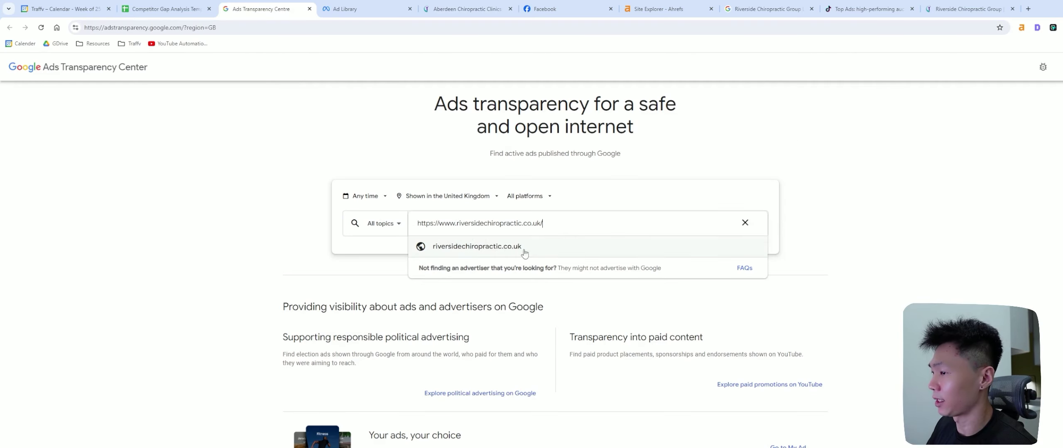
pyautogui.click(513, 251)
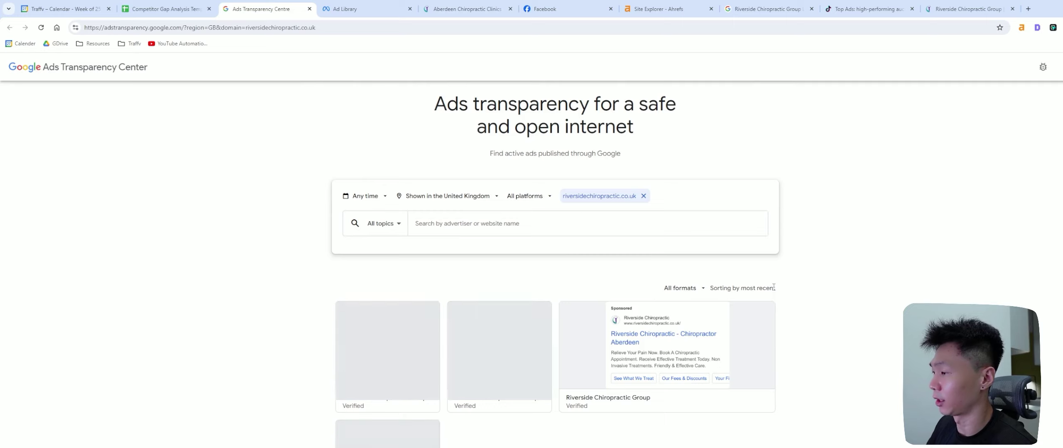
pyautogui.scroll(-4, 647, 281)
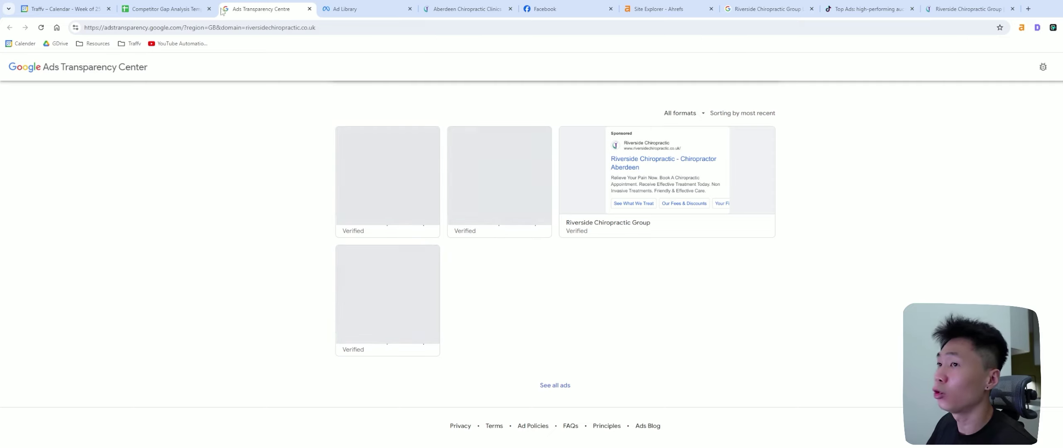
# Mark the Google Ads checkbox in the Customer column of the competitor gap analysis sheet
pyautogui.click(166, 9)
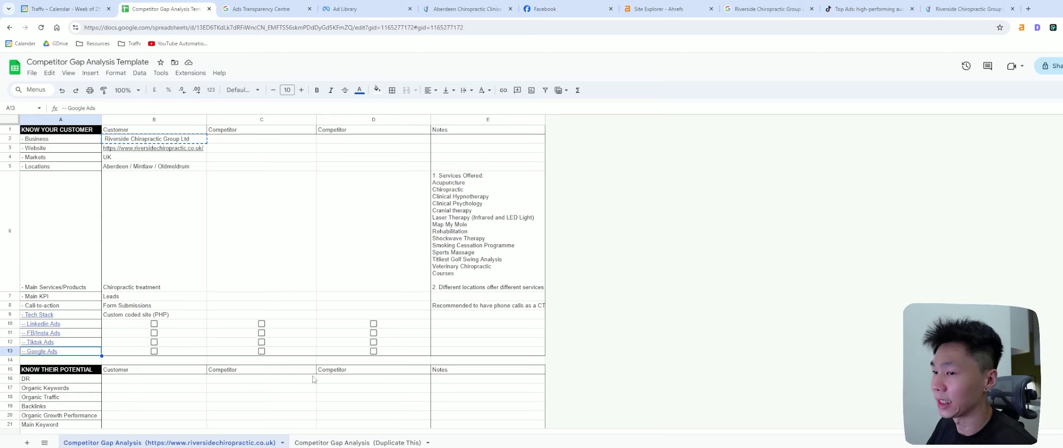
pyautogui.click(155, 351)
pyautogui.click(209, 288)
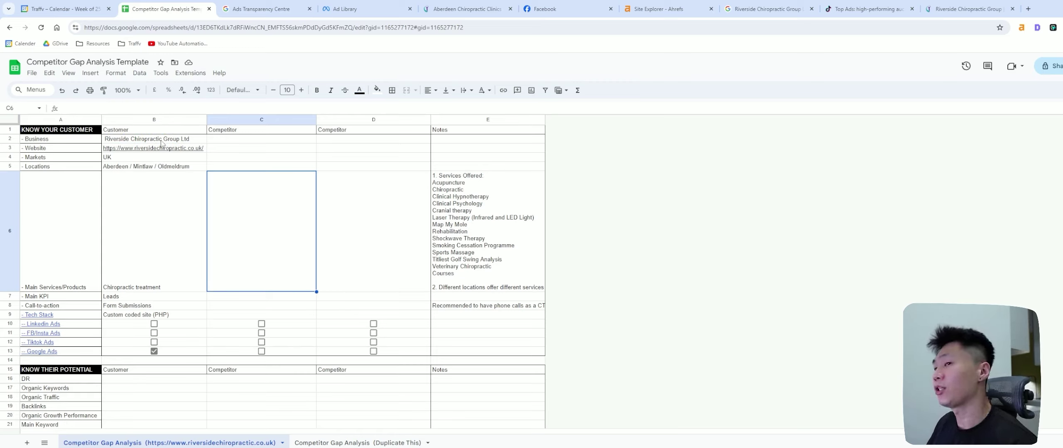
pyautogui.moveTo(155, 131); pyautogui.dragTo(159, 352)
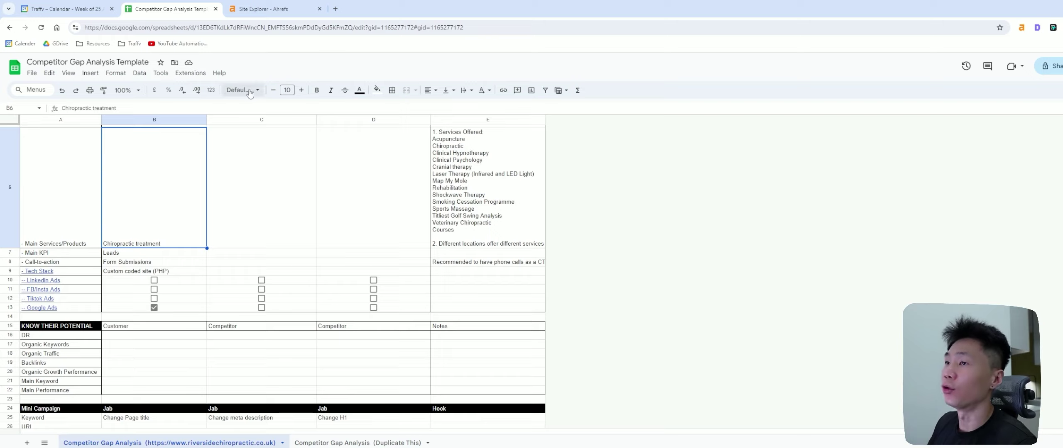
pyautogui.click(286, 10)
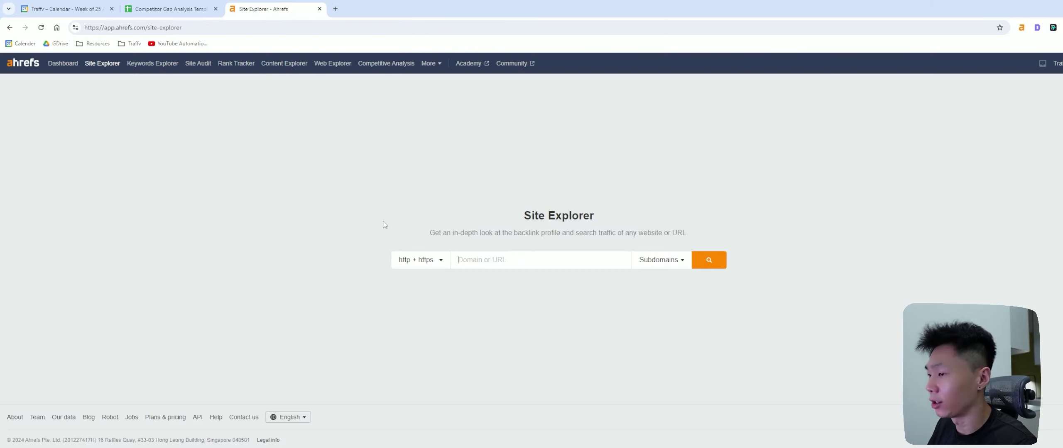
pyautogui.click(170, 9)
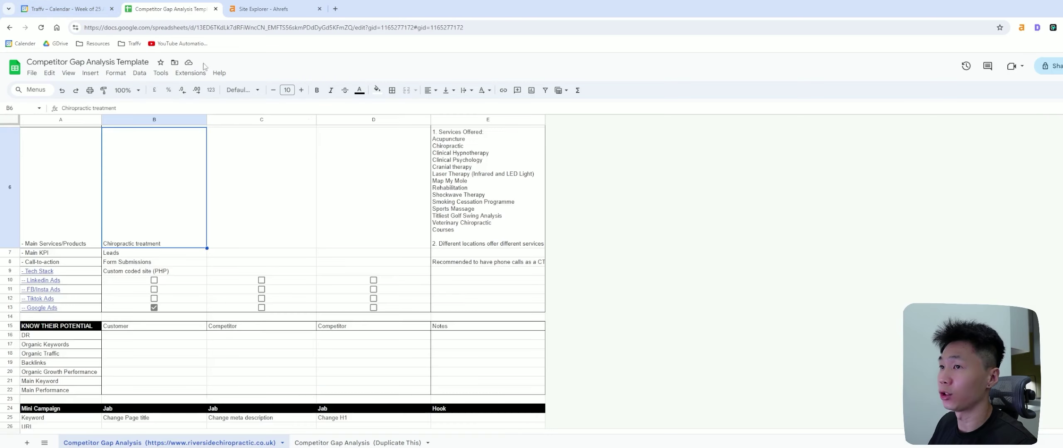
pyautogui.scroll(2, 220, 180)
pyautogui.click(199, 145)
pyautogui.click(270, 5)
pyautogui.write('https://www.riversidechiropractic.co.uk/')
pyautogui.press('Return')
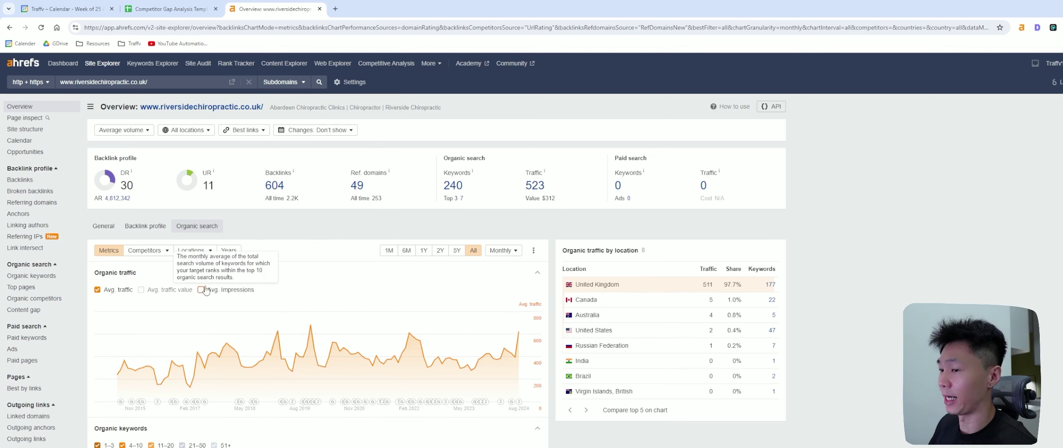
# Copy the site's DR from the overview and enter 30 in the sheet's DR row for the customer
pyautogui.doubleClick(124, 185)
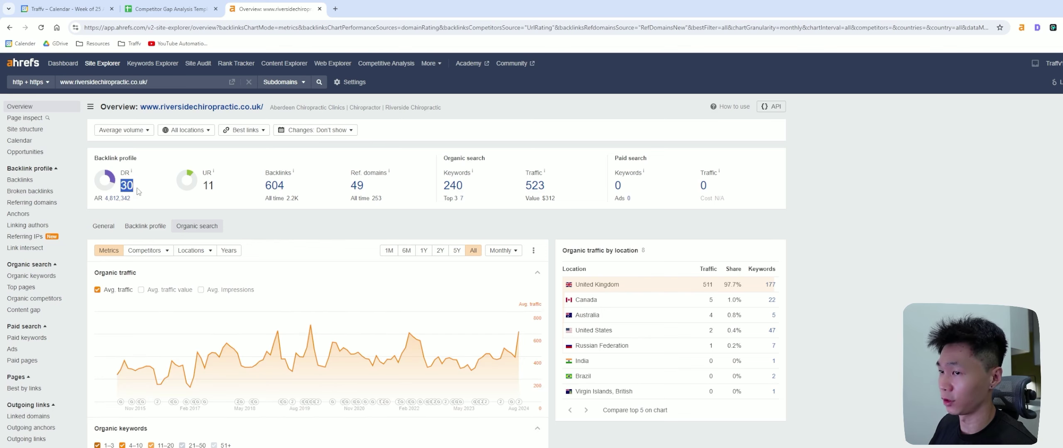
pyautogui.click(170, 8)
pyautogui.click(140, 381)
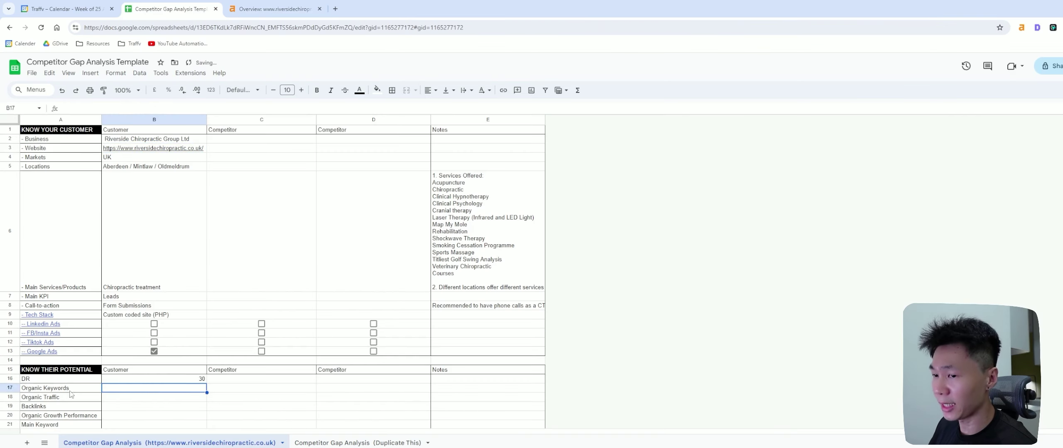
# Examine the site's organic keywords, traffic and traffic by location in Ahrefs against the sheet's market and organic keywords rows
pyautogui.click(275, 7)
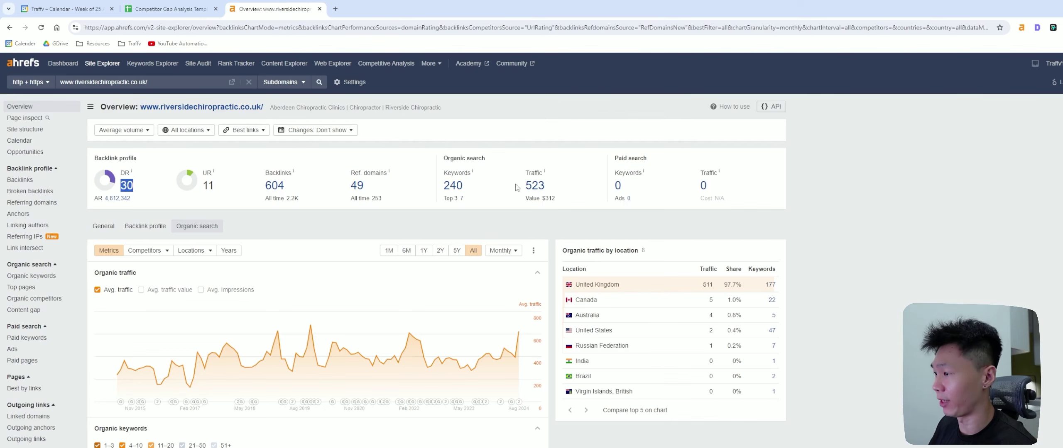
pyautogui.click(170, 9)
pyautogui.click(141, 388)
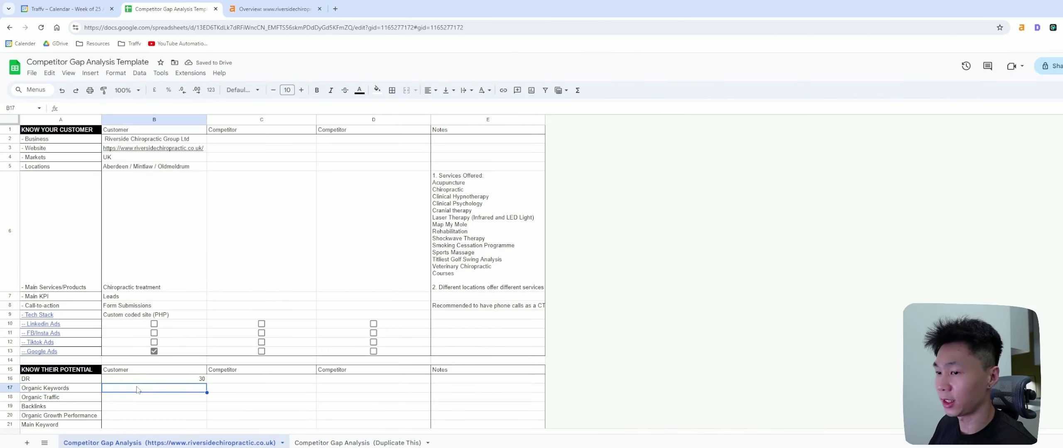
pyautogui.click(286, 8)
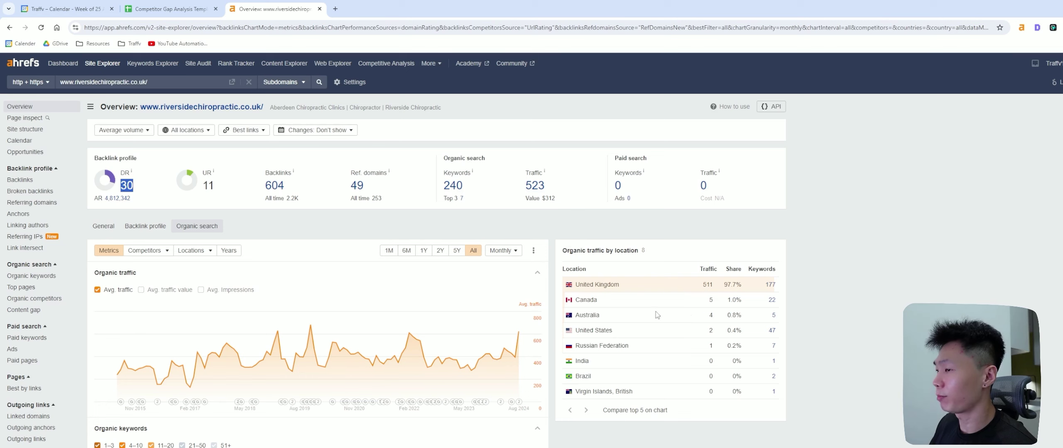
pyautogui.click(203, 6)
pyautogui.click(128, 159)
pyautogui.click(274, 9)
pyautogui.scroll(-1, 581, 216)
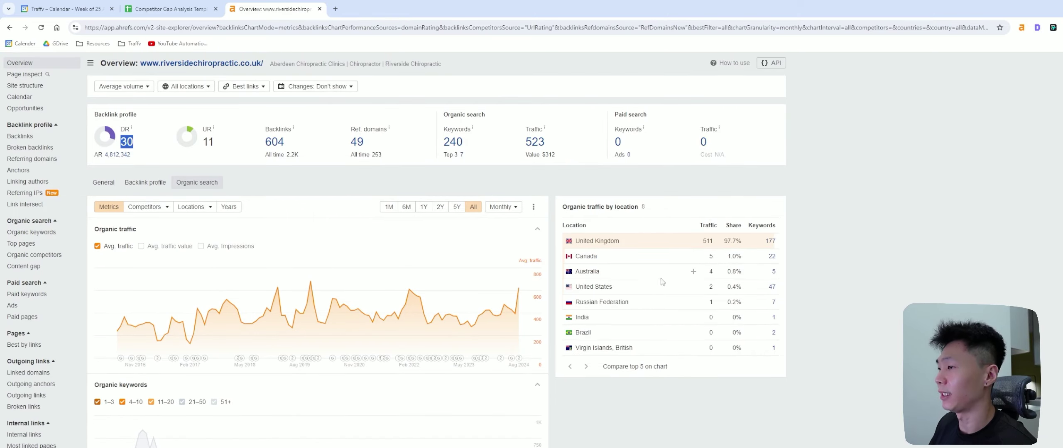
pyautogui.moveTo(827, 150); pyautogui.dragTo(121, 140)
pyautogui.click(367, 151)
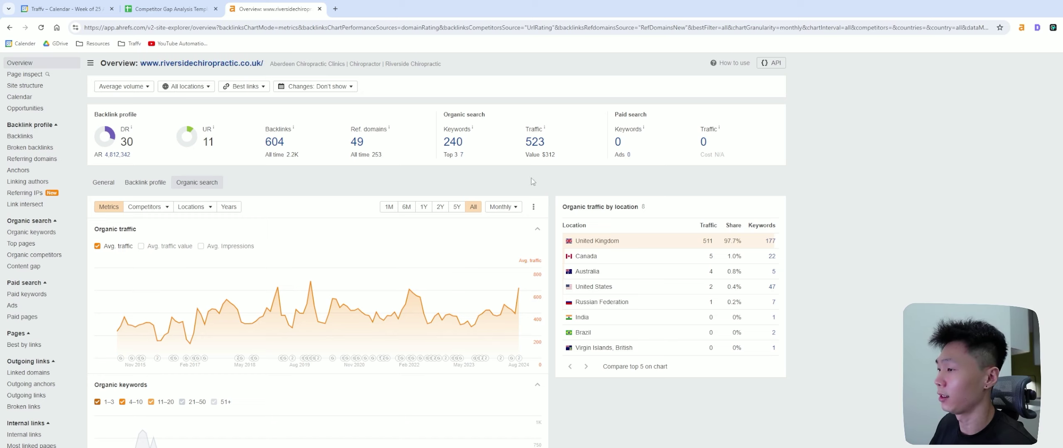
pyautogui.scroll(2, 348, 230)
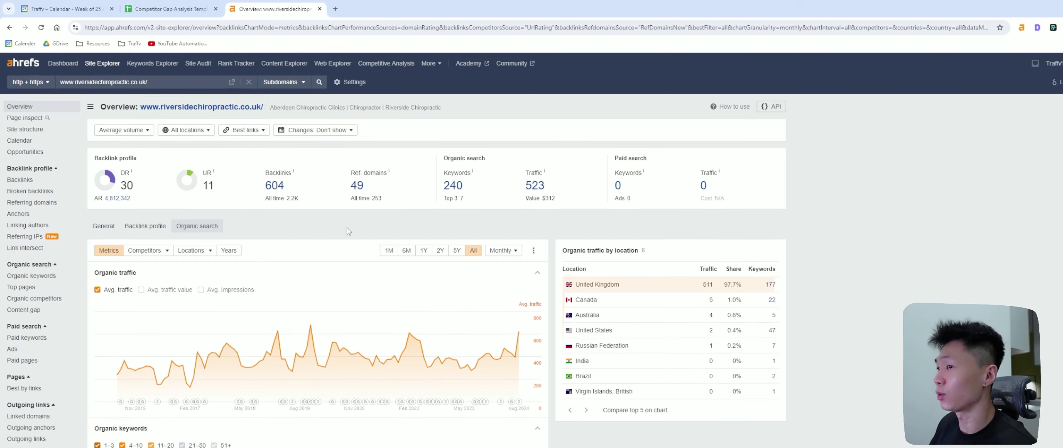
pyautogui.click(176, 132)
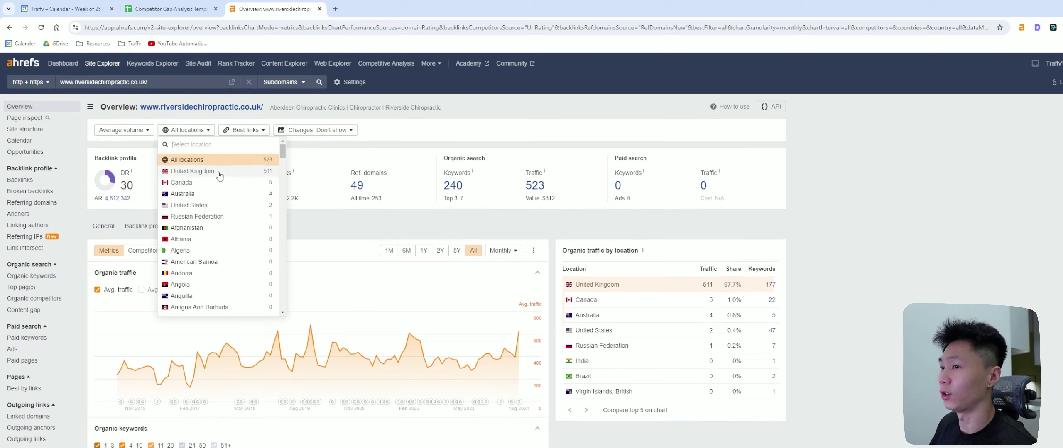
pyautogui.click(444, 219)
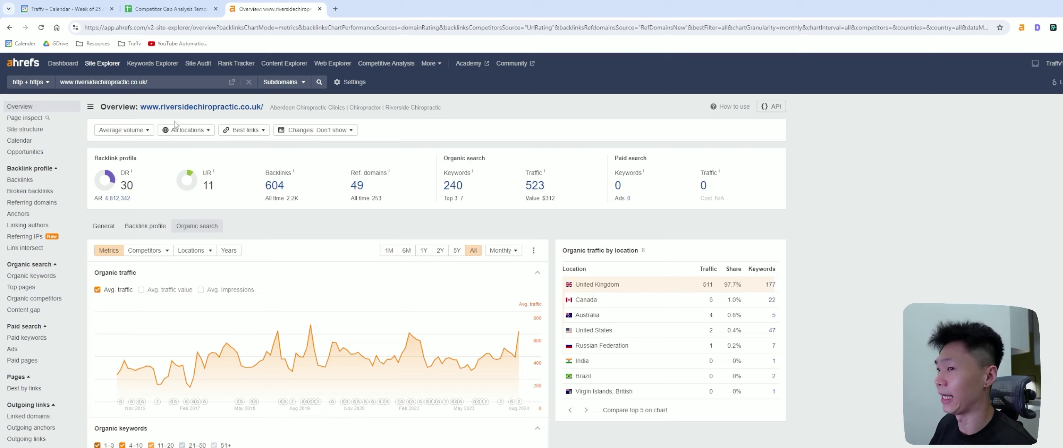
pyautogui.click(187, 130)
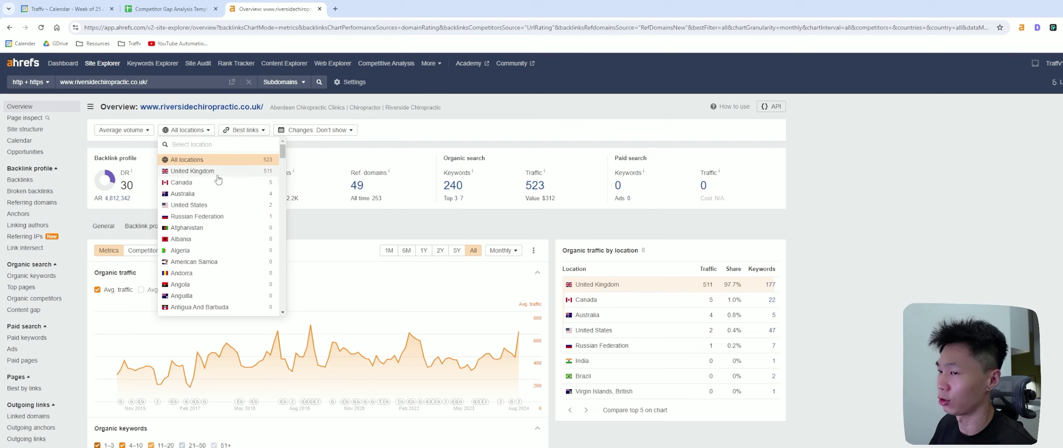
pyautogui.click(339, 207)
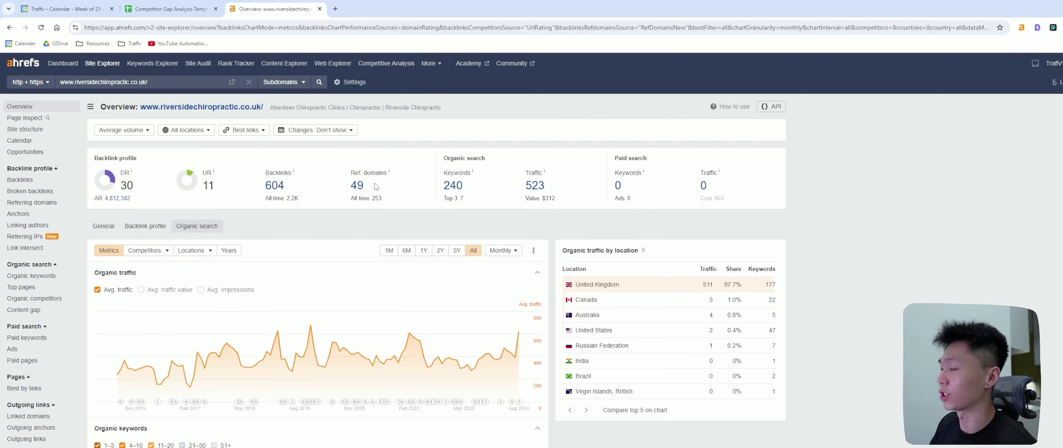
# Copy the organic traffic and referring domains figures from Ahrefs, entering 523 for Organic Traffic and 49 for Backlinks in the sheet's Customer column
pyautogui.click(170, 8)
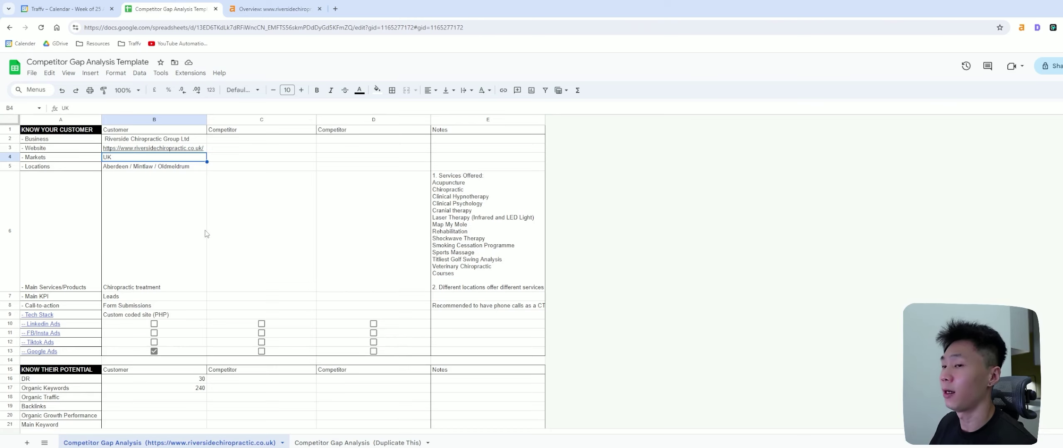
pyautogui.scroll(-5, 207, 234)
pyautogui.click(274, 9)
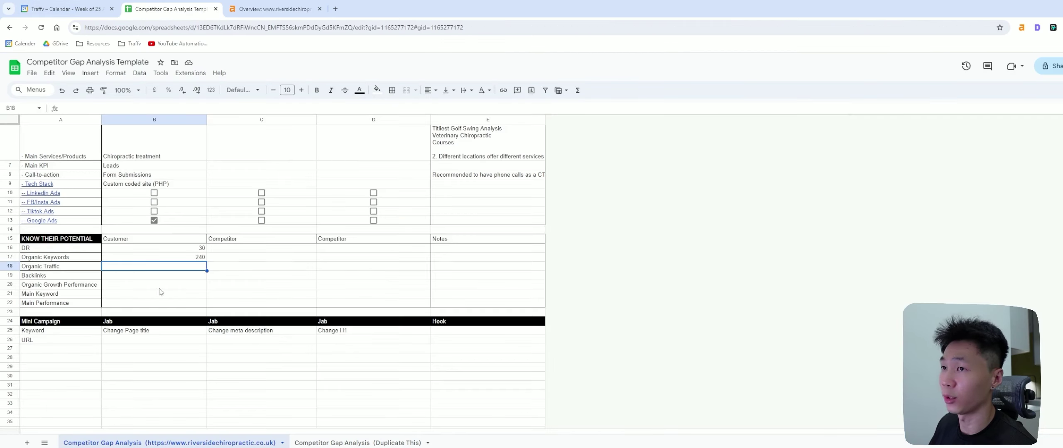
pyautogui.click(170, 9)
pyautogui.hotkey('ctrl', 'Tab')
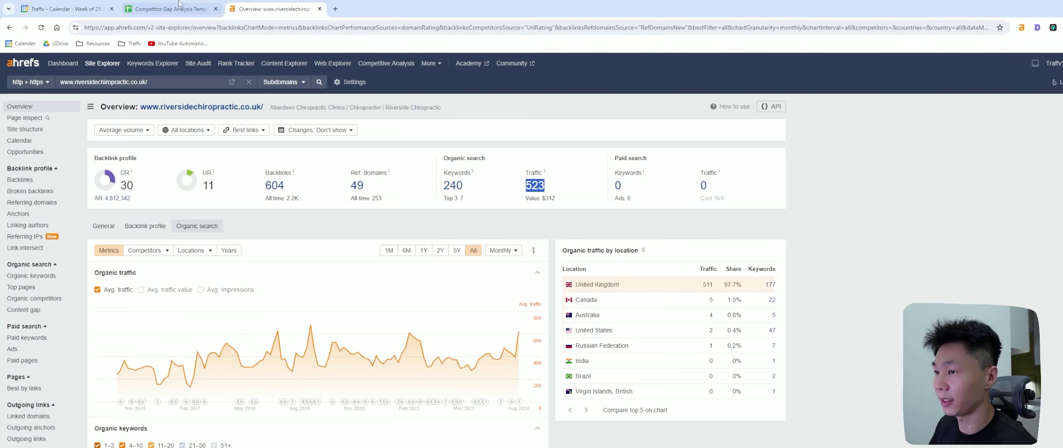
pyautogui.hotkey('ctrl', 'shift', 'Tab')
pyautogui.write('523')
pyautogui.press('Return')
pyautogui.doubleClick(170, 276)
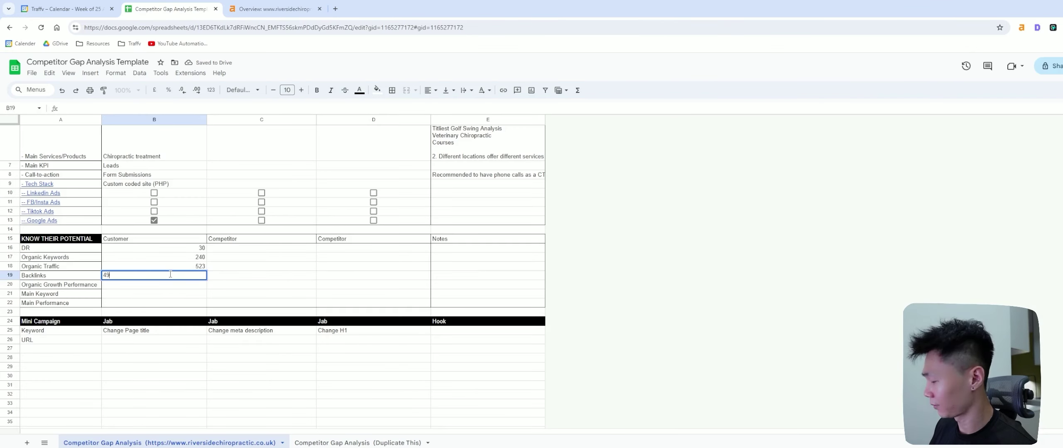
pyautogui.press('Return')
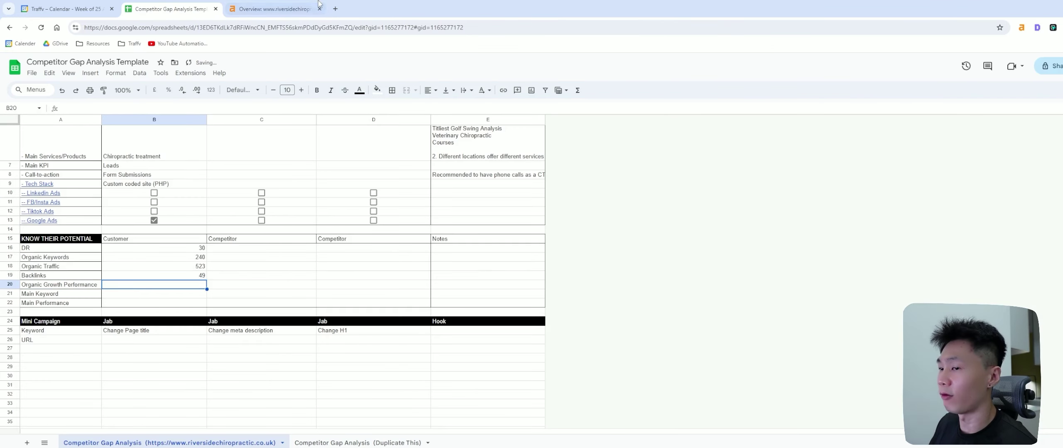
# Check the organic traffic trend in Ahrefs and enter "No growth in organic traffic" as the customer's Organic Growth Performance
pyautogui.hotkey('ctrl', 'Tab')
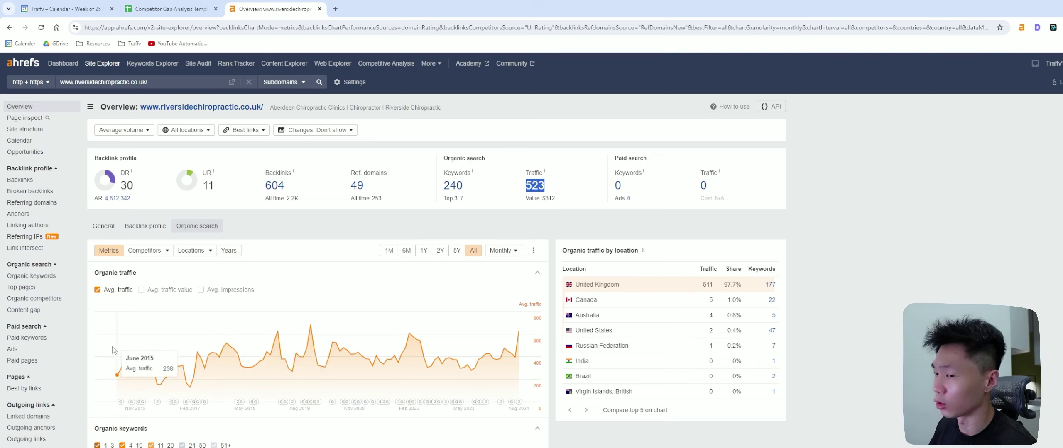
pyautogui.hotkey('ctrl', 'shift', 'Tab')
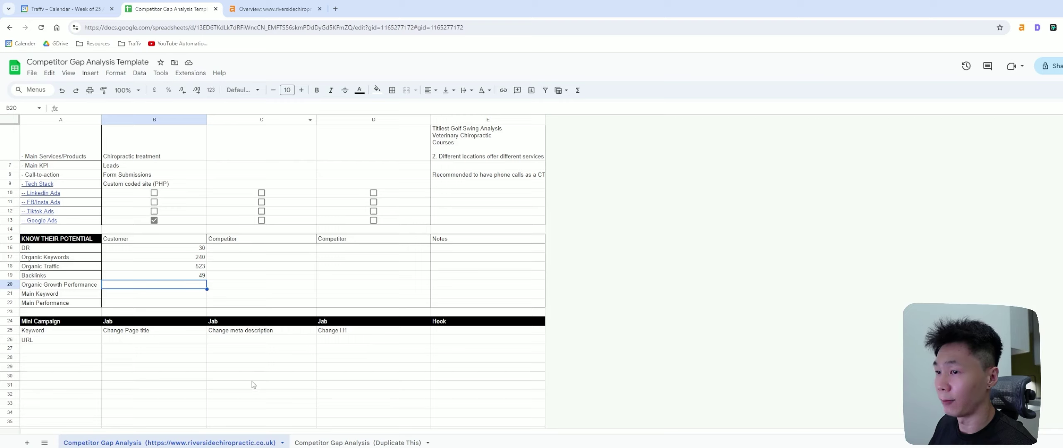
pyautogui.write('Performa')
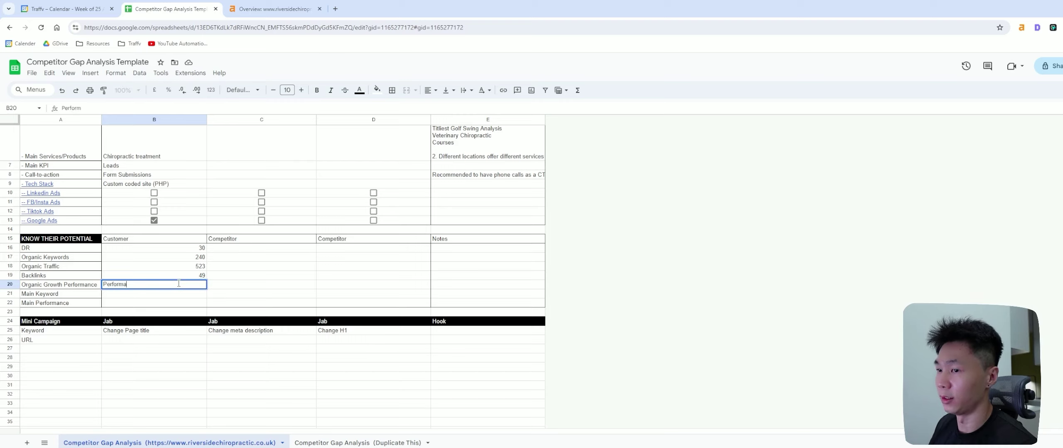
pyautogui.hotkey('ctrl', 'BackSpace')
pyautogui.write('No growth in o')
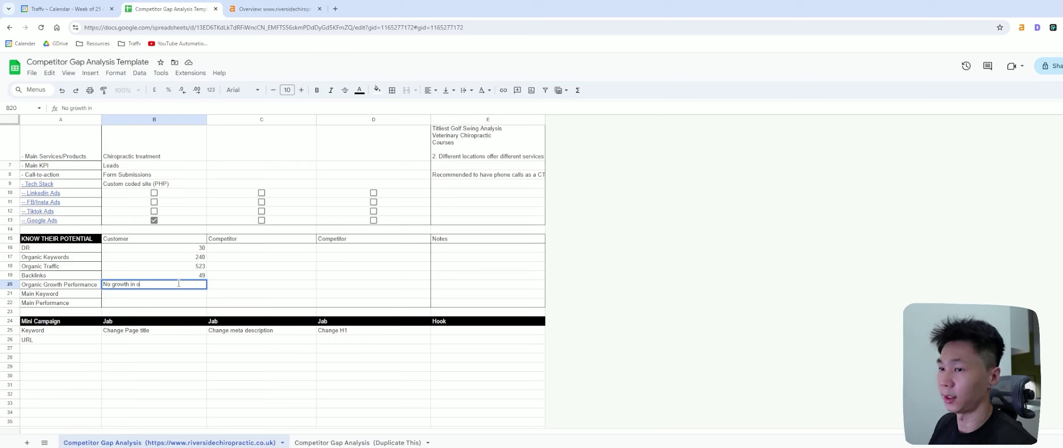
pyautogui.write('rganic traffic')
pyautogui.press('Return')
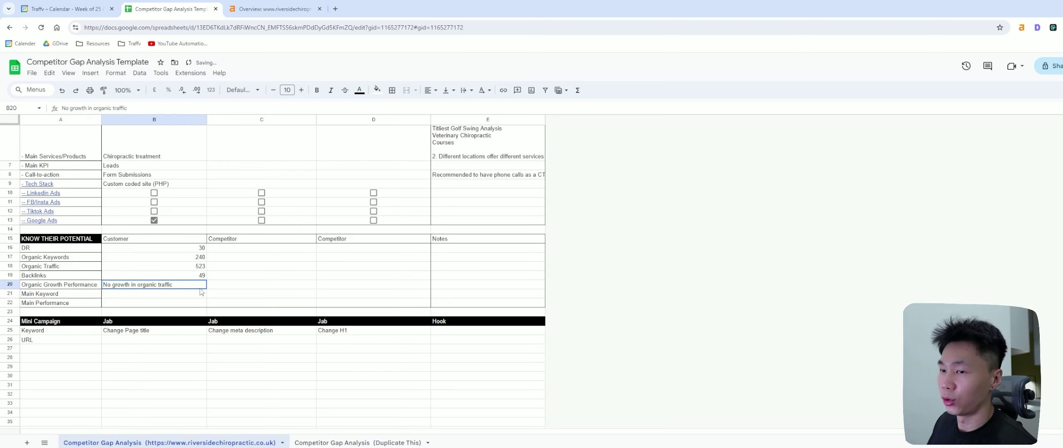
# Open the site's organic keywords report for the United Kingdom in Ahrefs to find the customer's main keyword
pyautogui.click(65, 305)
pyautogui.click(69, 297)
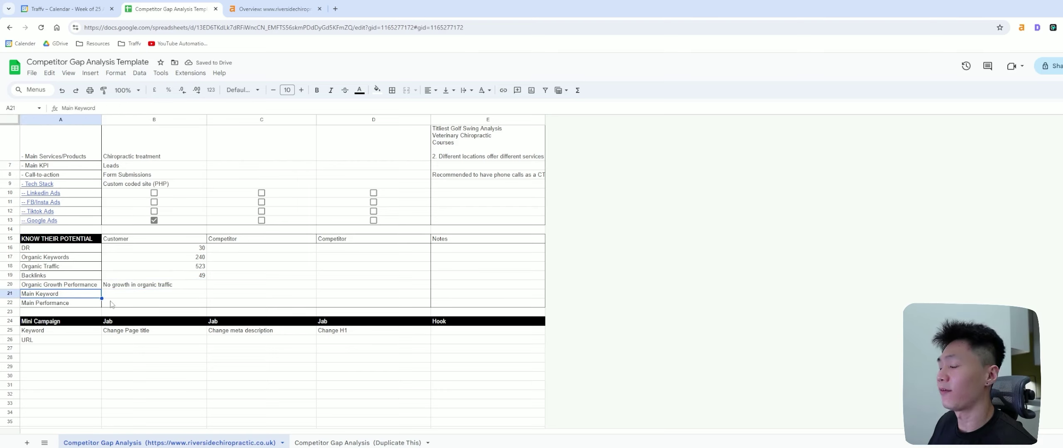
pyautogui.click(274, 9)
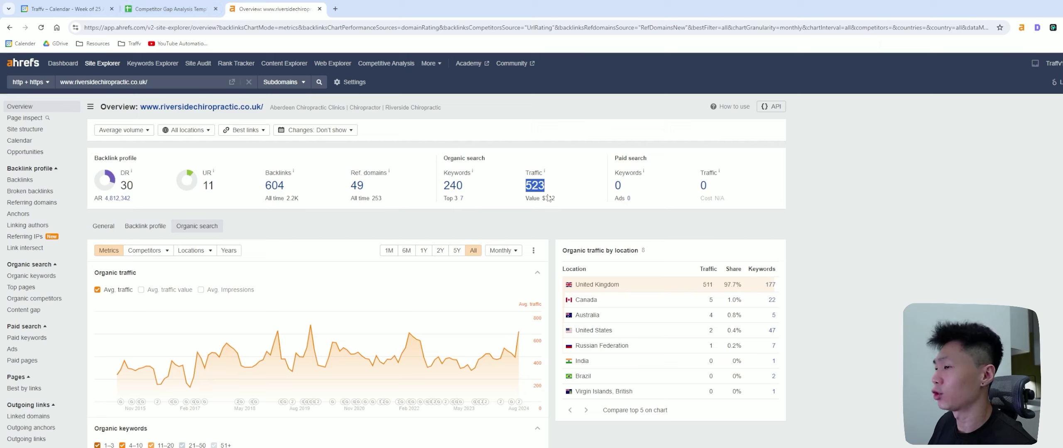
pyautogui.click(526, 218)
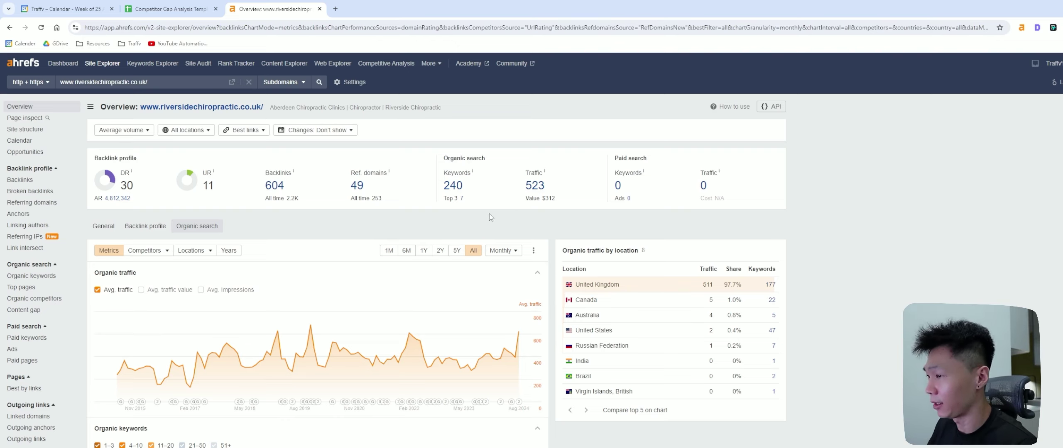
pyautogui.click(460, 185)
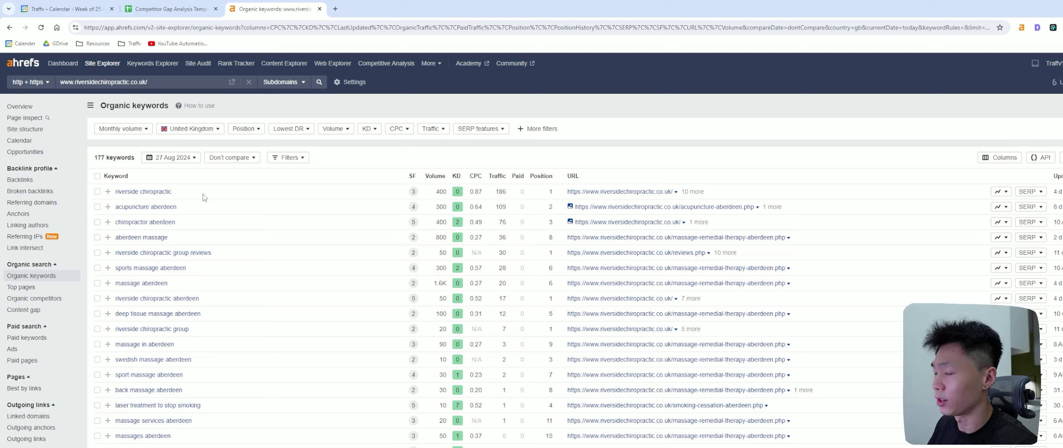
# Copy the keyword "chiropractor aberdeen" from the organic keywords report into the customer's Main Keyword cell
pyautogui.moveTo(113, 195); pyautogui.dragTo(174, 193)
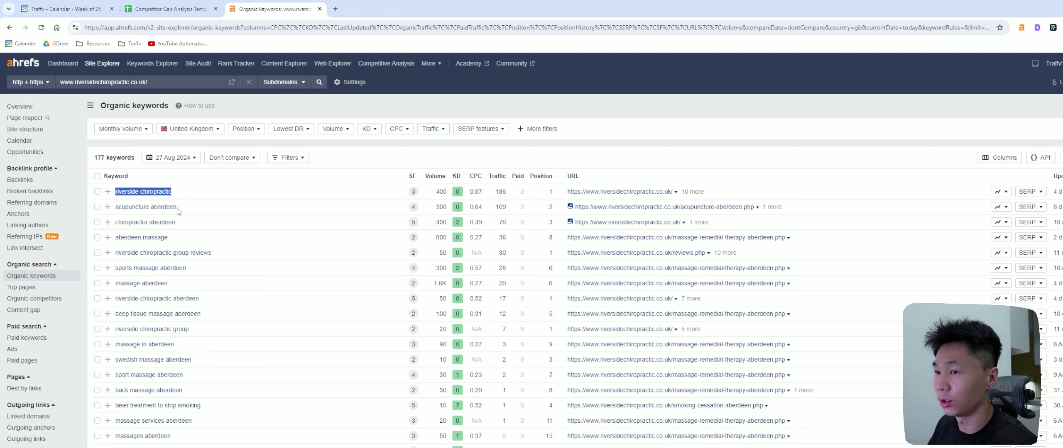
pyautogui.moveTo(176, 223); pyautogui.dragTo(117, 227)
pyautogui.hotkey('ctrl', 'c')
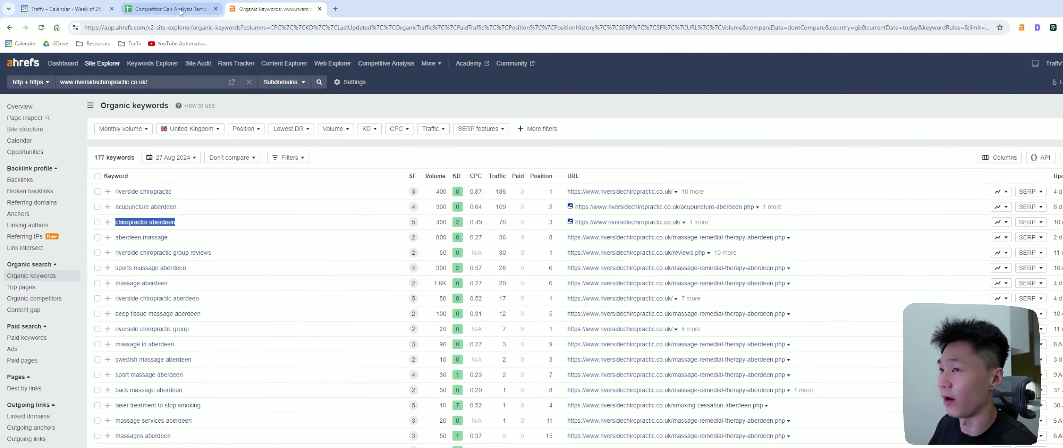
pyautogui.click(191, 10)
pyautogui.press('Right')
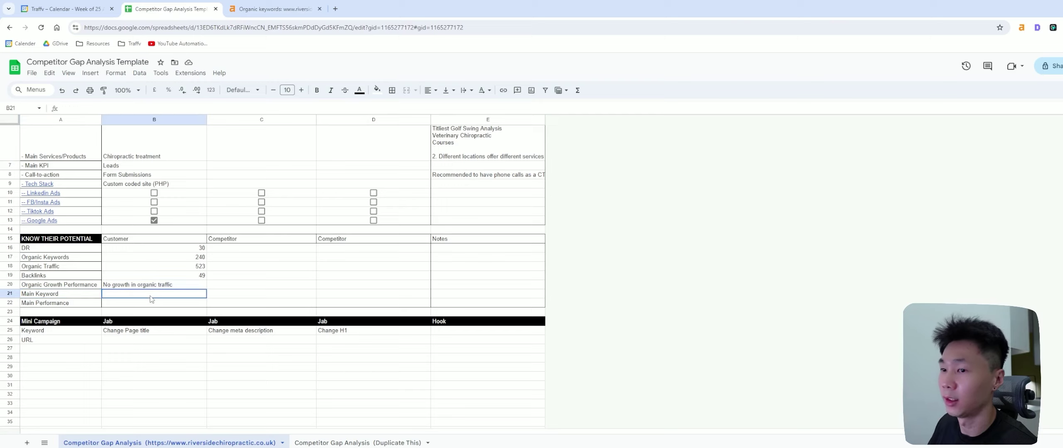
pyautogui.hotkey('ctrl', 'v')
# Copy the ranking position of "chiropractor aberdeen" from Ahrefs and enter 3 as the customer's Main Performance
pyautogui.click(45, 295)
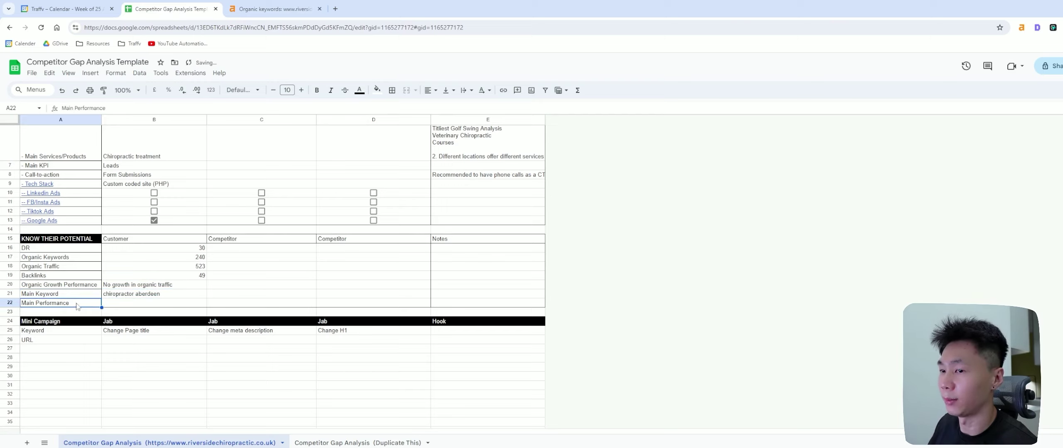
pyautogui.click(274, 9)
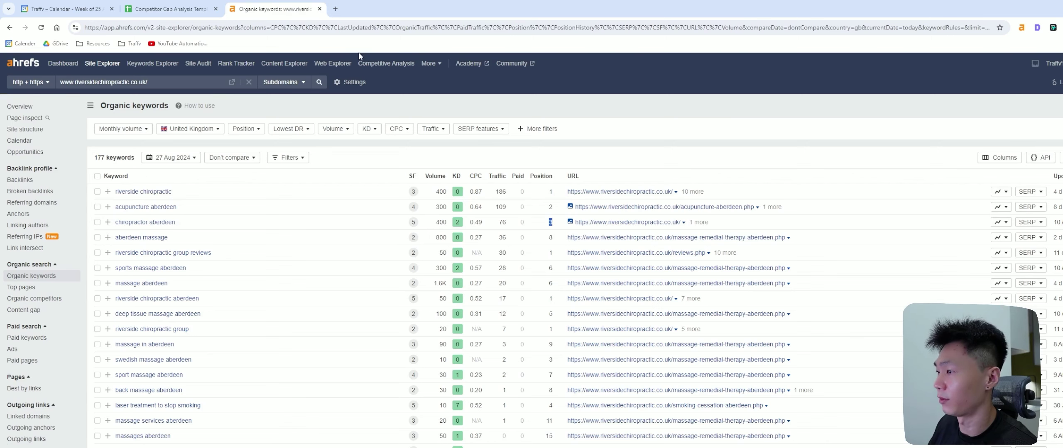
pyautogui.click(170, 9)
pyautogui.click(161, 292)
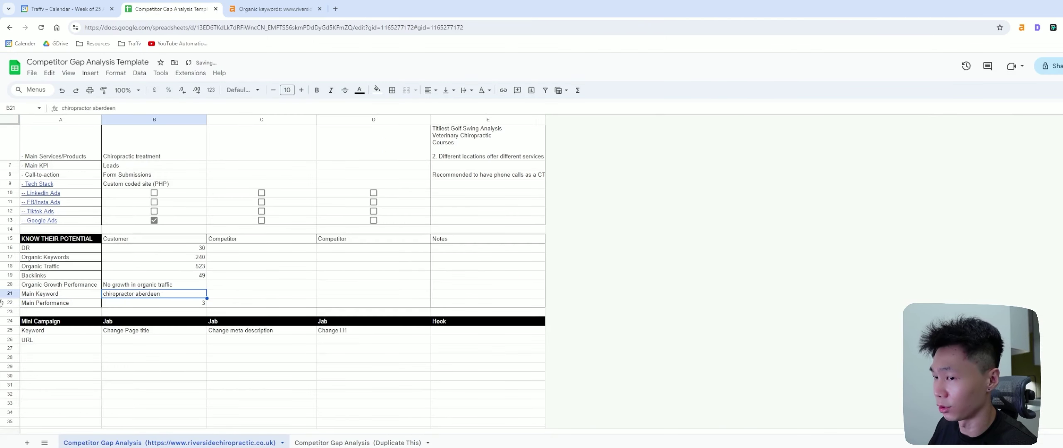
# Review the customer's main keyword, performance and business details in the sheet, and the matching rows of the two Competitor columns
pyautogui.moveTo(80, 295); pyautogui.dragTo(125, 295)
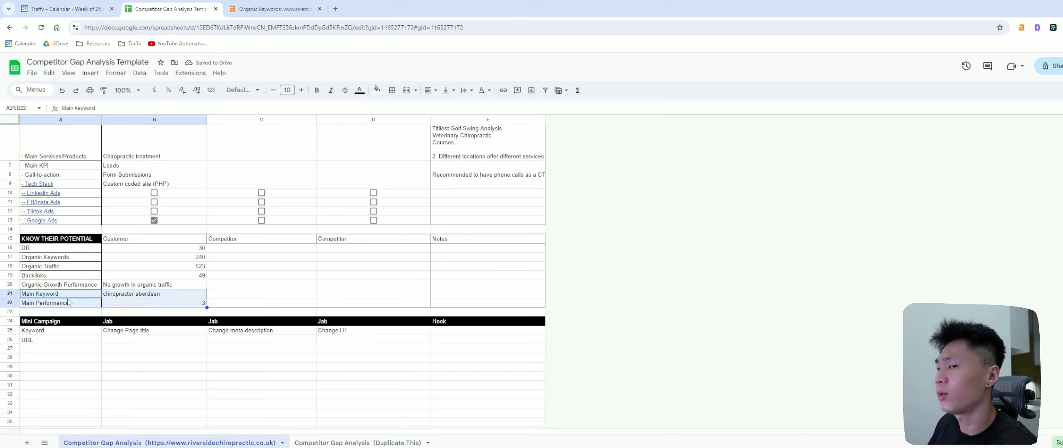
pyautogui.hotkey('ctrl', 'c')
pyautogui.click(123, 297)
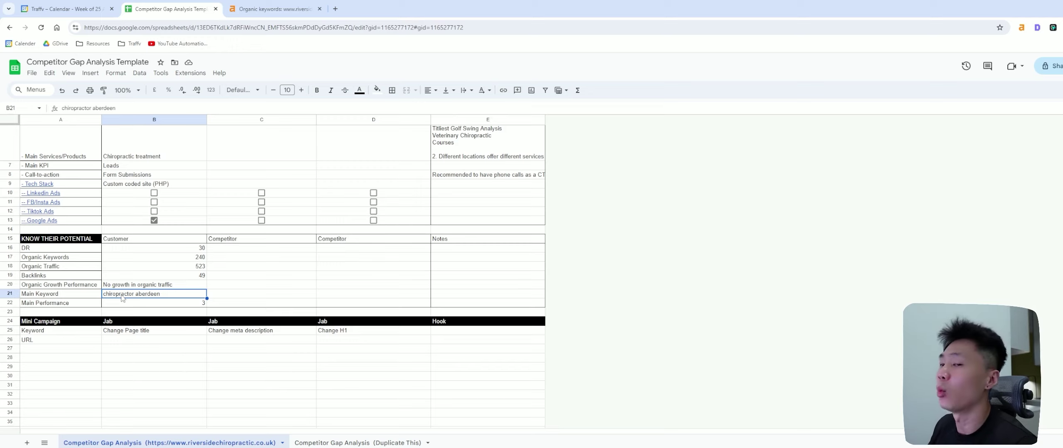
pyautogui.click(75, 295)
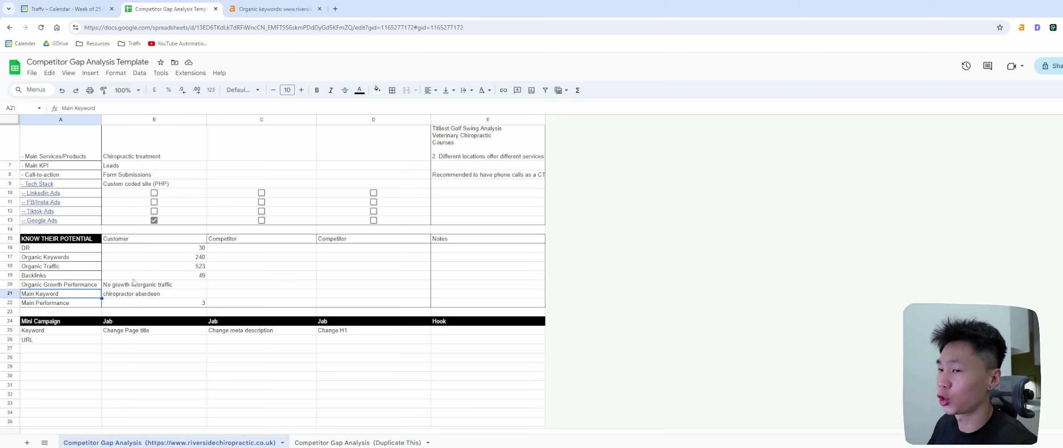
pyautogui.scroll(3, 170, 323)
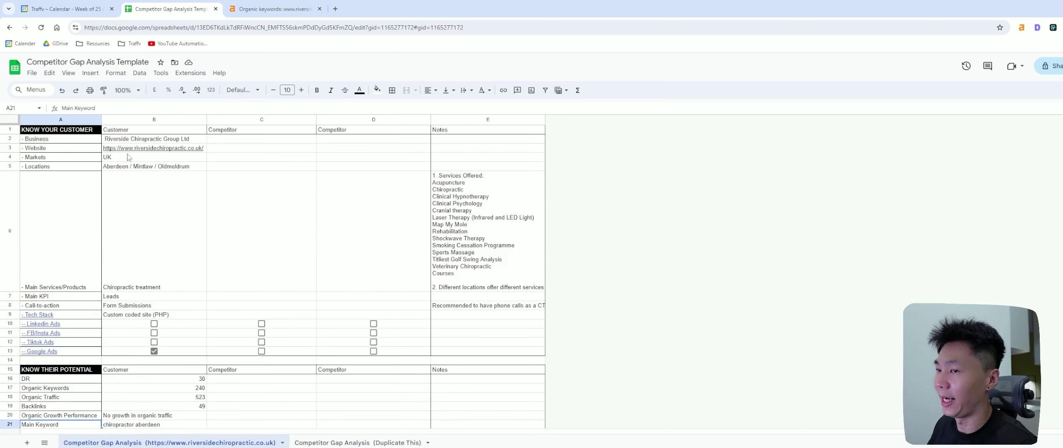
pyautogui.scroll(-3, 188, 190)
pyautogui.moveTo(173, 304); pyautogui.dragTo(180, 98)
pyautogui.click(267, 235)
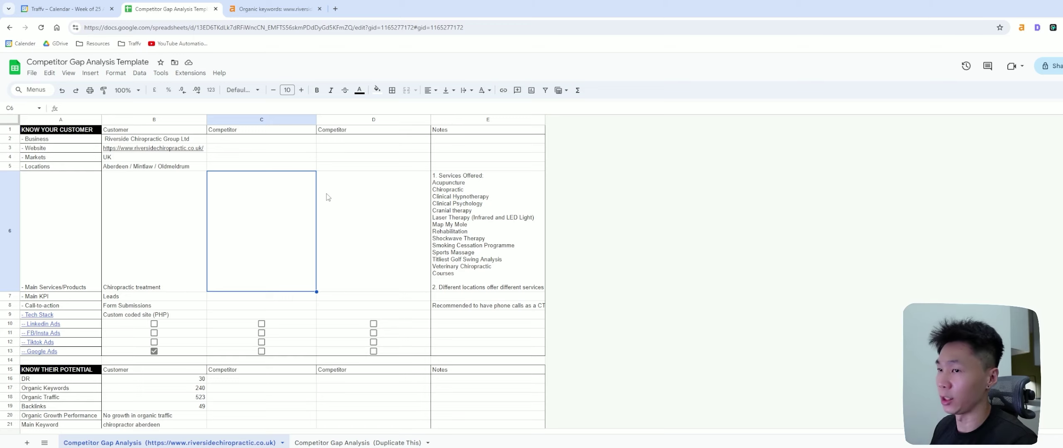
pyautogui.moveTo(273, 138); pyautogui.dragTo(283, 351)
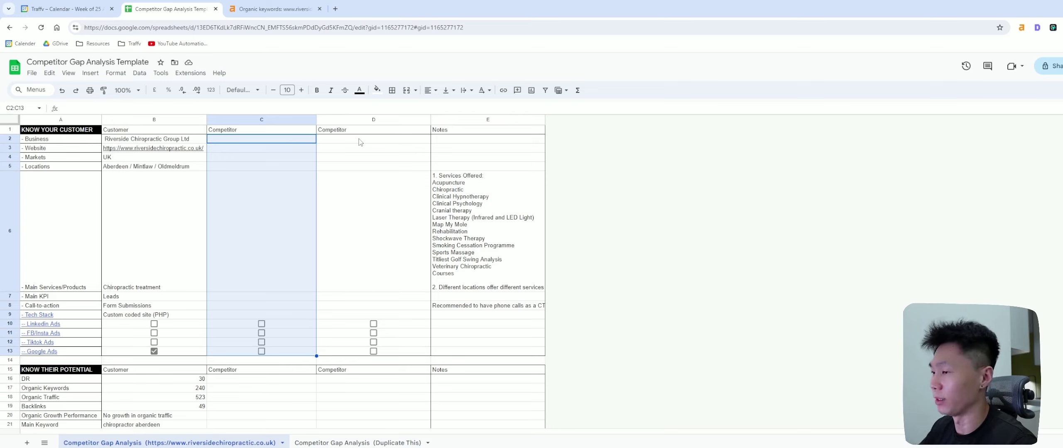
pyautogui.click(359, 181)
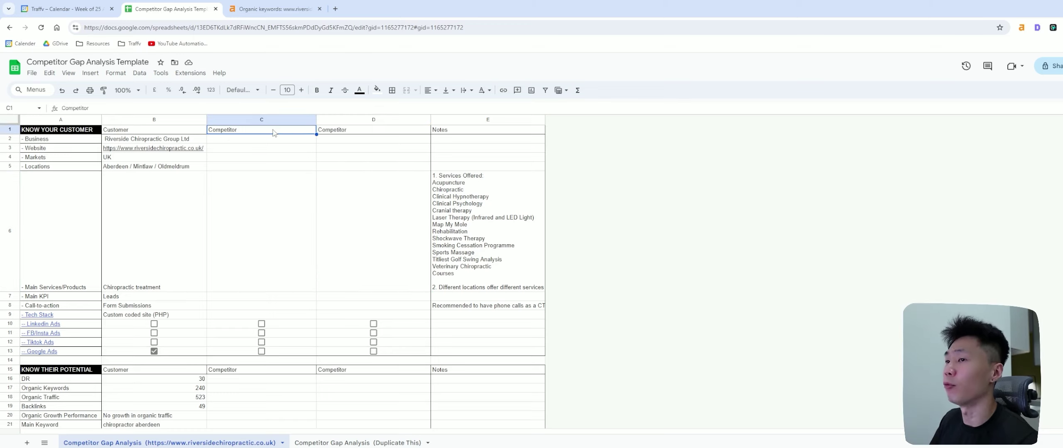
pyautogui.click(259, 120)
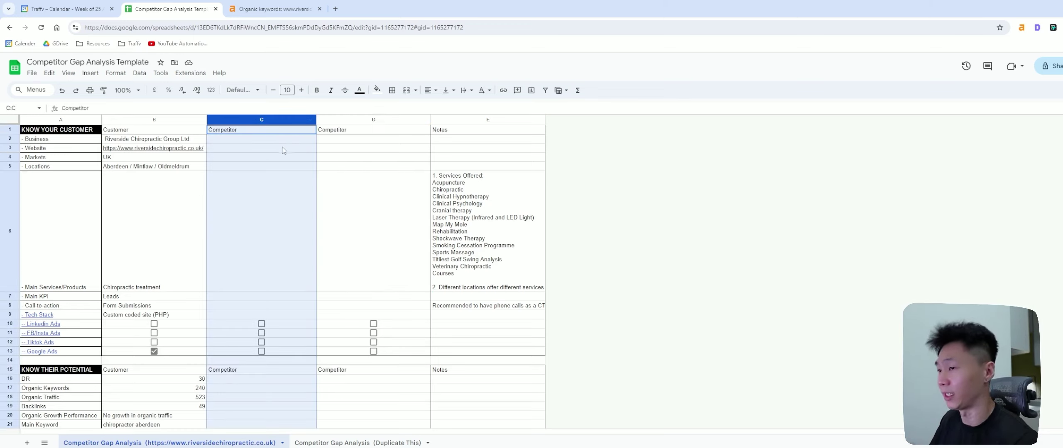
pyautogui.click(334, 121)
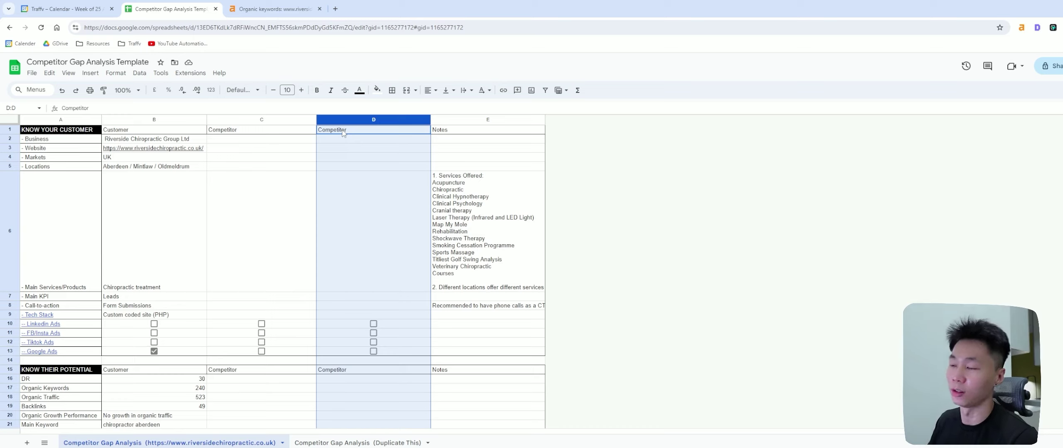
pyautogui.click(255, 144)
pyautogui.moveTo(200, 150)
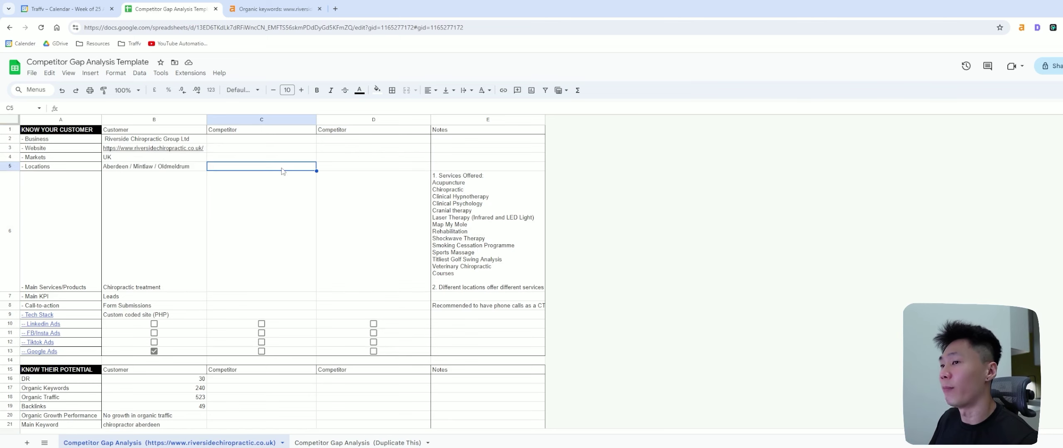
# Open the site's organic competitors report in Ahrefs and examine the DR and traffic of the top competing domains
pyautogui.hotkey('ctrl', 'Tab')
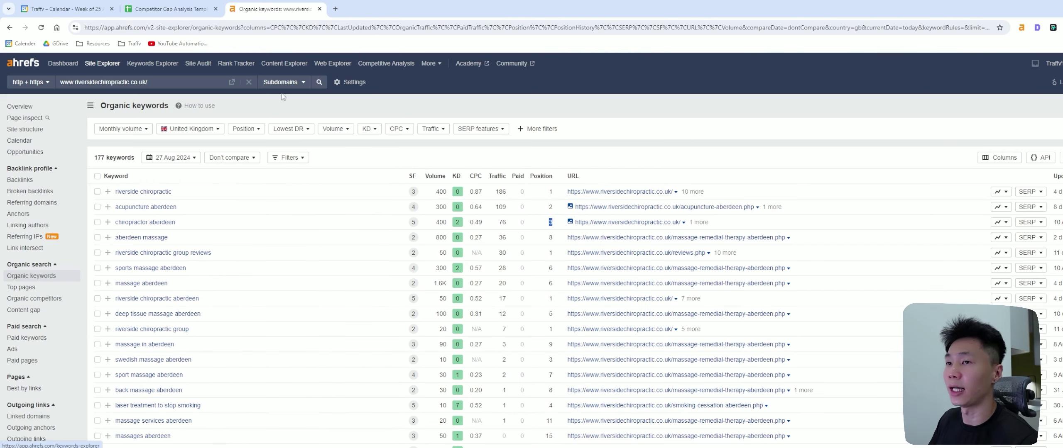
pyautogui.click(59, 299)
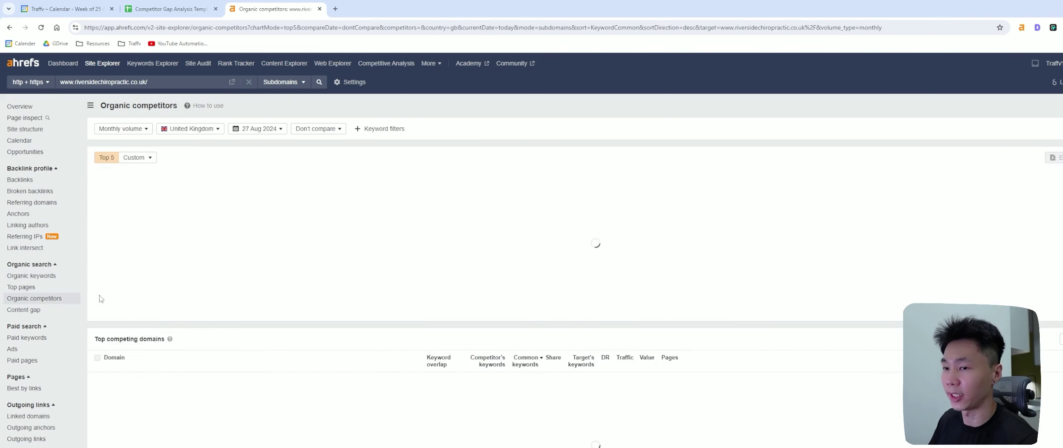
pyautogui.scroll(-5, 235, 177)
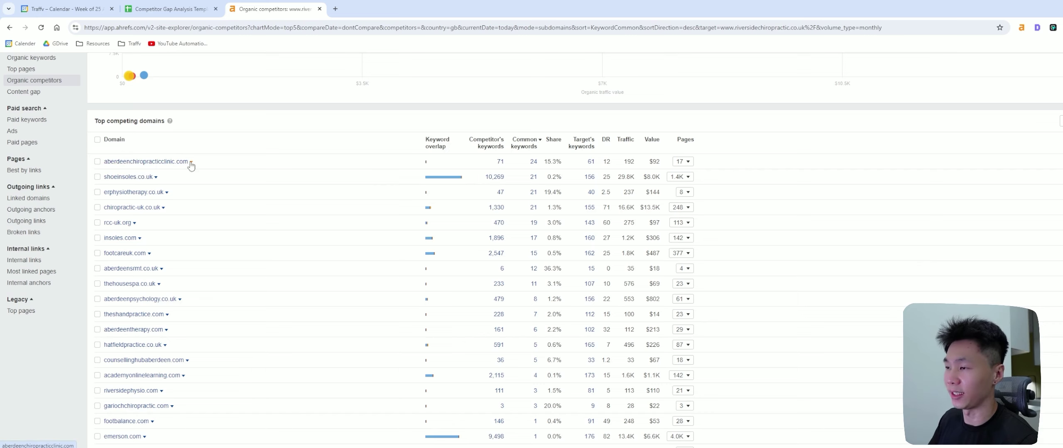
pyautogui.scroll(2, 147, 163)
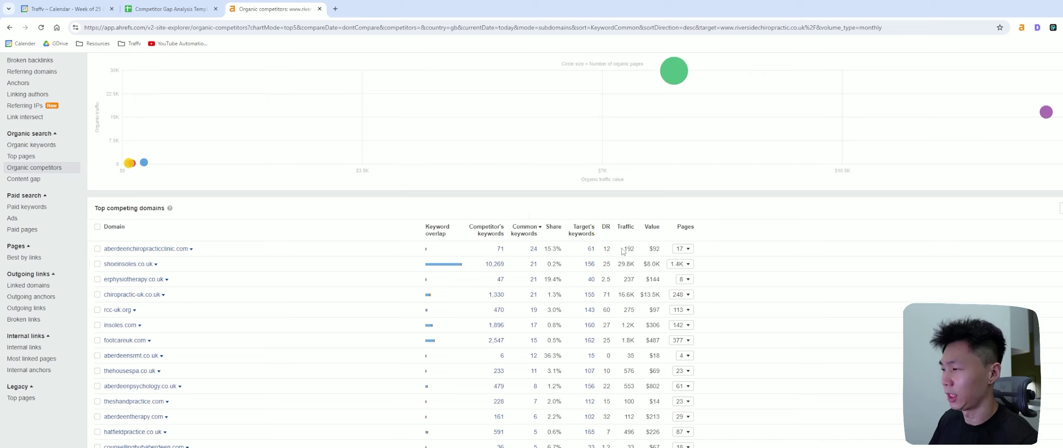
pyautogui.moveTo(621, 250); pyautogui.dragTo(602, 264)
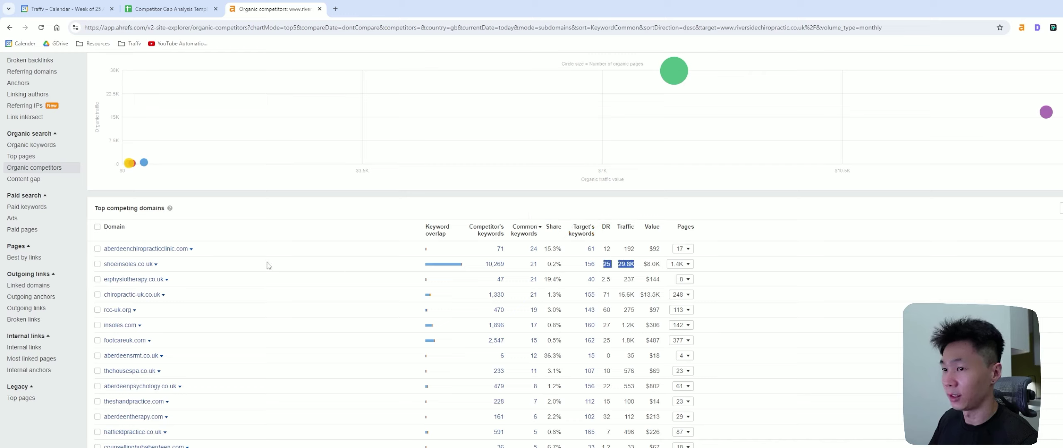
# Open shoeinsoles.co.uk from the competing domains in a new tab, check what the business offers, and close it
pyautogui.rightClick(120, 268)
pyautogui.click(172, 276)
pyautogui.click(371, 13)
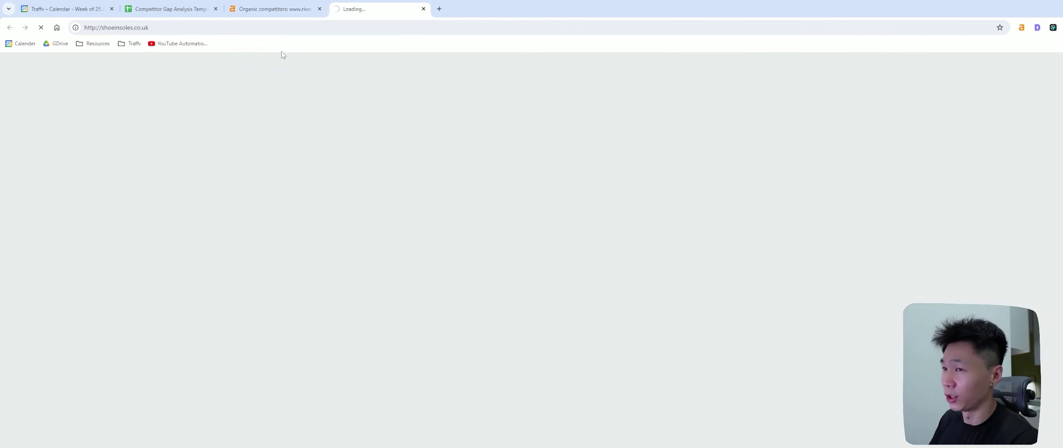
pyautogui.click(131, 33)
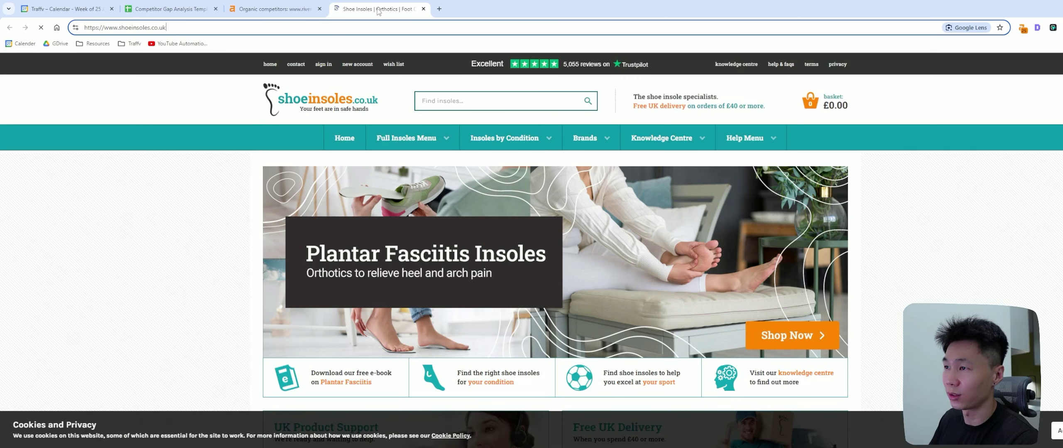
pyautogui.click(423, 9)
# Open chiropractic-uk.co.uk from the competing domains in a new tab and look through its homepage
pyautogui.click(216, 260)
pyautogui.rightClick(131, 301)
pyautogui.click(154, 302)
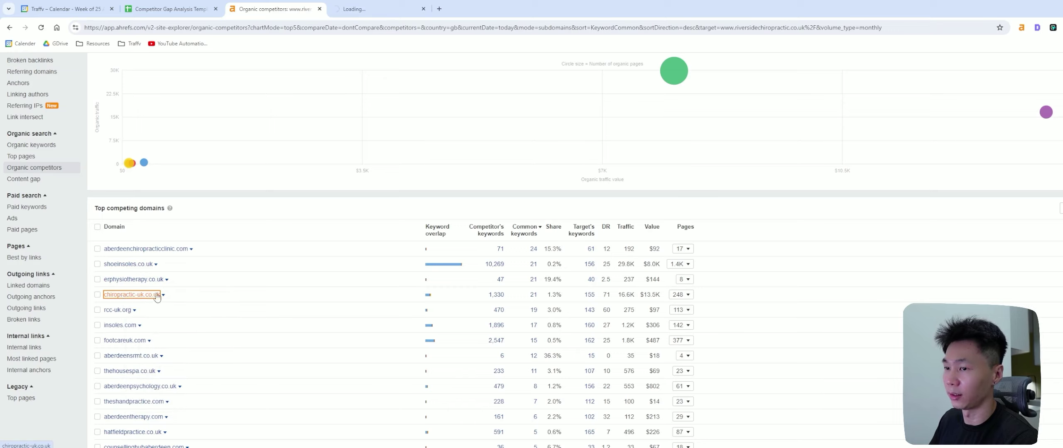
pyautogui.click(362, 9)
pyautogui.moveTo(542, 94)
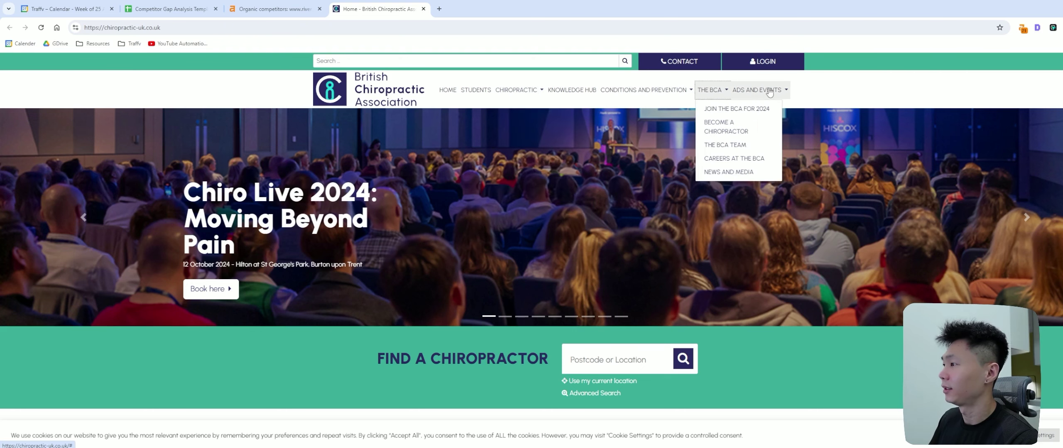
pyautogui.scroll(-10, 870, 261)
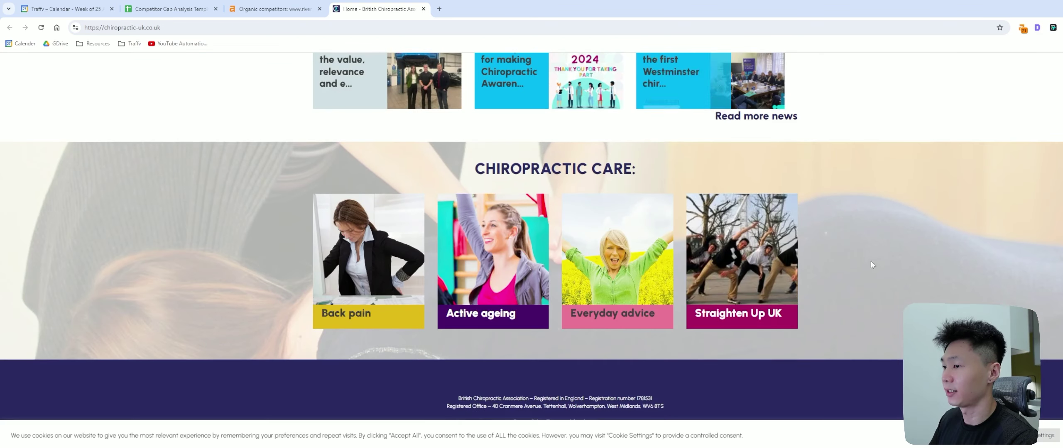
pyautogui.scroll(10, 789, 208)
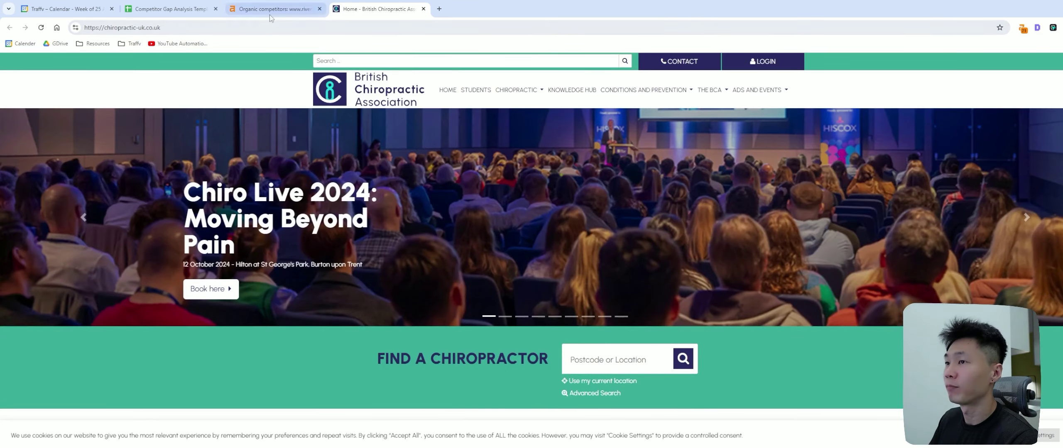
# Examine the keyword and traffic figures of chiropractic-uk.co.uk in the Ahrefs organic competitors report
pyautogui.click(270, 13)
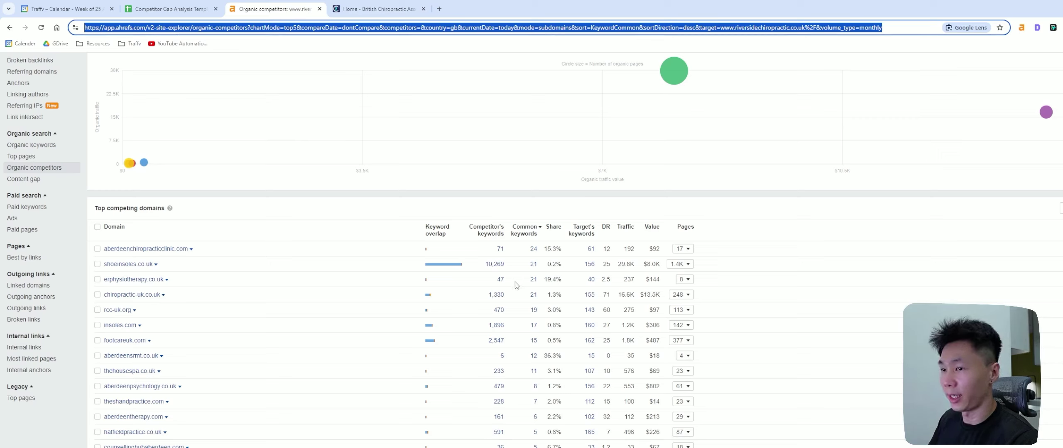
pyautogui.moveTo(488, 296); pyautogui.dragTo(636, 302)
pyautogui.doubleClick(625, 295)
pyautogui.click(621, 302)
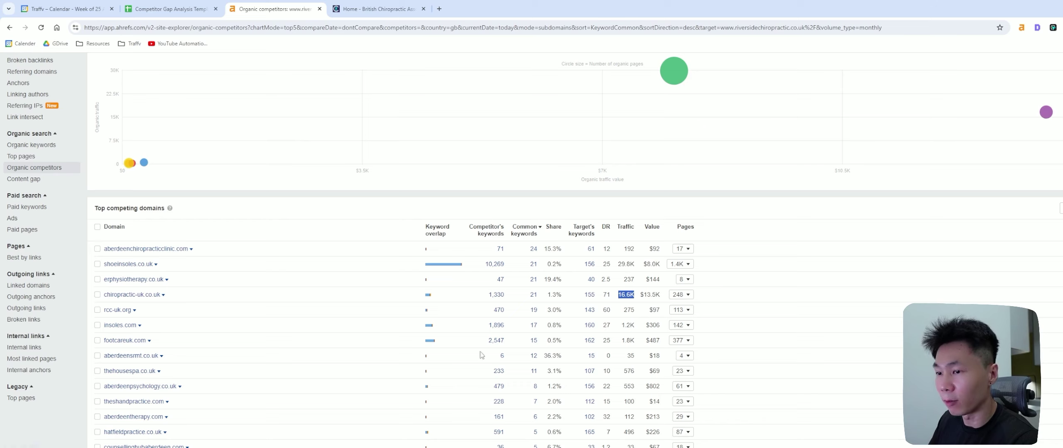
pyautogui.scroll(-1, 634, 350)
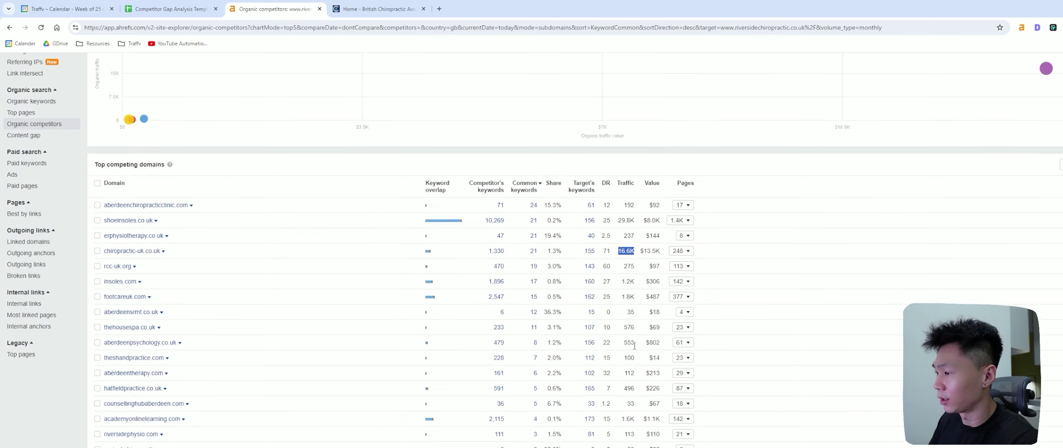
# Check the customer's organic traffic in the competitor gap analysis sheet for comparison, and return to the Ahrefs competitors report
pyautogui.click(198, 10)
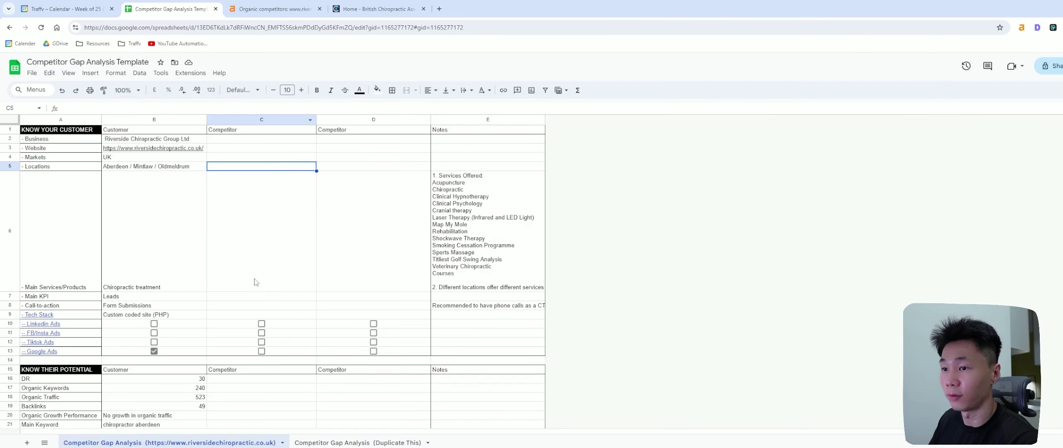
pyautogui.scroll(-2, 240, 328)
pyautogui.click(70, 318)
pyautogui.click(170, 313)
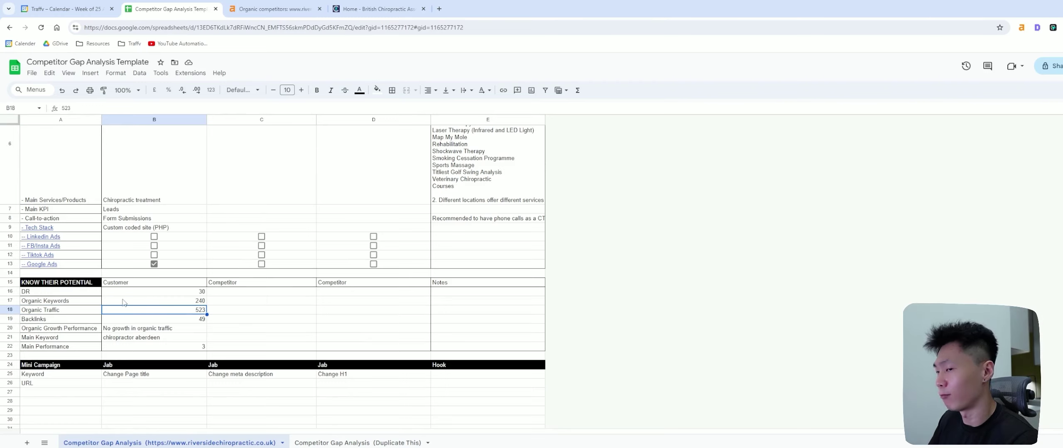
pyautogui.hotkey('ctrl', 'Tab')
pyautogui.hotkey('ctrl', 'Tab')
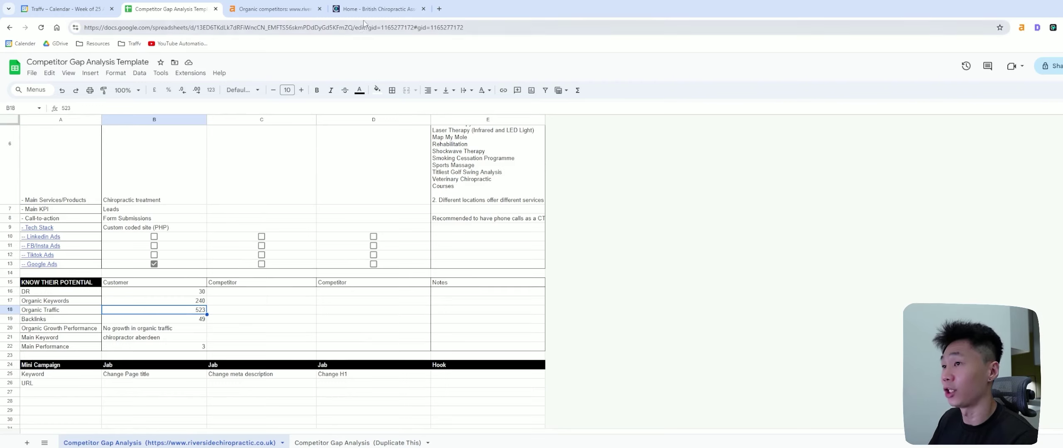
pyautogui.hotkey('ctrl', 'shift', 'Tab')
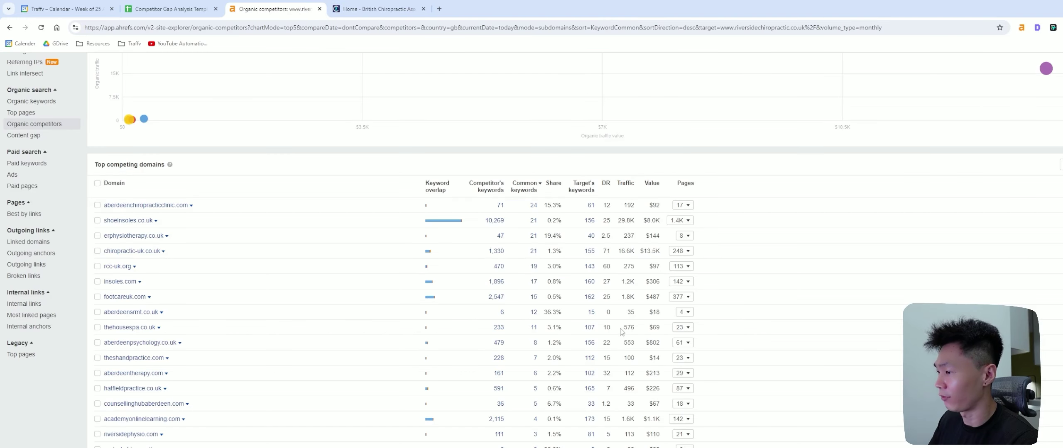
# Check the metrics of academyonlinelearning.com and footcareuk.com, view the footcareuk.com website in a new tab, and close it
pyautogui.moveTo(630, 417); pyautogui.dragTo(130, 426)
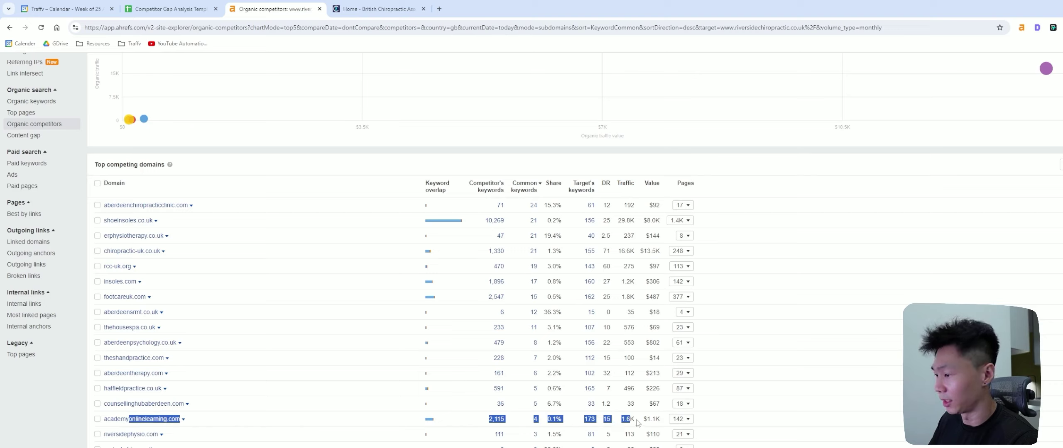
pyautogui.moveTo(638, 423); pyautogui.dragTo(622, 421)
pyautogui.moveTo(633, 295); pyautogui.dragTo(110, 298)
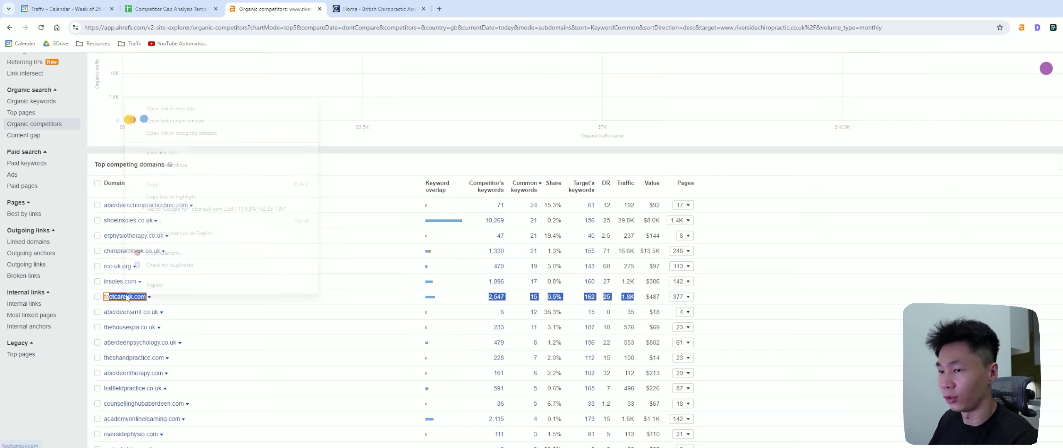
pyautogui.rightClick(129, 298)
pyautogui.click(165, 305)
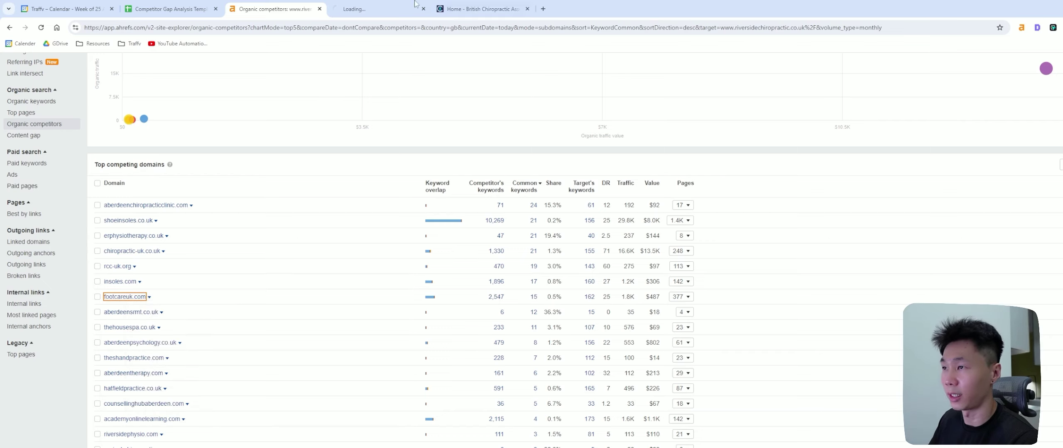
pyautogui.click(399, 9)
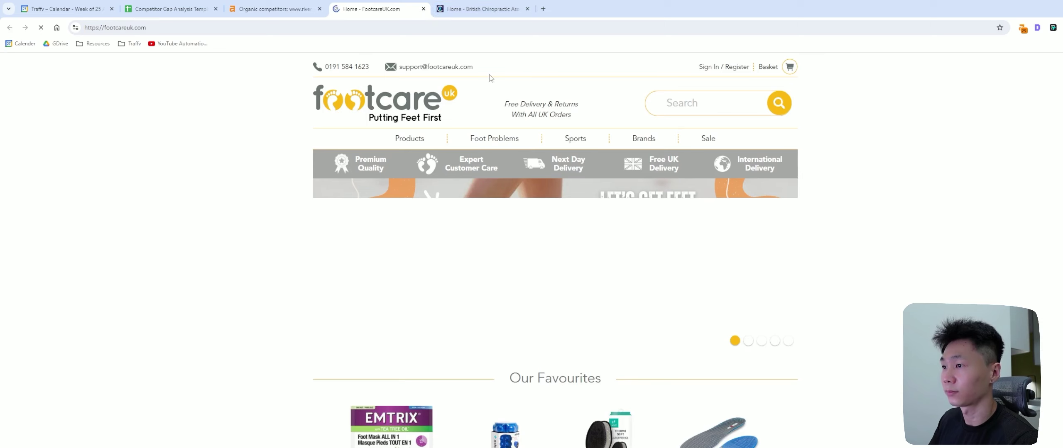
pyautogui.click(424, 9)
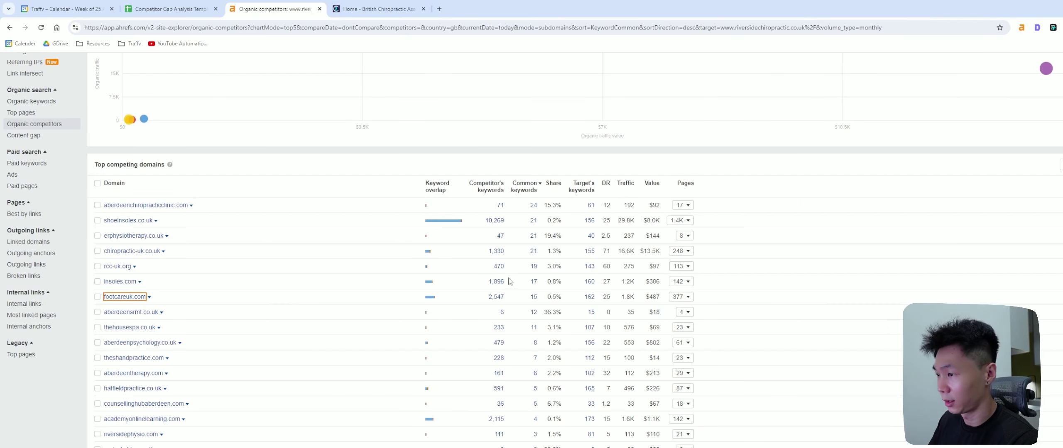
# Compare the metrics of shoeinsoles.co.uk and chiropractic-uk.co.uk, and sort the top competing domains by traffic
pyautogui.moveTo(638, 255); pyautogui.dragTo(604, 255)
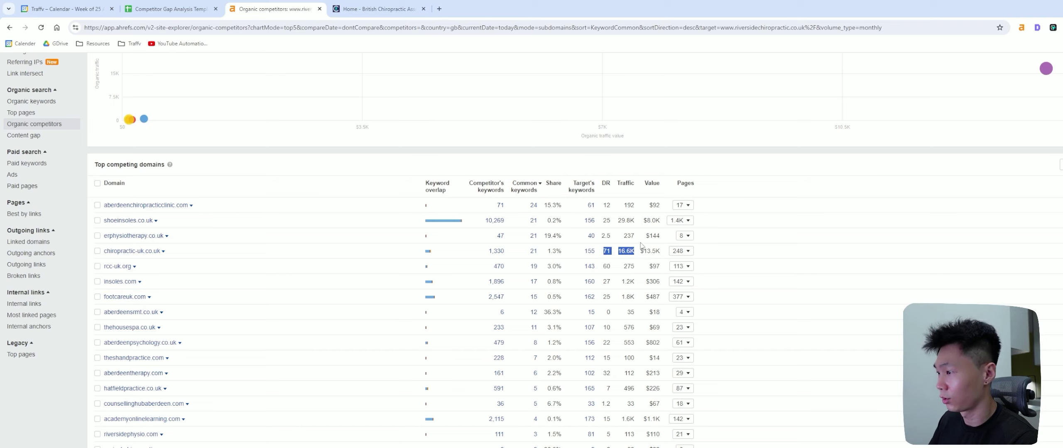
pyautogui.moveTo(635, 223); pyautogui.dragTo(477, 221)
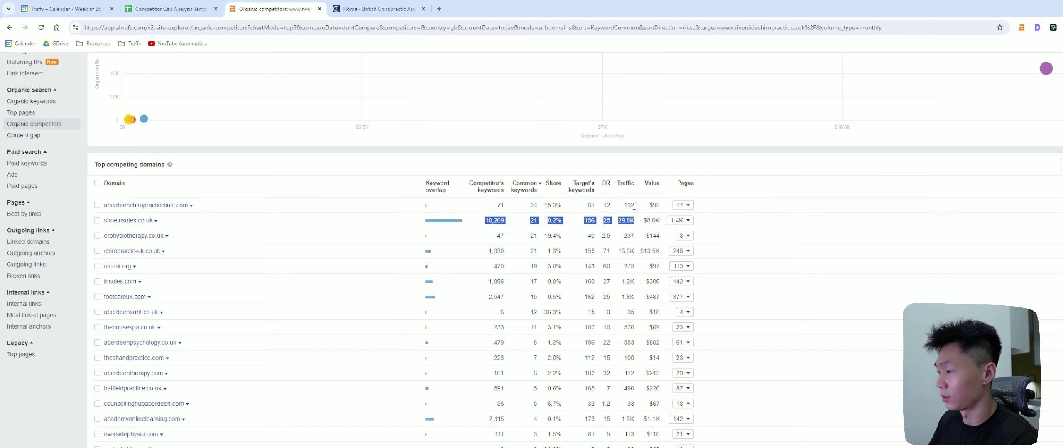
pyautogui.moveTo(637, 253); pyautogui.dragTo(606, 252)
pyautogui.click(625, 183)
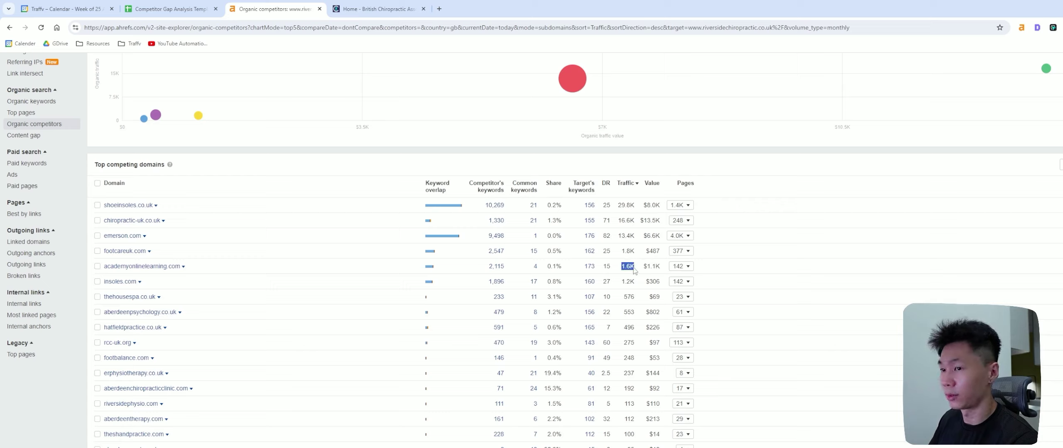
# Examine the academyonlinelearning.com and thehousespa.co.uk rows in the traffic-sorted list of competing domains
pyautogui.moveTo(637, 271); pyautogui.dragTo(172, 264)
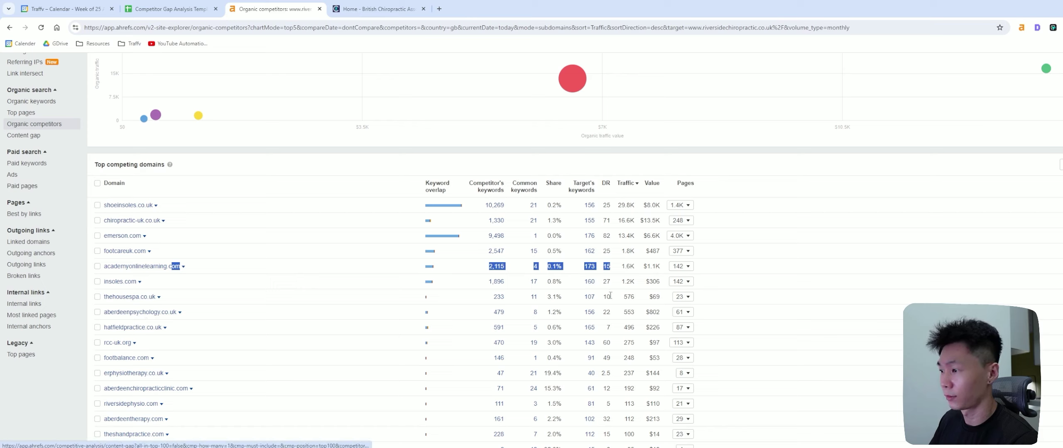
pyautogui.moveTo(638, 298); pyautogui.dragTo(238, 301)
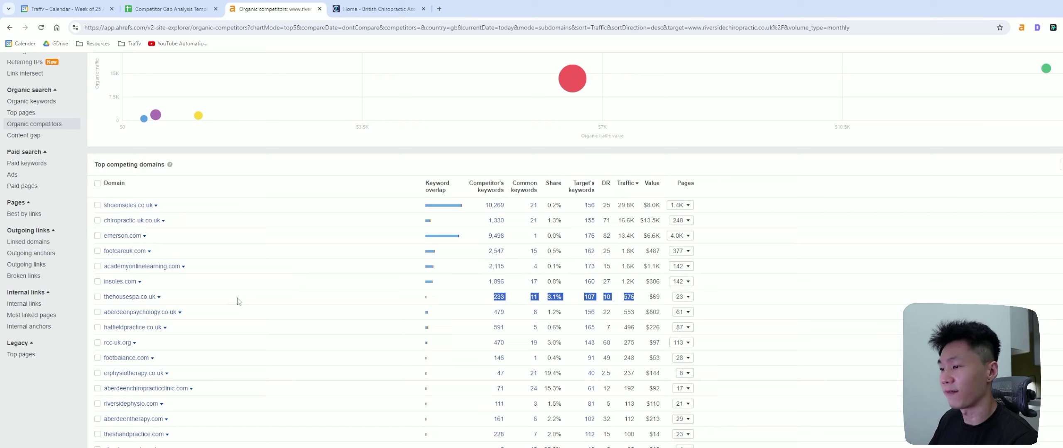
pyautogui.moveTo(109, 292); pyautogui.dragTo(592, 282)
pyautogui.click(651, 293)
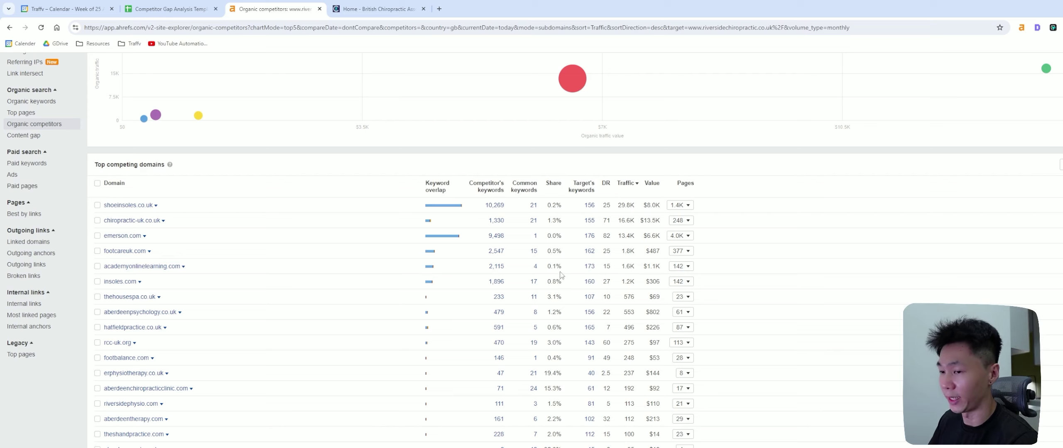
# Open the SERP overview for "chiropractor aberdeen" in the organic keywords report and check the site metrics of aberdeenchiropracticclinic.com
pyautogui.scroll(5, 427, 210)
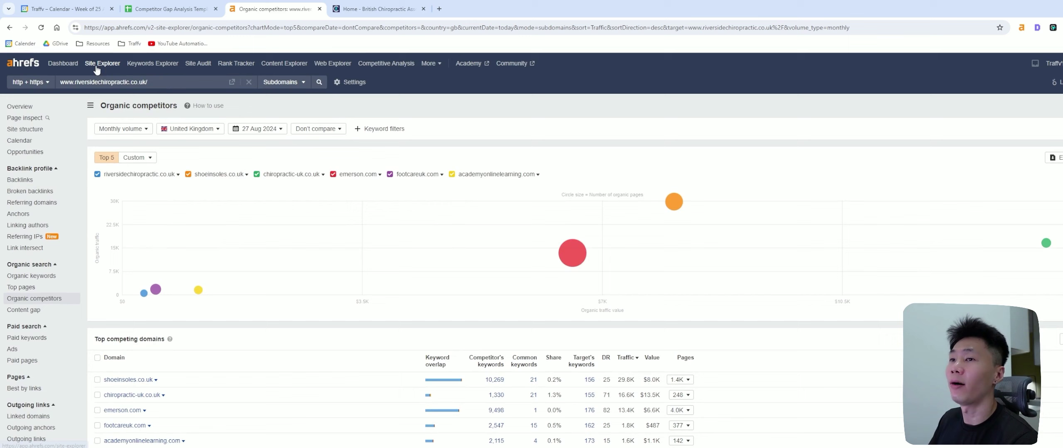
pyautogui.click(41, 275)
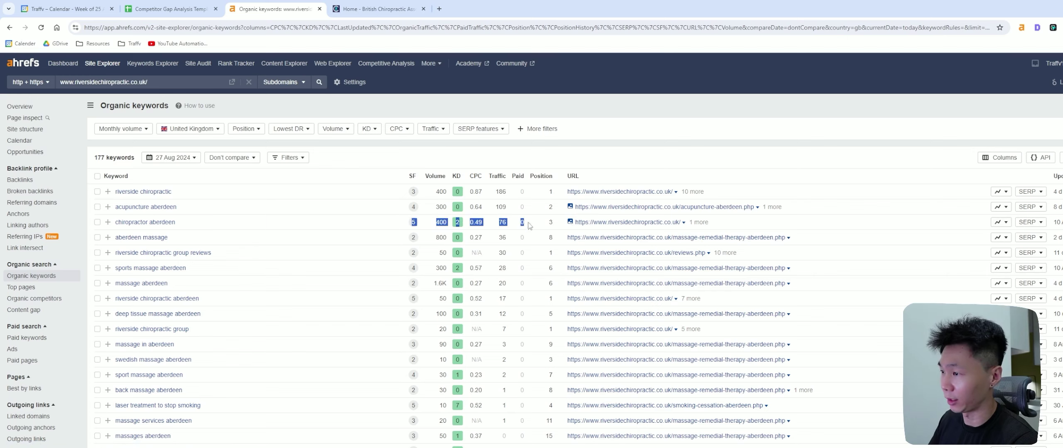
pyautogui.moveTo(529, 225); pyautogui.dragTo(1045, 231)
pyautogui.click(1033, 225)
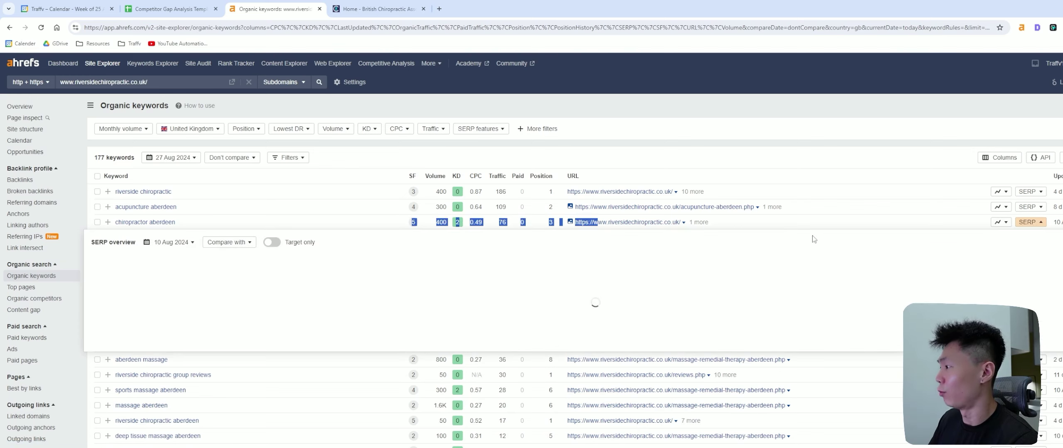
pyautogui.click(799, 236)
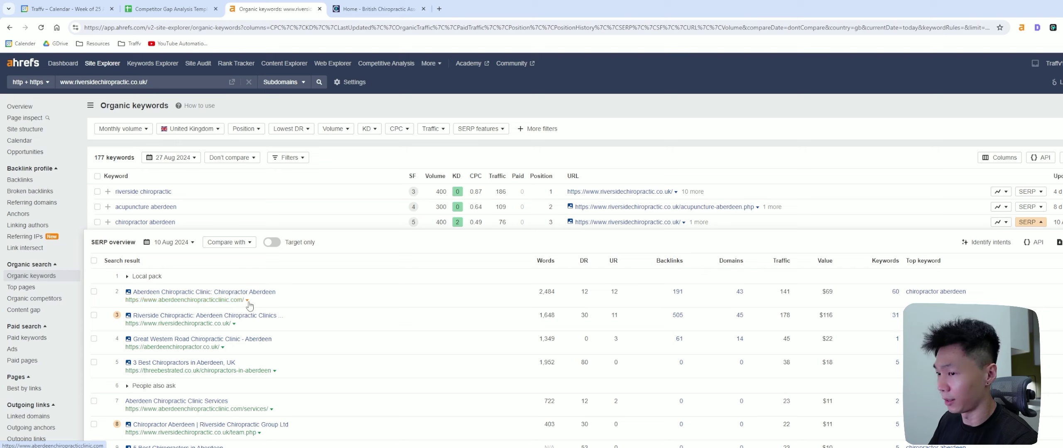
pyautogui.click(247, 301)
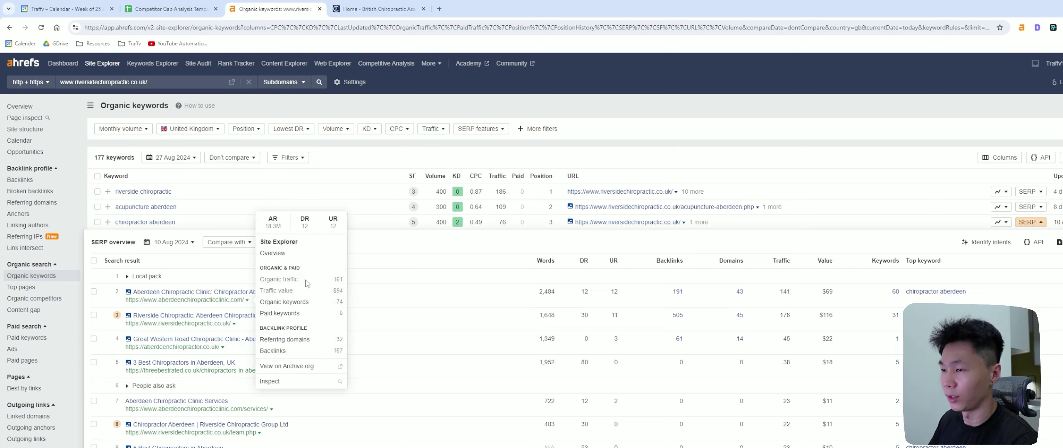
pyautogui.click(518, 284)
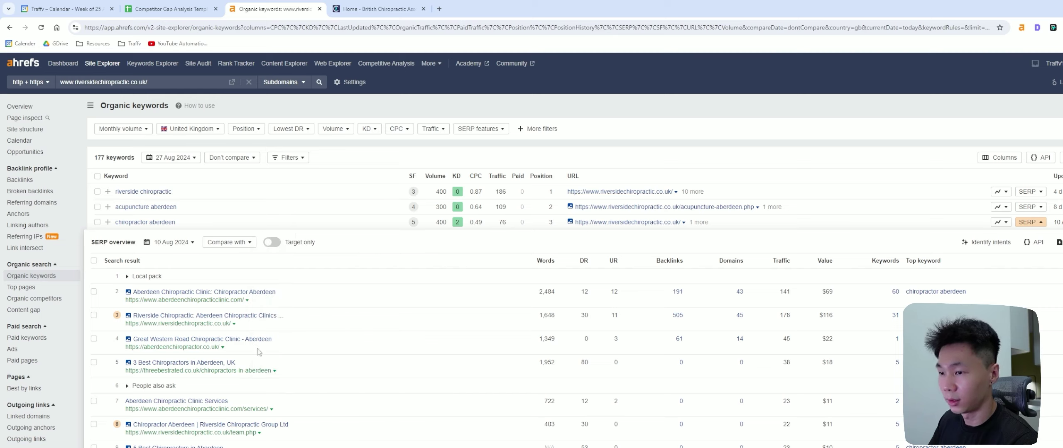
# Open the organic keywords reports of riversidechiropractic.co.uk and aberdeenchiropractor.co.uk from the "chiropractor aberdeen" SERP overview in new tabs
pyautogui.scroll(-3, 787, 326)
pyautogui.scroll(2, 190, 370)
pyautogui.click(234, 281)
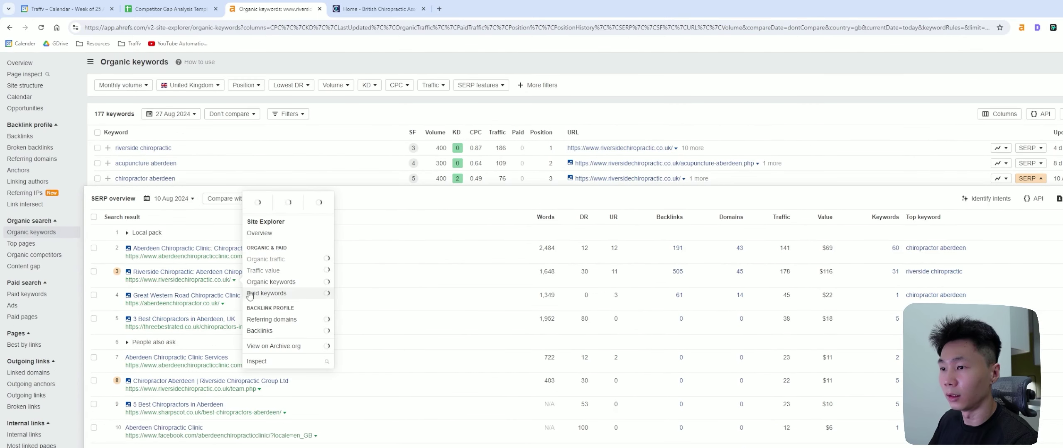
pyautogui.rightClick(274, 284)
pyautogui.click(284, 294)
pyautogui.click(223, 304)
pyautogui.rightClick(265, 305)
pyautogui.click(283, 314)
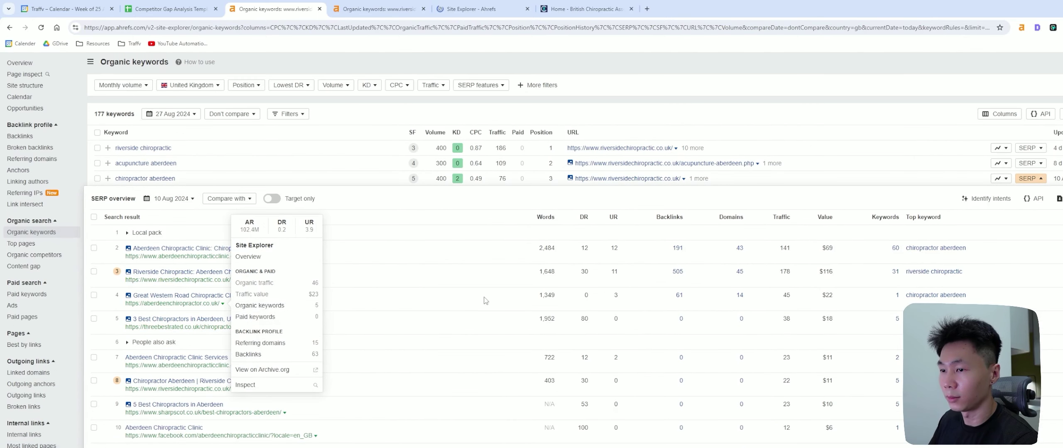
# Switch the reports for riversidechiropractic.co.uk and aberdeenchiropractor.co.uk to their site overviews
pyautogui.hotkey('ctrl', 'Tab')
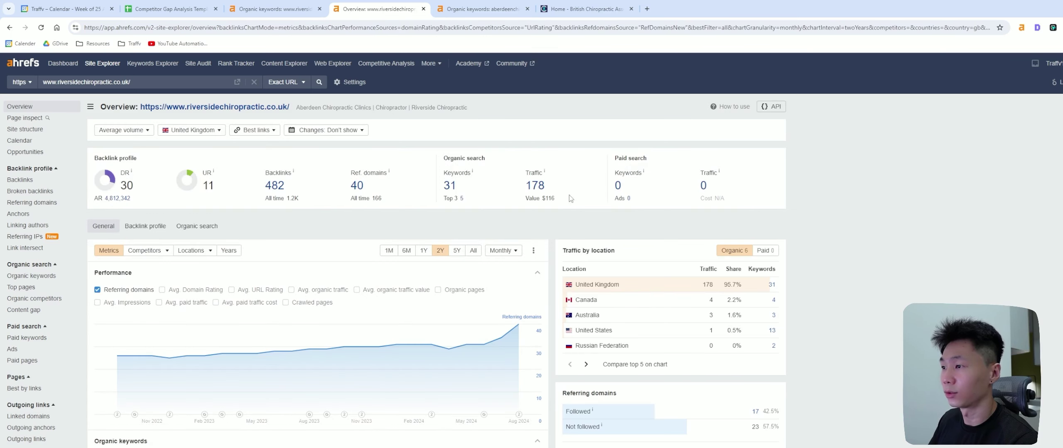
pyautogui.click(483, 8)
pyautogui.click(20, 106)
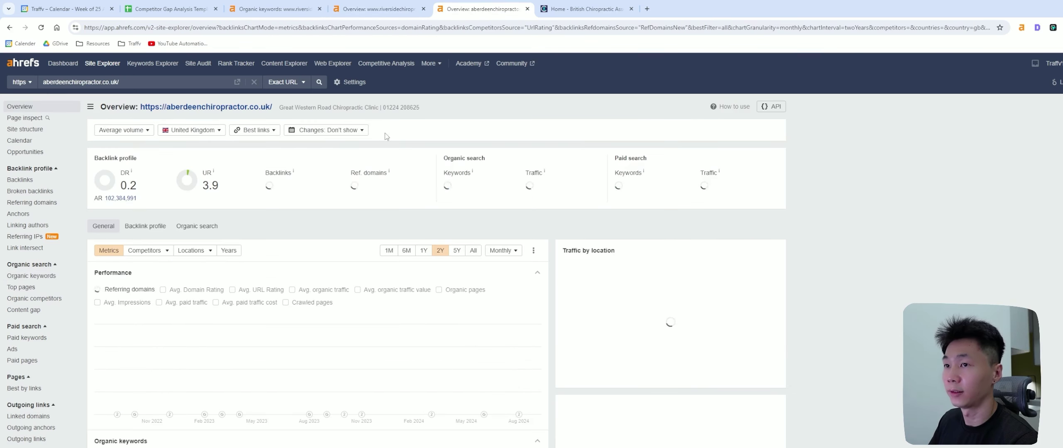
# Copy the web address of the British Chiropractic Association homepage and return to the top of the competitor gap analysis sheet
pyautogui.click(598, 9)
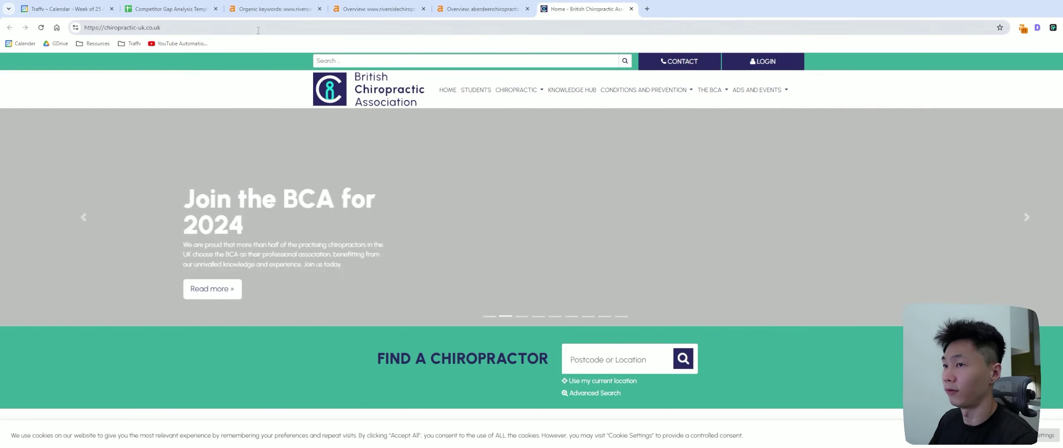
pyautogui.click(257, 29)
pyautogui.hotkey('ctrl', 'c')
pyautogui.write('c')
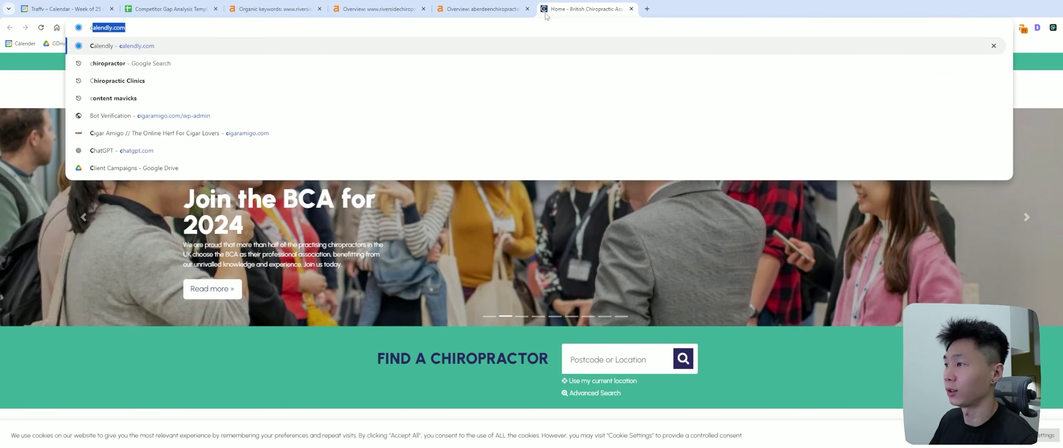
pyautogui.click(170, 9)
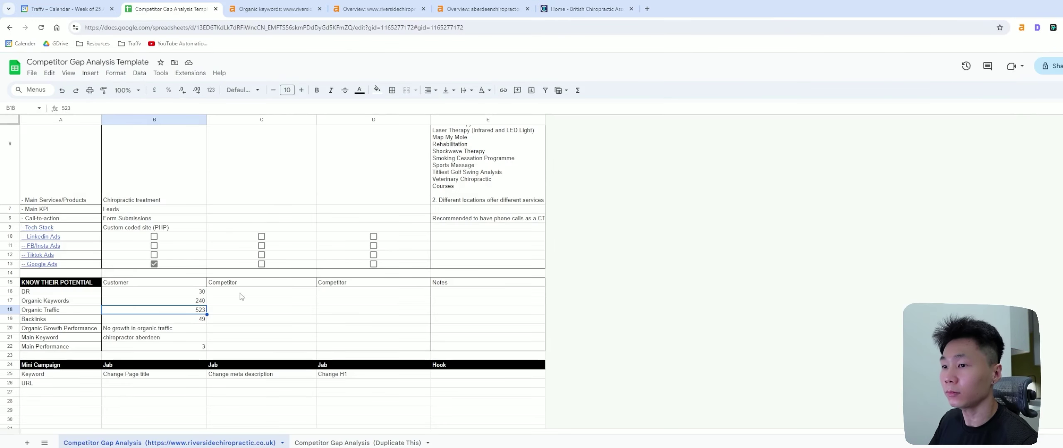
pyautogui.press('Right')
pyautogui.press('Right')
pyautogui.scroll(3, 368, 315)
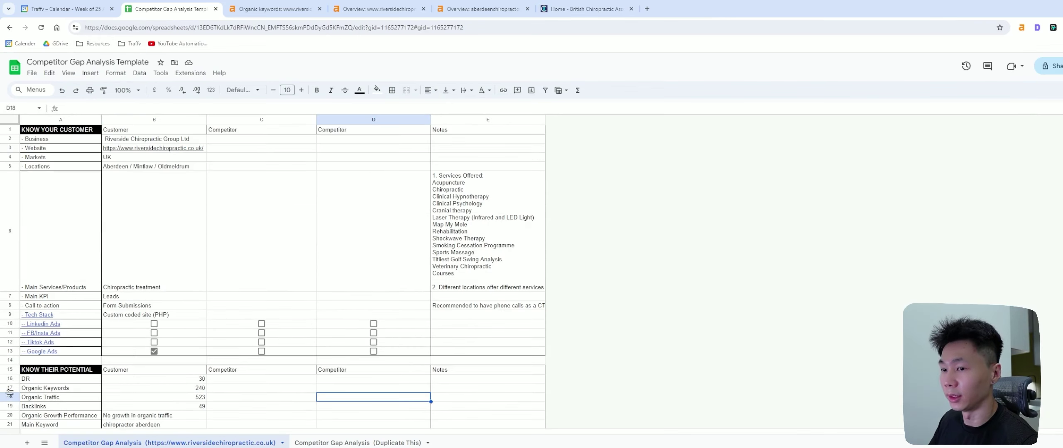
pyautogui.click(359, 139)
pyautogui.hotkey('ctrl', 'v')
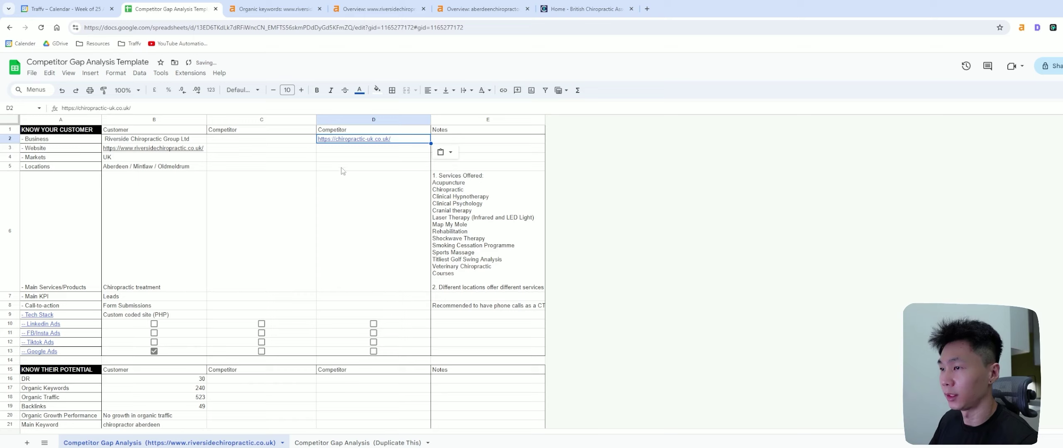
pyautogui.hotkey('ctrl', 'z')
pyautogui.click(224, 158)
pyautogui.click(354, 149)
pyautogui.hotkey('ctrl', 'v')
pyautogui.click(303, 157)
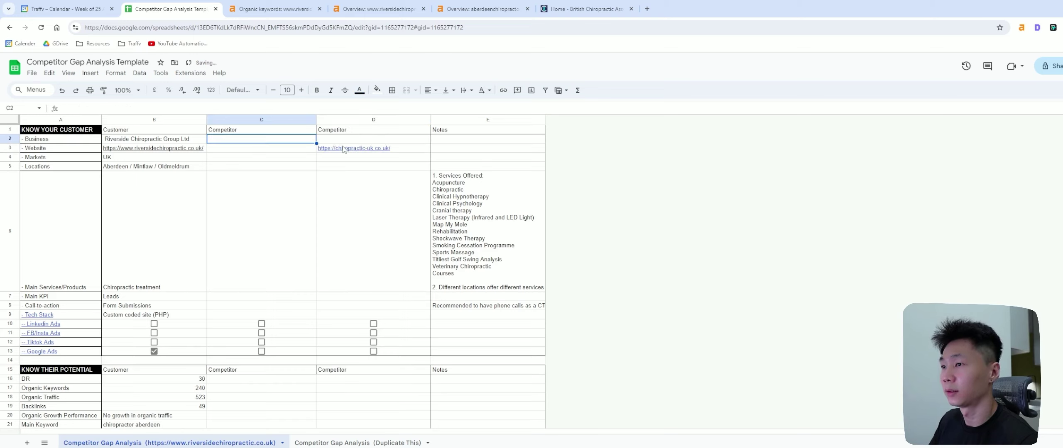
# Copy the customer's market, UK, into the Markets cells of both competitors
pyautogui.click(348, 161)
pyautogui.click(248, 163)
pyautogui.click(380, 163)
pyautogui.click(156, 165)
pyautogui.hotkey('ctrl', 'c')
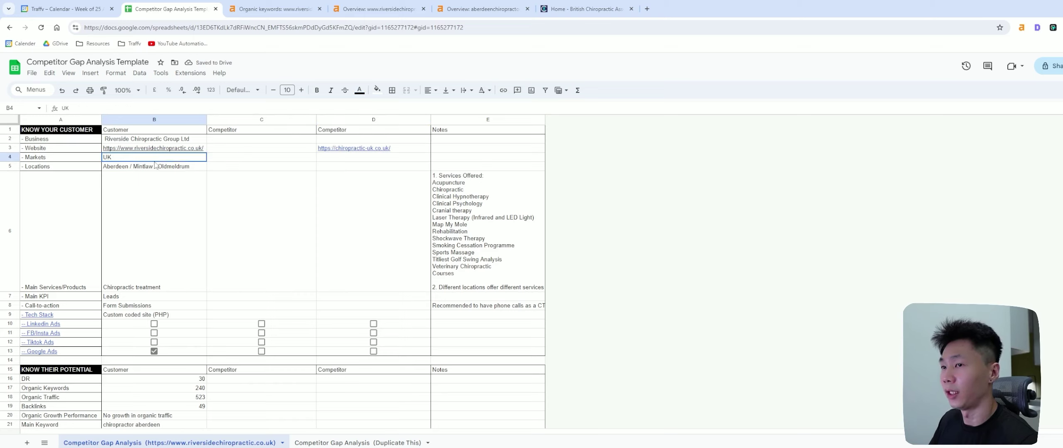
pyautogui.click(344, 162)
pyautogui.hotkey('ctrl', 'v')
pyautogui.click(252, 165)
pyautogui.hotkey('ctrl', 'v')
# Copy the name British Chiropractic Association from the footer of its website into the second competitor's Business cell
pyautogui.click(245, 150)
pyautogui.click(253, 139)
pyautogui.click(324, 148)
pyautogui.click(586, 9)
pyautogui.scroll(-7, 532, 249)
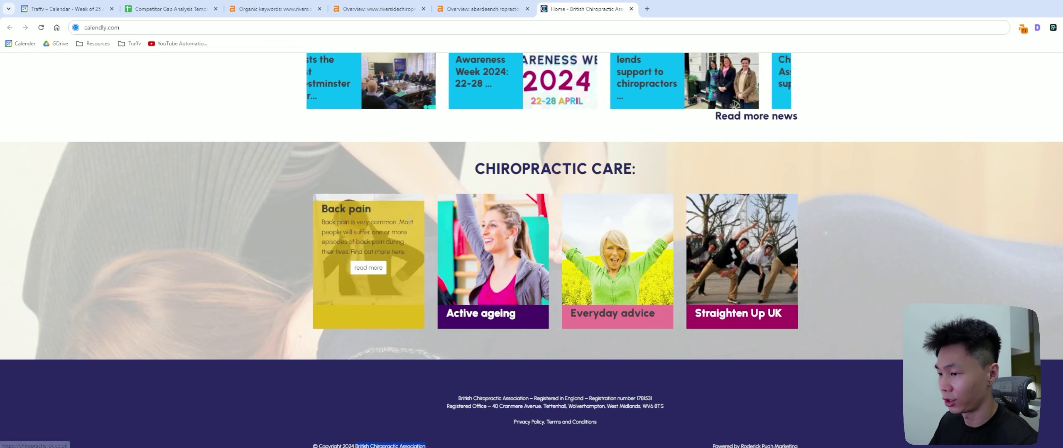
pyautogui.click(274, 9)
pyautogui.click(180, 8)
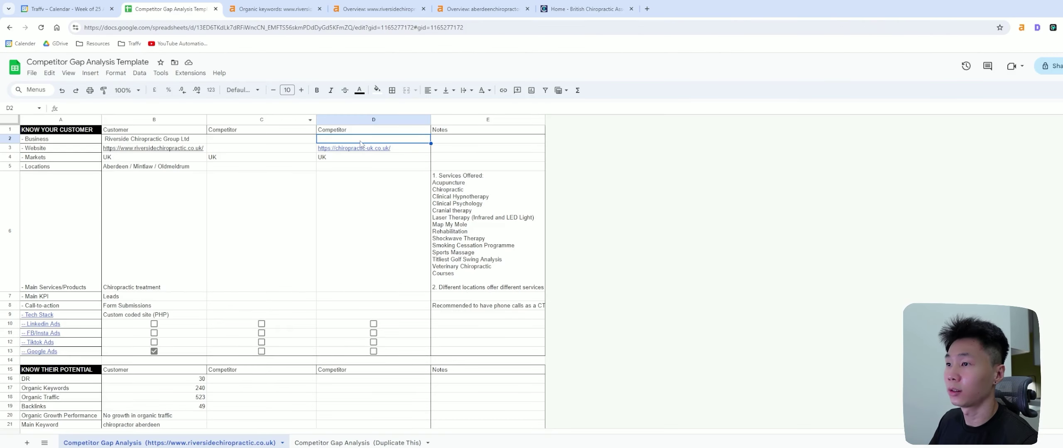
pyautogui.hotkey('ctrl', 'v')
pyautogui.click(387, 173)
# Look over the British Chiropractic Association homepage and open its Chiropractic Care page
pyautogui.click(585, 9)
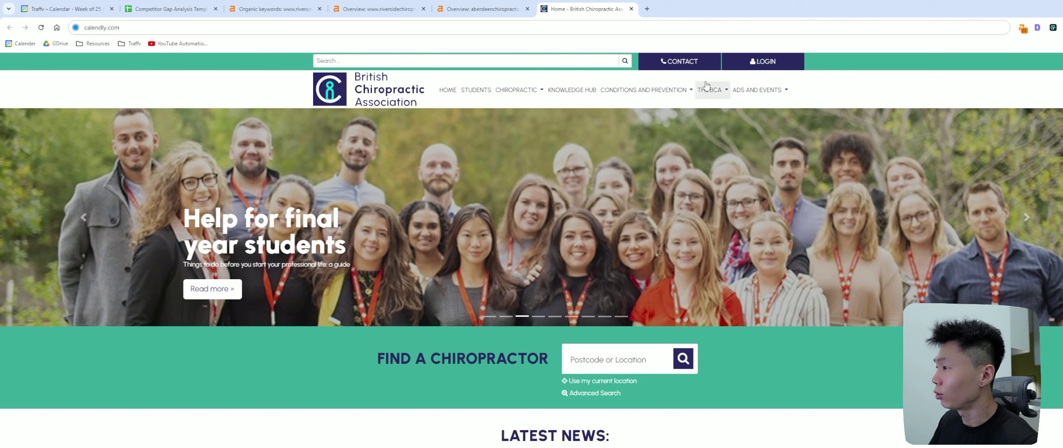
pyautogui.click(603, 356)
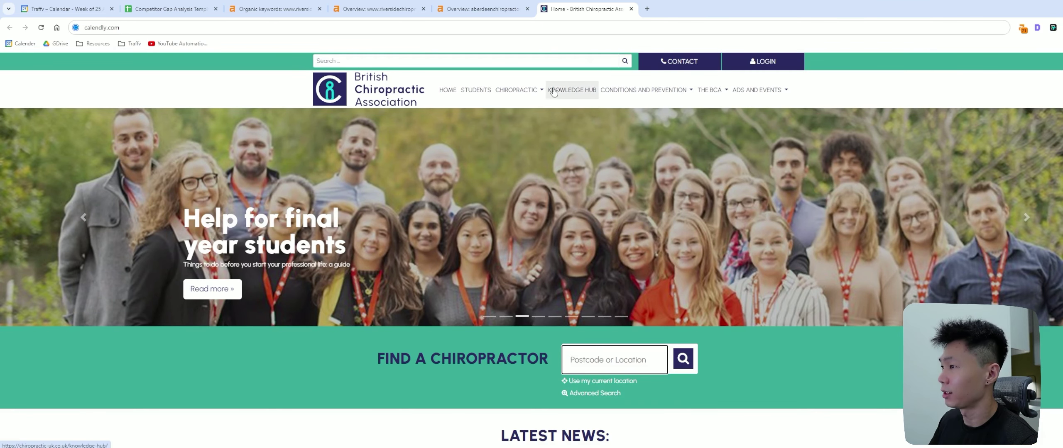
pyautogui.click(517, 91)
pyautogui.click(524, 111)
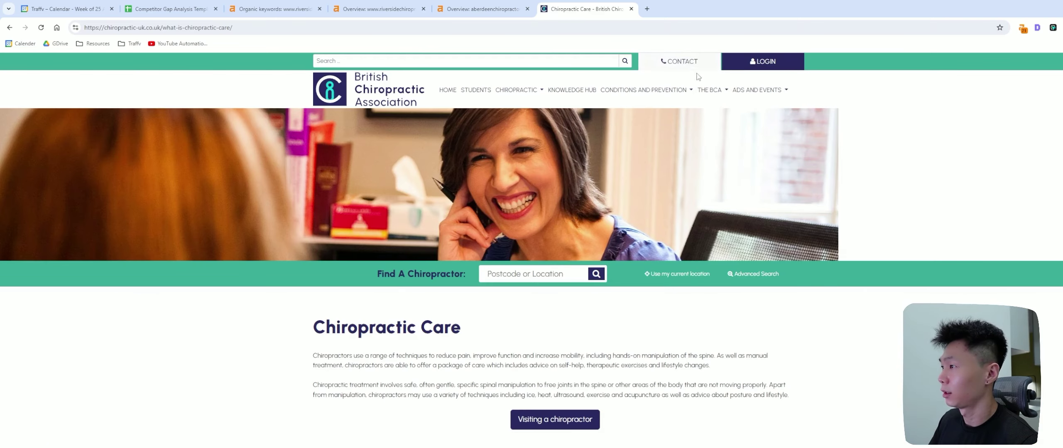
# Check the association's contact and Find a Chiropractor pages for locations, and look through the homepage
pyautogui.click(680, 61)
pyautogui.scroll(-2, 861, 289)
pyautogui.click(556, 323)
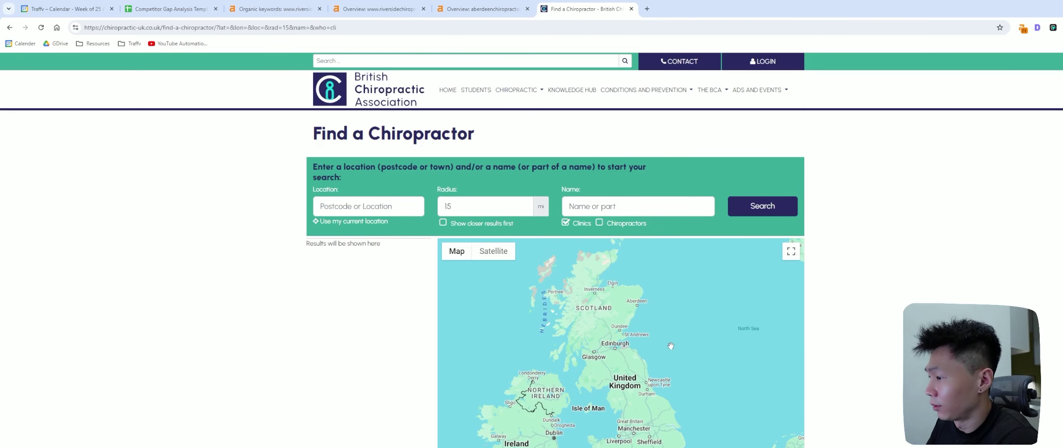
pyautogui.scroll(-2, 671, 346)
pyautogui.hotkey('alt', 'Left')
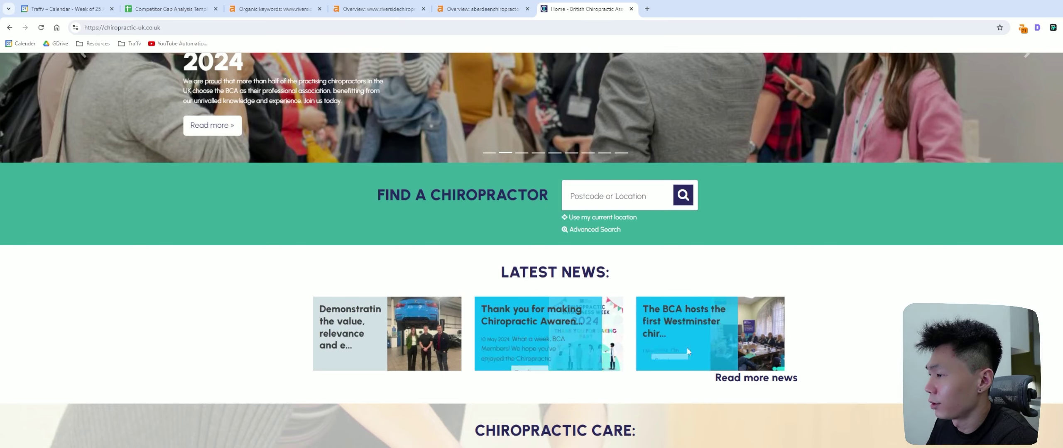
pyautogui.scroll(-6, 687, 352)
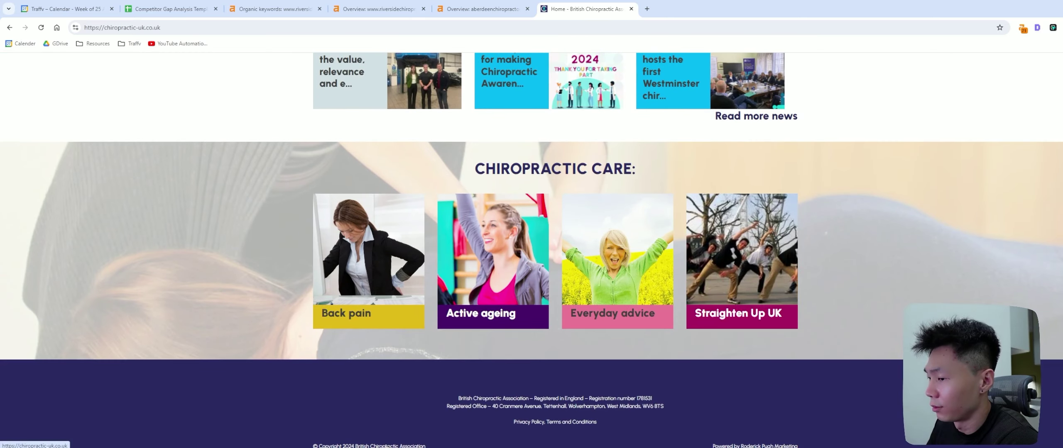
# Review the clinics listed for Aberdeen on the association's Find a Chiropractor page
pyautogui.hotkey('alt', 'Right')
pyautogui.scroll(-6, 285, 201)
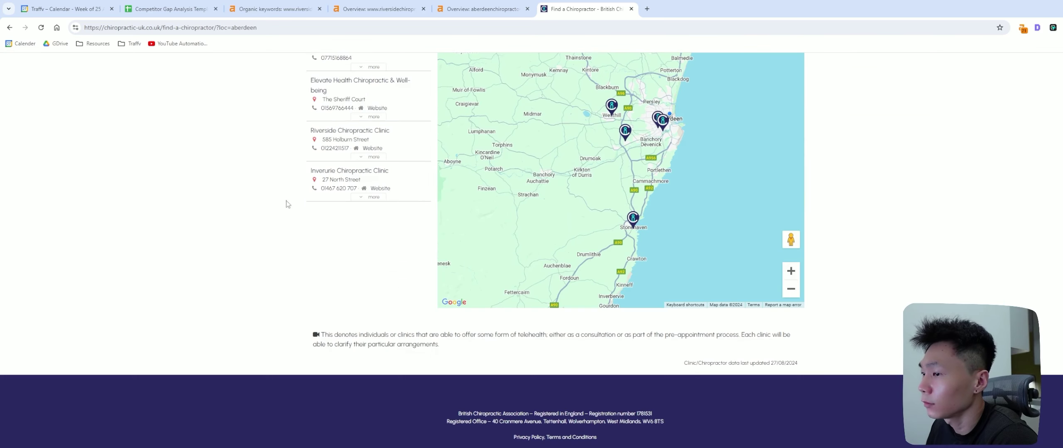
pyautogui.scroll(4, 370, 206)
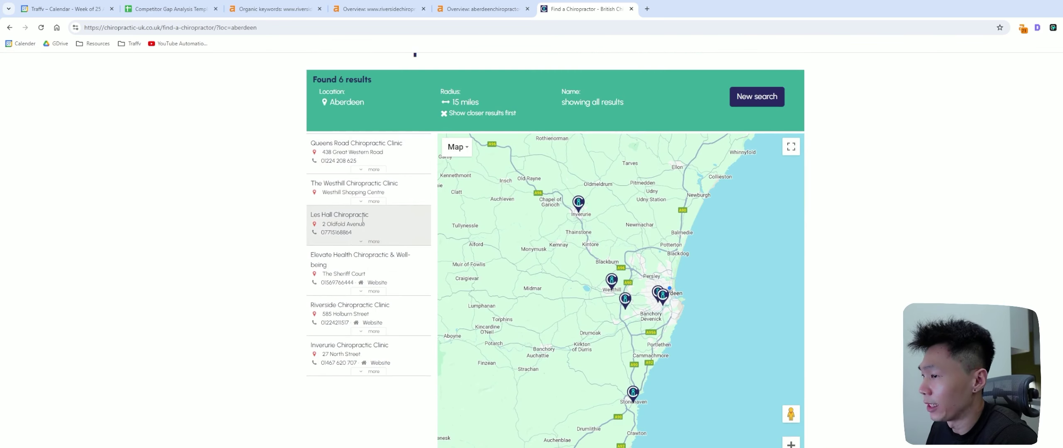
pyautogui.scroll(2, 372, 153)
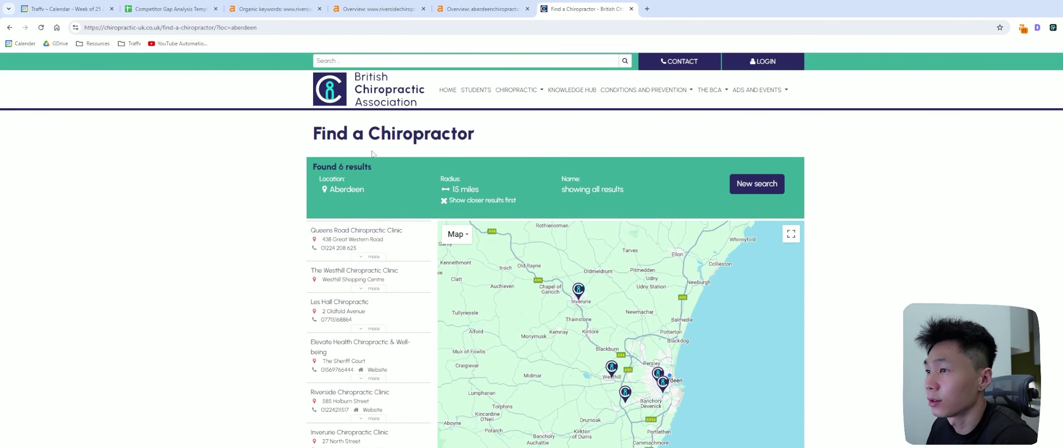
pyautogui.moveTo(557, 137); pyautogui.dragTo(273, 133)
pyautogui.click(498, 129)
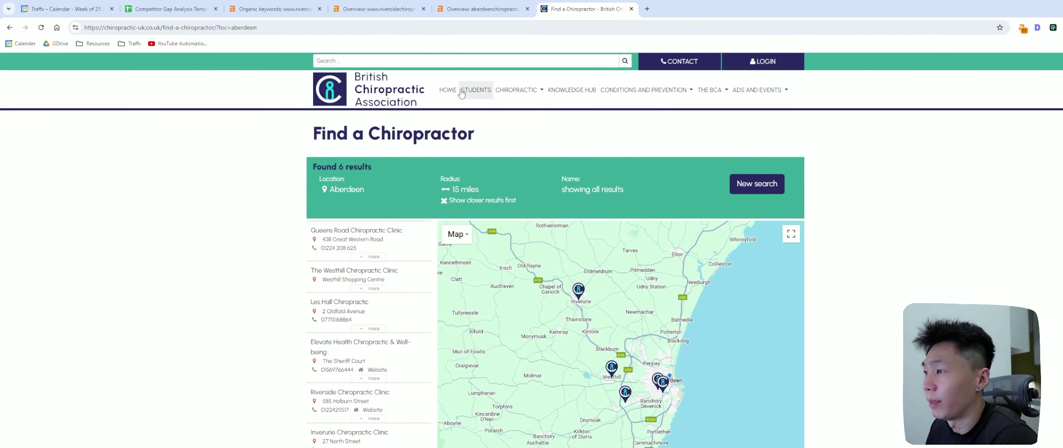
pyautogui.click(478, 4)
pyautogui.hotkey('ctrl', 'Tab')
pyautogui.click(448, 5)
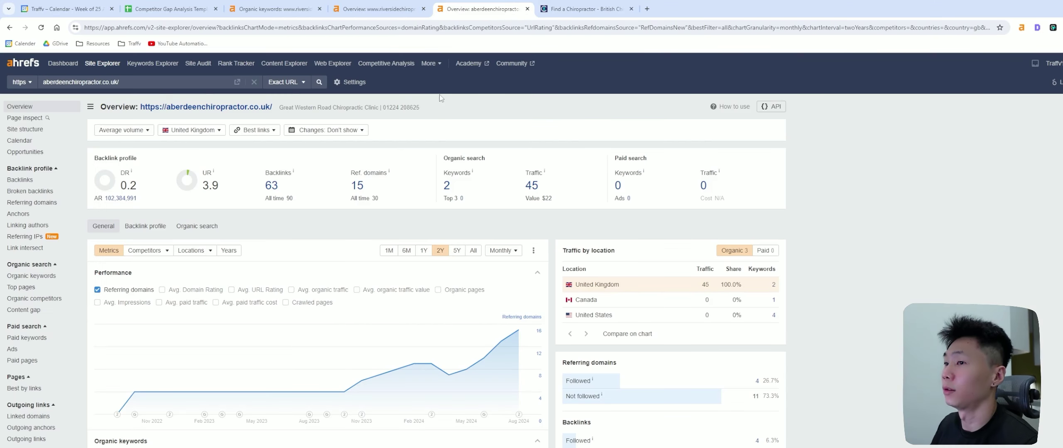
pyautogui.hotkey('ctrl', 'a')
pyautogui.hotkey('ctrl', 'v')
pyautogui.click(318, 82)
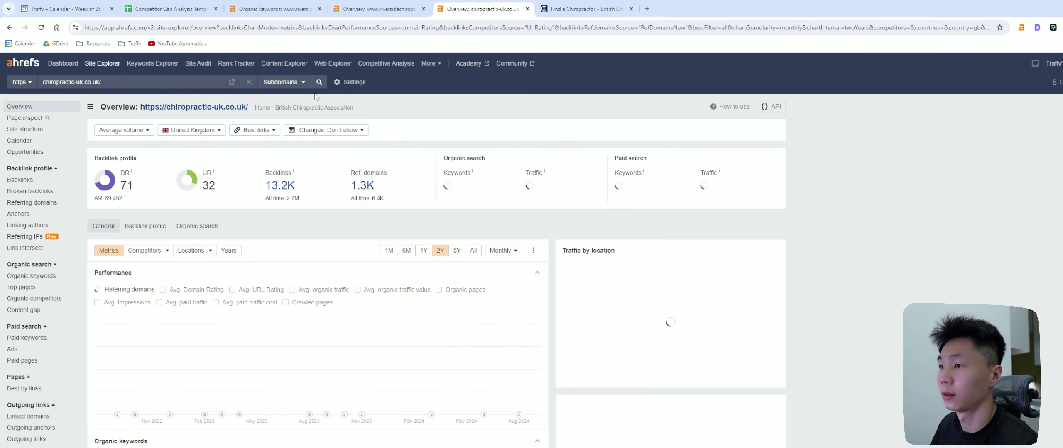
pyautogui.click(456, 185)
# Copy the address of the Find a Chiropractor results for Aberdeen into the second competitor's Locations cell in the gap analysis sheet
pyautogui.hotkey('ctrl', 'Tab')
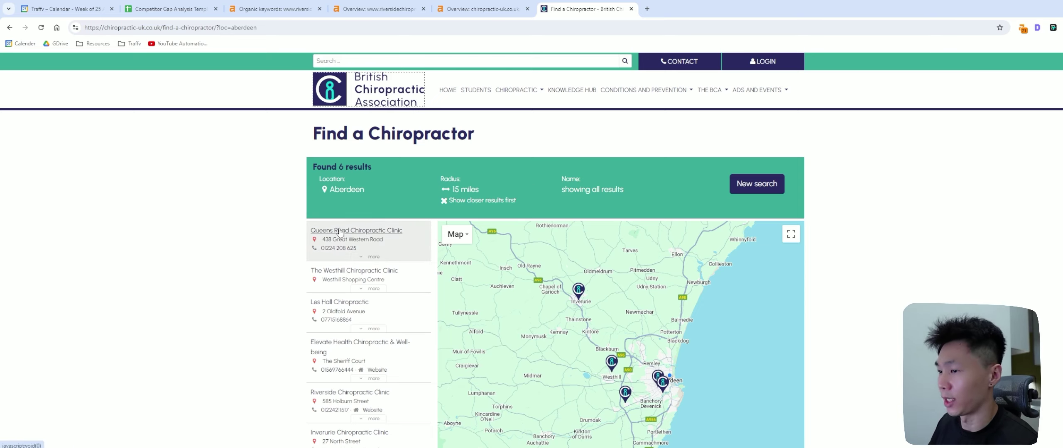
pyautogui.scroll(-6, 347, 217)
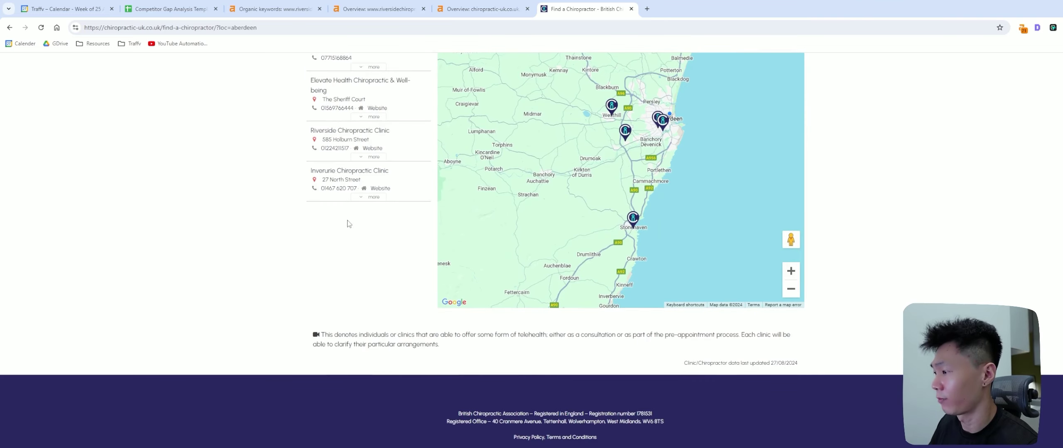
pyautogui.scroll(5, 347, 225)
pyautogui.click(226, 29)
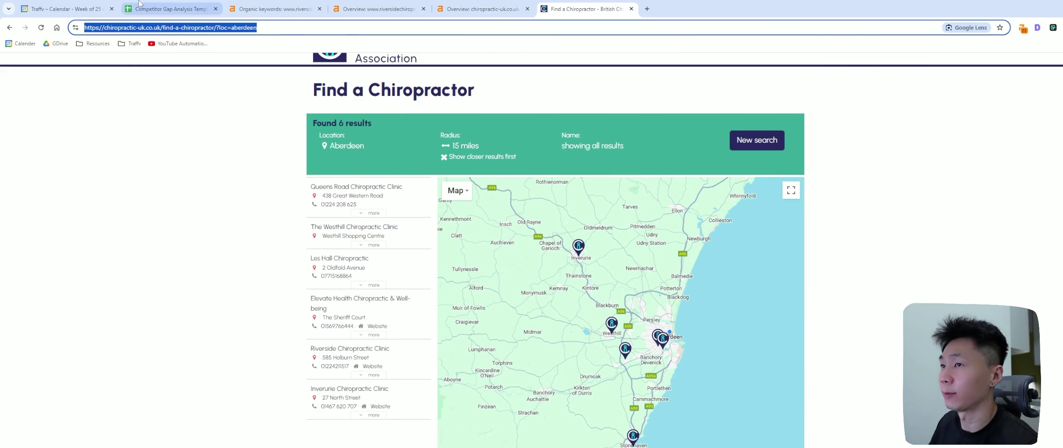
pyautogui.click(170, 9)
pyautogui.click(357, 166)
pyautogui.hotkey('ctrl', 'v')
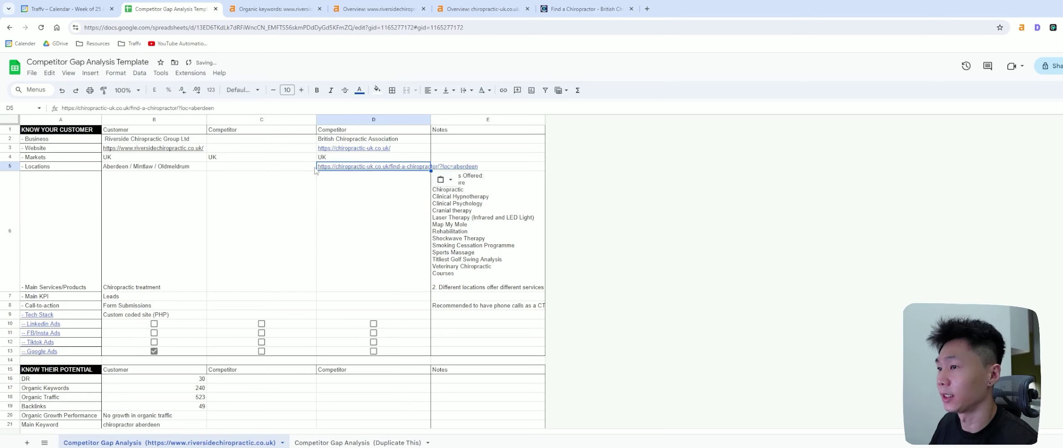
pyautogui.click(268, 167)
pyautogui.click(375, 168)
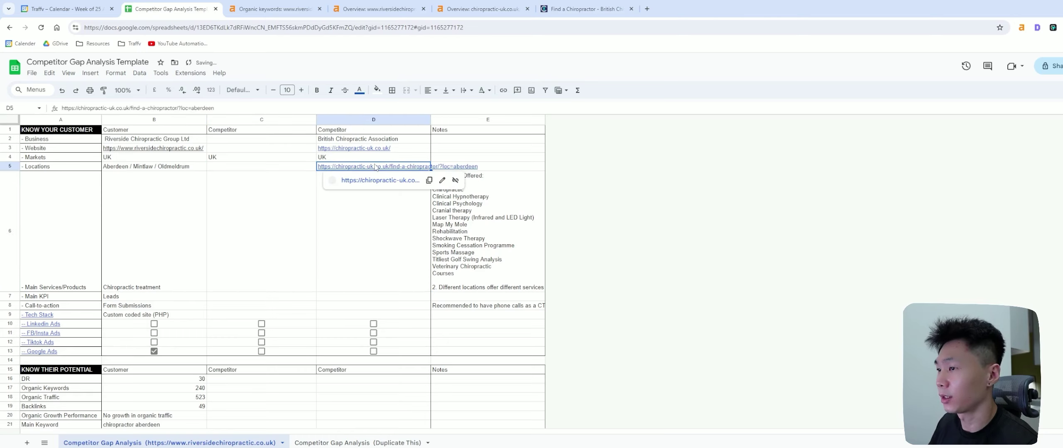
# Check the customer's locations in the sheet against the clinics listed on the Find a Chiropractor page for Aberdeen
pyautogui.click(153, 167)
pyautogui.doubleClick(125, 168)
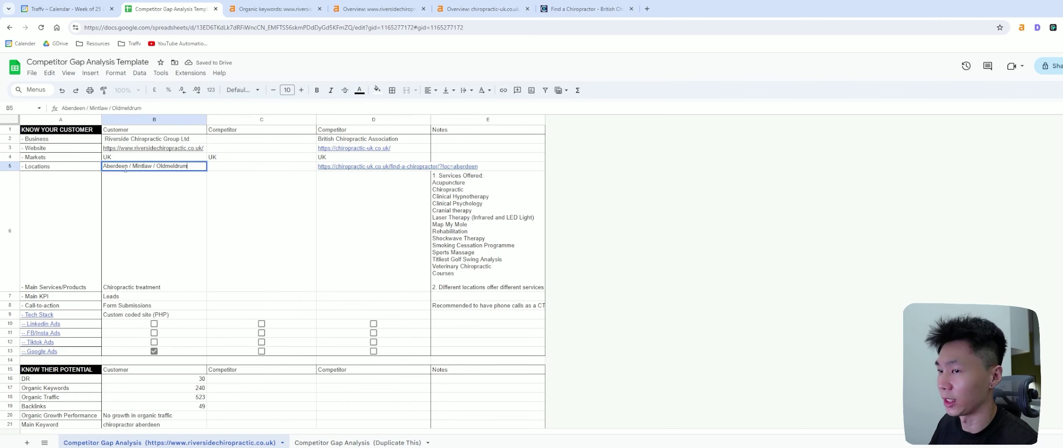
pyautogui.hotkey('ctrl', 'Tab')
pyautogui.hotkey('ctrl', 'Tab')
pyautogui.hotkey('ctrl', 'Tab')
pyautogui.hotkey('ctrl', 'Tab')
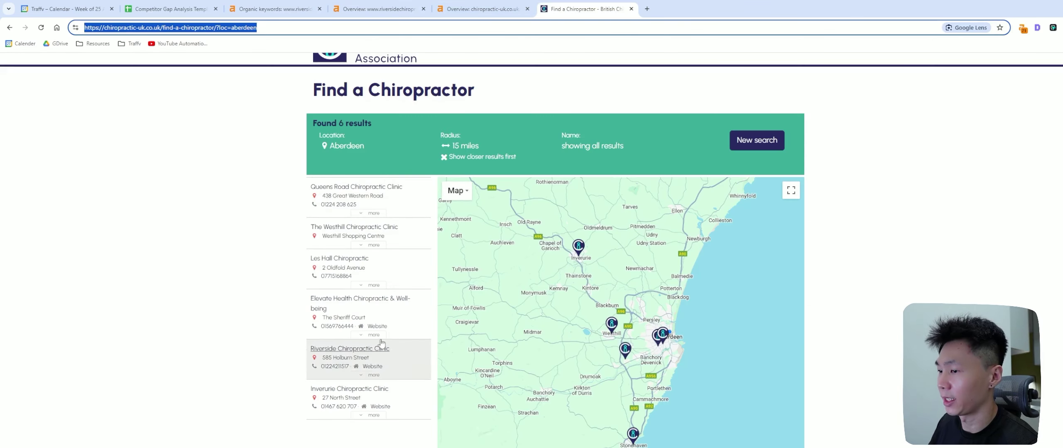
pyautogui.hotkey('ctrl', 'shift', 'Tab')
pyautogui.hotkey('ctrl', 'Tab')
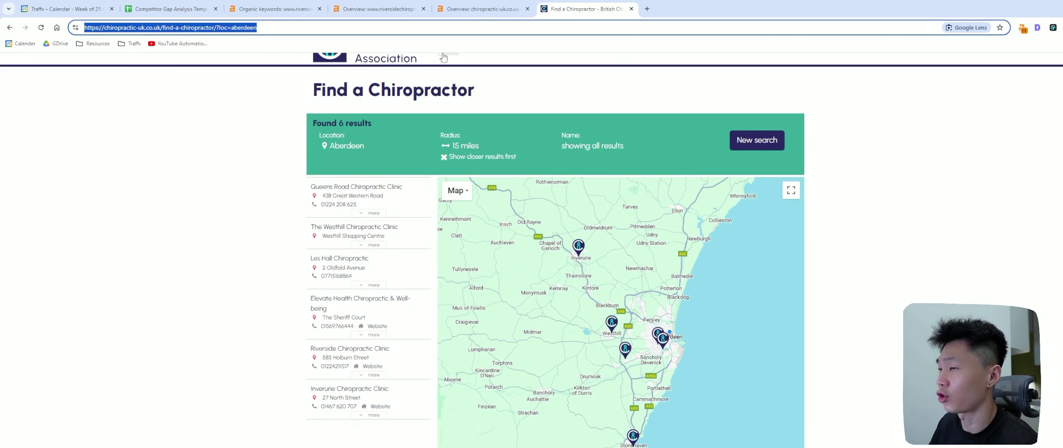
# Examine the overview metrics of chiropractic-uk.co.uk and return to the "chiropractor aberdeen" SERP overview
pyautogui.click(386, 9)
pyautogui.click(457, 9)
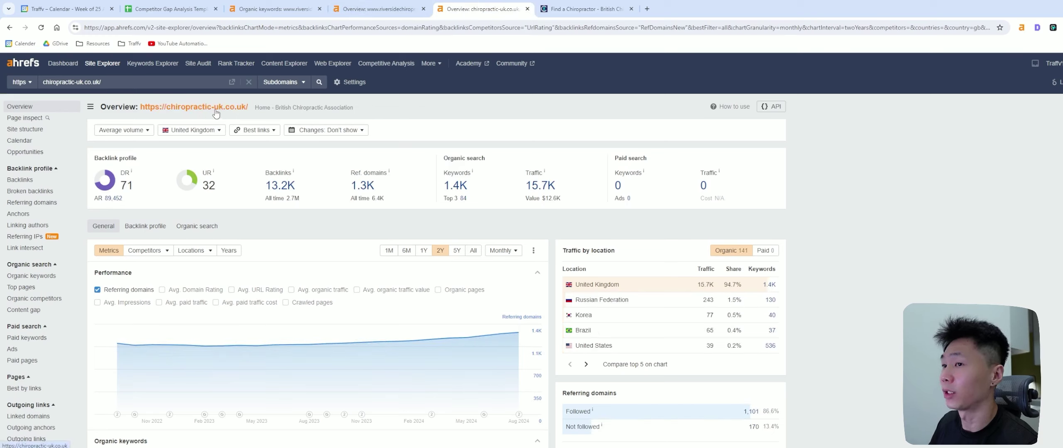
pyautogui.click(349, 8)
pyautogui.click(278, 5)
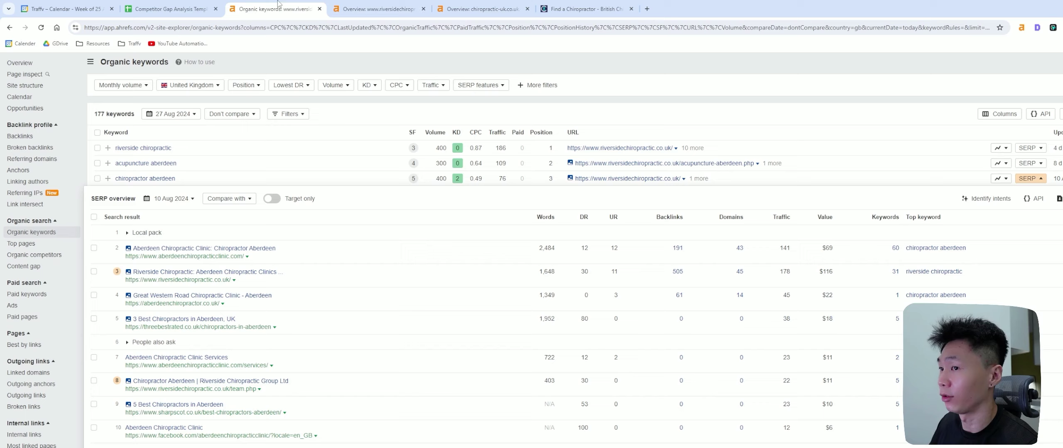
# Review the Markets and Locations entries of the customer and both competitors in the gap analysis sheet
pyautogui.click(170, 8)
pyautogui.click(280, 167)
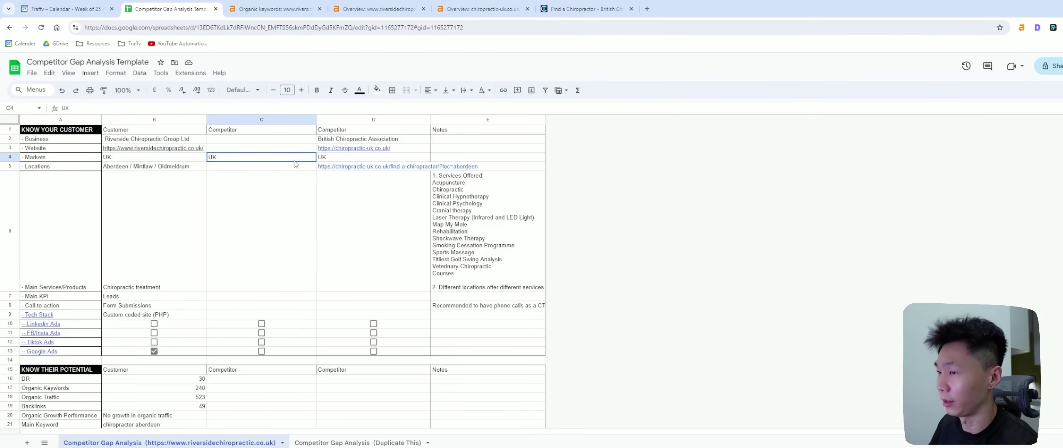
pyautogui.press('Right')
pyautogui.click(234, 158)
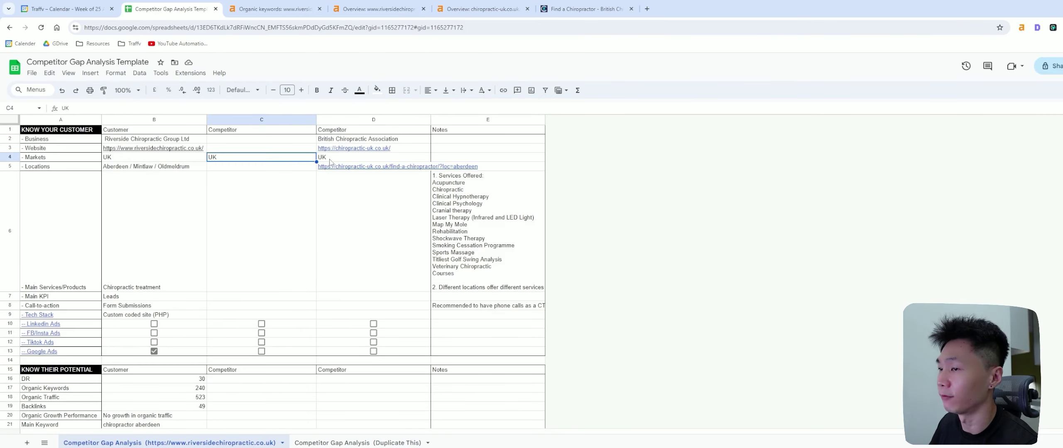
pyautogui.press('Right')
pyautogui.press('Left')
pyautogui.press('Left')
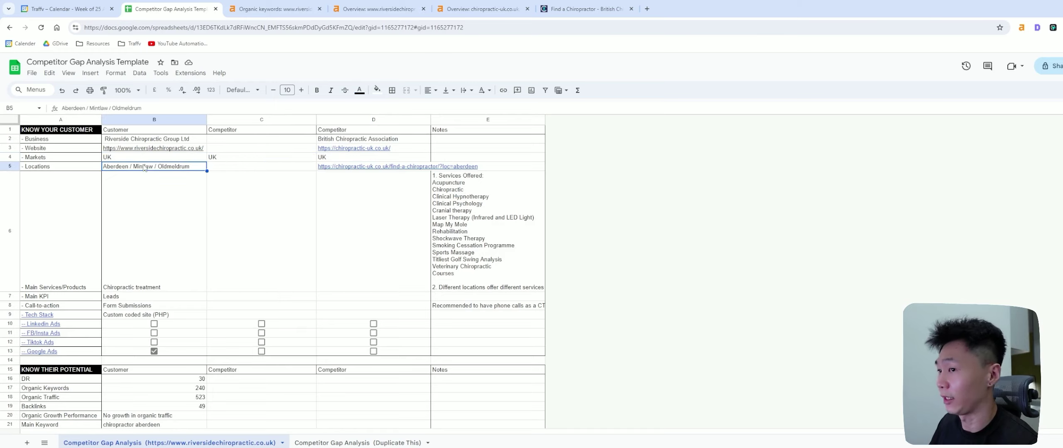
pyautogui.press('Right')
pyautogui.press('Right')
pyautogui.press('Left')
pyautogui.press('Down')
pyautogui.press('Left')
pyautogui.press('Right')
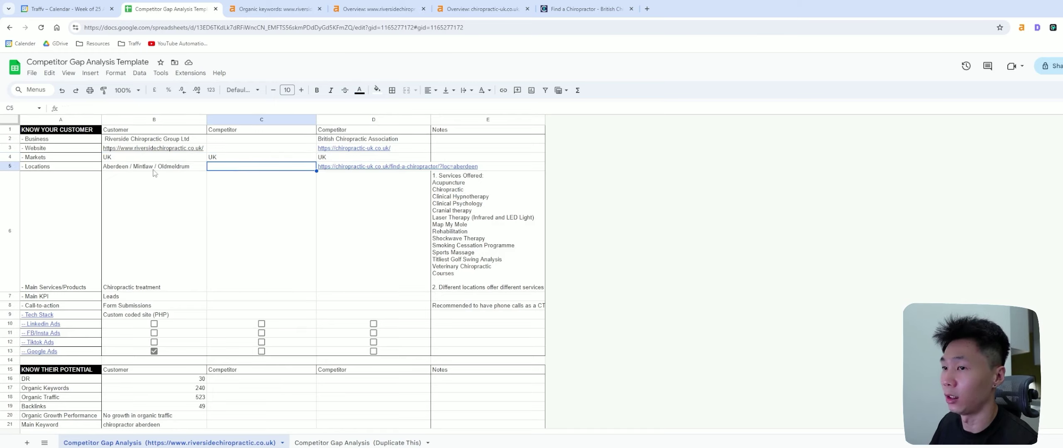
pyautogui.press('Left')
pyautogui.press('Right')
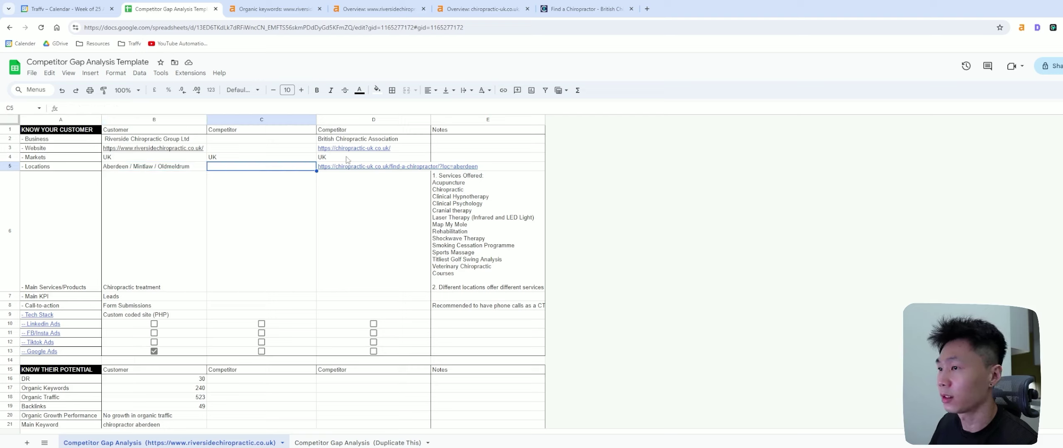
# Enter Chiropractic treatment as the second competitor's Main Services/Products and Leads as its Main KPI
pyautogui.press('Down')
pyautogui.press('Left')
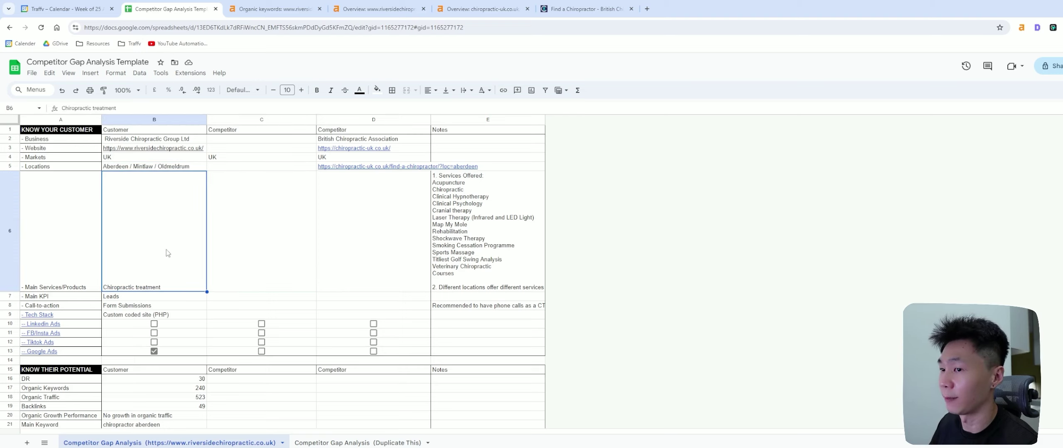
pyautogui.click(379, 245)
pyautogui.write('Chiropractic treatment')
# Check the British Chiropractic Association page and copy the customer's Form Submissions entry into the second competitor's Call-to-action cell
pyautogui.click(585, 9)
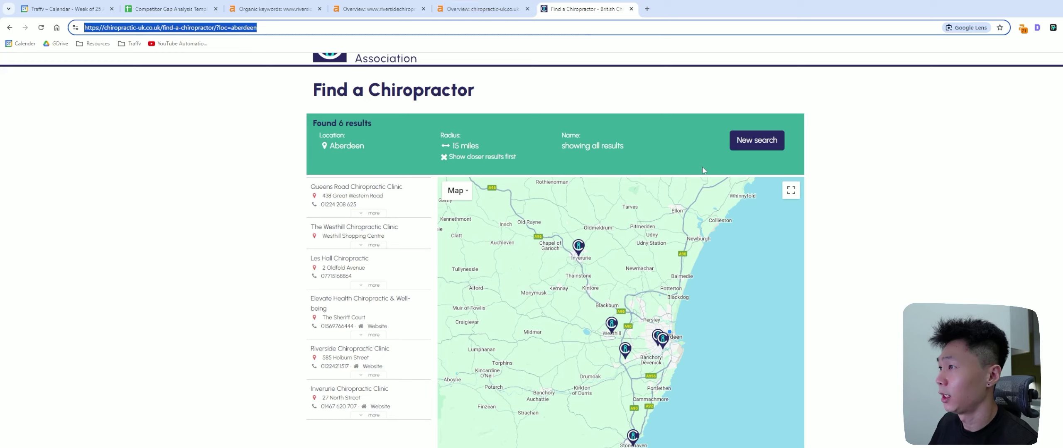
pyautogui.scroll(1, 770, 142)
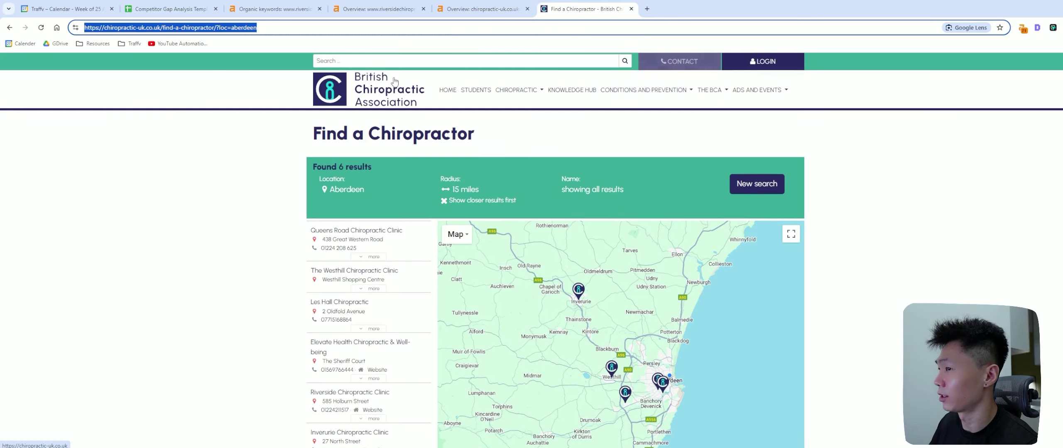
pyautogui.scroll(-6, 937, 276)
pyautogui.click(378, 7)
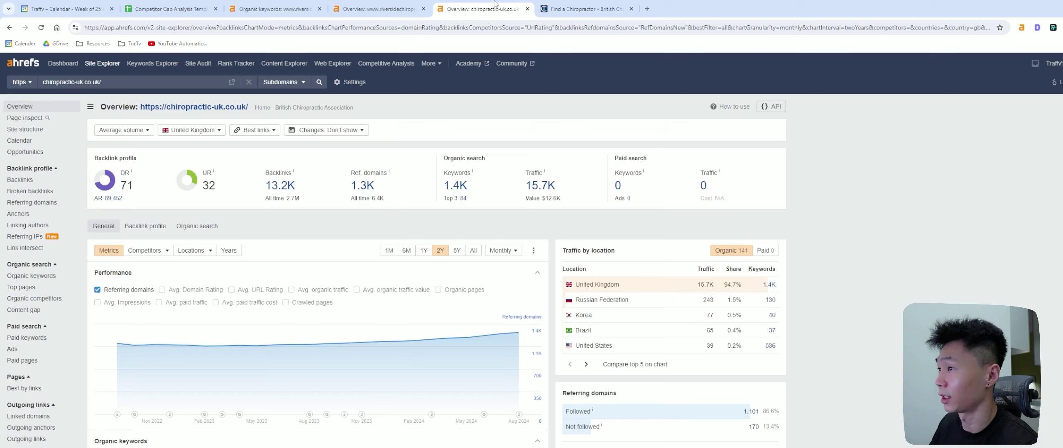
pyautogui.click(274, 9)
pyautogui.click(170, 9)
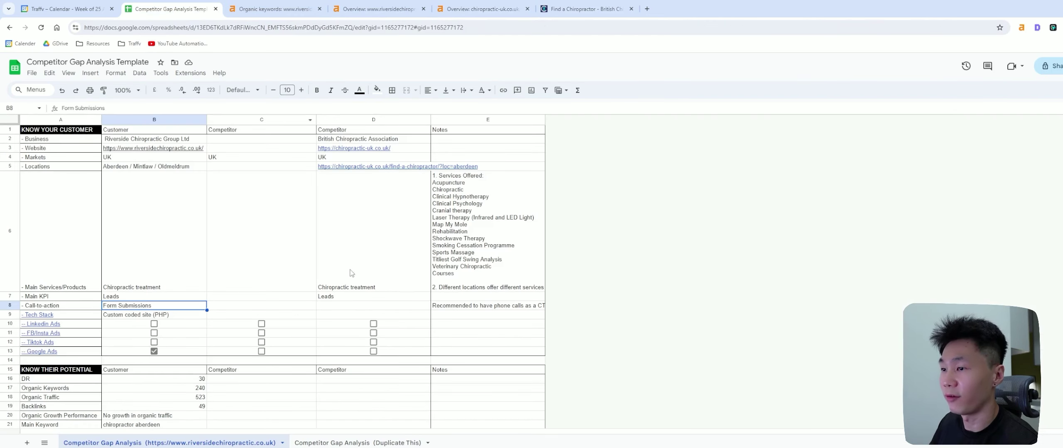
pyautogui.hotkey('ctrl', 'c')
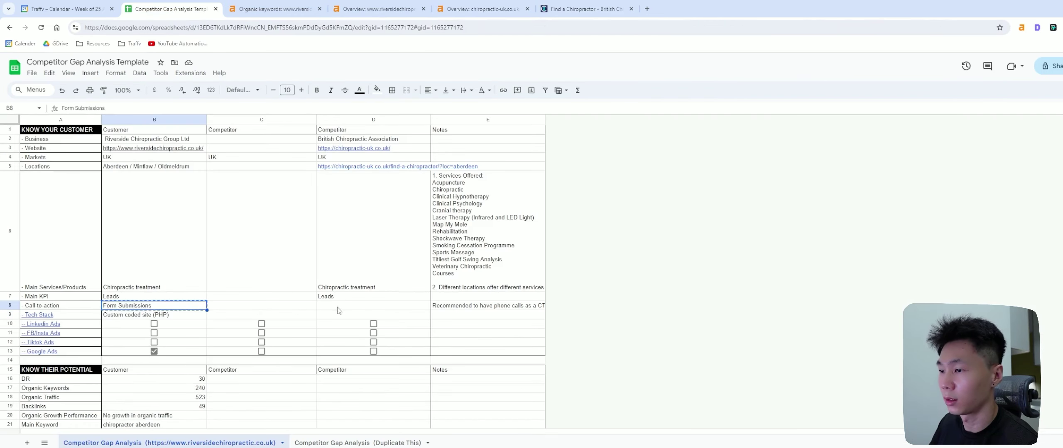
pyautogui.click(338, 307)
pyautogui.hotkey('ctrl', 'v')
# Examine the Tech Stack row of the sheet and look over the British Chiropractic Association's website
pyautogui.click(154, 315)
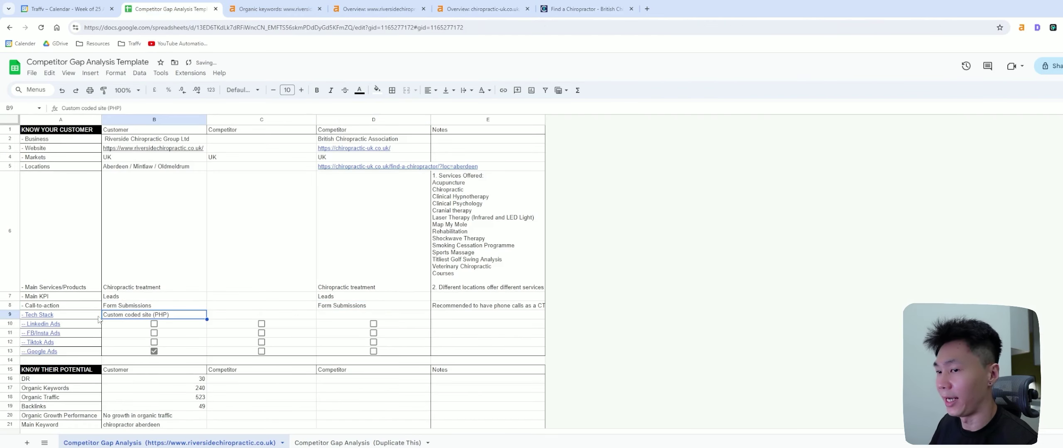
pyautogui.click(66, 315)
pyautogui.hotkey('shift', 'space')
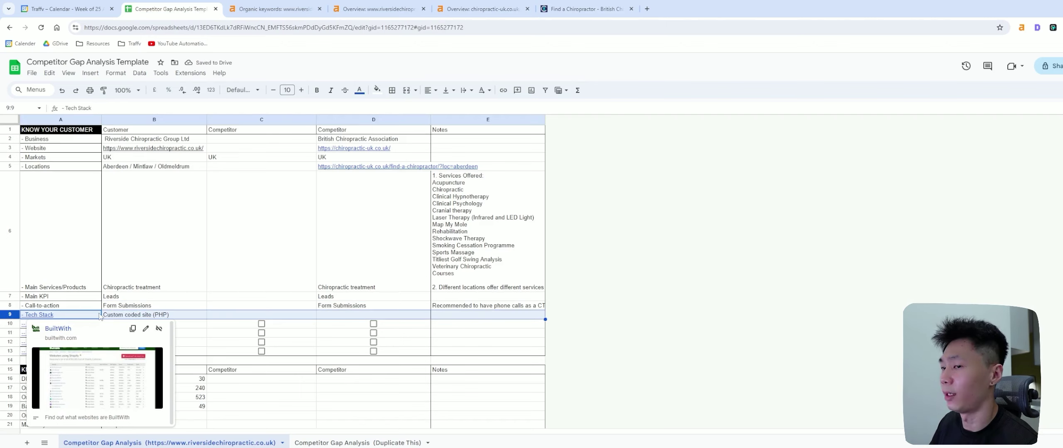
pyautogui.click(168, 316)
pyautogui.press('Right')
pyautogui.press('Right')
pyautogui.press('Left')
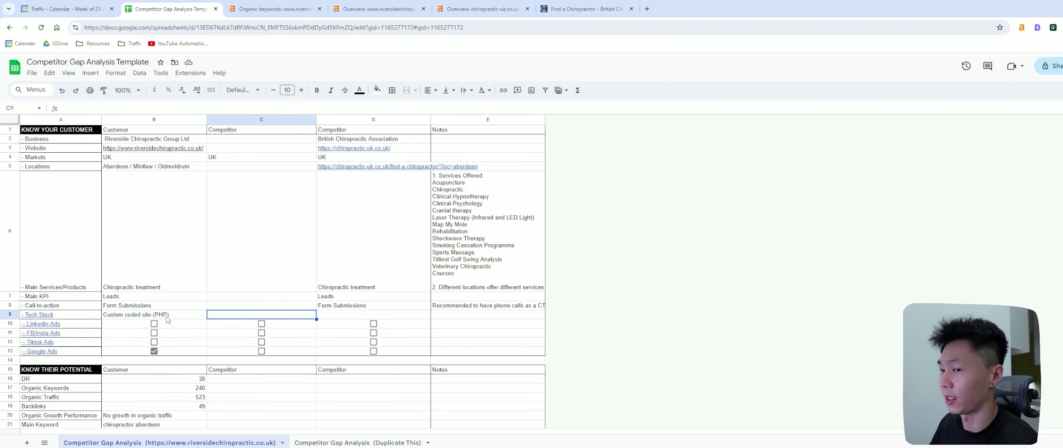
pyautogui.press('Left')
pyautogui.press('Right')
pyautogui.press('Right')
pyautogui.click(586, 8)
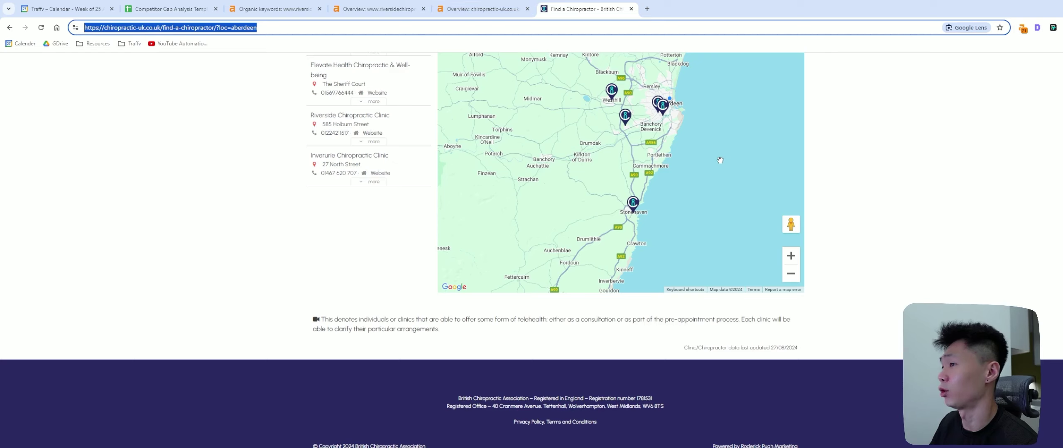
pyautogui.scroll(5, 367, 167)
pyautogui.click(274, 9)
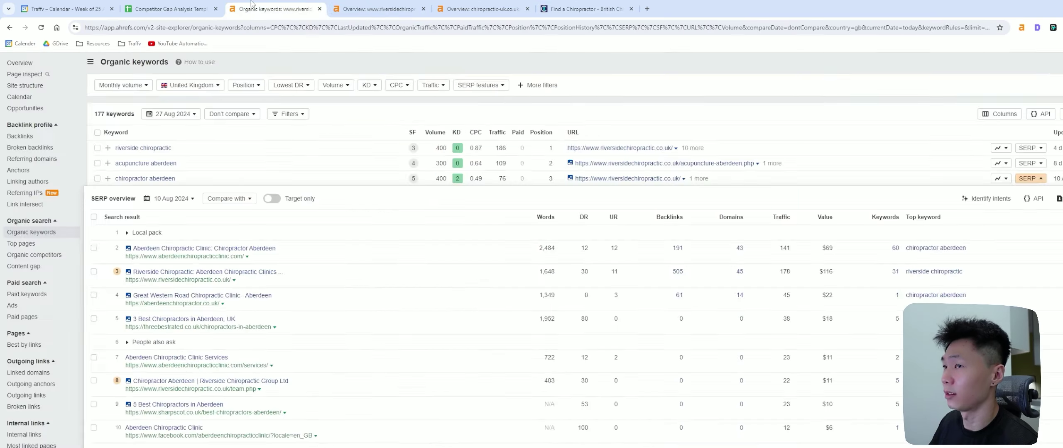
# Try the customer's Custom coded site (PHP) entry as the second competitor's Tech Stack and clear it again
pyautogui.click(170, 9)
pyautogui.click(350, 307)
pyautogui.click(320, 312)
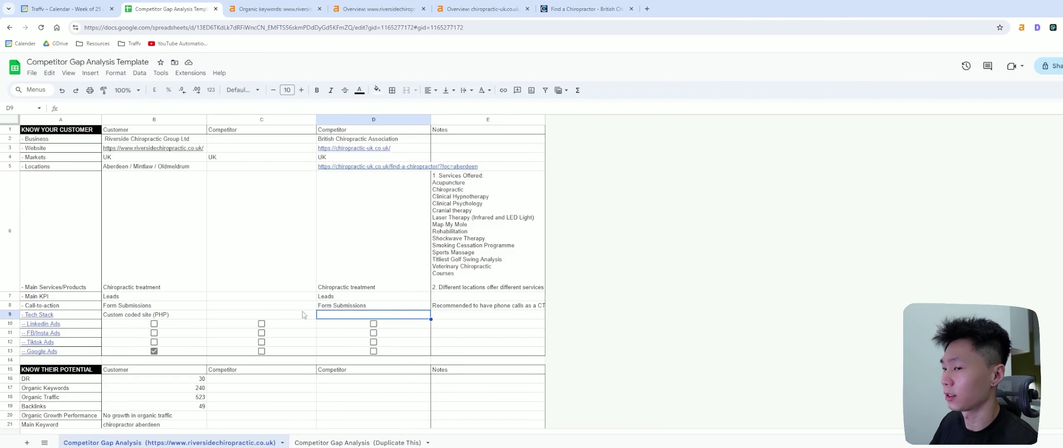
pyautogui.press('Left')
pyautogui.press('Left')
pyautogui.hotkey('ctrl', 'c')
pyautogui.click(320, 313)
pyautogui.hotkey('ctrl', 'v')
pyautogui.click(266, 316)
pyautogui.click(345, 317)
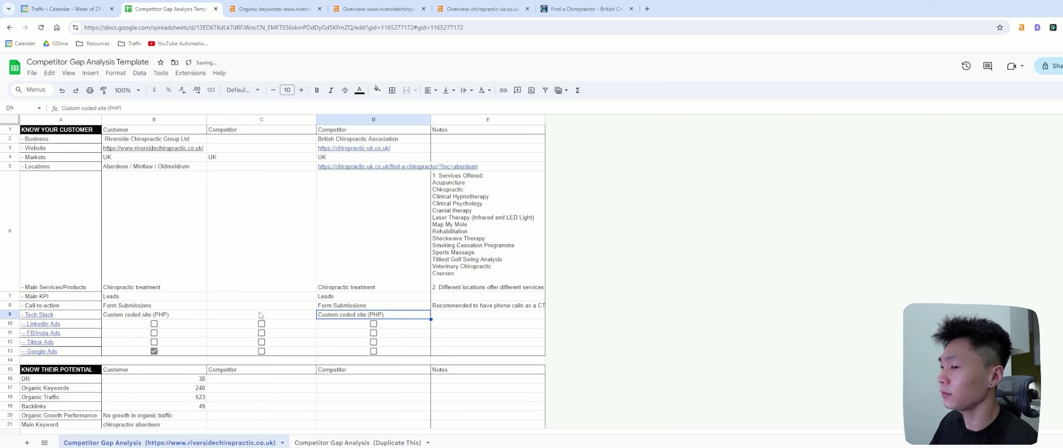
pyautogui.press('Delete')
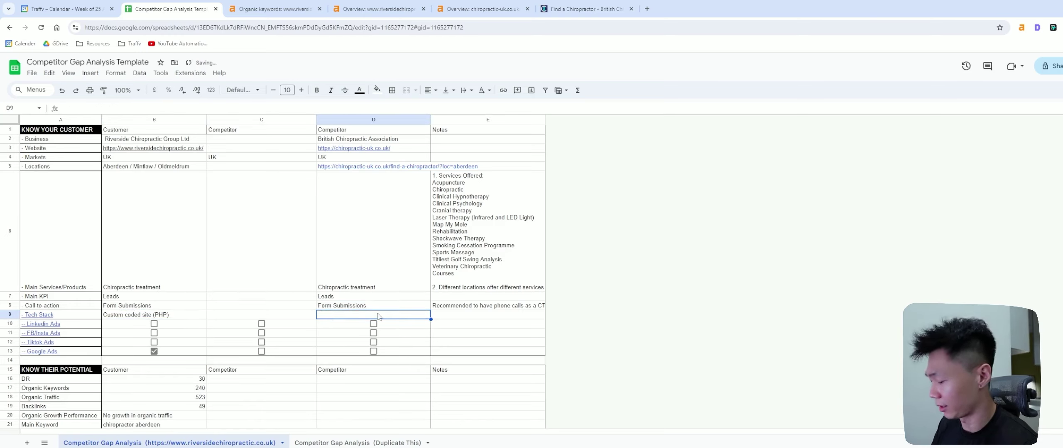
# Enter n/a as the second competitor's Tech Stack
pyautogui.write('n/a')
pyautogui.press('Return')
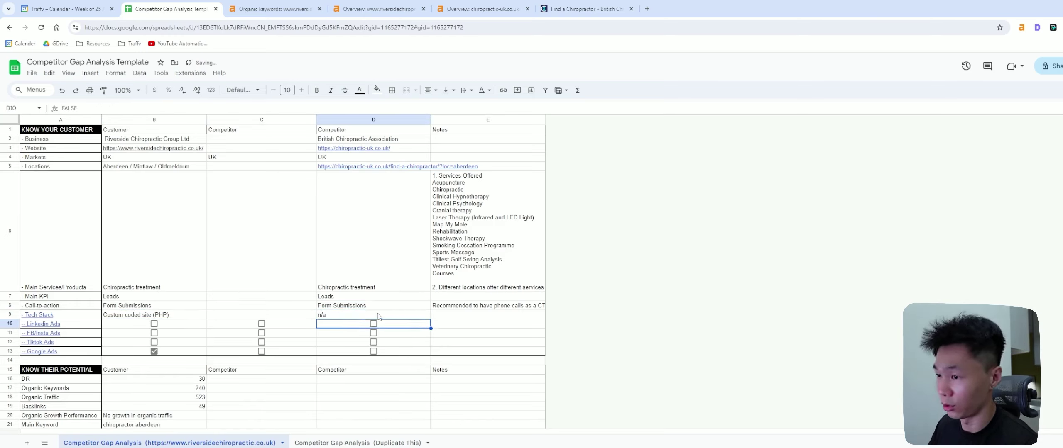
pyautogui.press('Up')
pyautogui.press('Up')
pyautogui.press('Up')
pyautogui.press('Up')
pyautogui.hotkey('shift', 'Down')
pyautogui.hotkey('shift', 'Down')
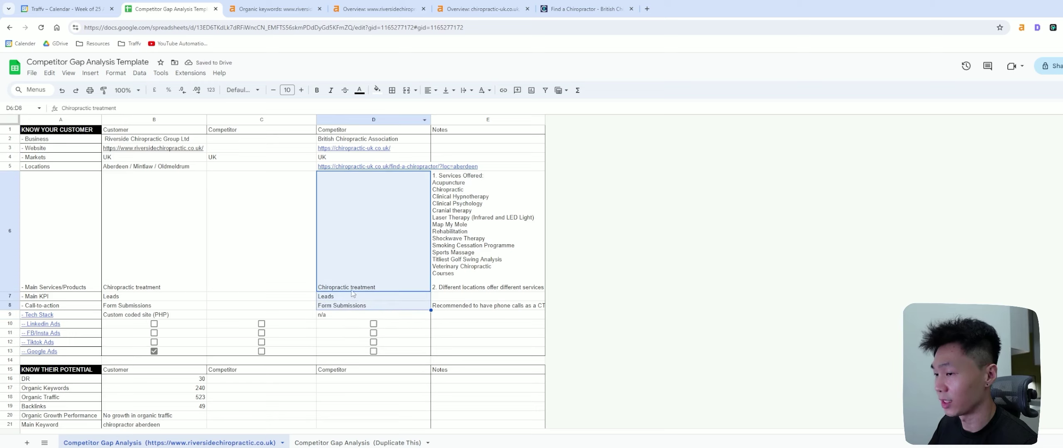
pyautogui.click(310, 314)
pyautogui.click(341, 316)
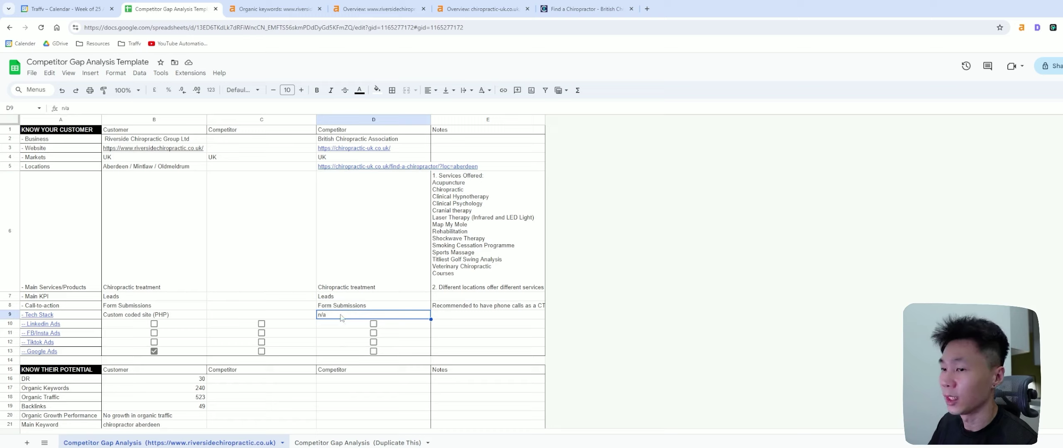
# Examine the Linkedin, FB/Insta, Tiktok and Google Ads rows of the sheet
pyautogui.moveTo(81, 327); pyautogui.dragTo(94, 355)
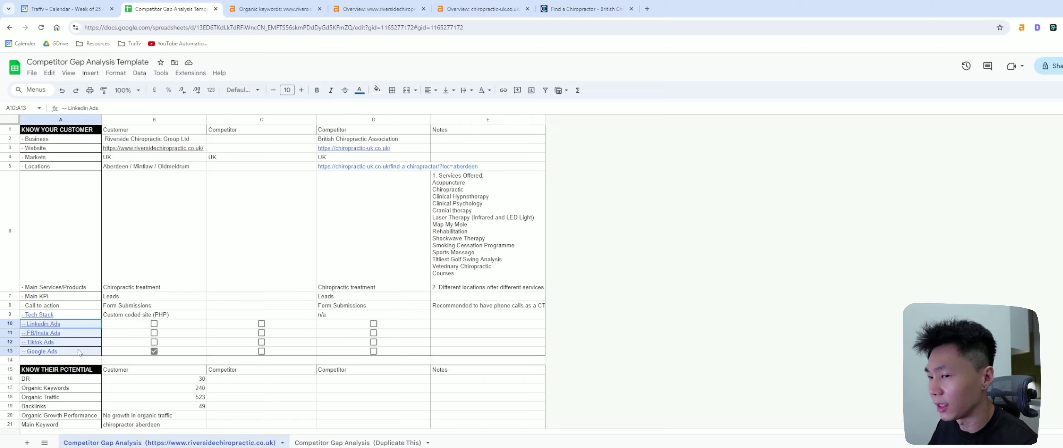
pyautogui.click(117, 327)
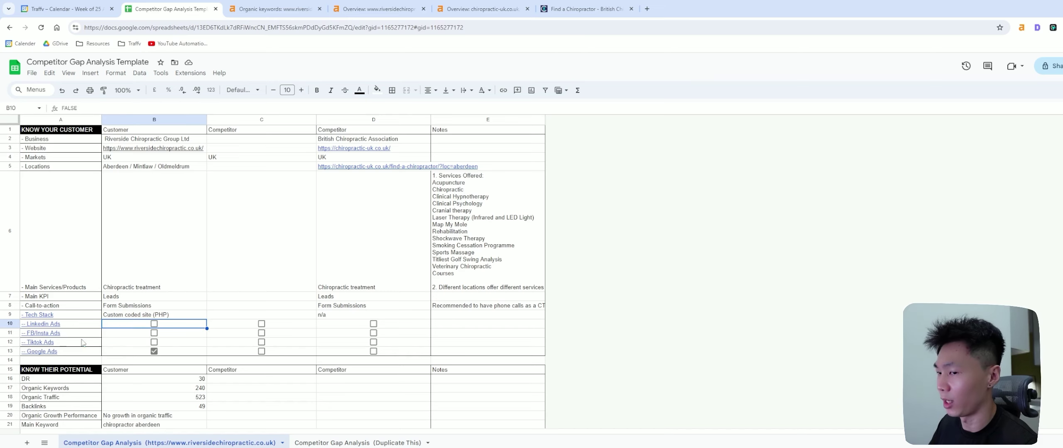
pyautogui.press('Left')
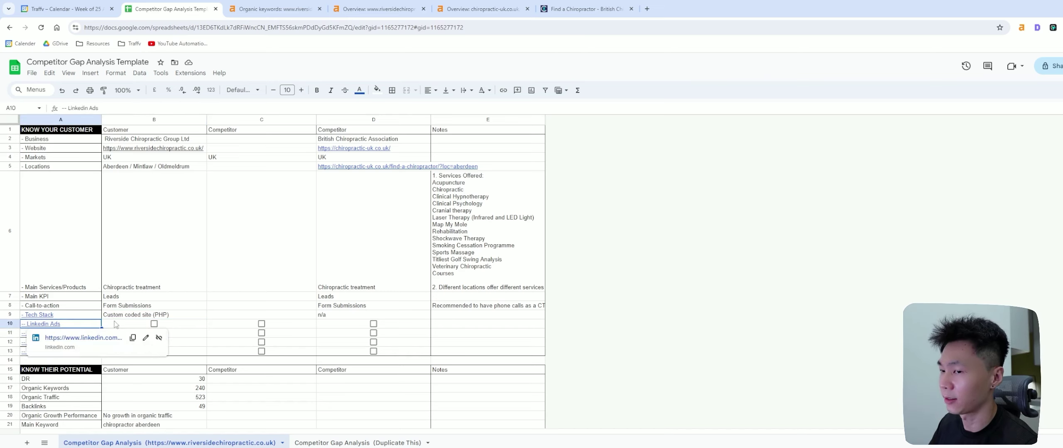
pyautogui.press('Up')
pyautogui.press('Right')
pyautogui.scroll(-2, 117, 325)
pyautogui.scroll(2, 275, 288)
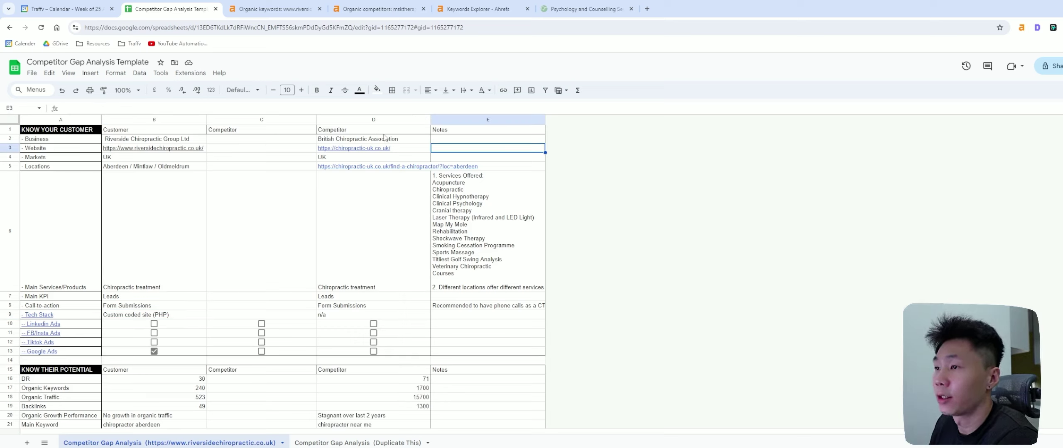
# Compare the filled-in British Chiropractic Association column with the empty first competitor column
pyautogui.click(381, 133)
pyautogui.click(385, 141)
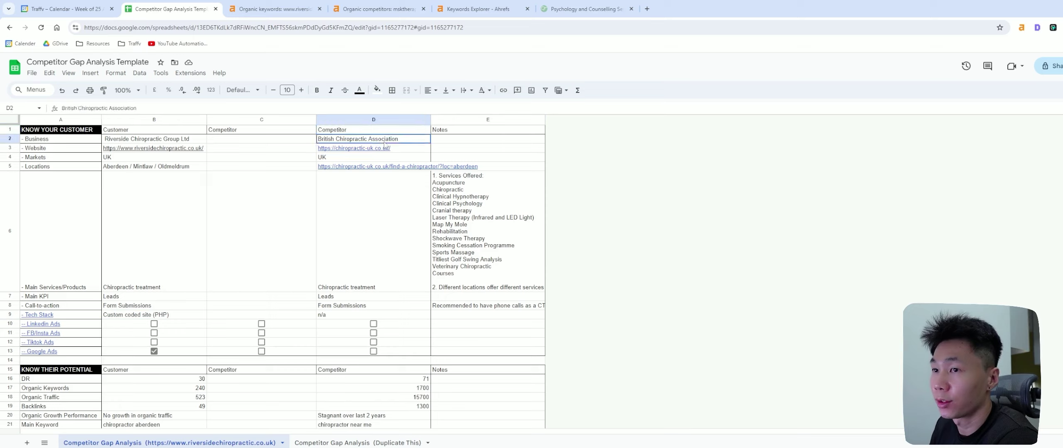
pyautogui.click(300, 142)
pyautogui.click(397, 141)
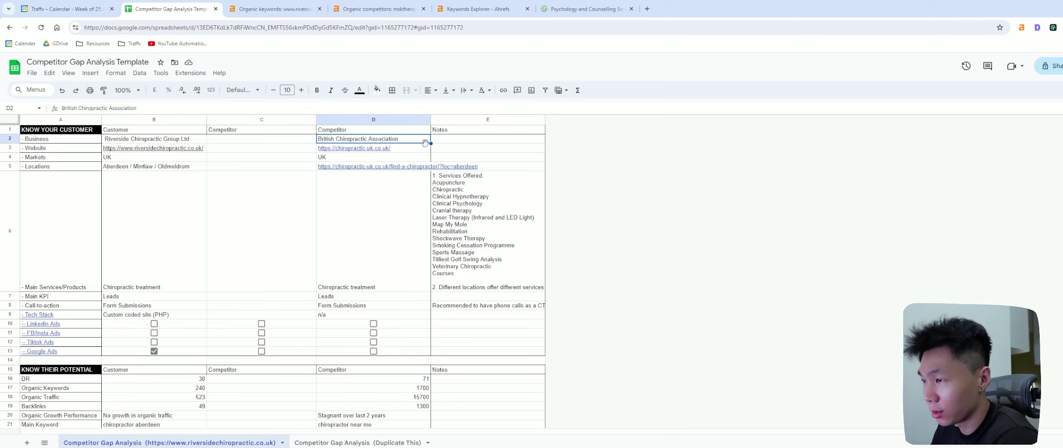
pyautogui.click(265, 132)
pyautogui.moveTo(264, 131); pyautogui.dragTo(270, 380)
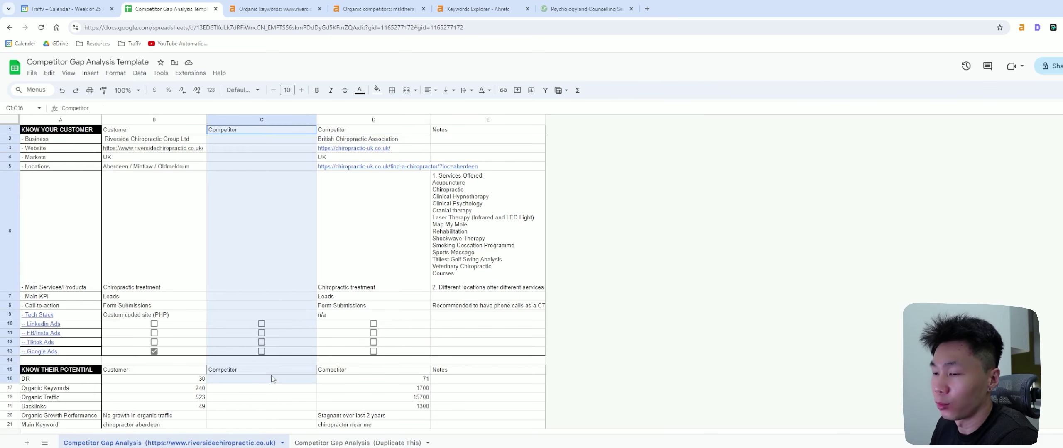
pyautogui.scroll(-1, 284, 302)
pyautogui.click(293, 216)
pyautogui.scroll(1, 342, 238)
pyautogui.click(289, 165)
pyautogui.click(377, 136)
pyautogui.click(278, 137)
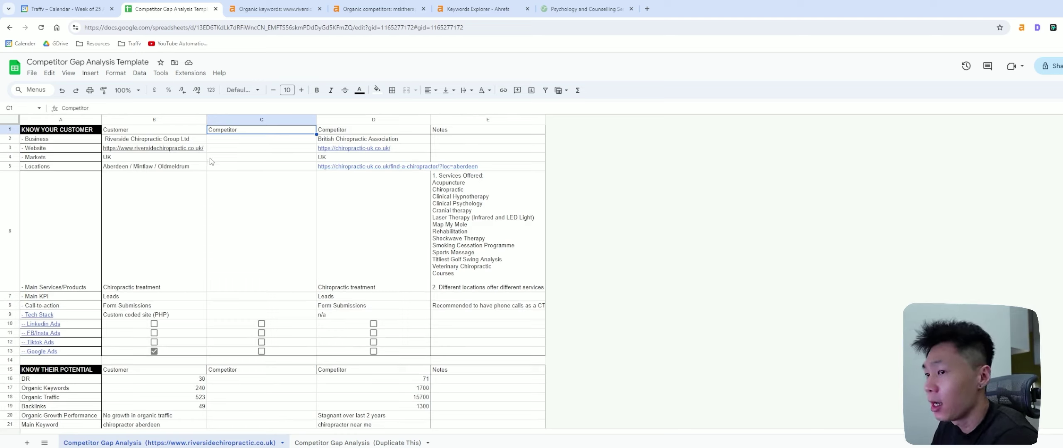
# Hide the empty first competitor column and unhide it again
pyautogui.click(243, 120)
pyautogui.rightClick(244, 120)
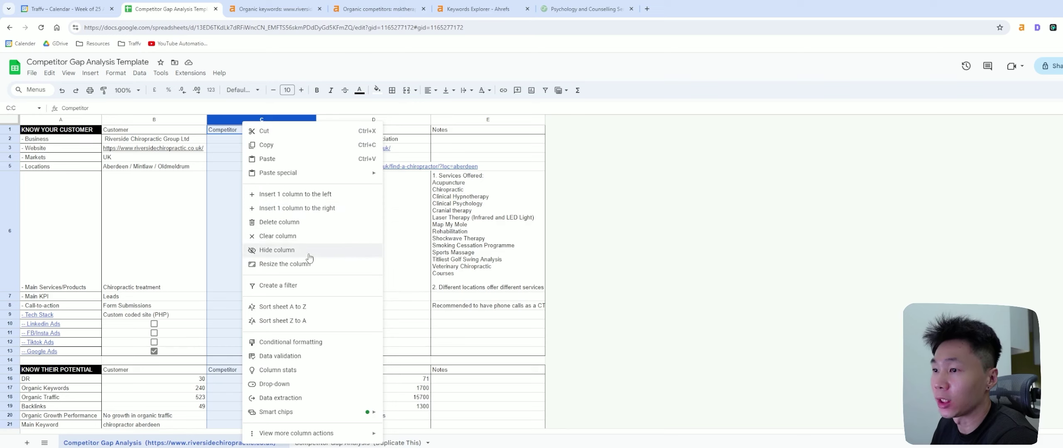
pyautogui.click(329, 250)
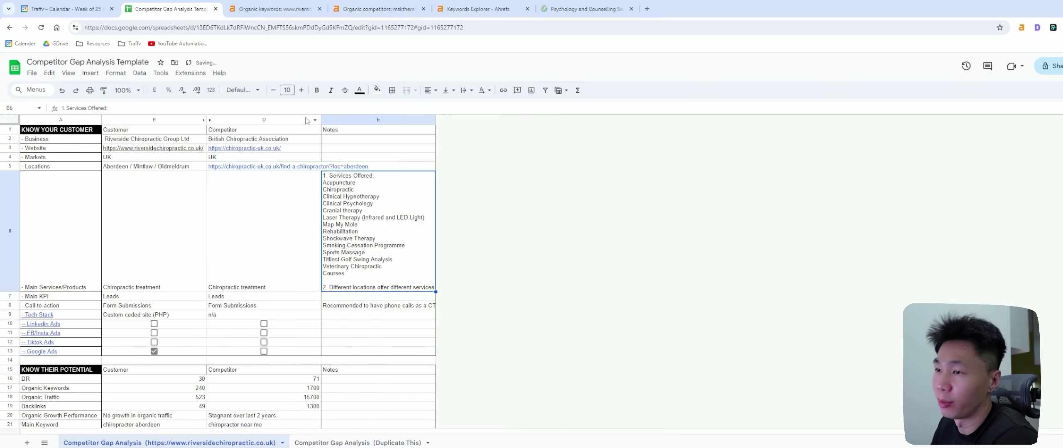
pyautogui.click(205, 120)
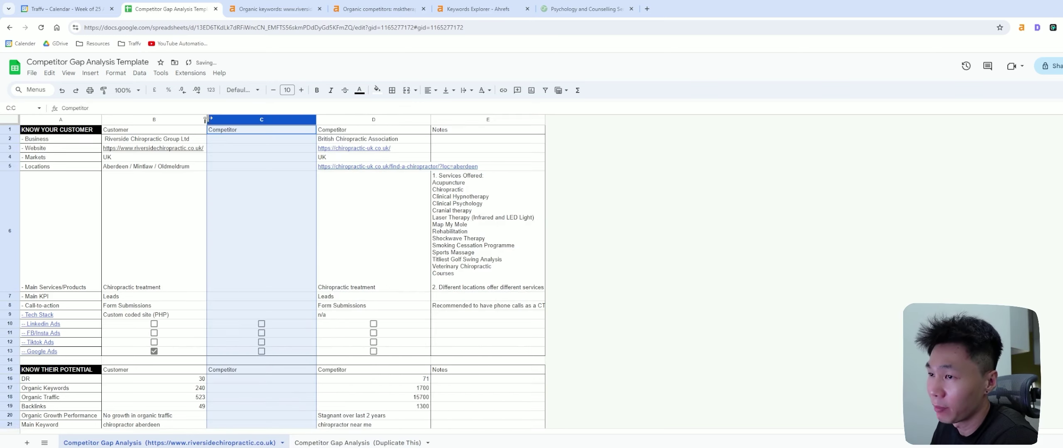
# Select the first competitor's Business cell and return to the Ahrefs SERP overview for "sports massage aberdeen"
pyautogui.click(244, 131)
pyautogui.click(261, 140)
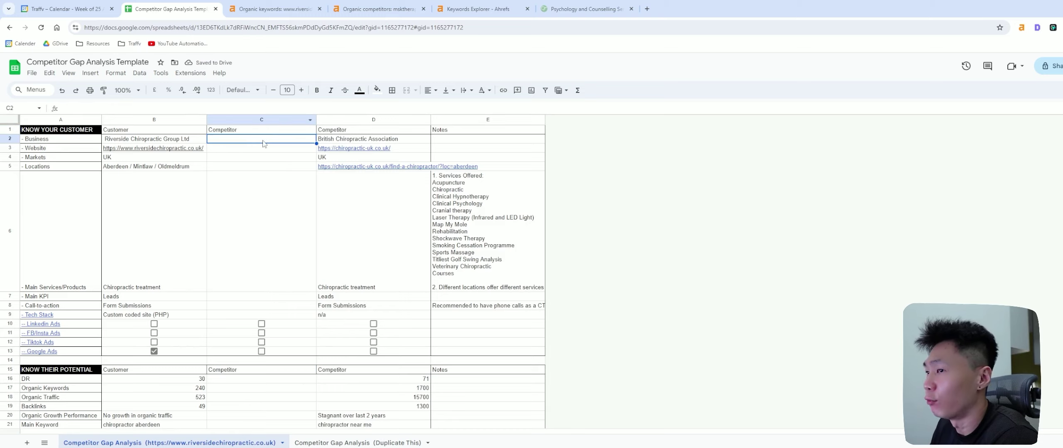
pyautogui.click(272, 15)
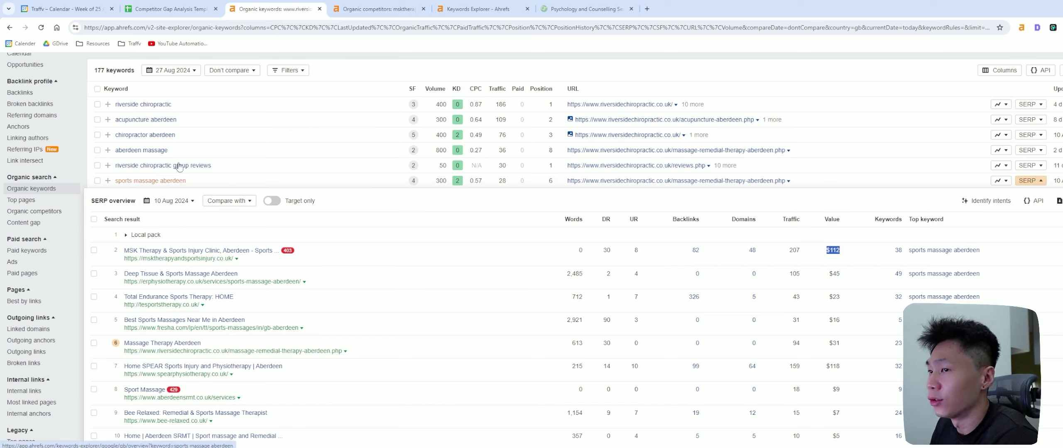
# Examine the "chiropractor aberdeen" keyword and the traffic and value figures in the "sports massage aberdeen" SERP overview
pyautogui.moveTo(116, 140); pyautogui.dragTo(176, 139)
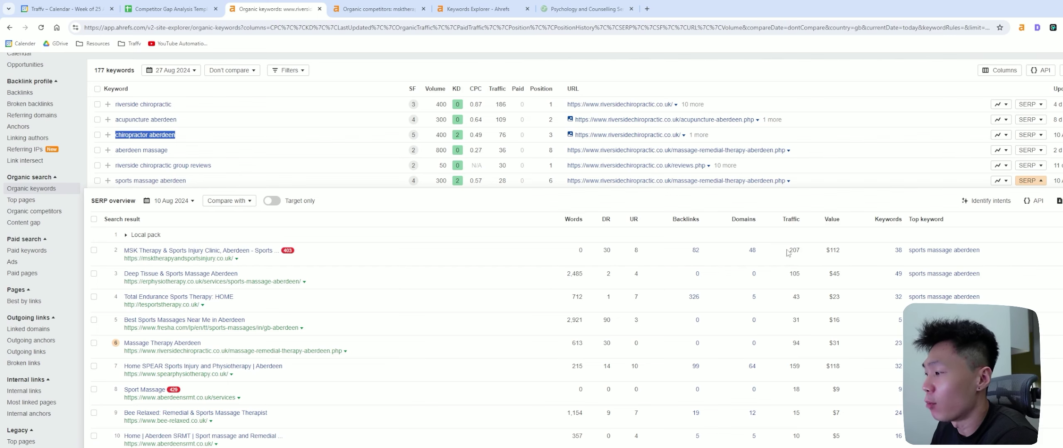
pyautogui.scroll(-2, 812, 307)
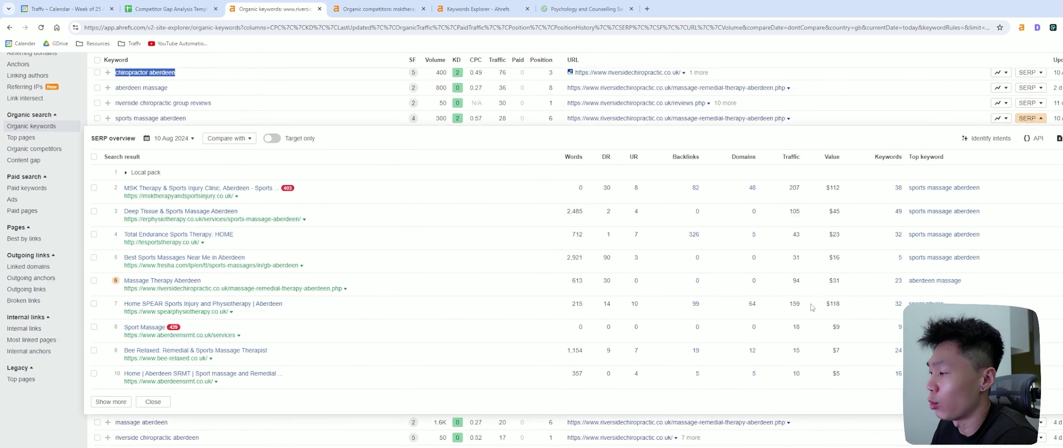
pyautogui.scroll(2, 810, 304)
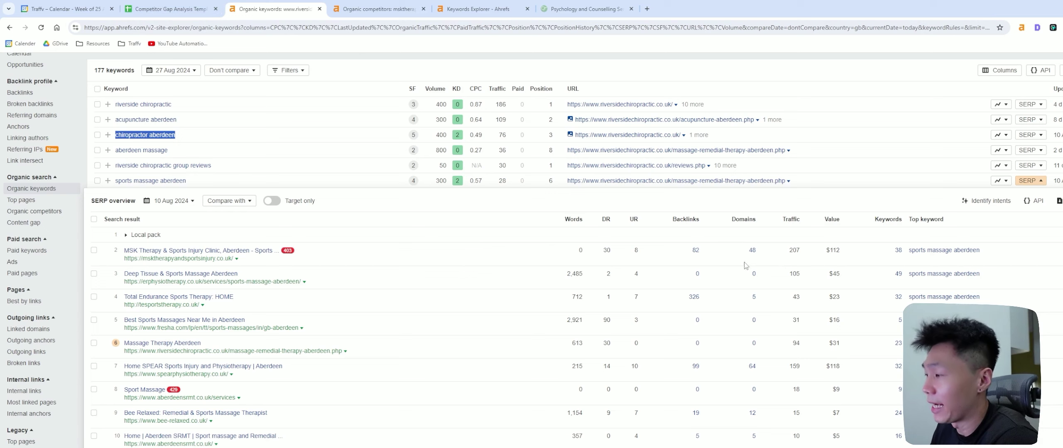
# Switch to the Competitor Gap Analysis sheet and hide the empty competitor column C
pyautogui.click(186, 9)
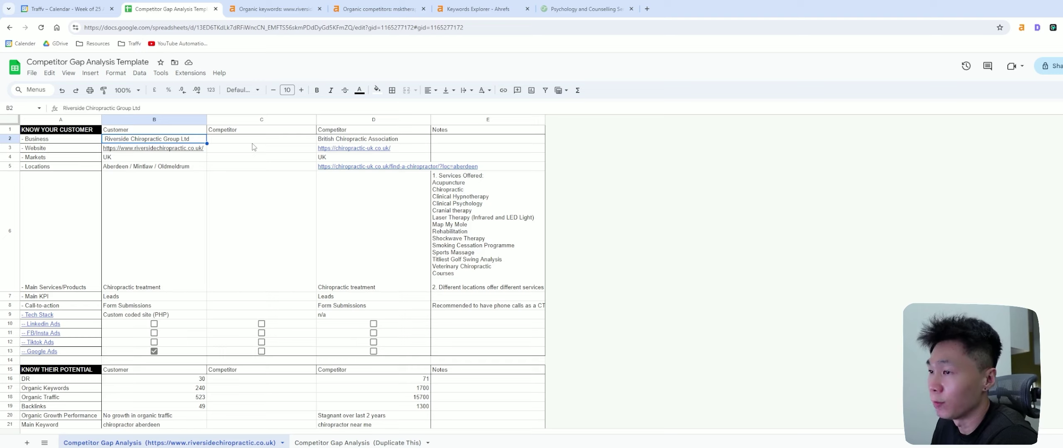
pyautogui.click(271, 120)
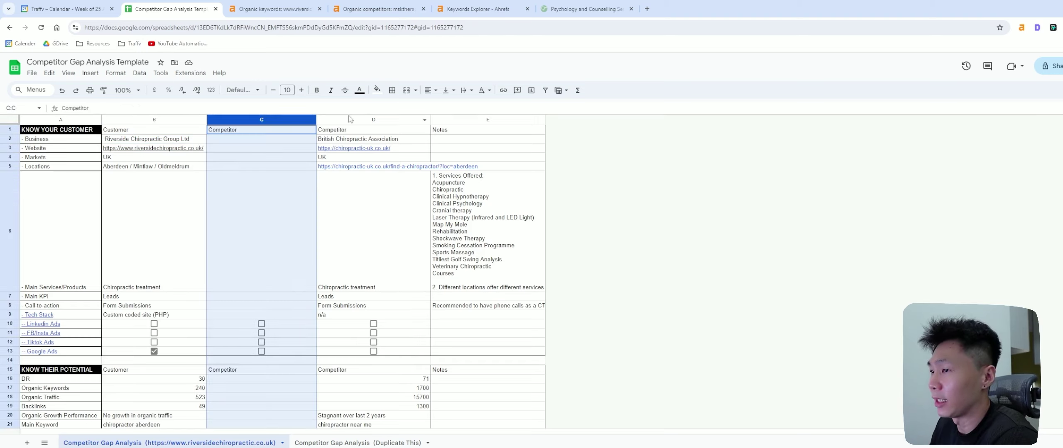
pyautogui.click(350, 120)
pyautogui.rightClick(255, 120)
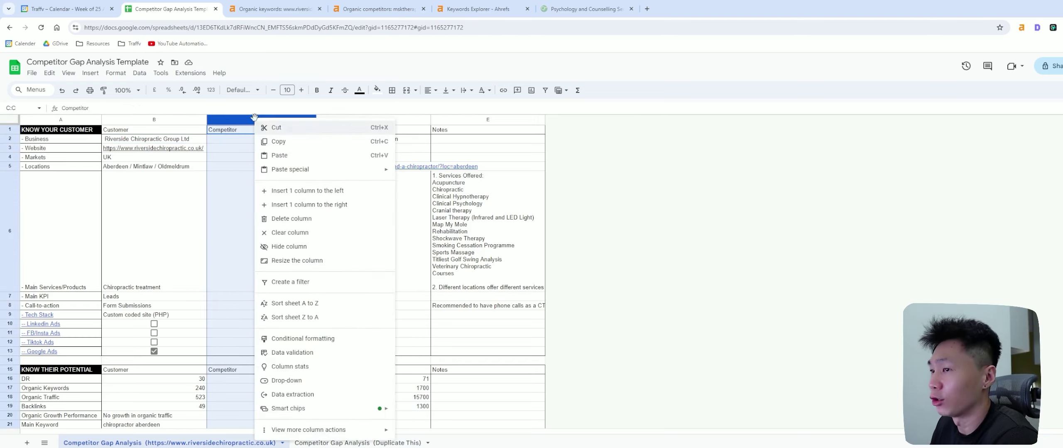
pyautogui.click(328, 247)
pyautogui.click(197, 211)
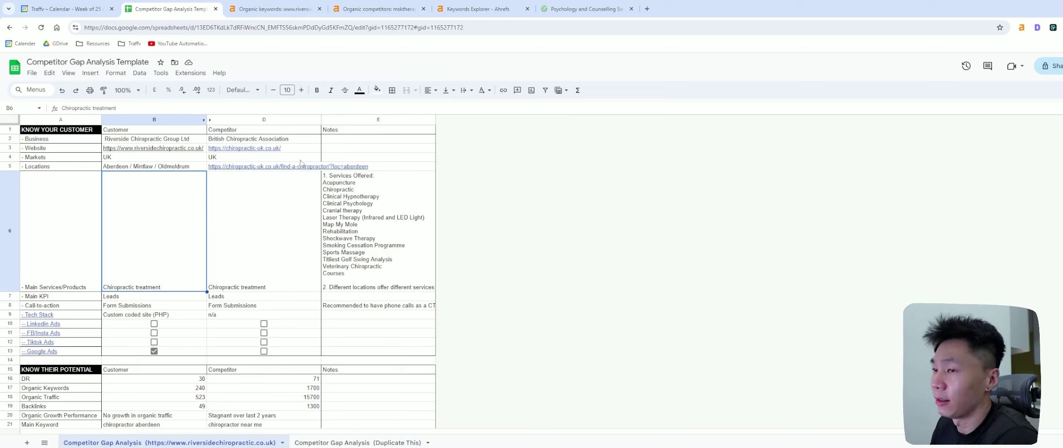
# Auto-fit the British Chiropractic Association column to the width of its Locations link
pyautogui.doubleClick(321, 119)
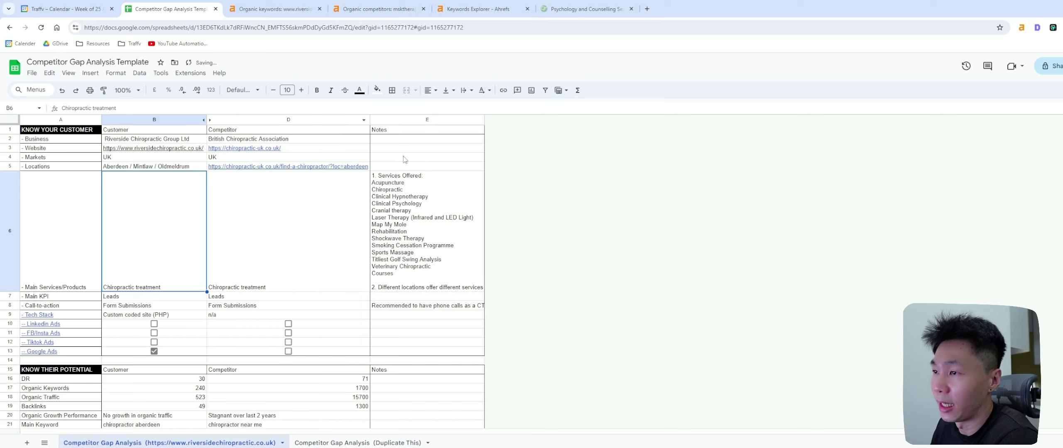
pyautogui.keyDown('shift'); pyautogui.click(227, 205); pyautogui.keyUp('shift')
pyautogui.click(145, 214)
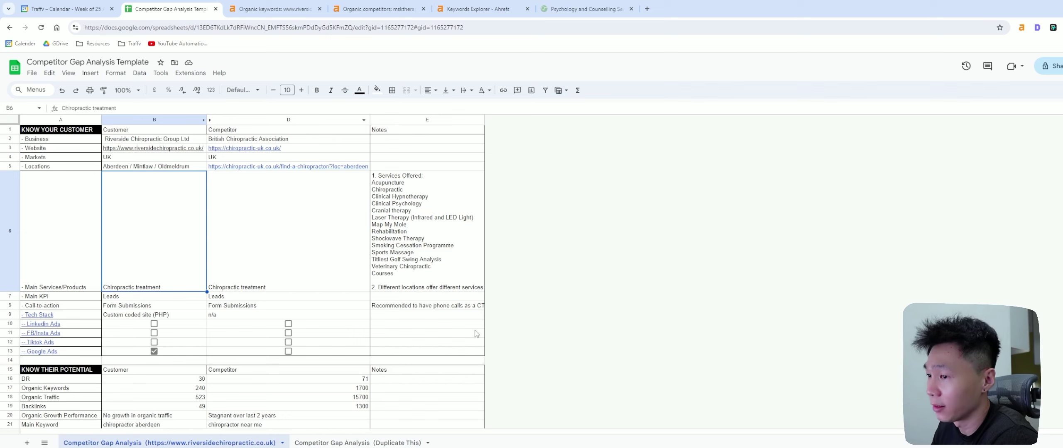
pyautogui.scroll(-1, 440, 296)
pyautogui.scroll(1, 440, 295)
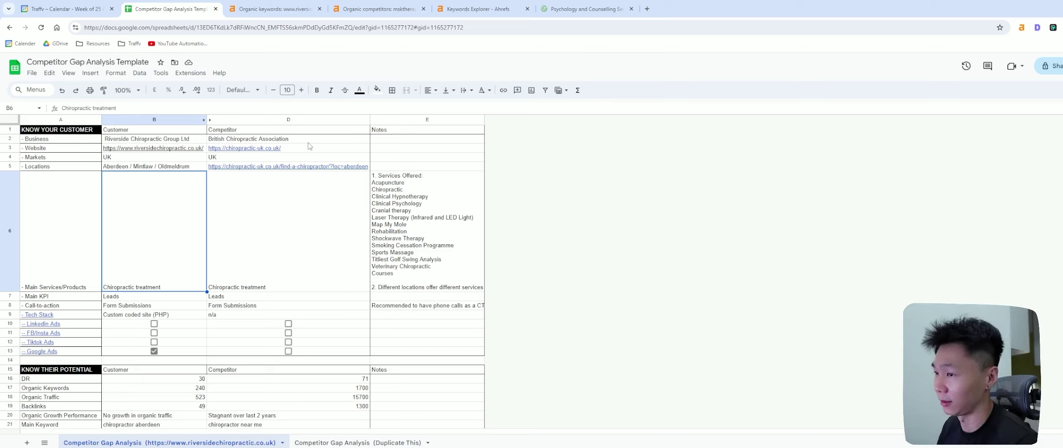
# Open the competitor's Locations link, return to the sheet and review the Main Services/Products row with its notes
pyautogui.click(311, 168)
pyautogui.click(281, 186)
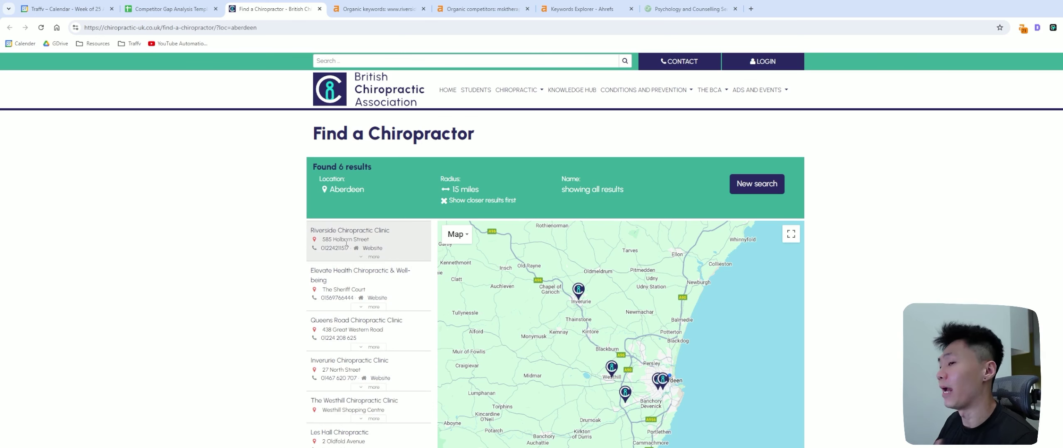
pyautogui.click(170, 9)
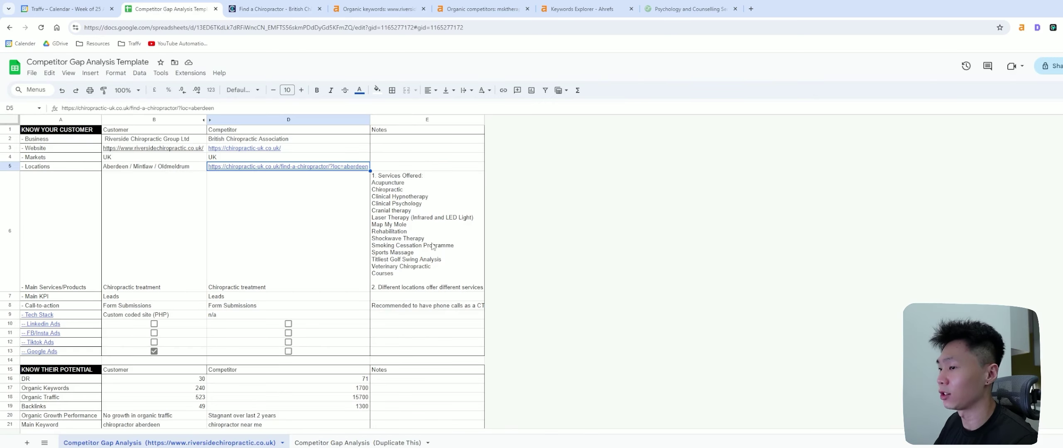
pyautogui.click(351, 243)
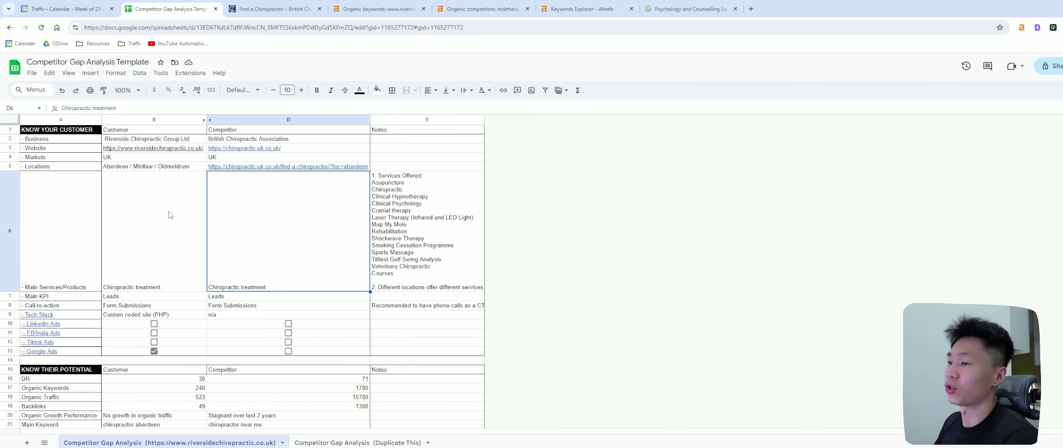
pyautogui.click(455, 278)
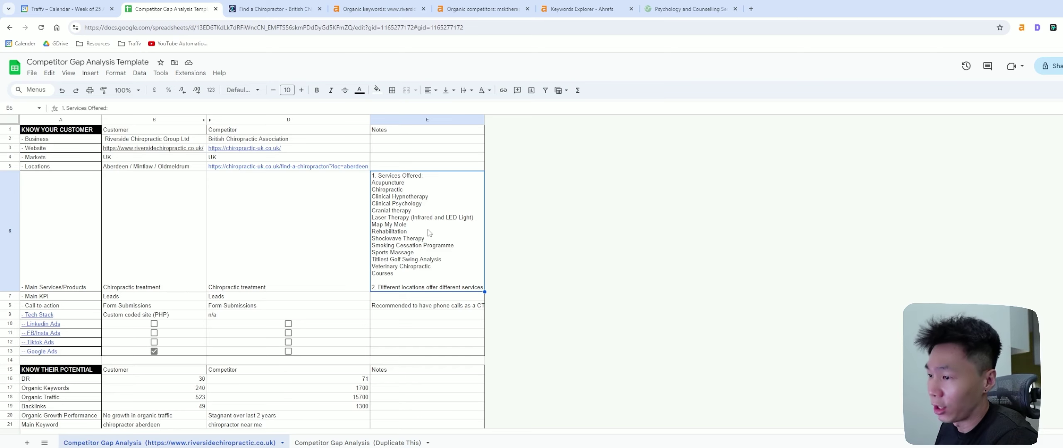
# Compare the customer's and competitor's metrics from DR to Main Keyword in the KNOW THEIR POTENTIAL section
pyautogui.scroll(-3, 429, 233)
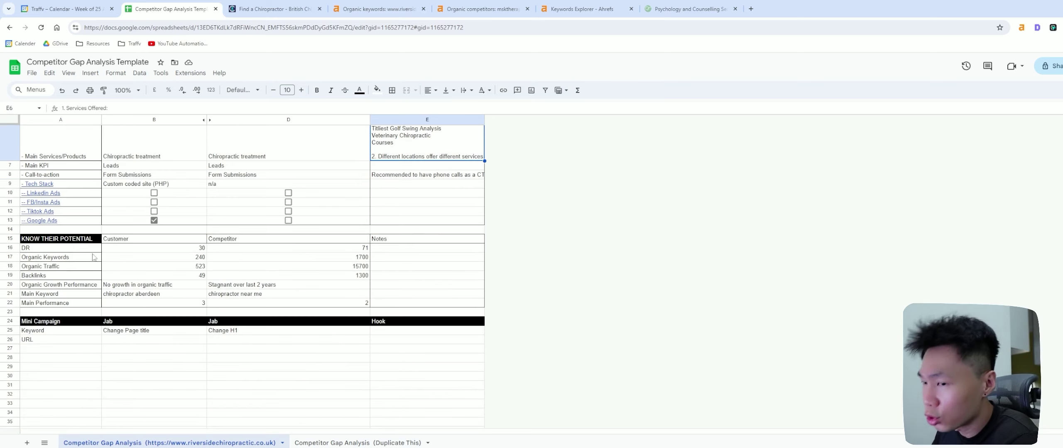
pyautogui.click(160, 250)
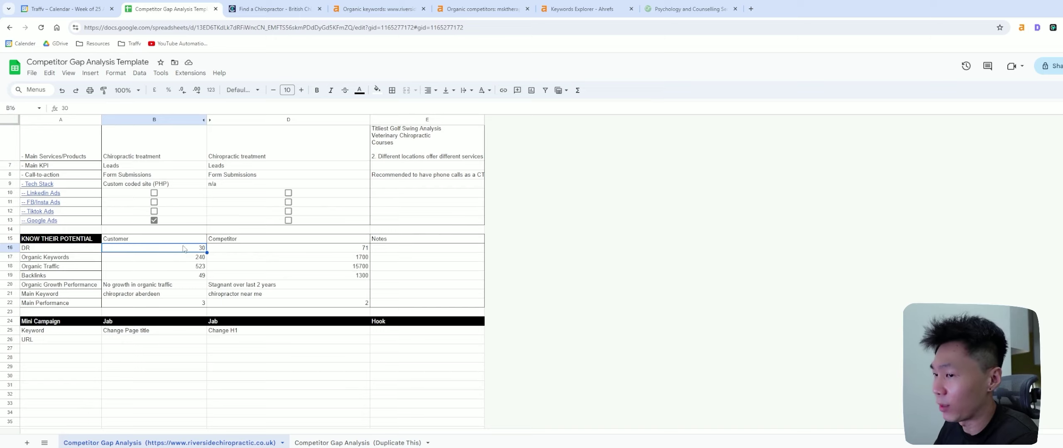
pyautogui.moveTo(182, 248); pyautogui.dragTo(180, 289)
pyautogui.moveTo(287, 248); pyautogui.dragTo(287, 294)
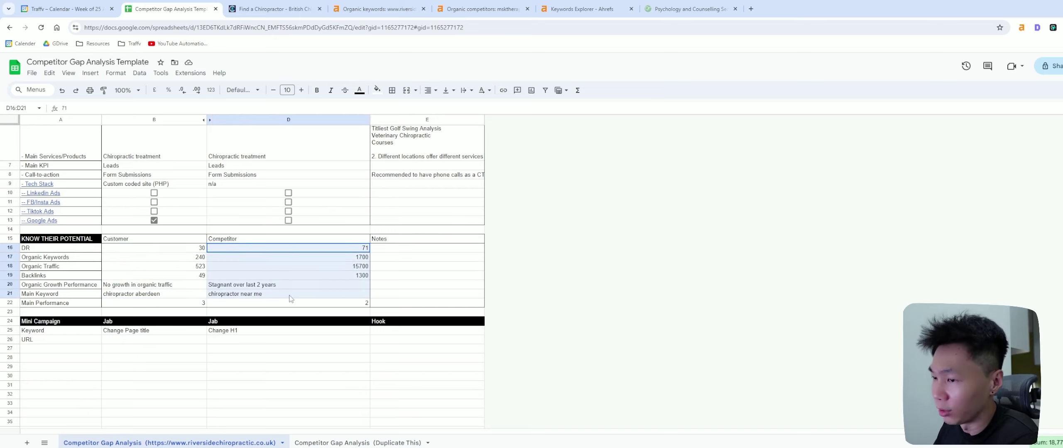
pyautogui.click(178, 250)
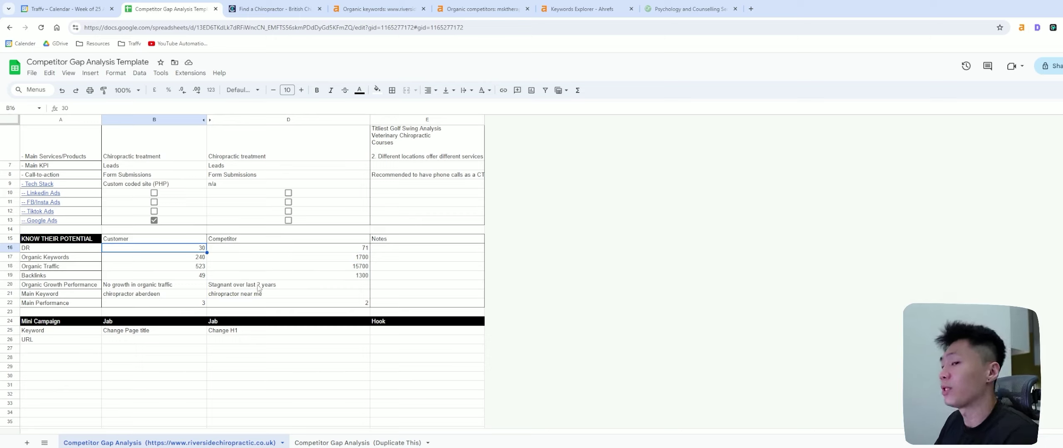
pyautogui.scroll(4, 259, 287)
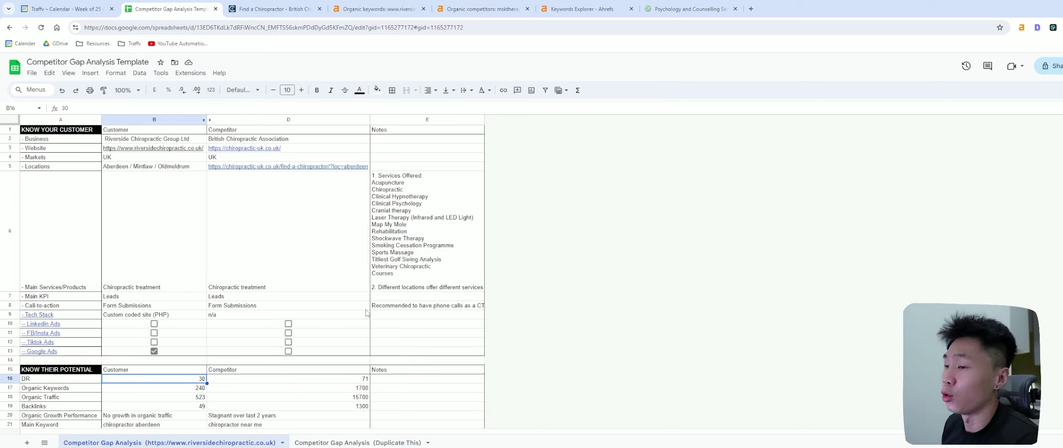
# Examine the Mini Campaign section and its Jab and Hook column headings
pyautogui.scroll(-5, 367, 313)
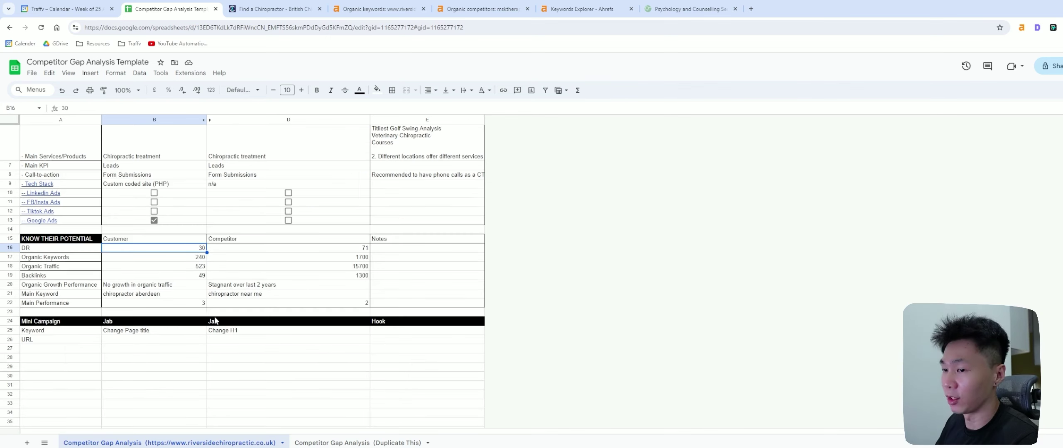
pyautogui.moveTo(53, 326); pyautogui.dragTo(411, 339)
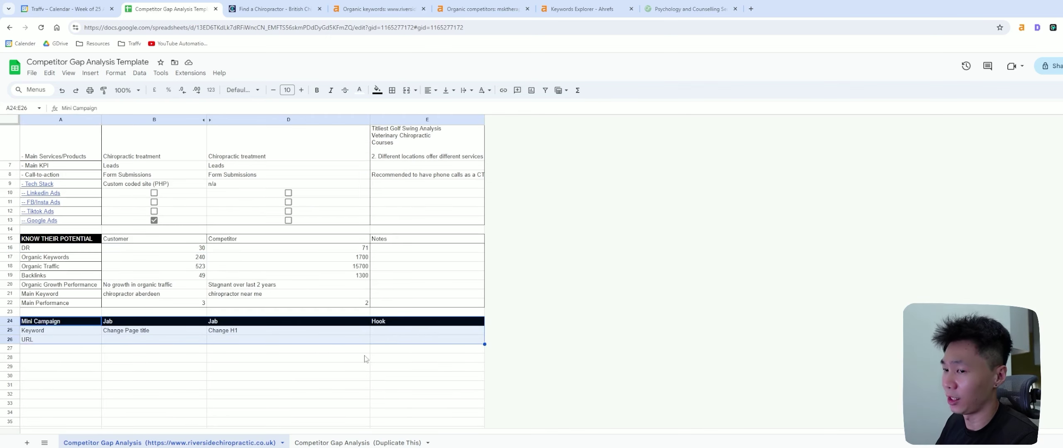
pyautogui.click(73, 324)
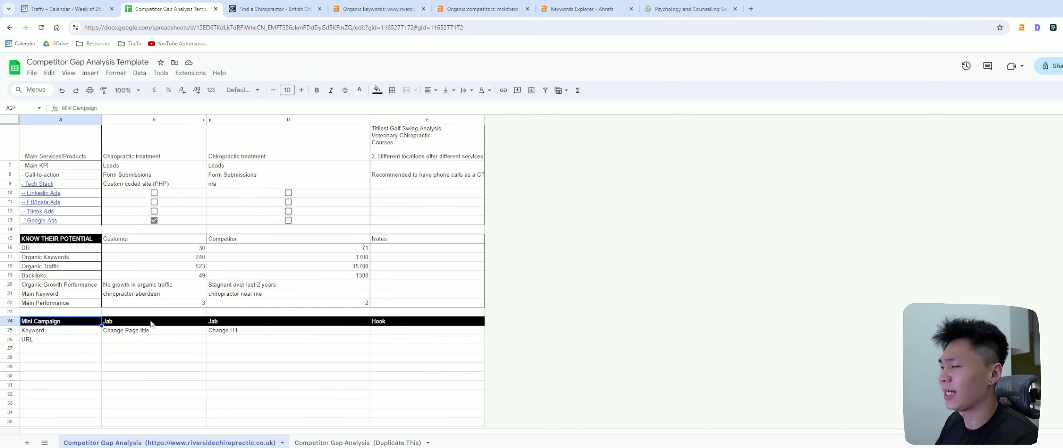
pyautogui.moveTo(153, 324); pyautogui.dragTo(260, 323)
pyautogui.click(21, 324)
pyautogui.click(176, 327)
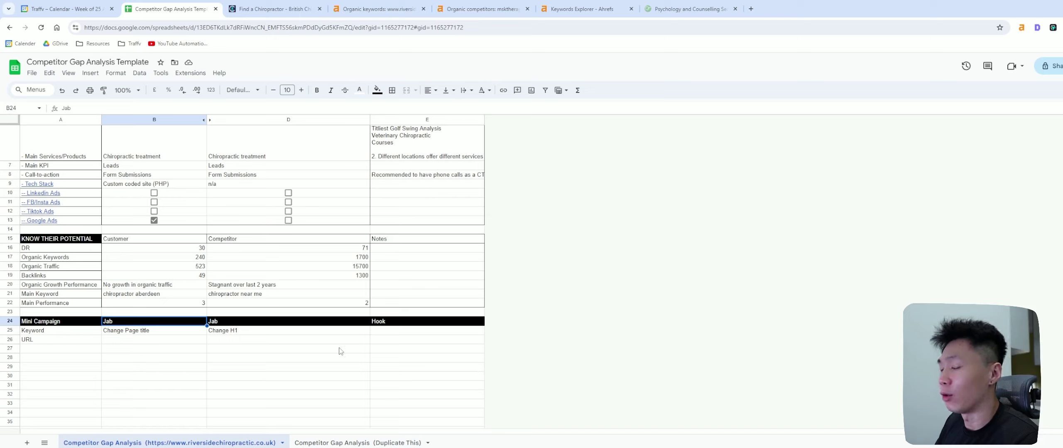
# Go through the Mini Campaign Keyword row, including the "Change Page title" and "Change H1" cells
pyautogui.click(51, 332)
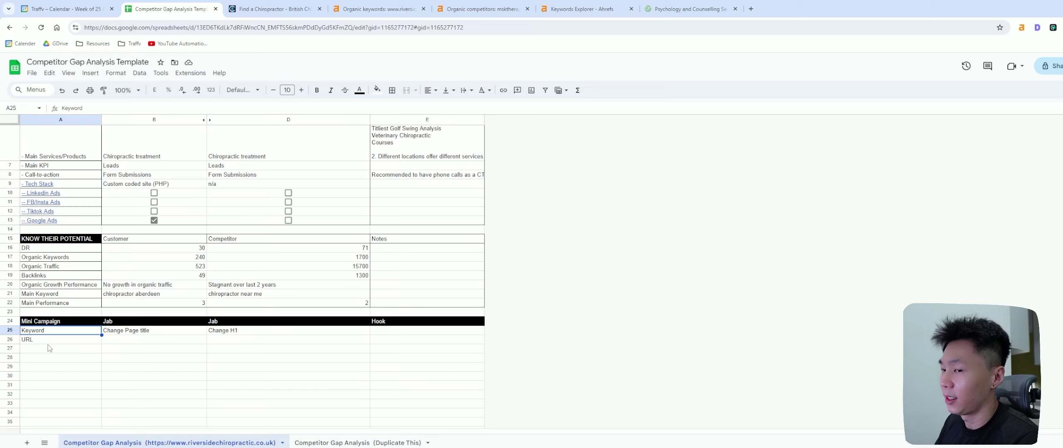
pyautogui.press('Right')
pyautogui.press('Left')
pyautogui.press('Right')
pyautogui.press('Right')
pyautogui.press('Left')
pyautogui.press('Right')
pyautogui.press('Left')
pyautogui.press('Left')
pyautogui.press('Right')
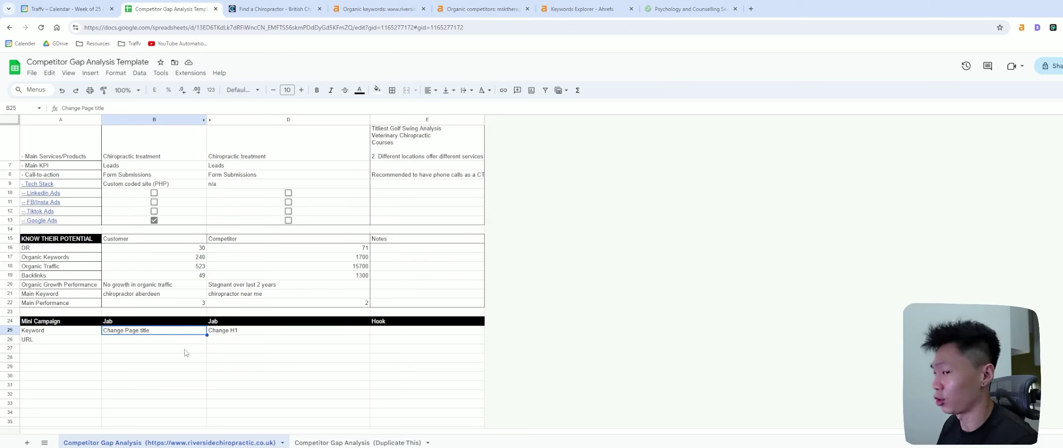
# Switch to the Ahrefs organic keywords report and collapse the SERP overview for "sports massage aberdeen"
pyautogui.click(363, 9)
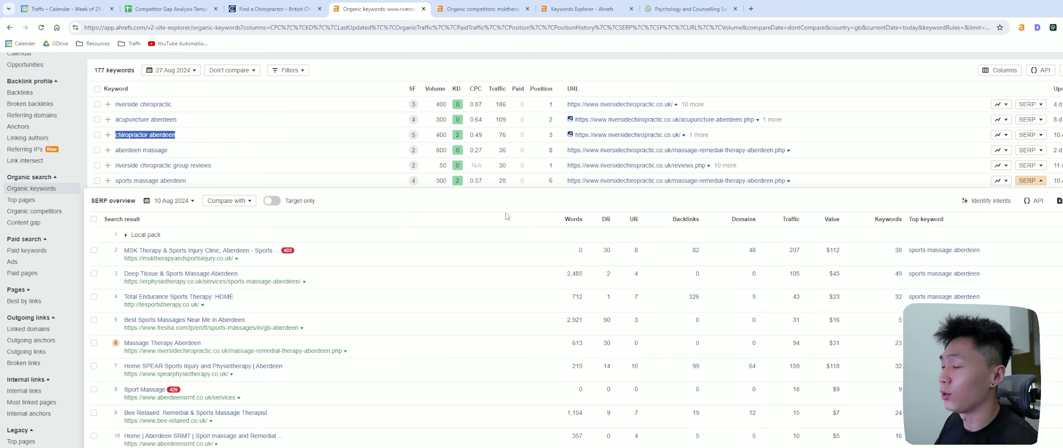
pyautogui.click(1030, 181)
pyautogui.scroll(2, 332, 299)
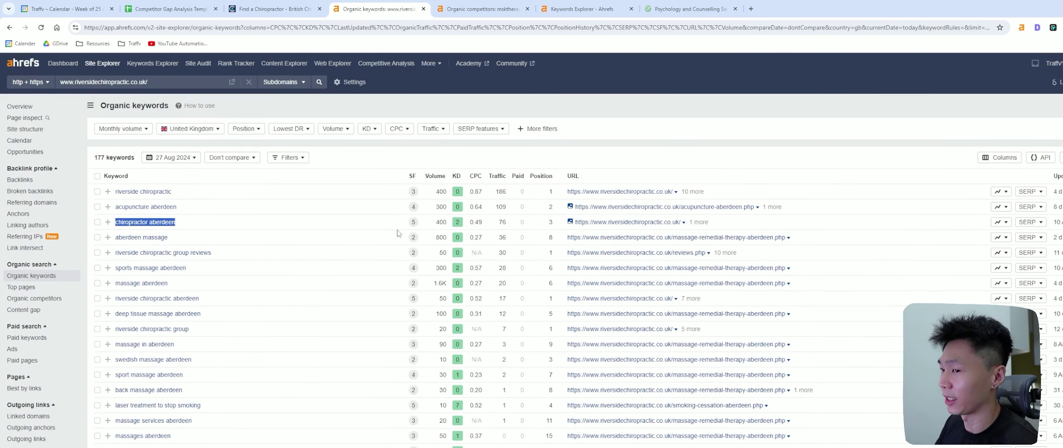
# Examine the ranking positions of lower-ranked keywords such as "massages aberdeen" in the organic keywords list
pyautogui.scroll(-4, 535, 228)
pyautogui.scroll(-3, 535, 228)
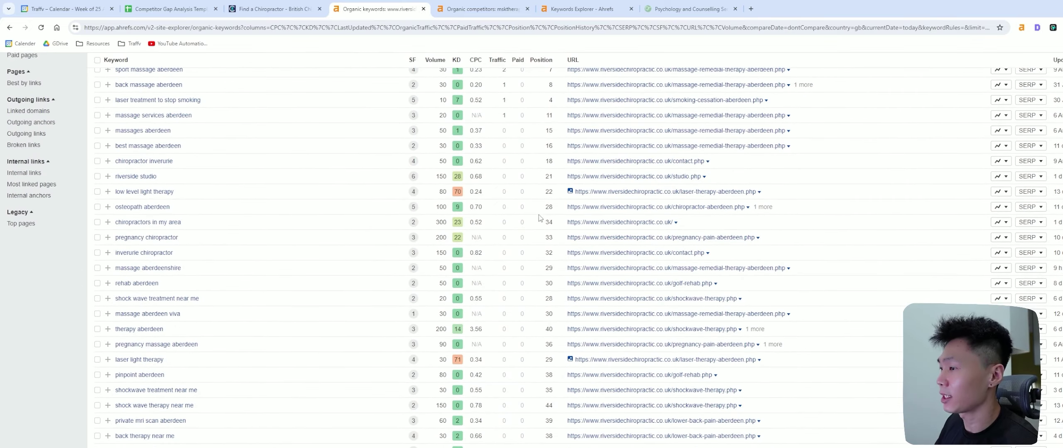
pyautogui.doubleClick(549, 131)
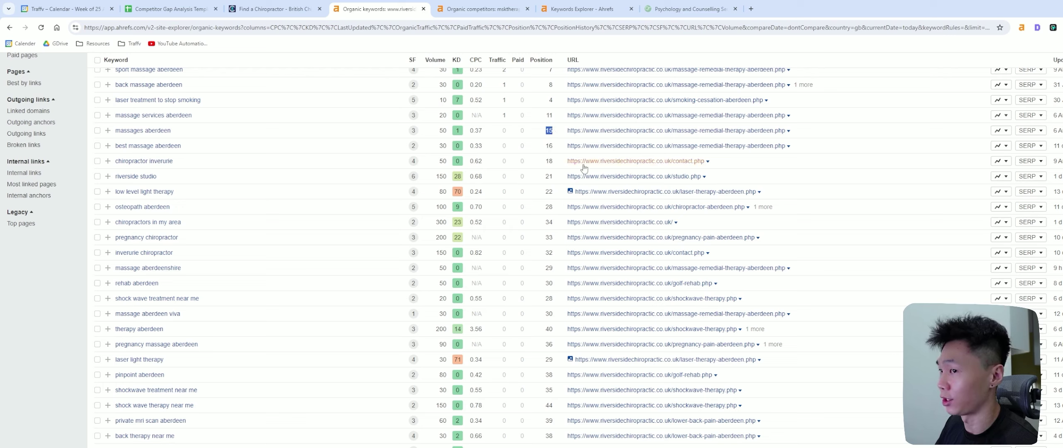
pyautogui.click(551, 143)
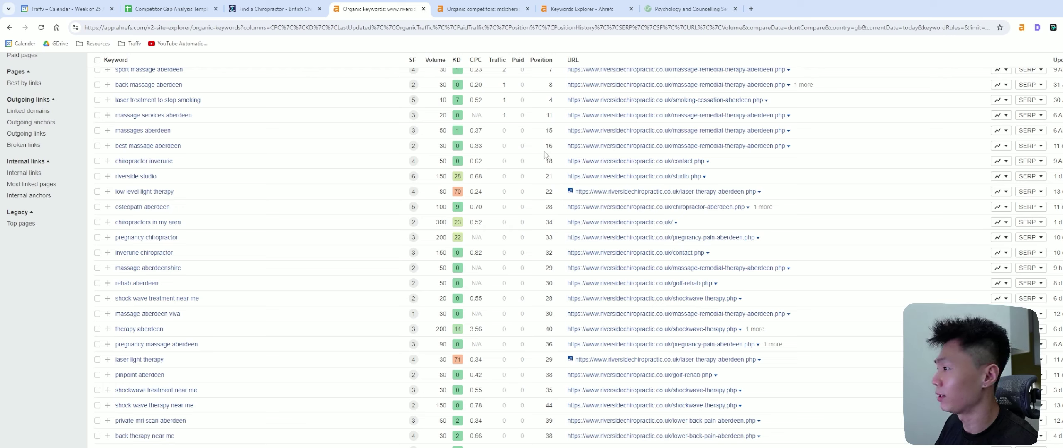
pyautogui.scroll(1, 541, 157)
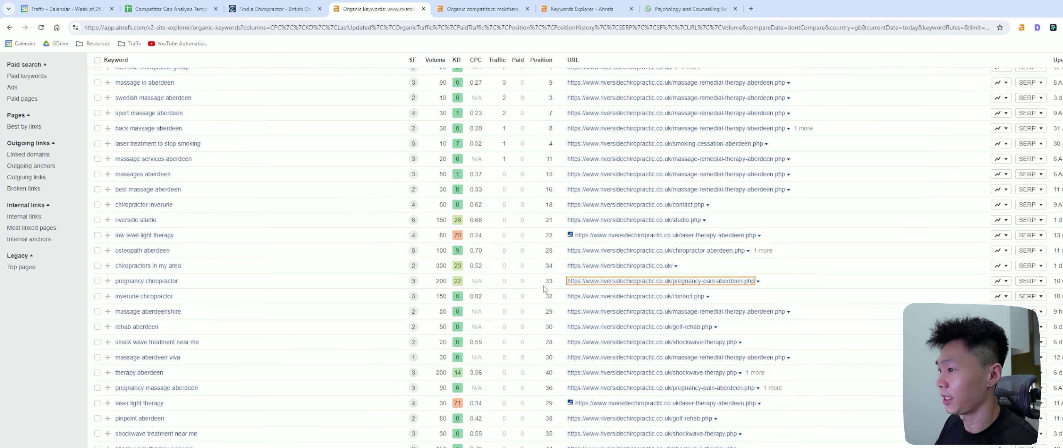
# Examine the "pregnancy chiropractor" keyword and its ranking position for the pregnancy-pain-aberdeen.php page
pyautogui.moveTo(547, 281); pyautogui.dragTo(189, 286)
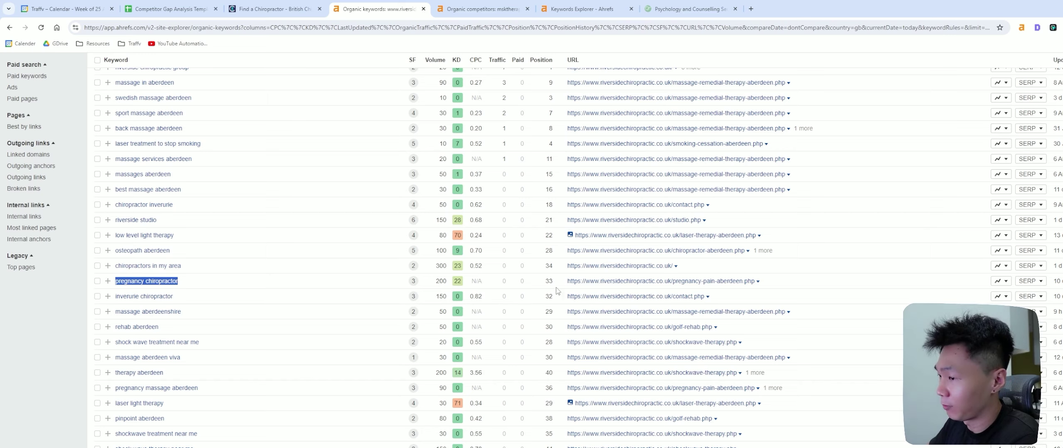
pyautogui.moveTo(543, 281); pyautogui.dragTo(554, 281)
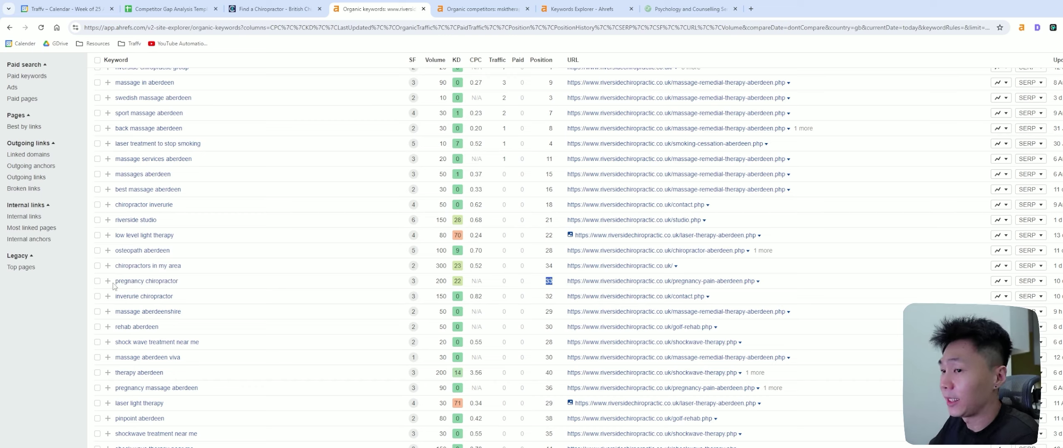
pyautogui.moveTo(115, 285)
pyautogui.mouseDown()
pyautogui.moveTo(198, 286)
pyautogui.moveTo(120, 281)
pyautogui.mouseUp()
pyautogui.click(200, 282)
pyautogui.moveTo(199, 281); pyautogui.dragTo(116, 282)
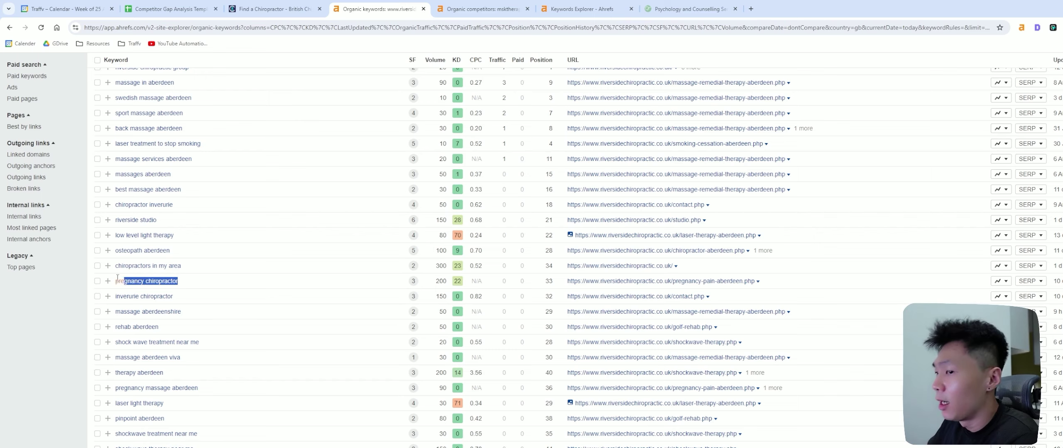
pyautogui.click(222, 288)
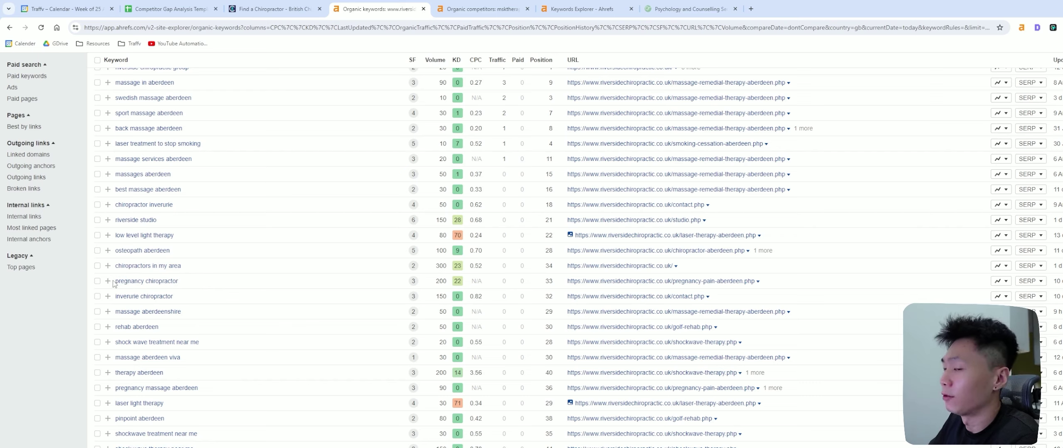
# Open the pregnancy-pain-aberdeen.php page ranking for "pregnancy chiropractor" in a new browser tab and switch to it
pyautogui.moveTo(114, 282); pyautogui.dragTo(223, 282)
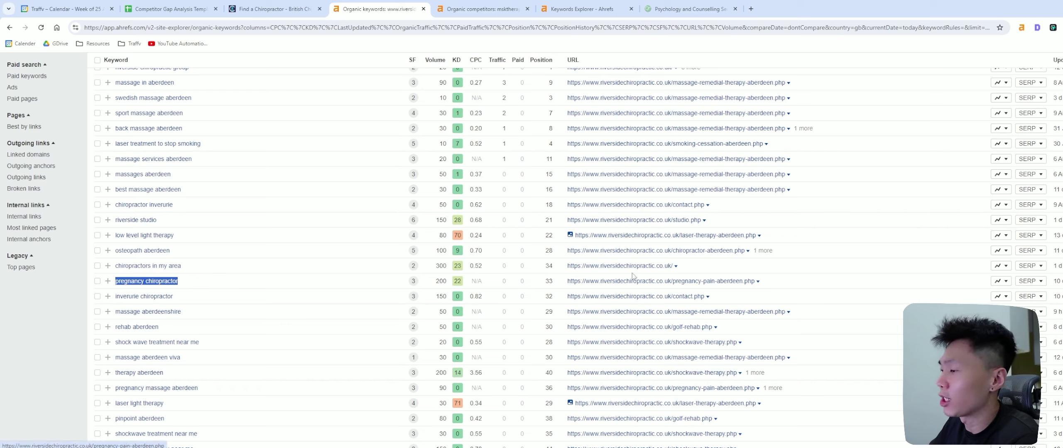
pyautogui.keyDown('ctrl'); pyautogui.click(654, 290); pyautogui.keyUp('ctrl')
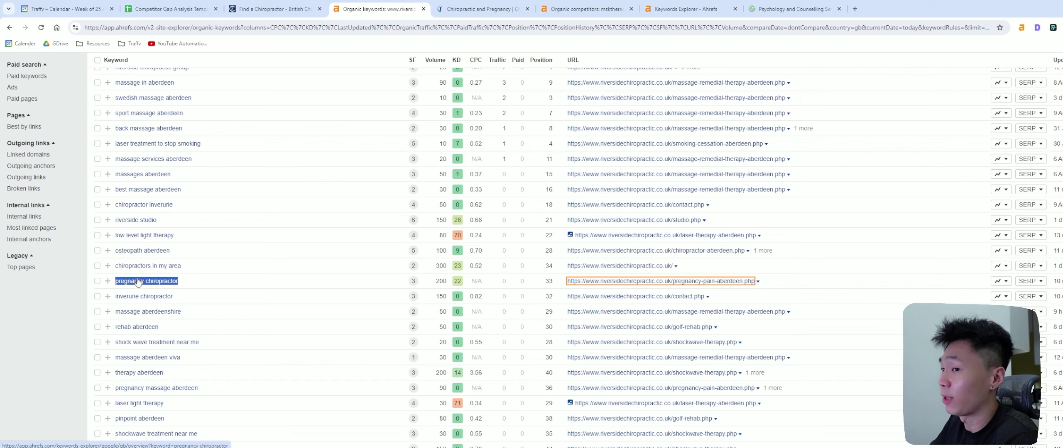
pyautogui.click(492, 14)
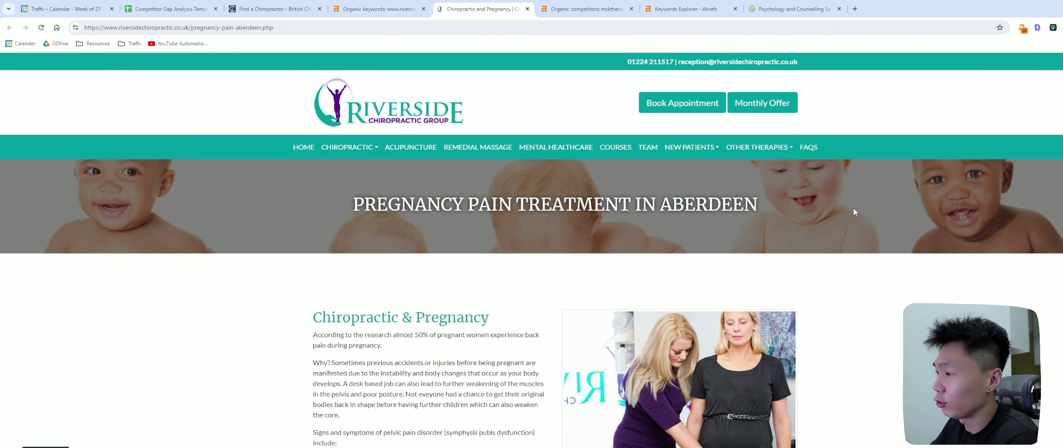
# Examine the main heading, the "Chiropractic & Pregnancy" section and the remaining content of the pregnancy pain page
pyautogui.moveTo(403, 220); pyautogui.dragTo(722, 220)
pyautogui.scroll(-3, 722, 220)
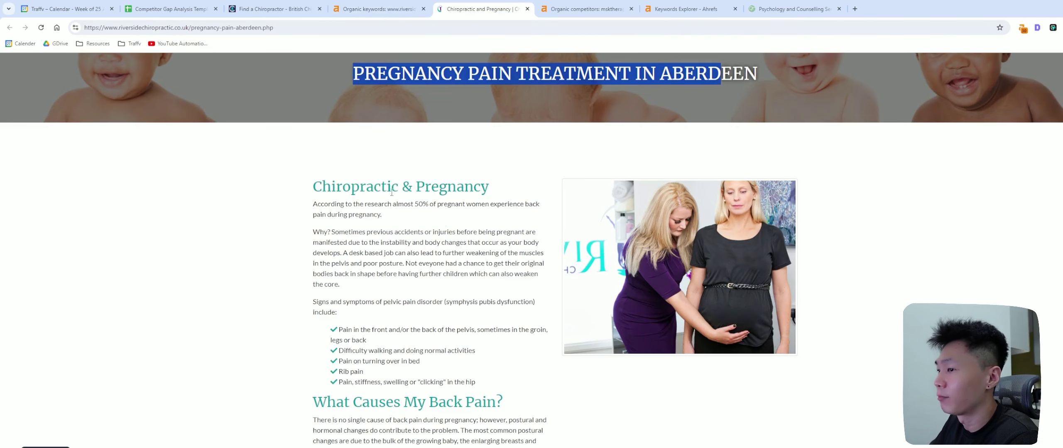
pyautogui.moveTo(312, 187); pyautogui.dragTo(505, 185)
pyautogui.click(505, 186)
pyautogui.scroll(-15, 505, 185)
pyautogui.scroll(7, 798, 273)
pyautogui.scroll(11, 798, 272)
pyautogui.moveTo(758, 204); pyautogui.dragTo(379, 29)
# Replace the Keyword placeholder in cell A25 of the gap analysis sheet with "pregnancy chiropractor" copied from the Ahrefs list
pyautogui.click(379, 9)
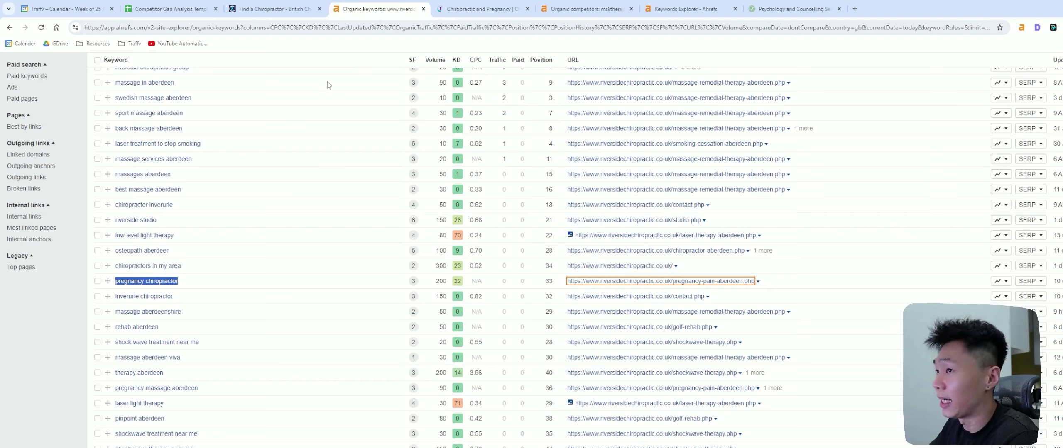
pyautogui.click(183, 8)
pyautogui.click(61, 334)
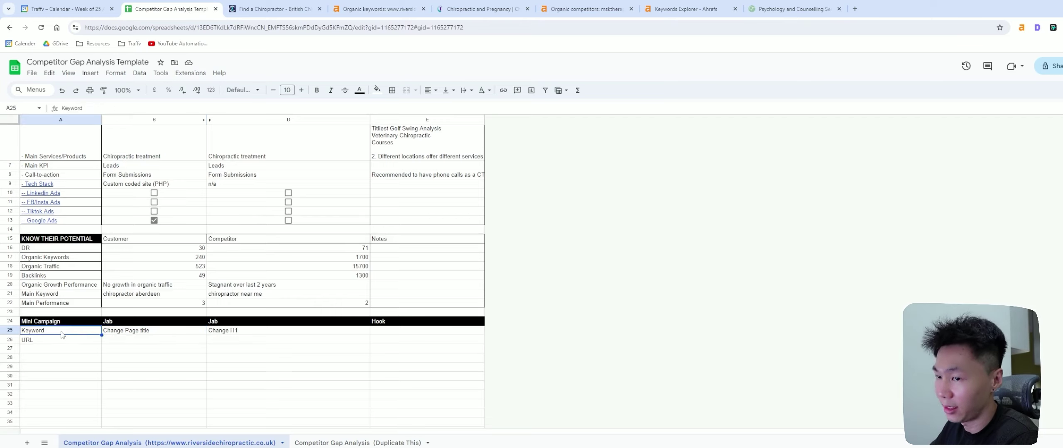
pyautogui.doubleClick(61, 335)
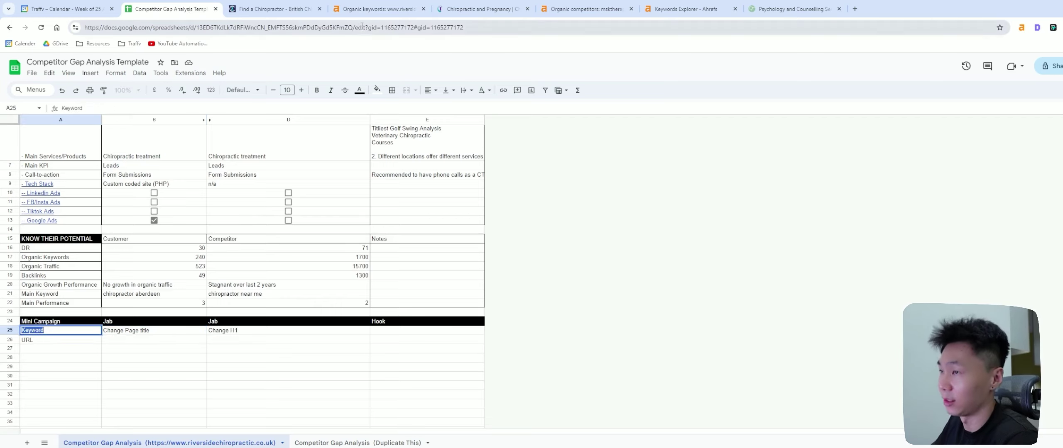
pyautogui.click(373, 9)
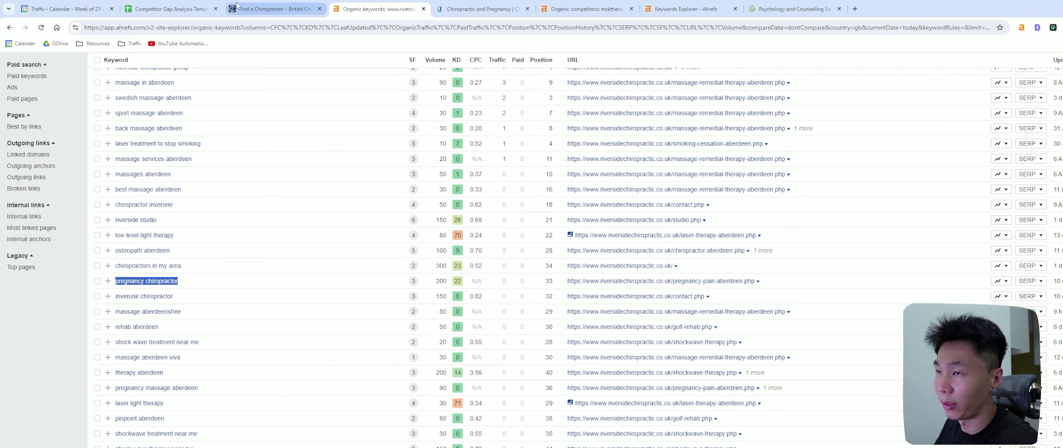
pyautogui.click(170, 9)
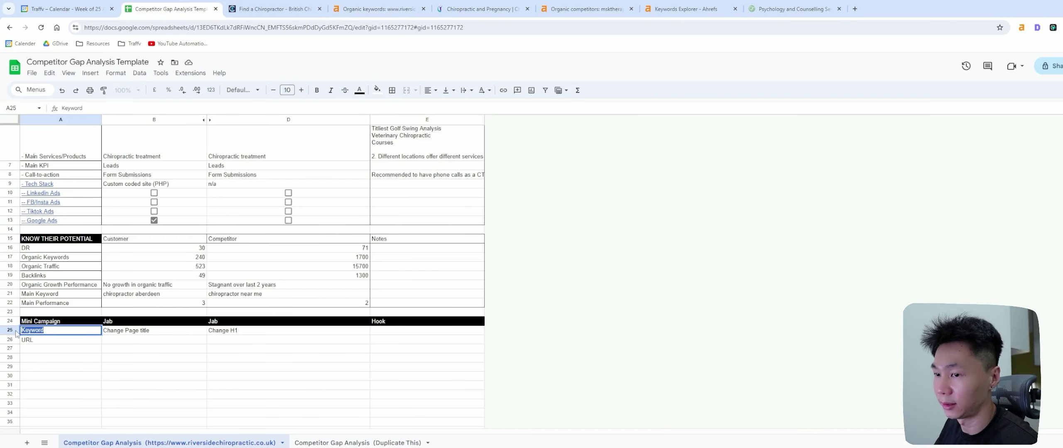
pyautogui.press('Return')
# Replace the URL placeholder in cell A26 with the address of the pregnancy-pain-aberdeen.php page
pyautogui.click(274, 8)
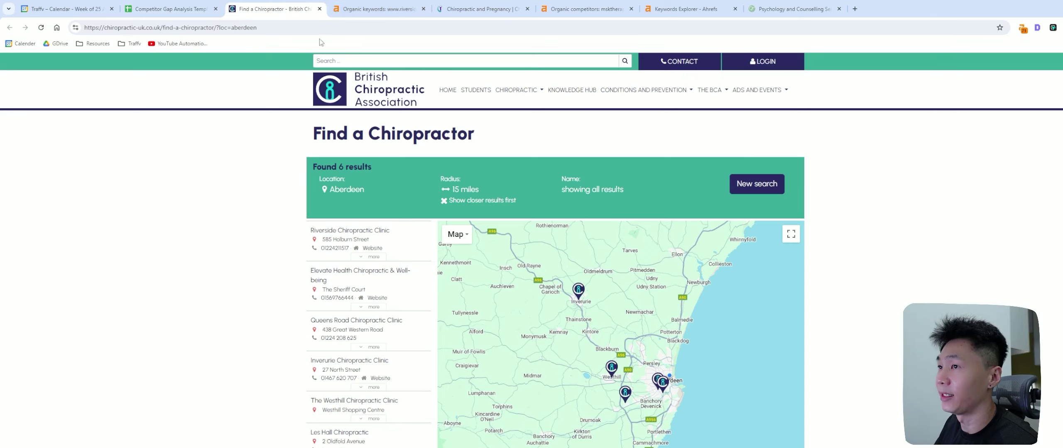
pyautogui.click(481, 9)
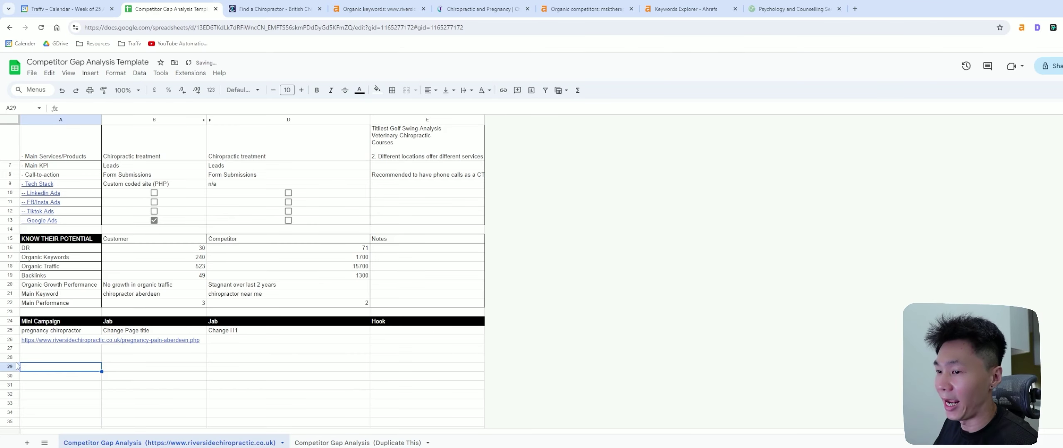
pyautogui.click(51, 358)
pyautogui.click(138, 364)
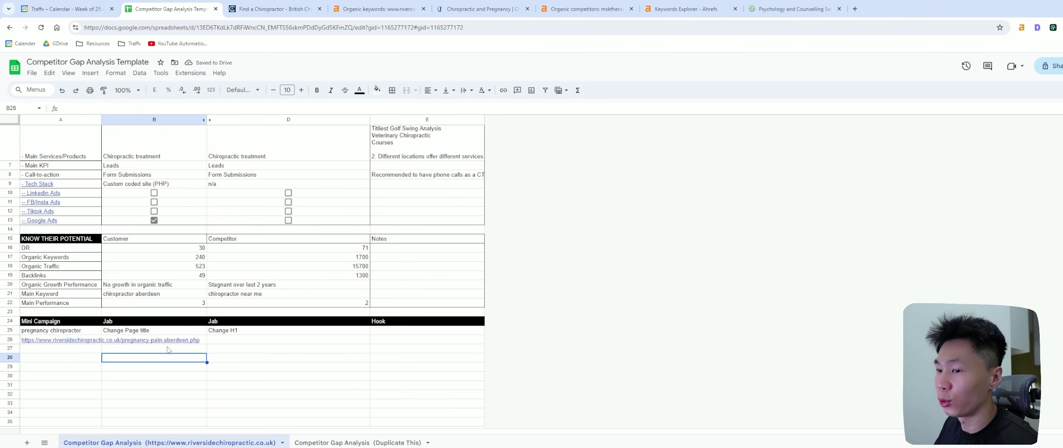
# Record "Position: 33" from Ahrefs in cell A27 beneath the page URL and go to the "Change Page title" cell
pyautogui.click(86, 350)
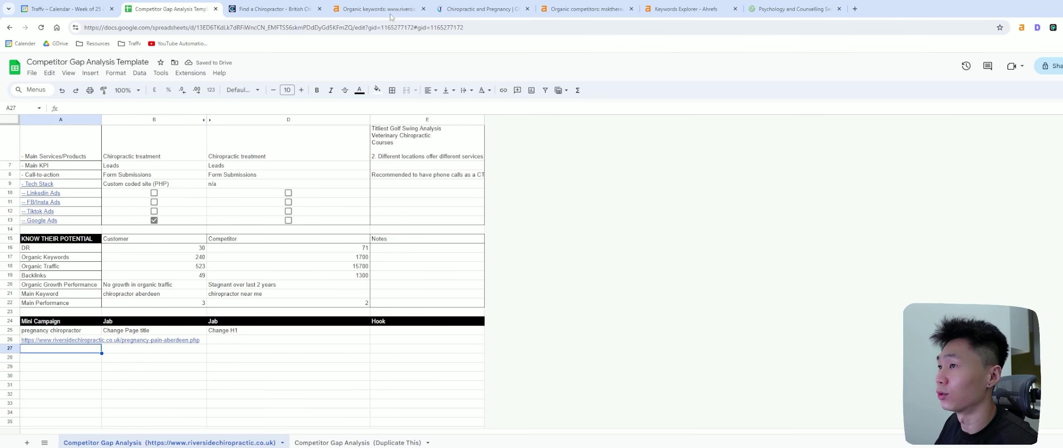
pyautogui.click(310, 3)
pyautogui.hotkey('ctrl', 'Tab')
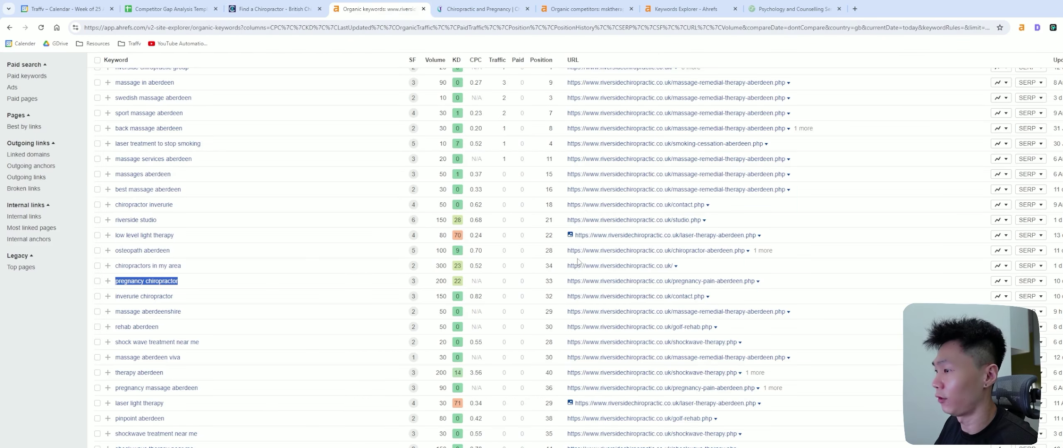
pyautogui.doubleClick(548, 281)
pyautogui.hotkey('ctrl', 'c')
pyautogui.hotkey('ctrl', 'shift', 'Tab')
pyautogui.hotkey('ctrl', 'shift', 'Tab')
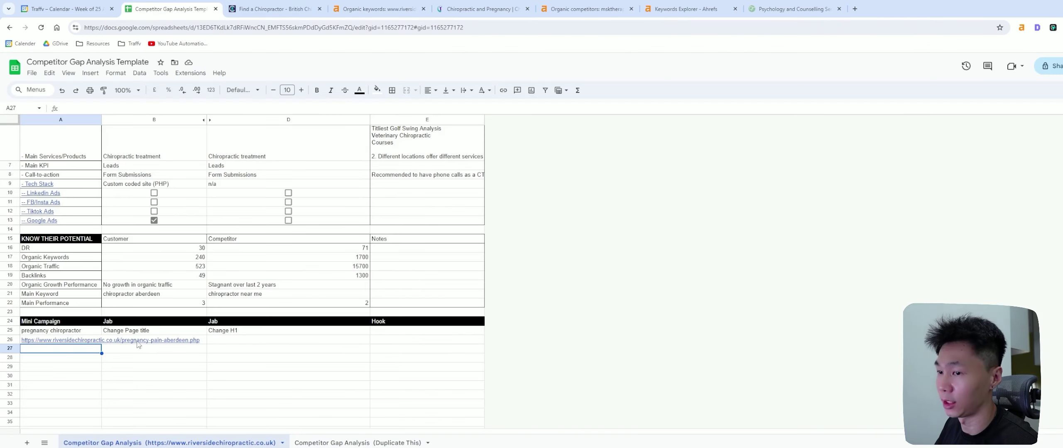
pyautogui.hotkey('ctrl', 'v')
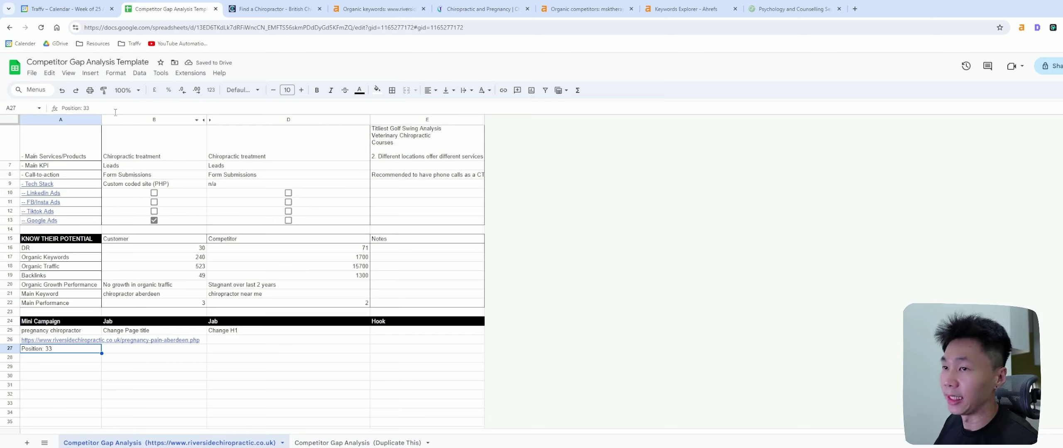
pyautogui.press('Up')
pyautogui.press('Up')
pyautogui.press('Right')
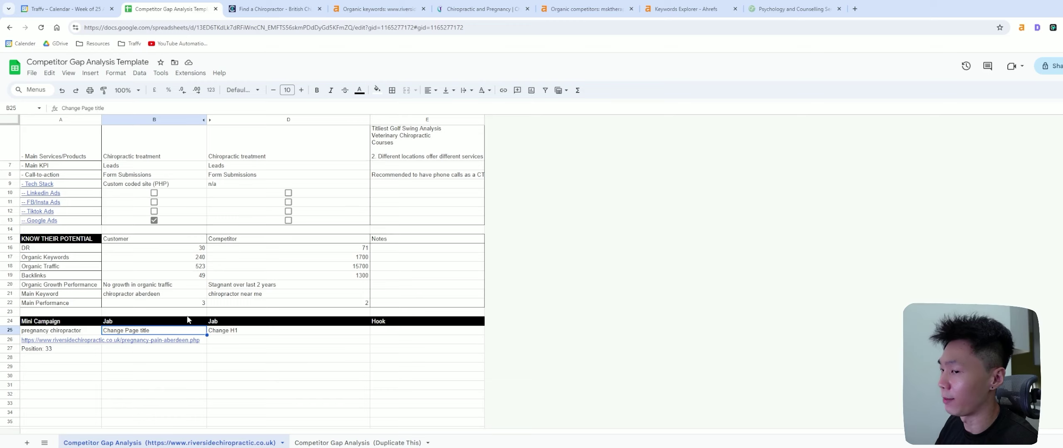
# Close the British Chiropractic Association tab and move the pregnancy page's tab directly beside the spreadsheet's
pyautogui.click(278, 12)
pyautogui.click(319, 9)
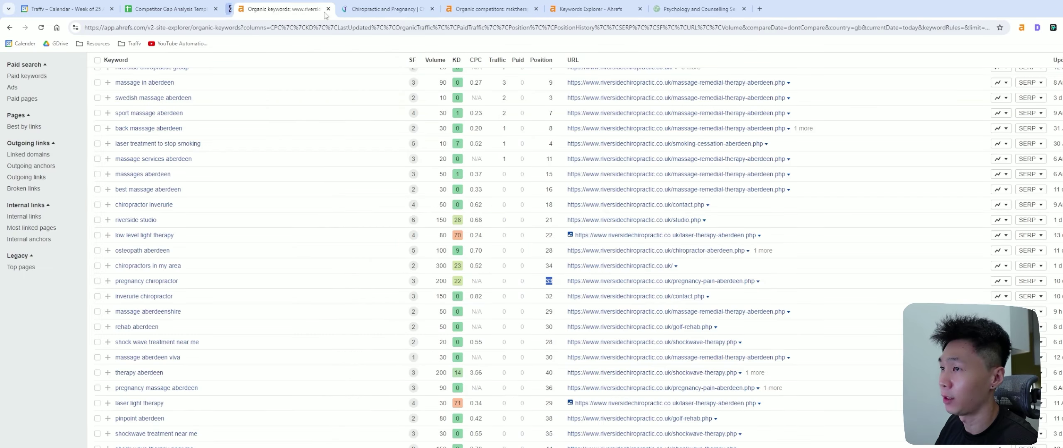
pyautogui.moveTo(365, 9); pyautogui.dragTo(272, 14)
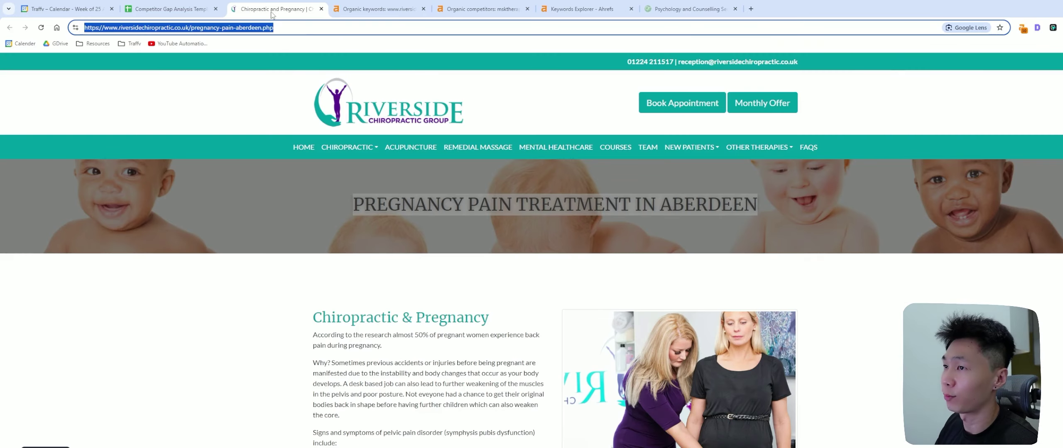
# Check the pregnancy page's meta title in the Ahrefs SEO Toolbar against the sheet's keyword and "Change Page title" cells
pyautogui.click(1021, 28)
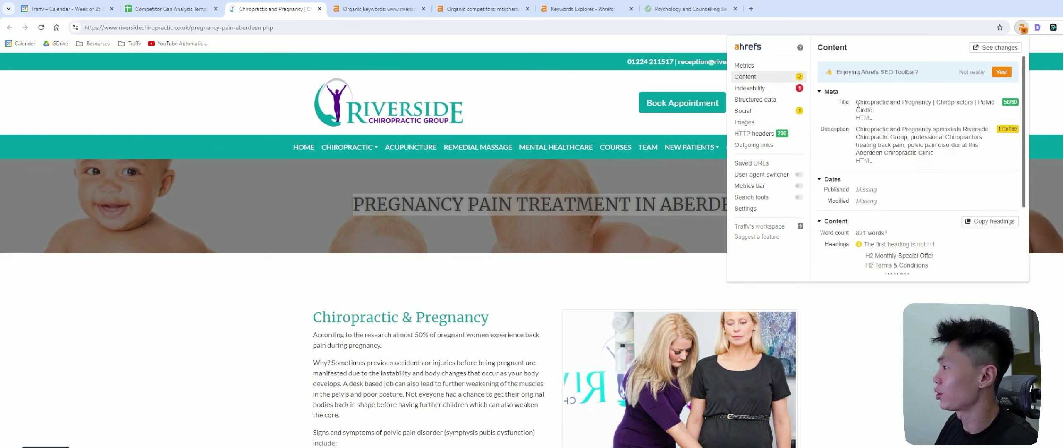
pyautogui.moveTo(856, 102); pyautogui.dragTo(959, 104)
pyautogui.click(988, 106)
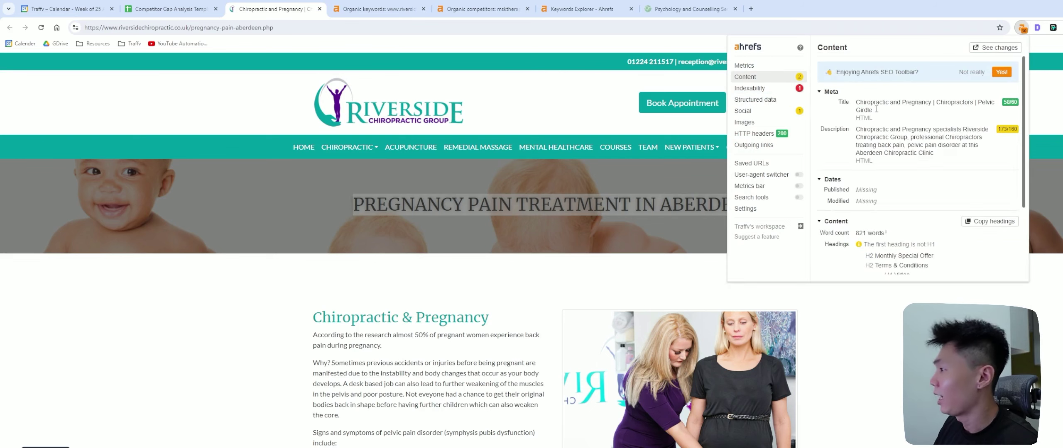
pyautogui.click(197, 13)
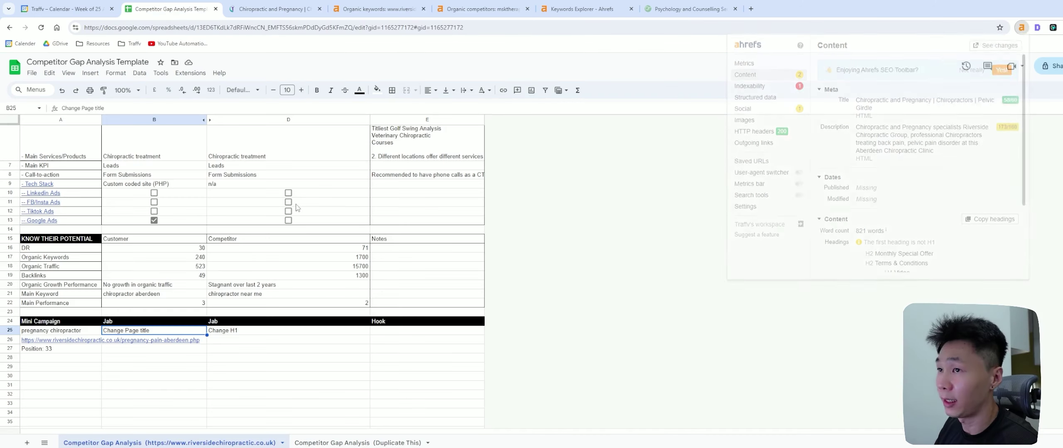
pyautogui.click(63, 331)
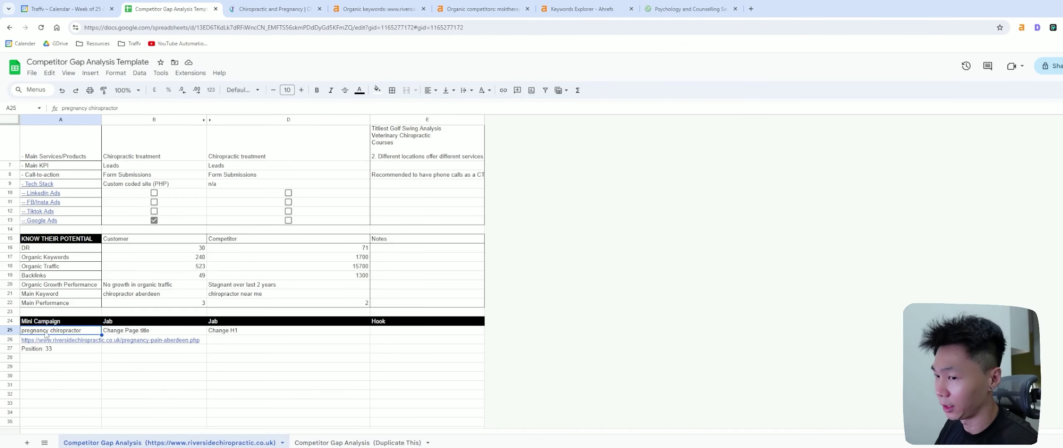
pyautogui.click(157, 330)
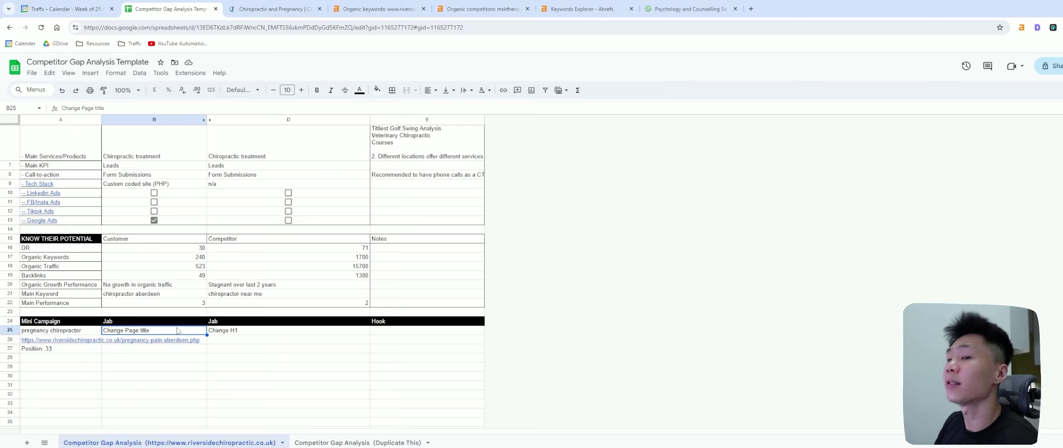
# Examine the pregnancy page's H1 in the heading outline of the Ahrefs SEO Toolbar's content report
pyautogui.hotkey('ctrl', 'Tab')
pyautogui.scroll(-1, 904, 219)
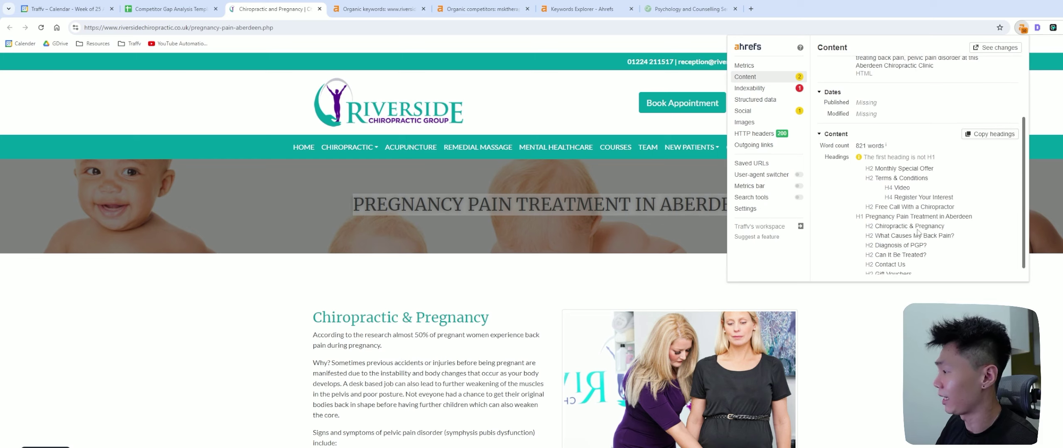
pyautogui.moveTo(973, 217); pyautogui.dragTo(876, 216)
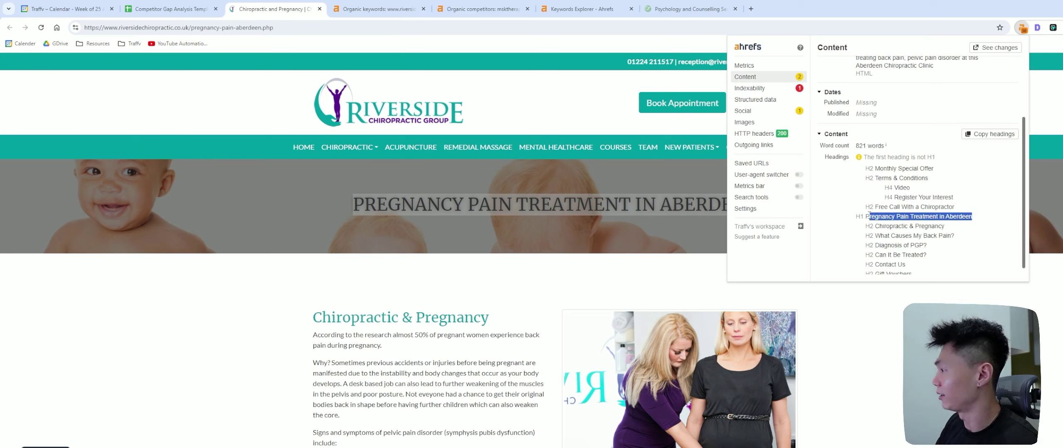
pyautogui.moveTo(973, 216); pyautogui.dragTo(865, 216)
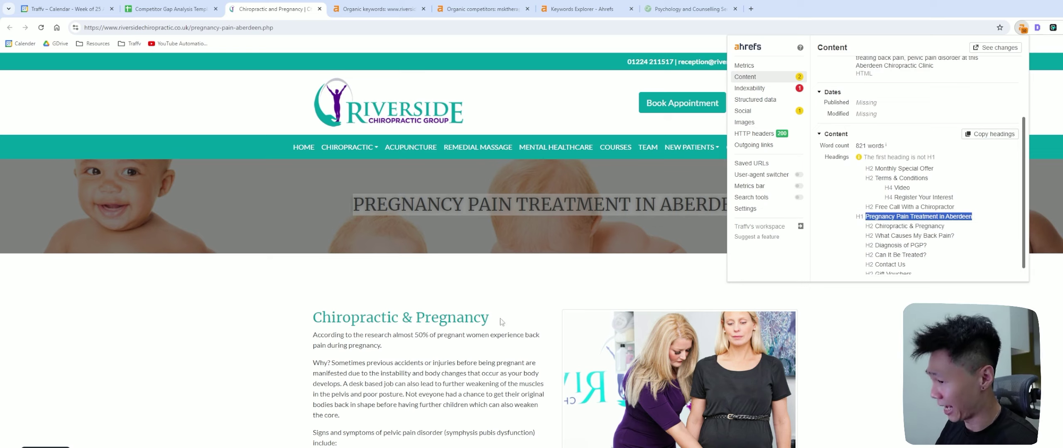
pyautogui.click(458, 265)
# Enter "Change the meta description" under Hook in cell E25 of the gap analysis sheet
pyautogui.click(191, 9)
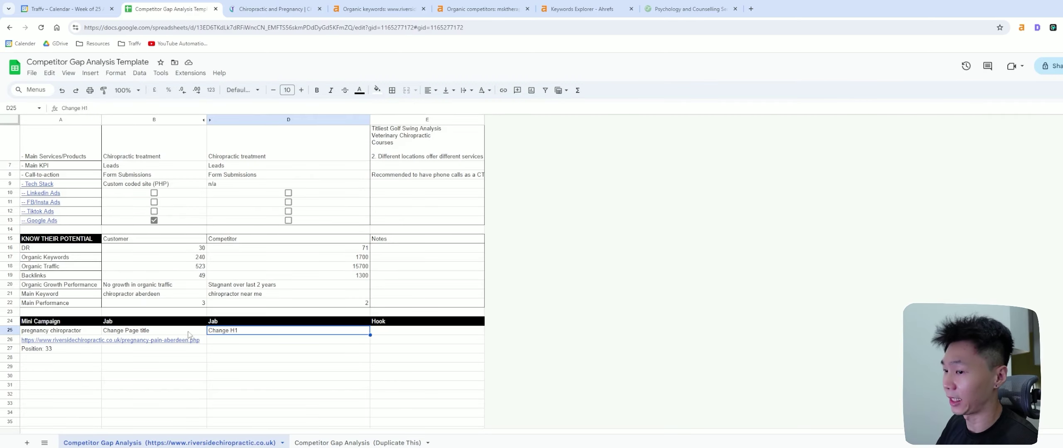
pyautogui.click(432, 330)
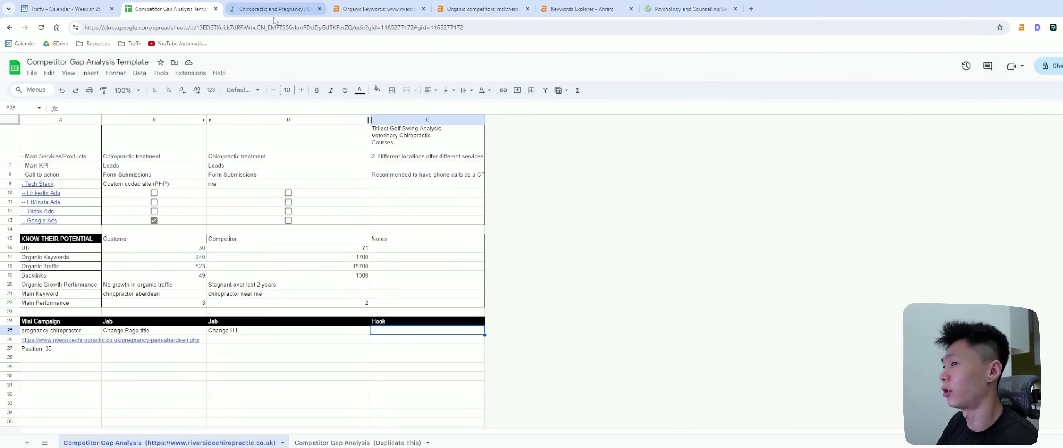
pyautogui.write('Change the')
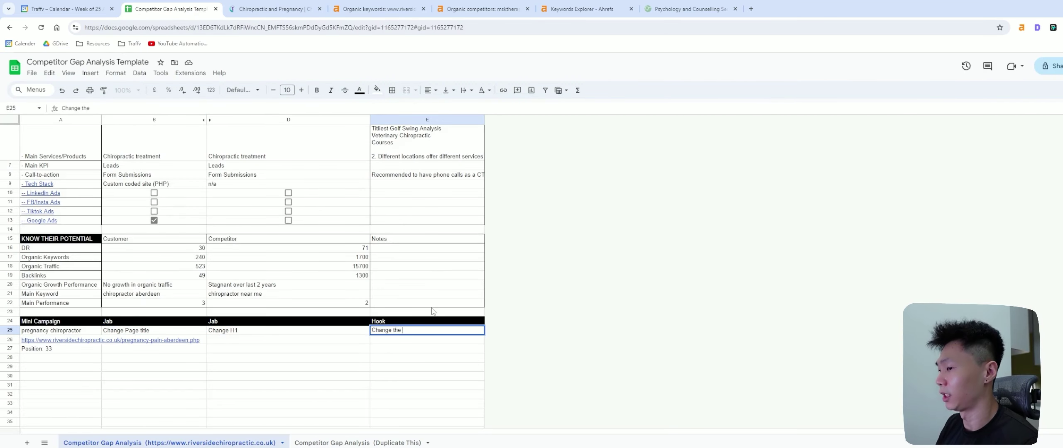
pyautogui.write(' meta description')
pyautogui.press('Return')
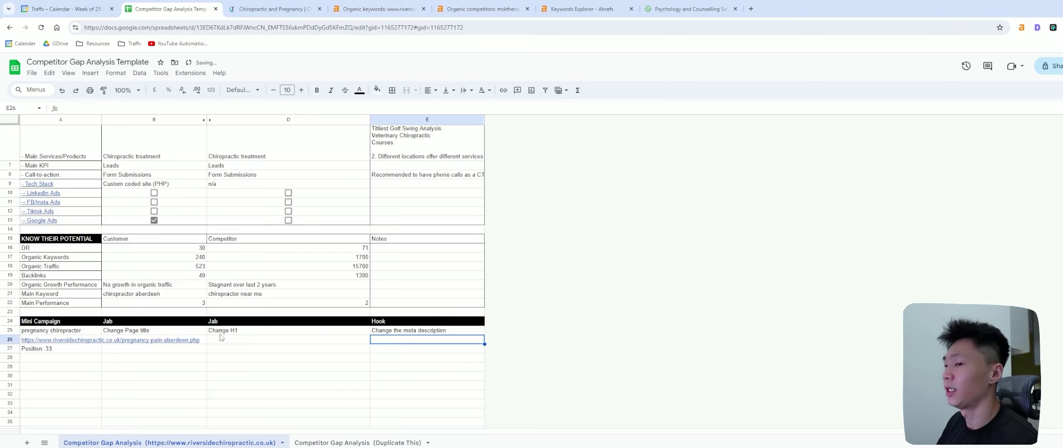
# Go through the mini campaign's two Jab cells, the Hook cell and the recorded position cell
pyautogui.click(203, 333)
pyautogui.click(270, 332)
pyautogui.click(437, 341)
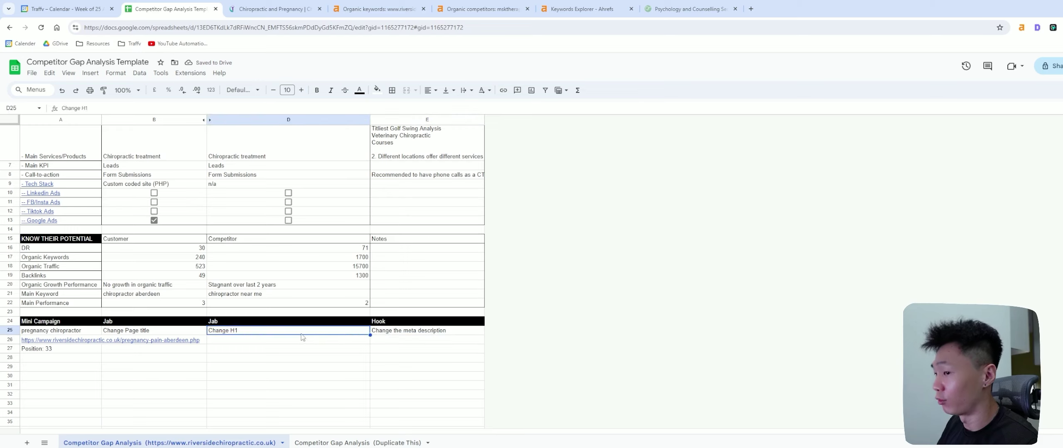
pyautogui.click(195, 337)
pyautogui.click(251, 326)
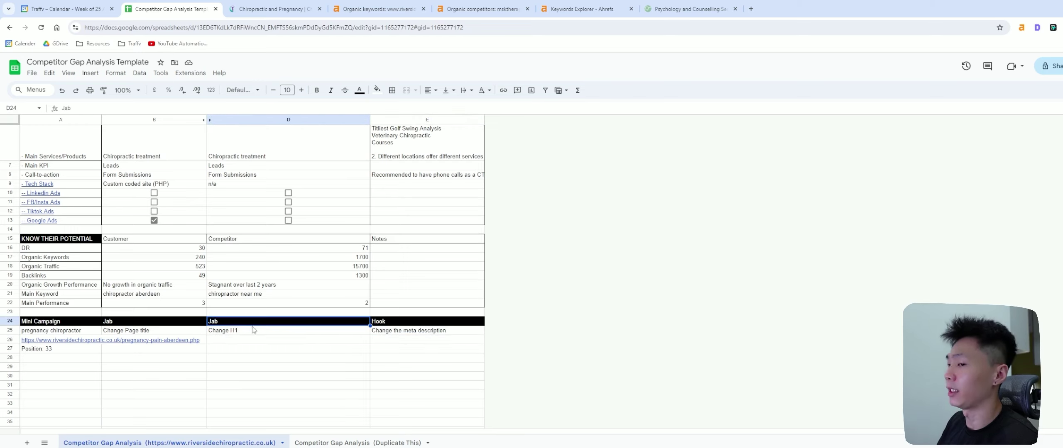
pyautogui.click(414, 331)
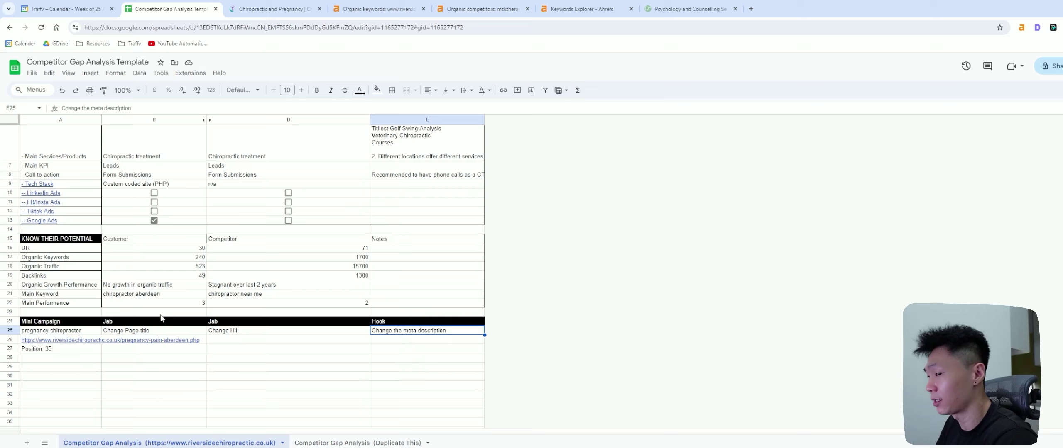
pyautogui.click(61, 352)
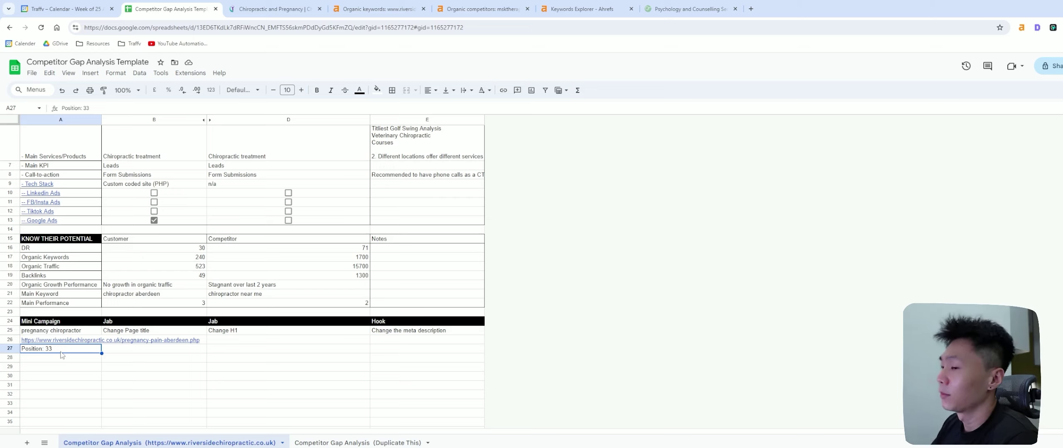
# Review the mini campaign's keyword, page link and position entries, along with its Jab and Hook columns
pyautogui.doubleClick(60, 349)
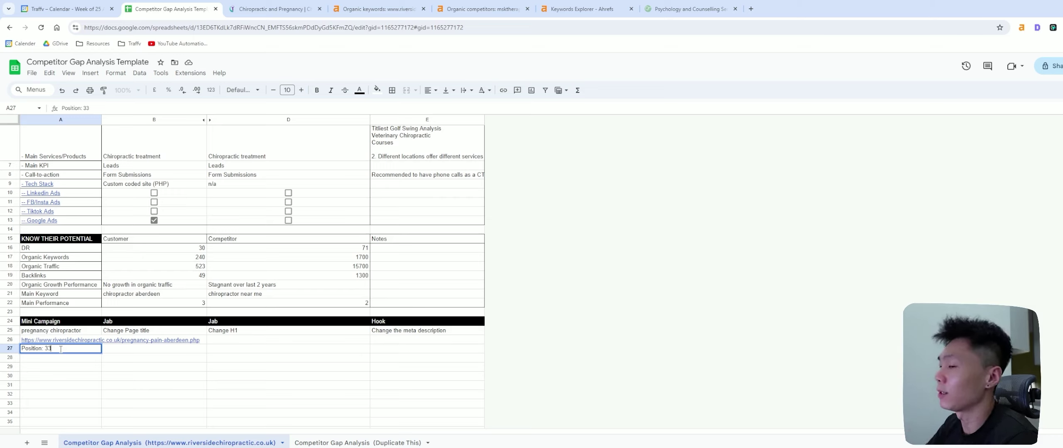
pyautogui.press('Escape')
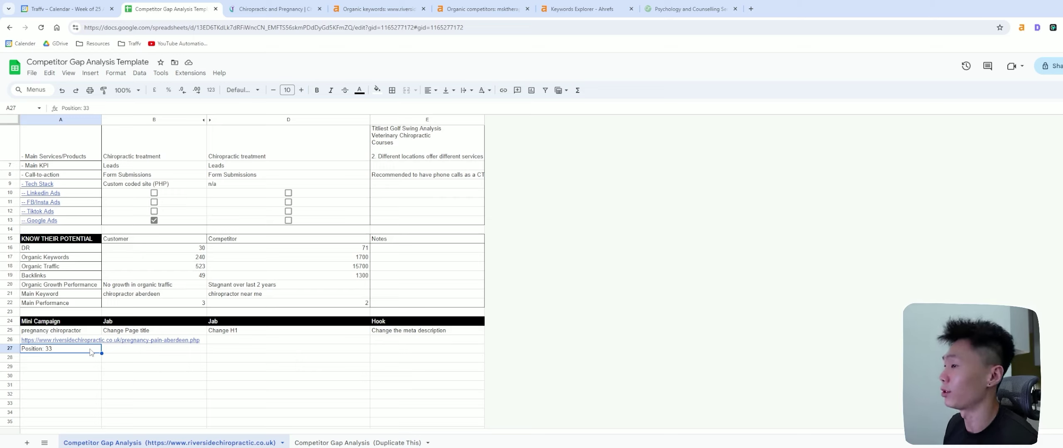
pyautogui.click(69, 332)
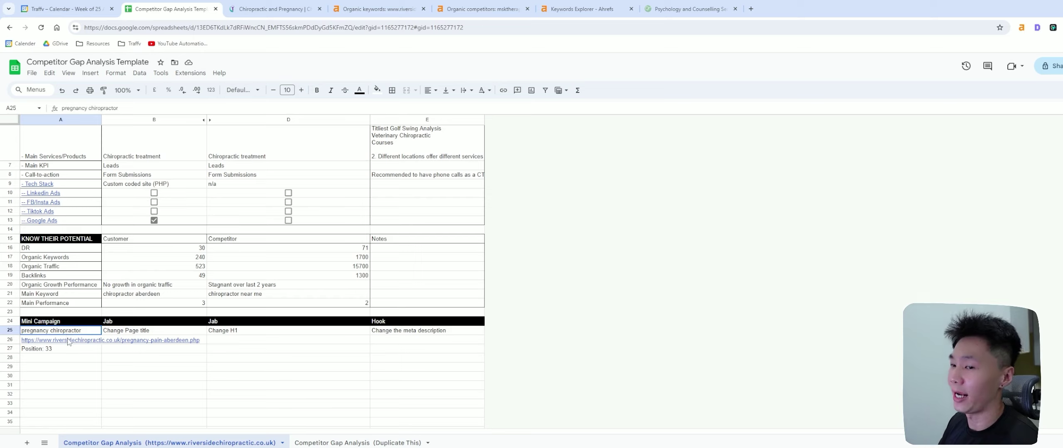
pyautogui.hotkey('shift', 'Down')
pyautogui.hotkey('shift', 'Down')
pyautogui.click(137, 331)
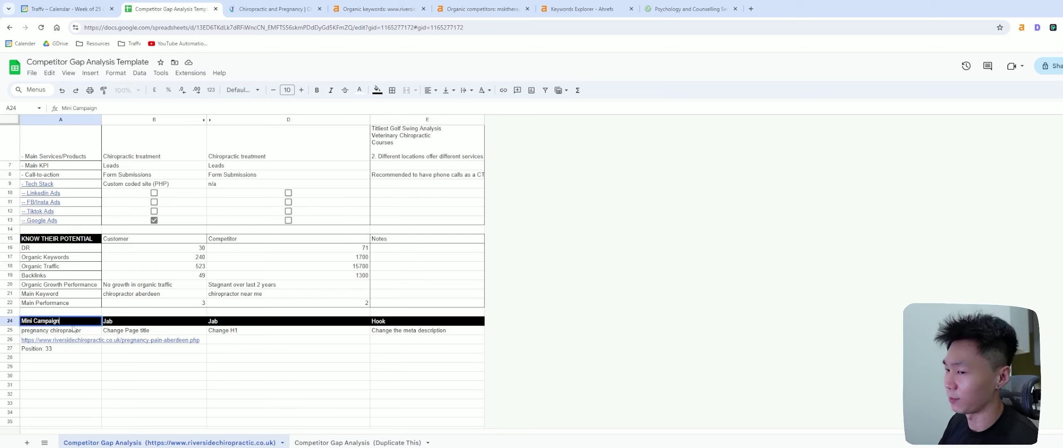
pyautogui.click(242, 332)
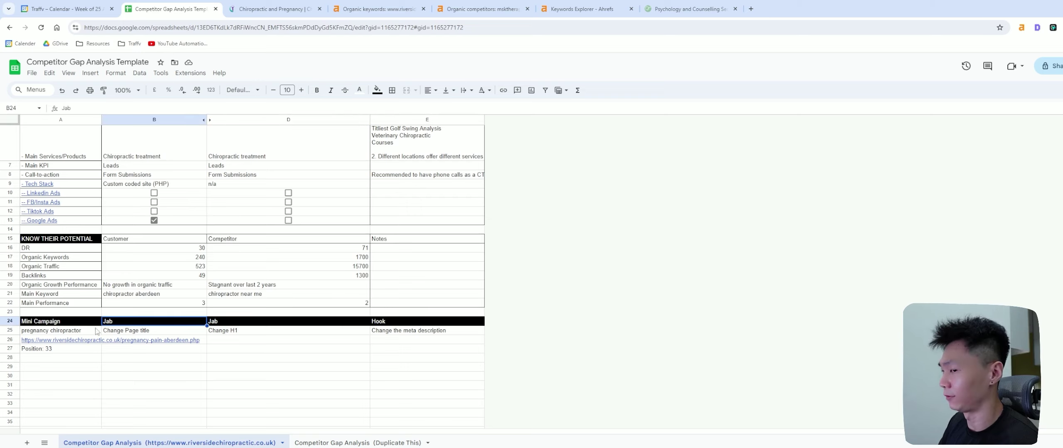
pyautogui.click(132, 324)
pyautogui.moveTo(132, 325); pyautogui.dragTo(175, 328)
pyautogui.press('Right')
pyautogui.press('Right')
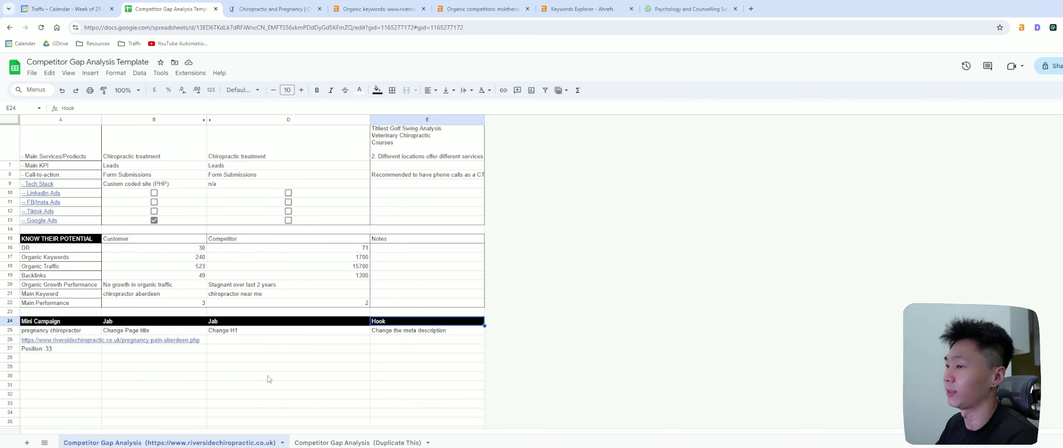
pyautogui.scroll(3, 270, 376)
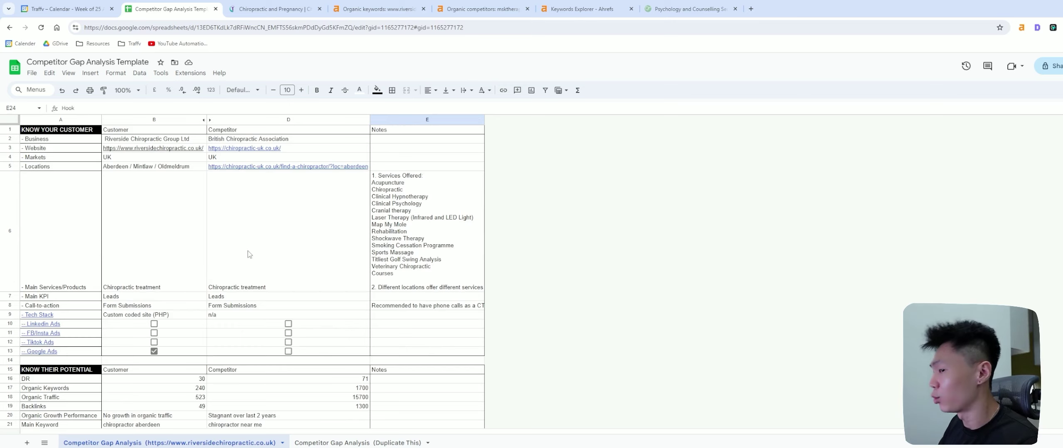
pyautogui.scroll(-2, 291, 266)
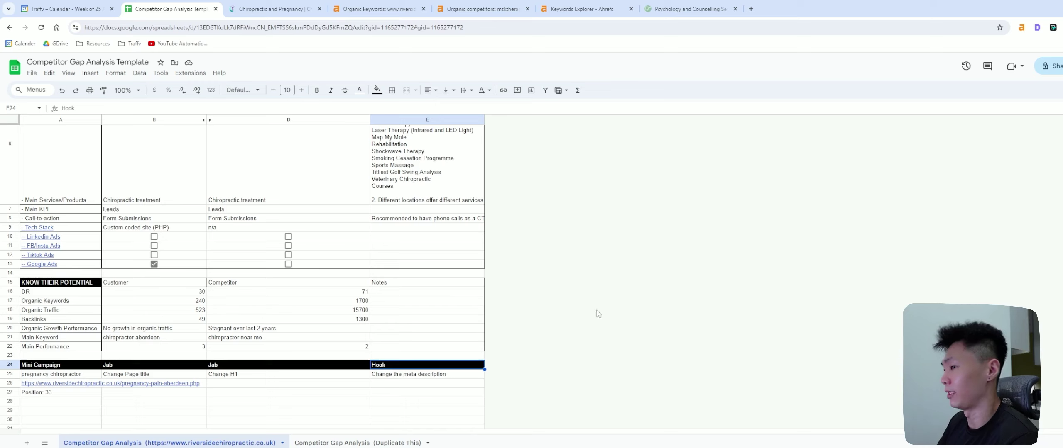
pyautogui.click(308, 180)
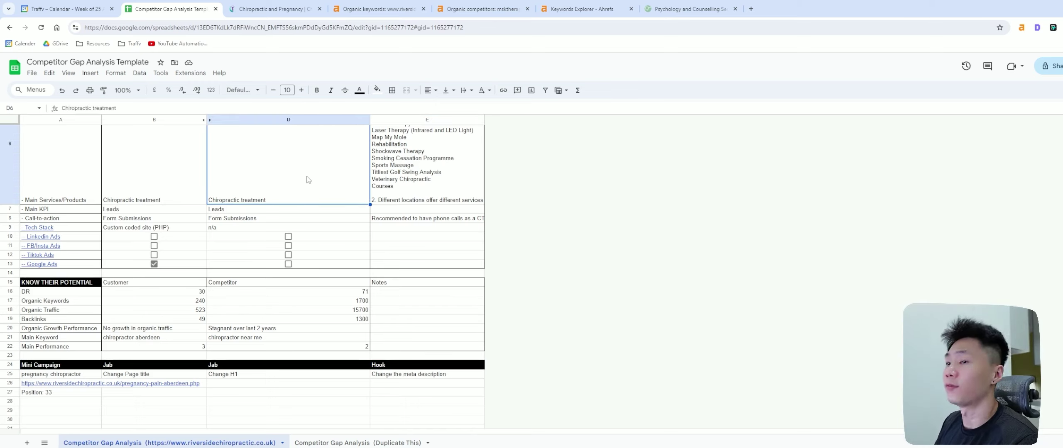